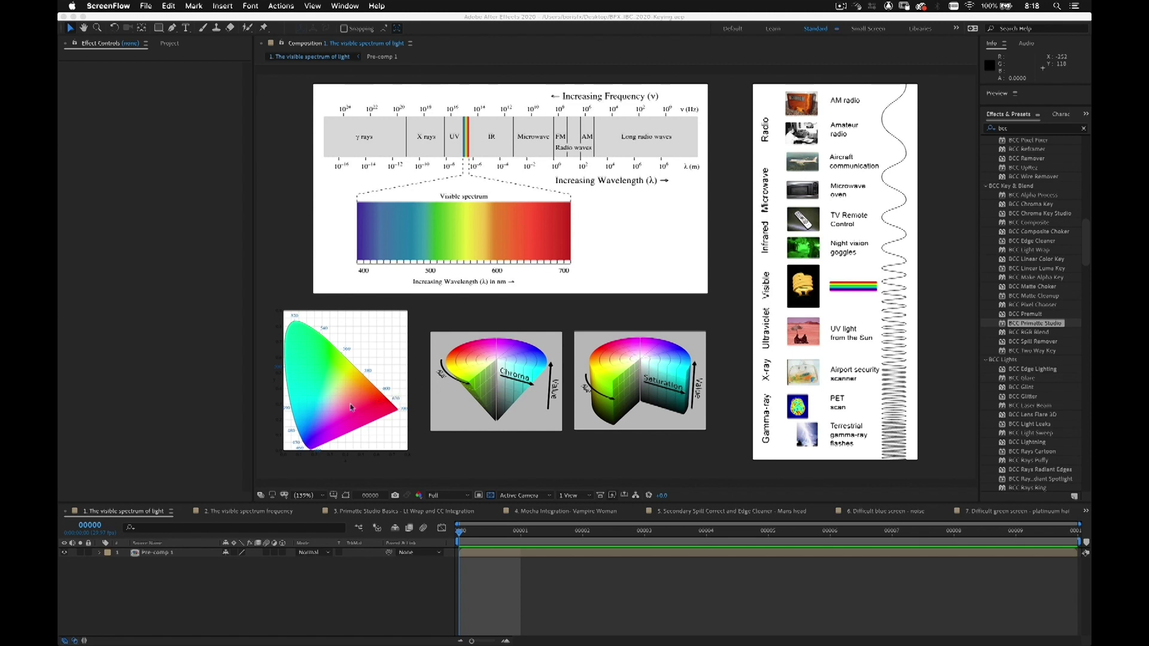
# In composition 2, The visible spectrum frequency, turn on BCC Chroma Key and sample the green band as its key colour.
pyautogui.click(241, 515)
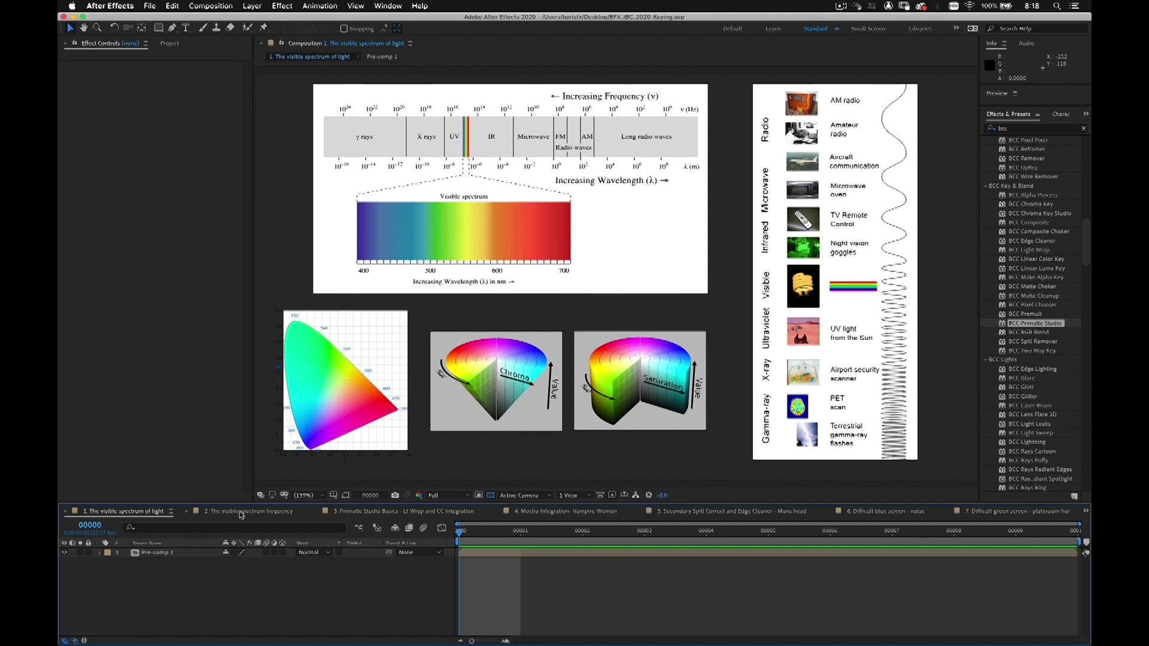
pyautogui.click(241, 512)
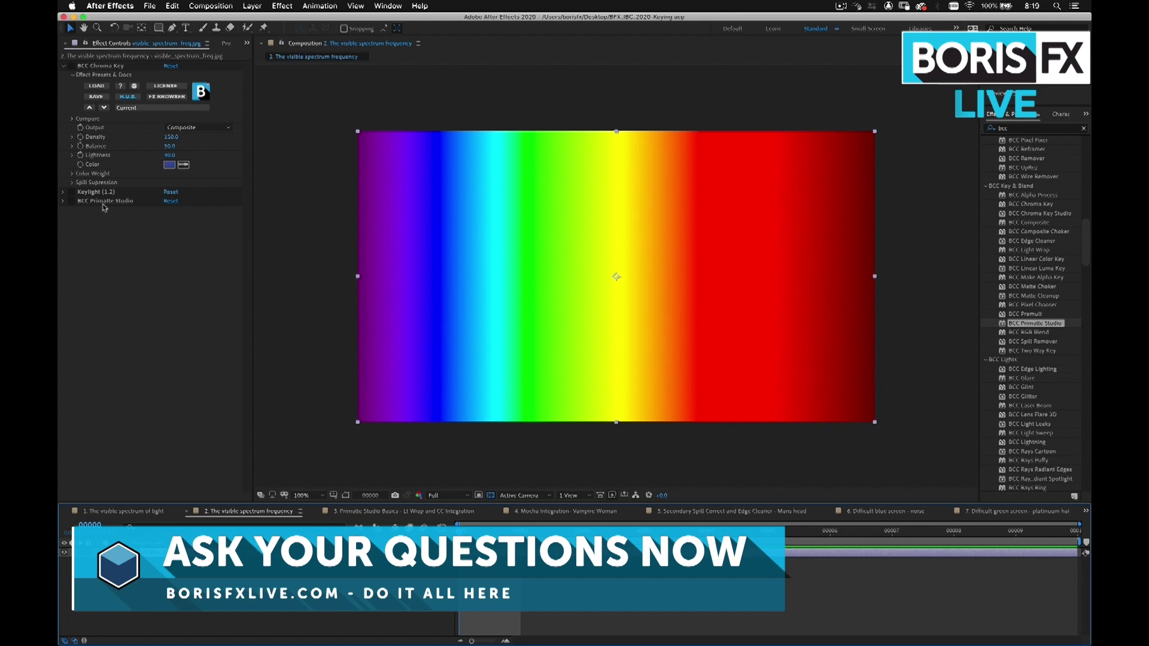
pyautogui.click(73, 68)
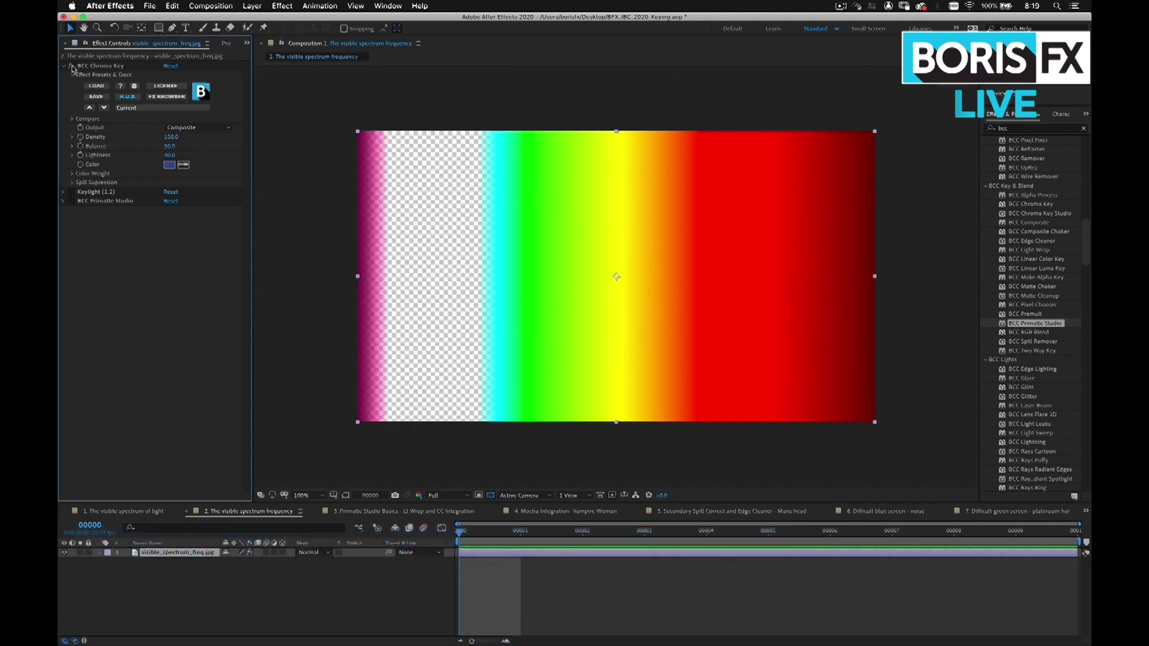
pyautogui.click(184, 169)
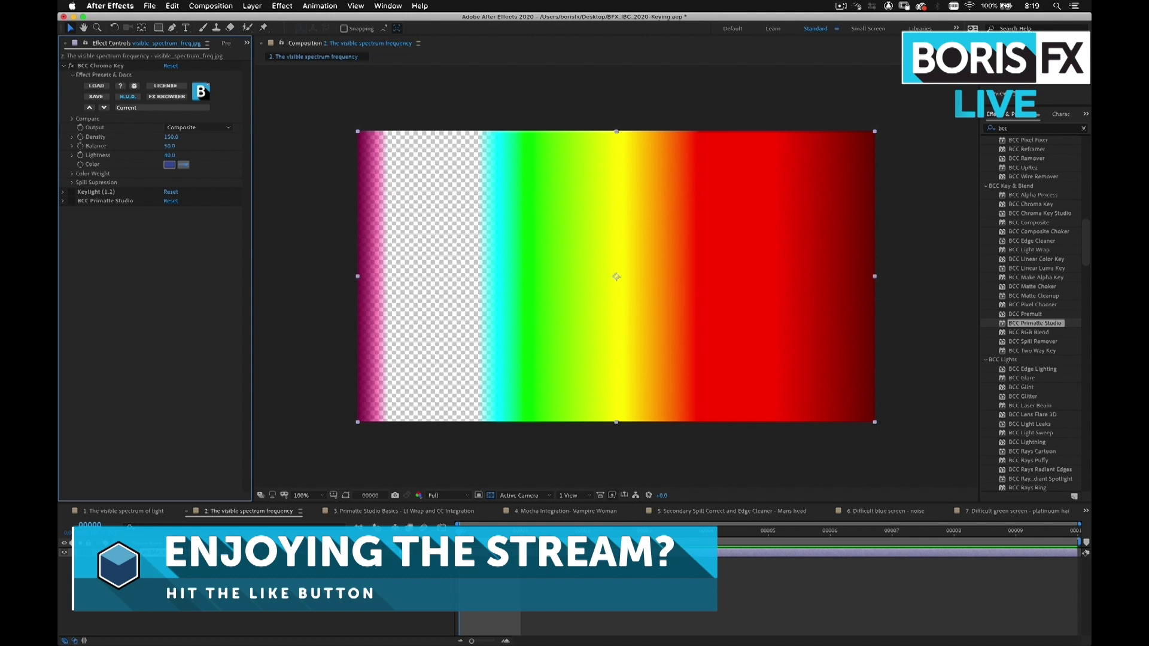
pyautogui.click(538, 242)
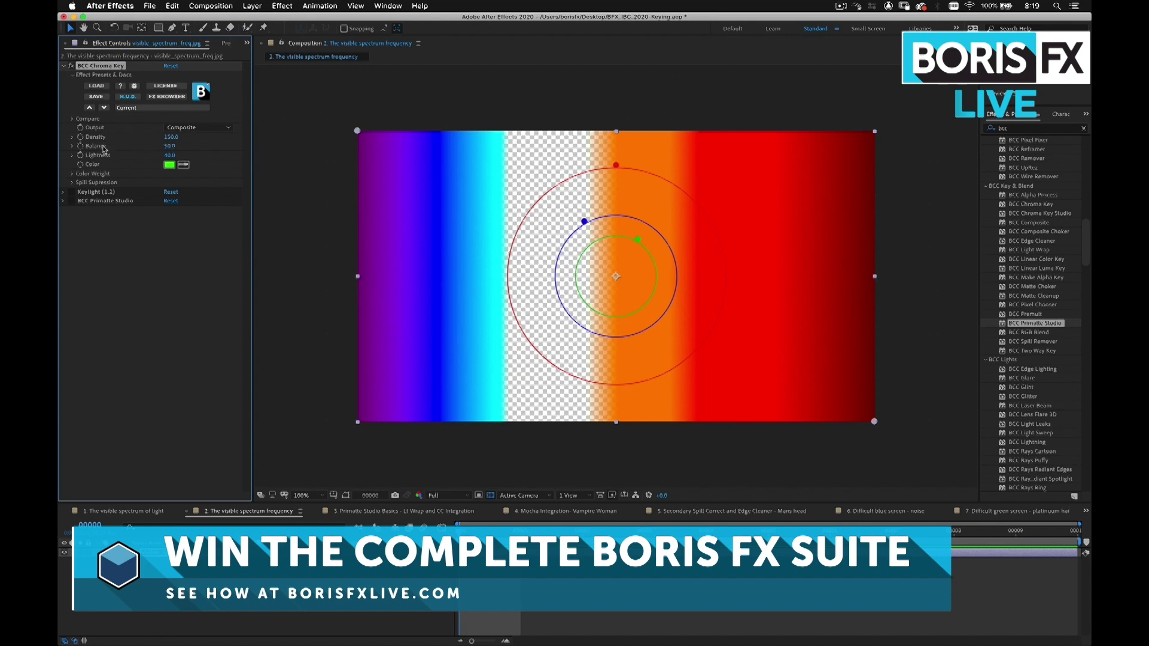
# Set the Chroma Key Density to 176, lower its Balance and adjust its Lightness, then turn the effect off.
pyautogui.moveTo(171, 137); pyautogui.dragTo(155, 159)
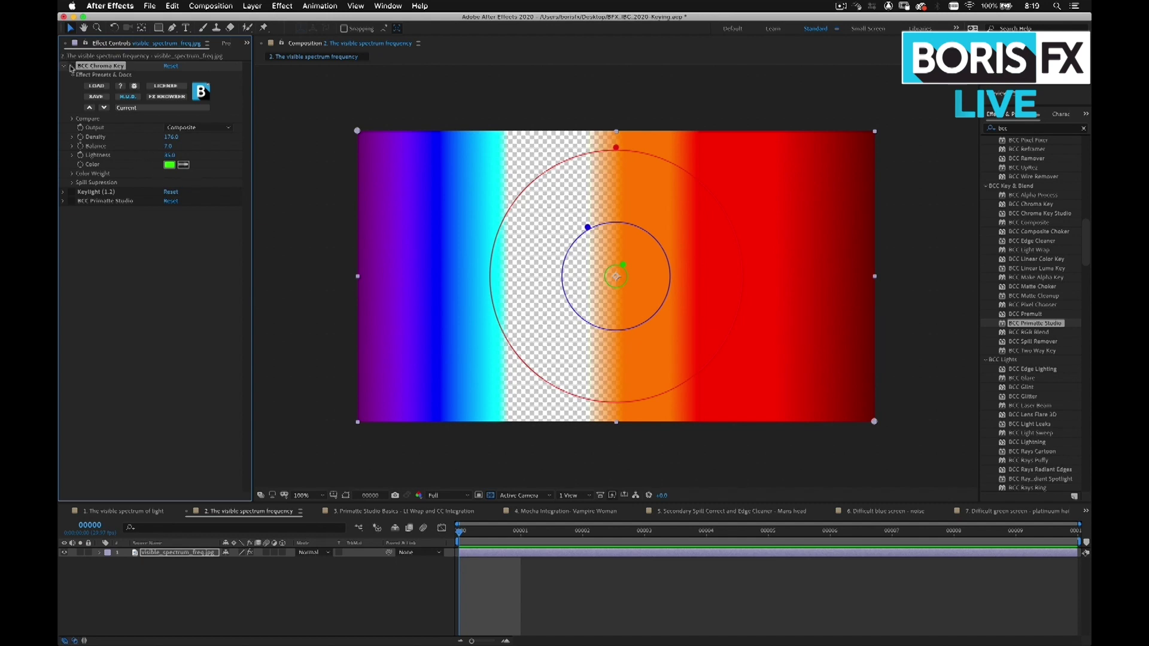
pyautogui.click(71, 66)
pyautogui.click(63, 67)
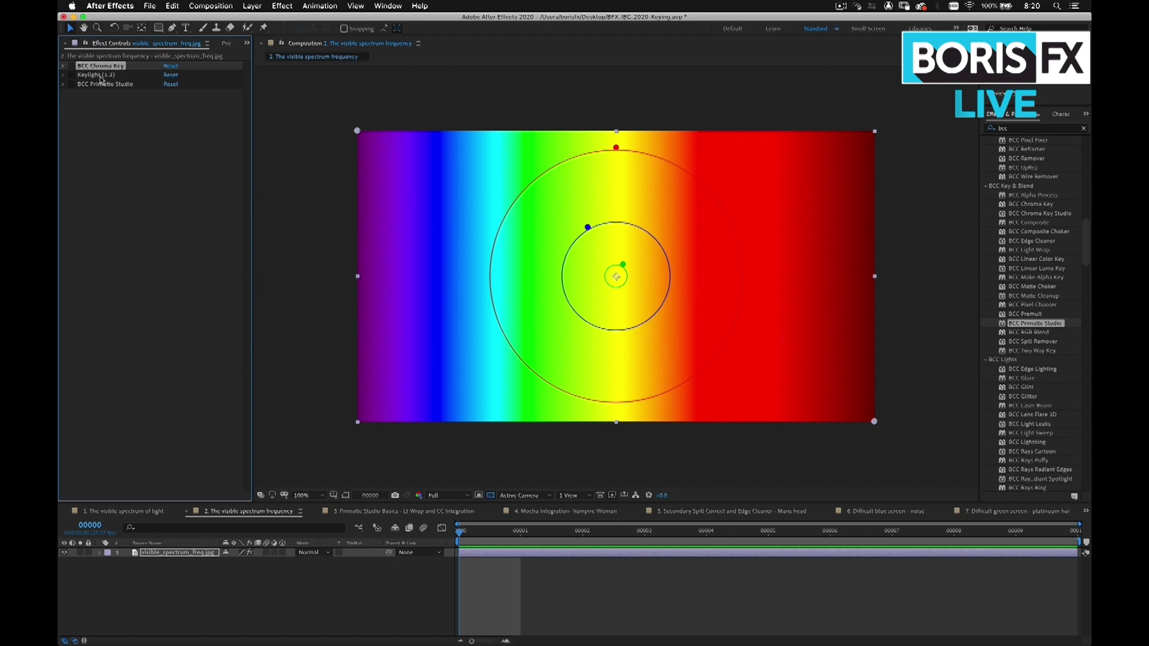
# Turn on Keylight and sample the green band of the spectrum as its Screen Colour.
pyautogui.click(79, 75)
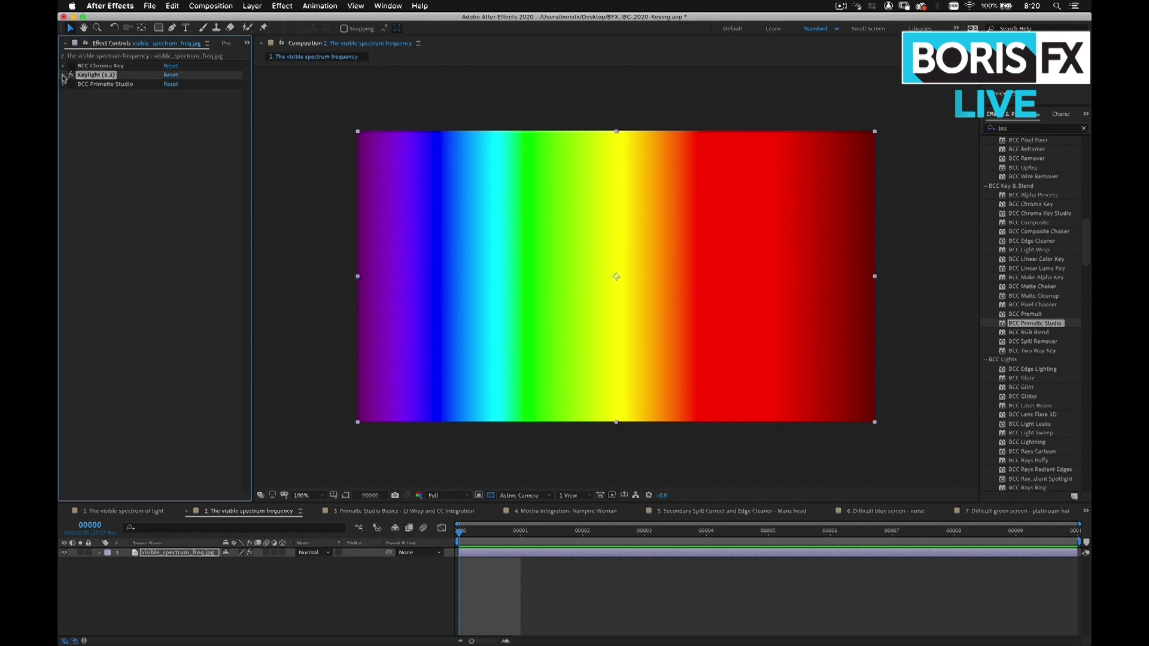
pyautogui.click(64, 76)
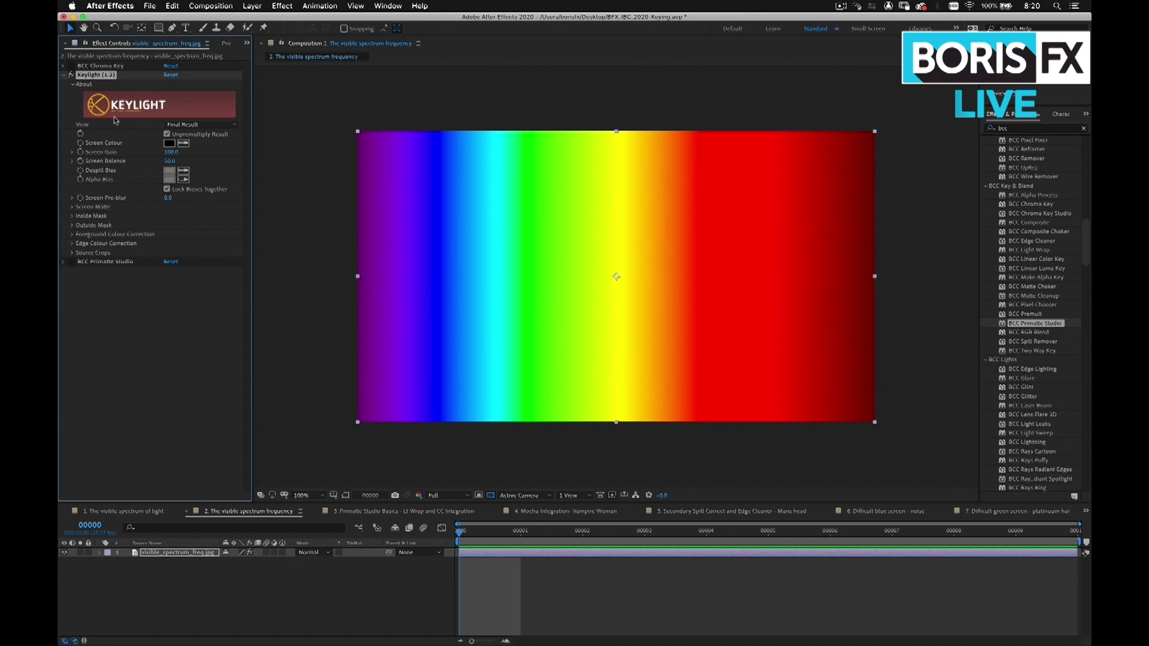
pyautogui.click(184, 142)
pyautogui.click(541, 280)
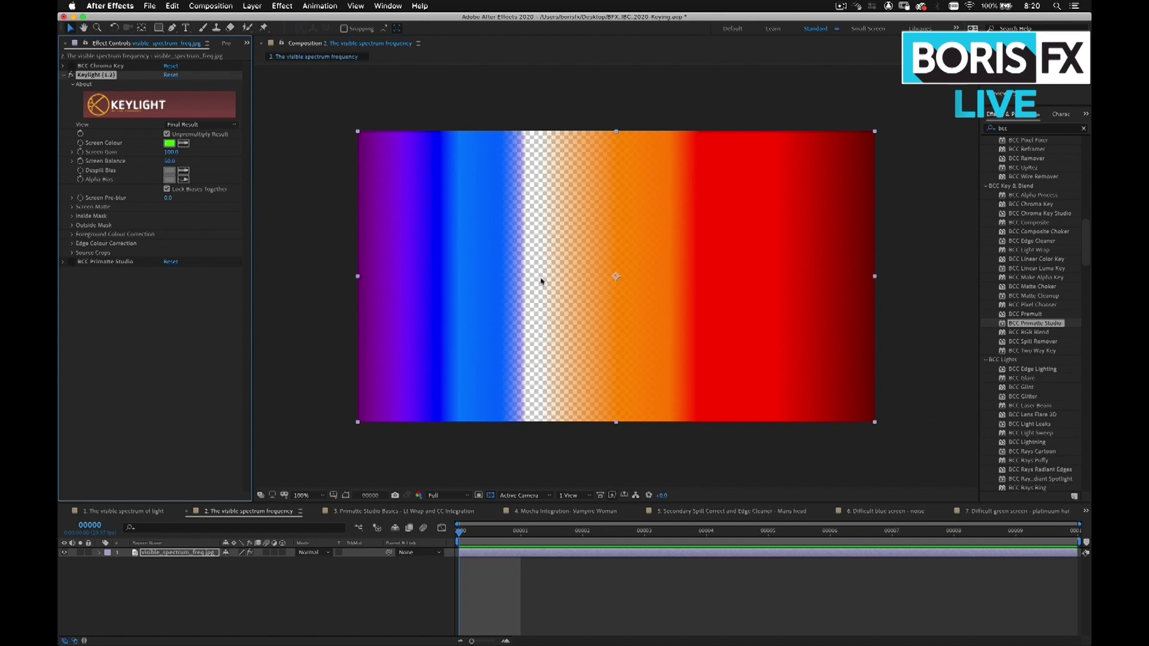
# Set Keylight's Screen Gain to 130, Screen Balance to 53, Clip Black to 15 and Clip White to 75, then turn Keylight off.
pyautogui.moveTo(168, 152)
pyautogui.mouseDown()
pyautogui.moveTo(180, 155)
pyautogui.moveTo(150, 162)
pyautogui.moveTo(173, 163)
pyautogui.mouseUp()
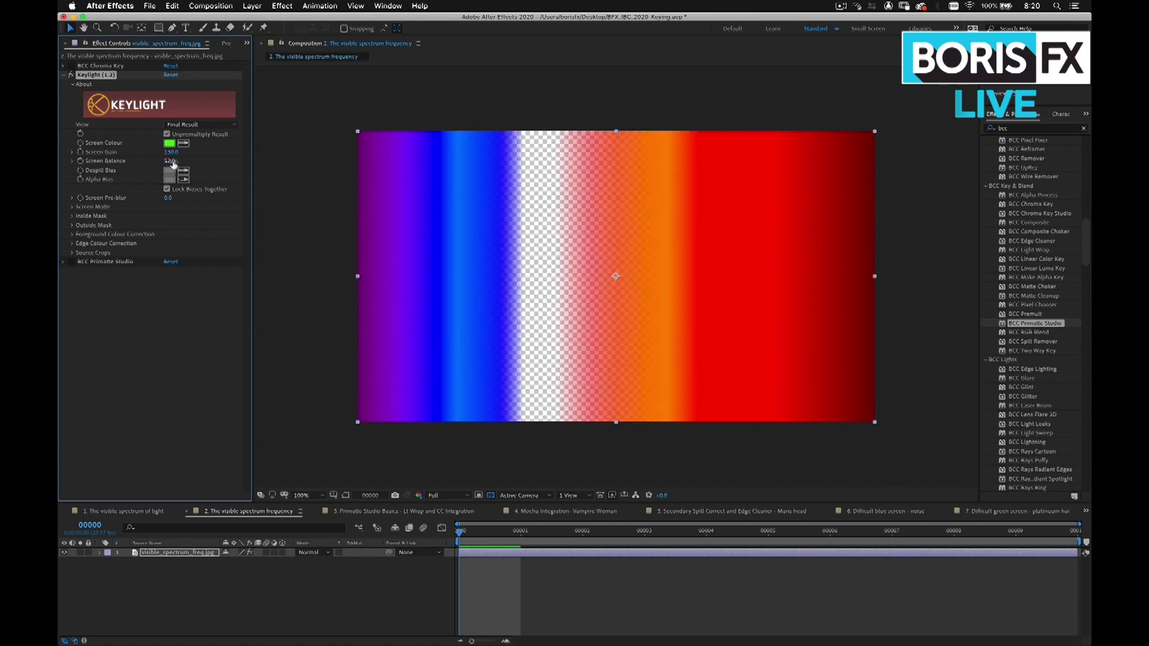
pyautogui.click(72, 207)
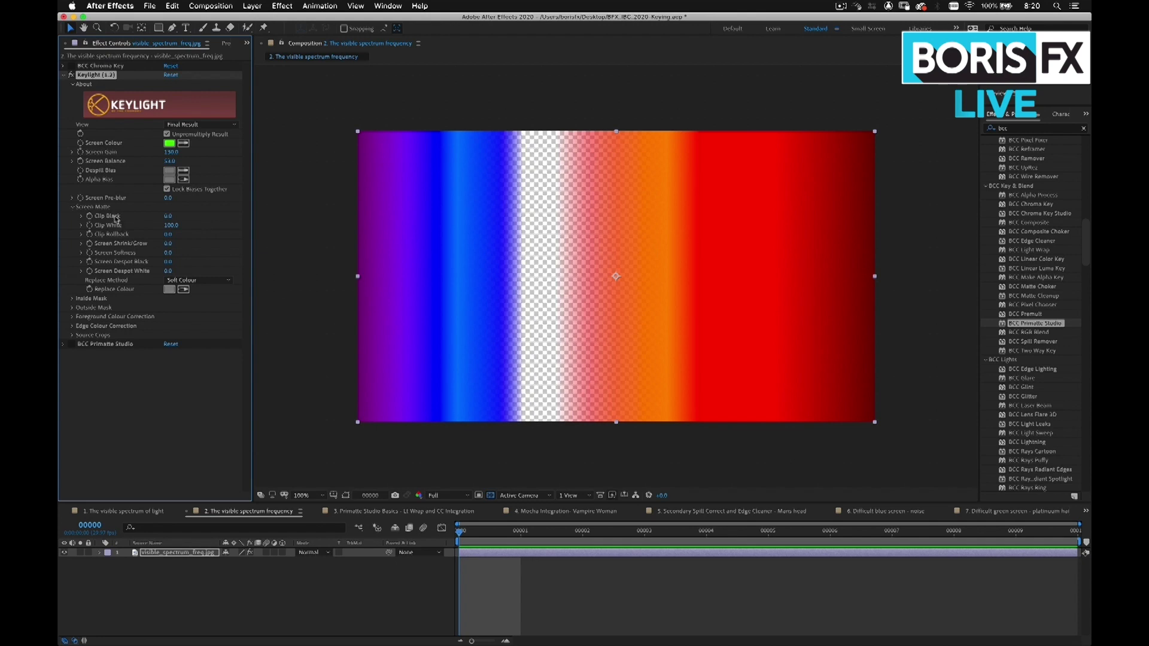
pyautogui.moveTo(174, 218); pyautogui.dragTo(158, 228)
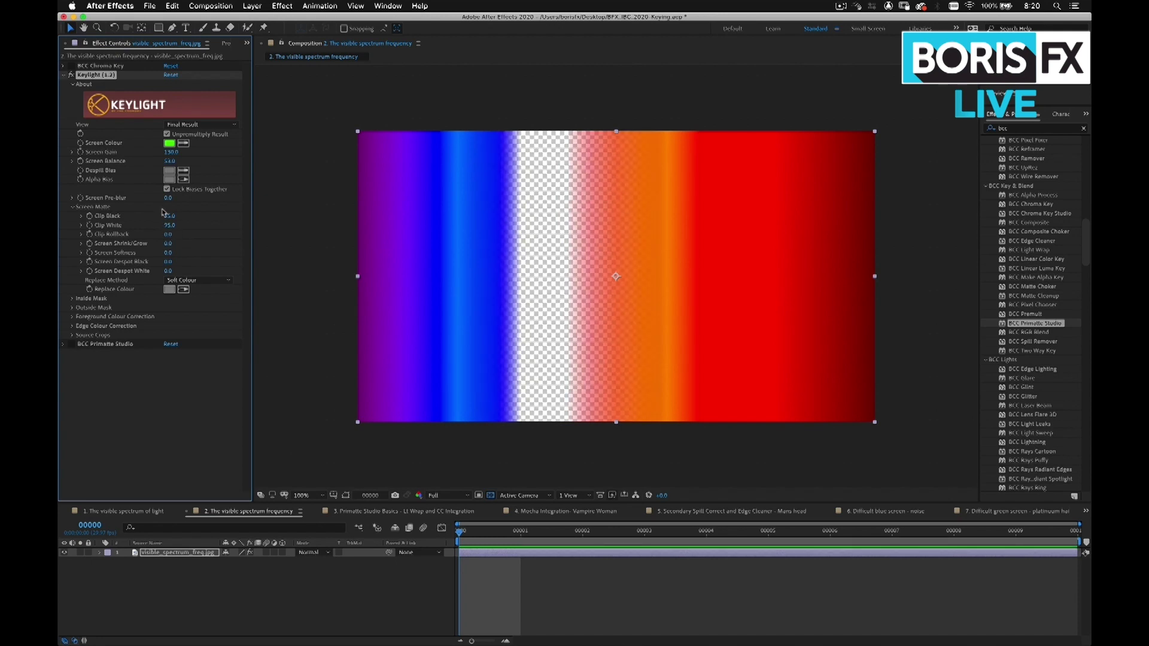
pyautogui.click(70, 76)
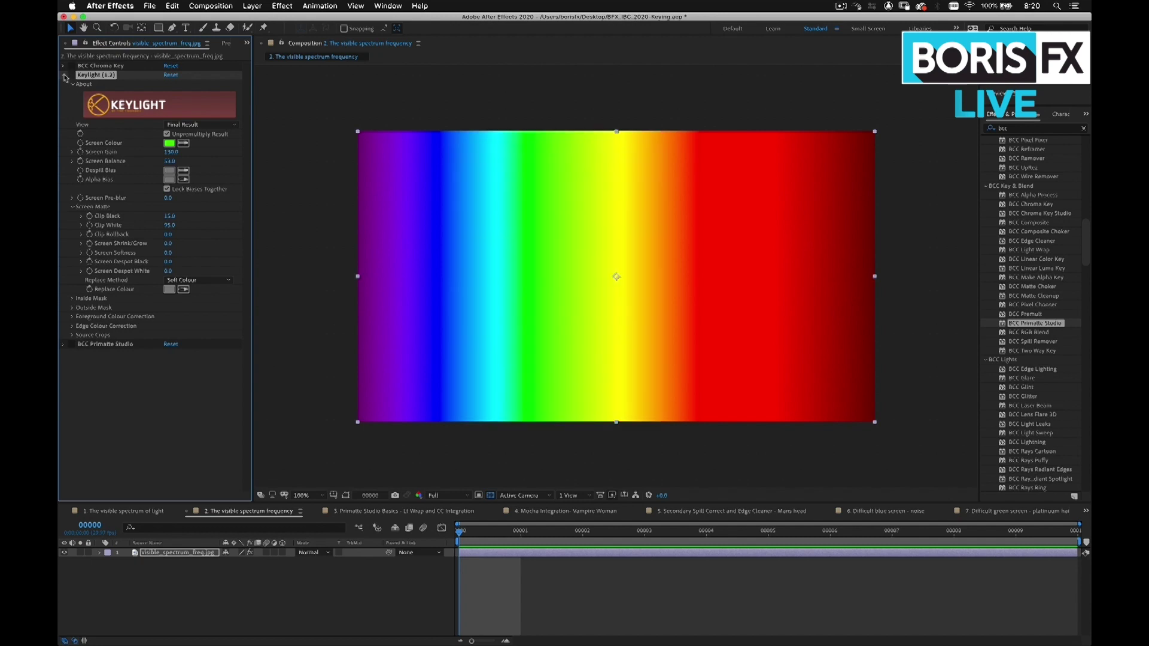
pyautogui.click(63, 76)
# Turn on BCC Primatte Studio, expand its settings and move its on-screen toolbar off the image, beside the violet edge.
pyautogui.click(62, 84)
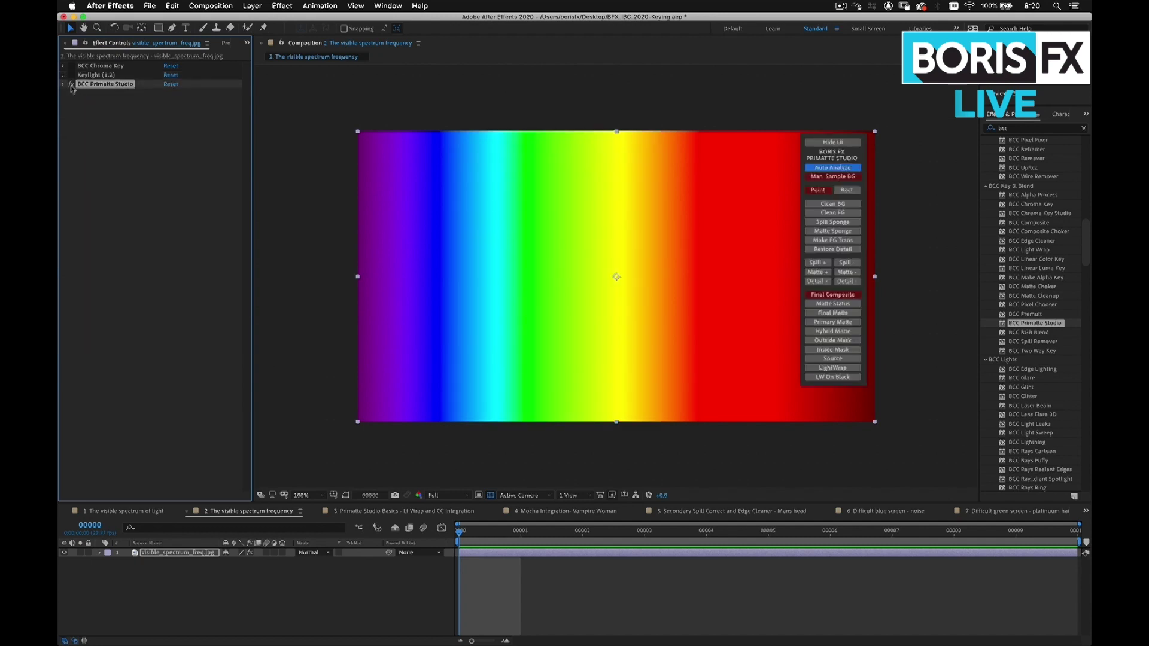
pyautogui.click(63, 85)
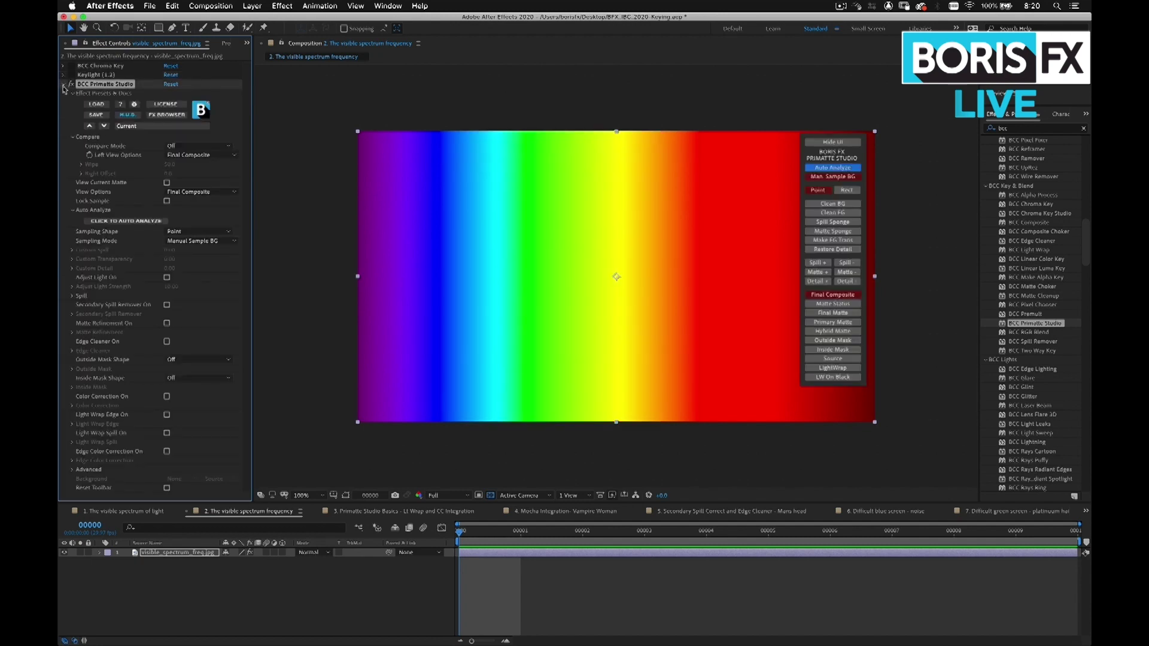
pyautogui.moveTo(831, 156); pyautogui.dragTo(306, 174)
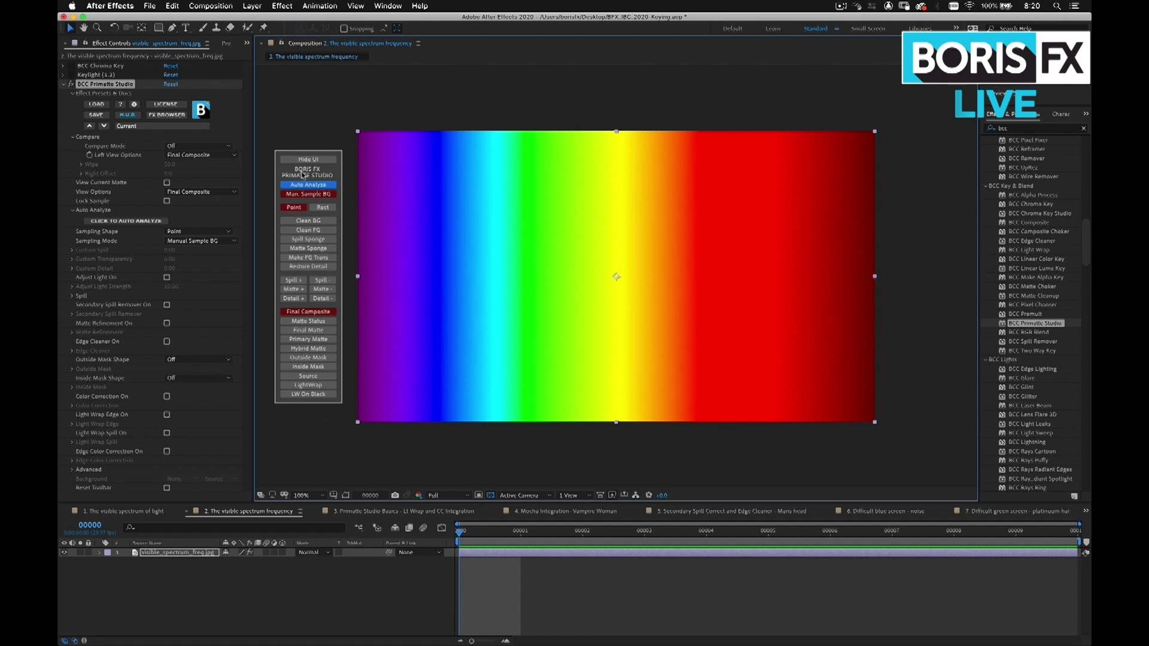
# Key out the green band in Primatte Studio using manual background sampling with the Point sampling shape.
pyautogui.click(301, 187)
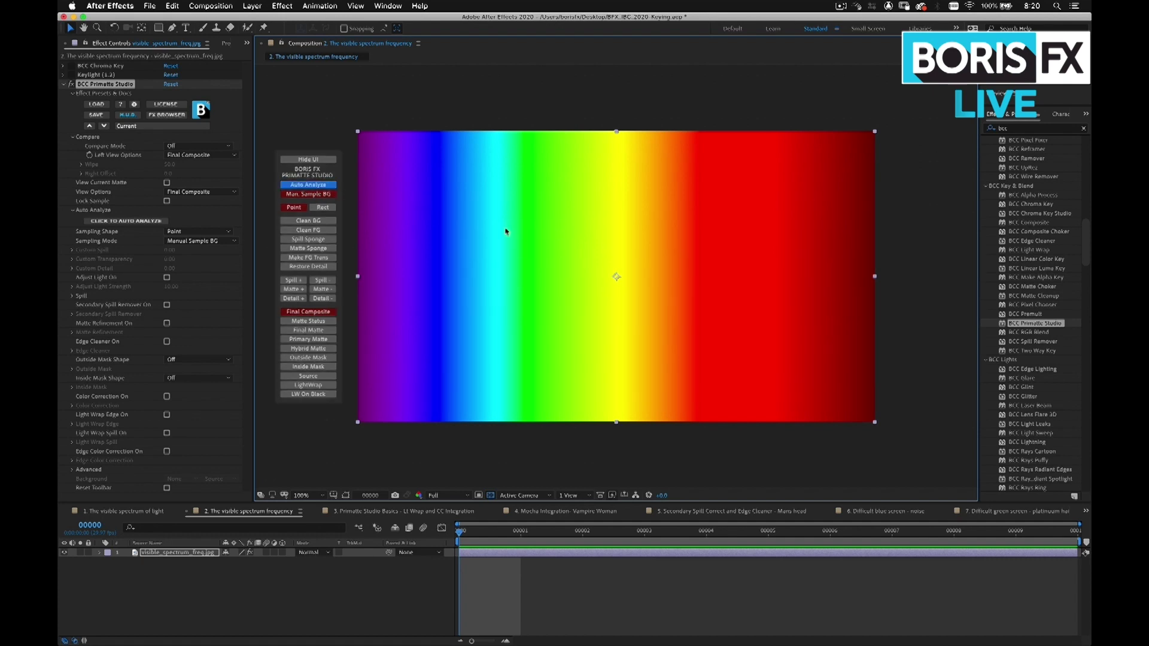
pyautogui.click(328, 198)
pyautogui.click(292, 209)
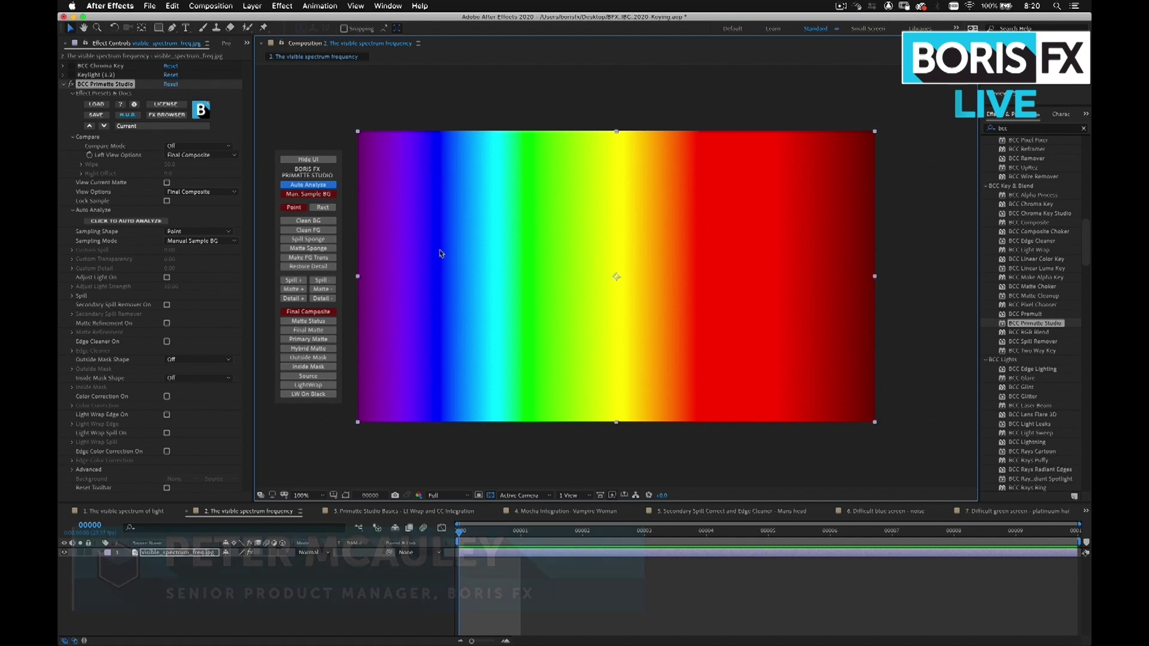
pyautogui.click(547, 258)
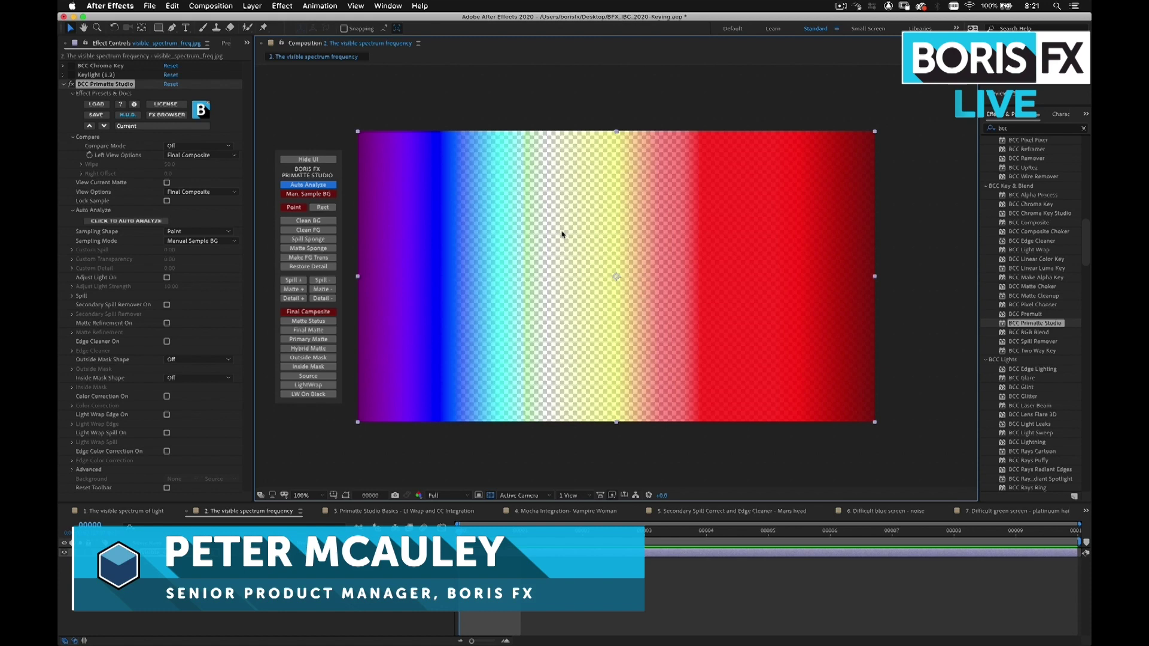
# Use Clean BG to sample through the remaining green and yellow areas and the red band so they are keyed out.
pyautogui.click(316, 222)
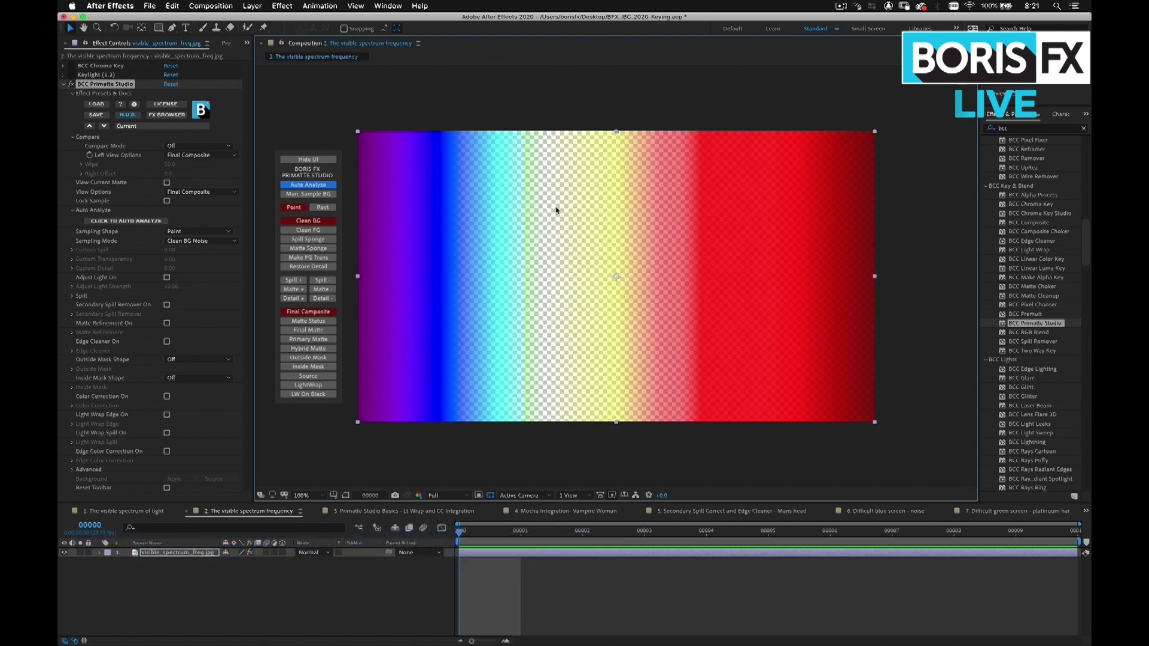
pyautogui.moveTo(547, 206); pyautogui.dragTo(573, 225)
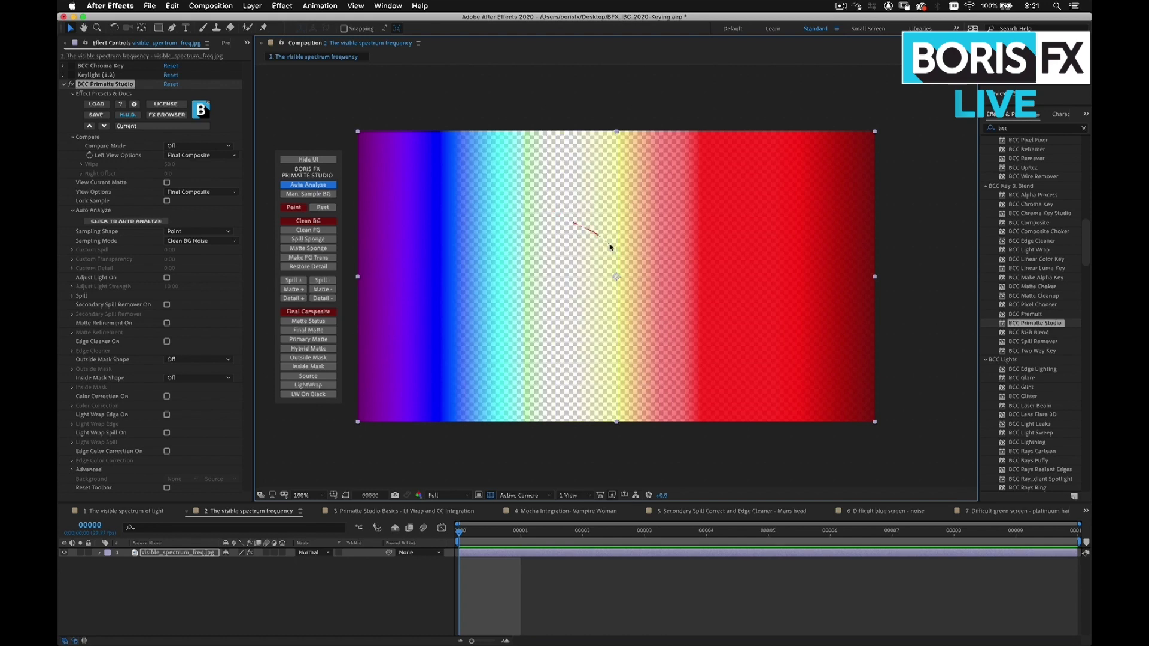
pyautogui.moveTo(617, 250); pyautogui.dragTo(620, 252)
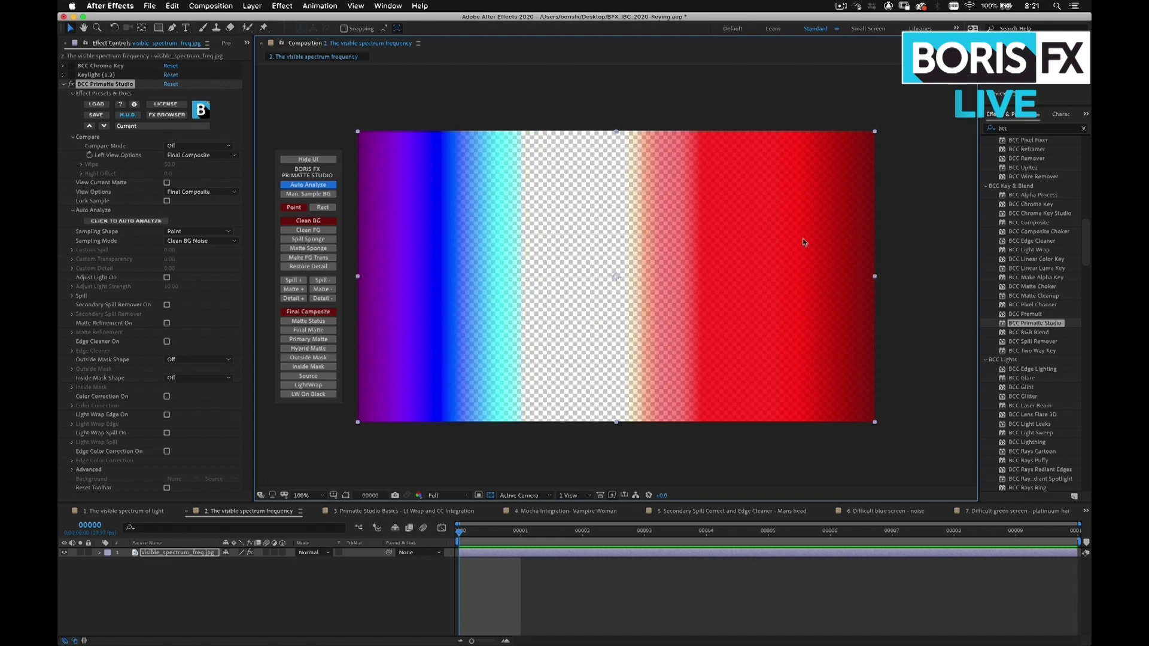
pyautogui.click(770, 225)
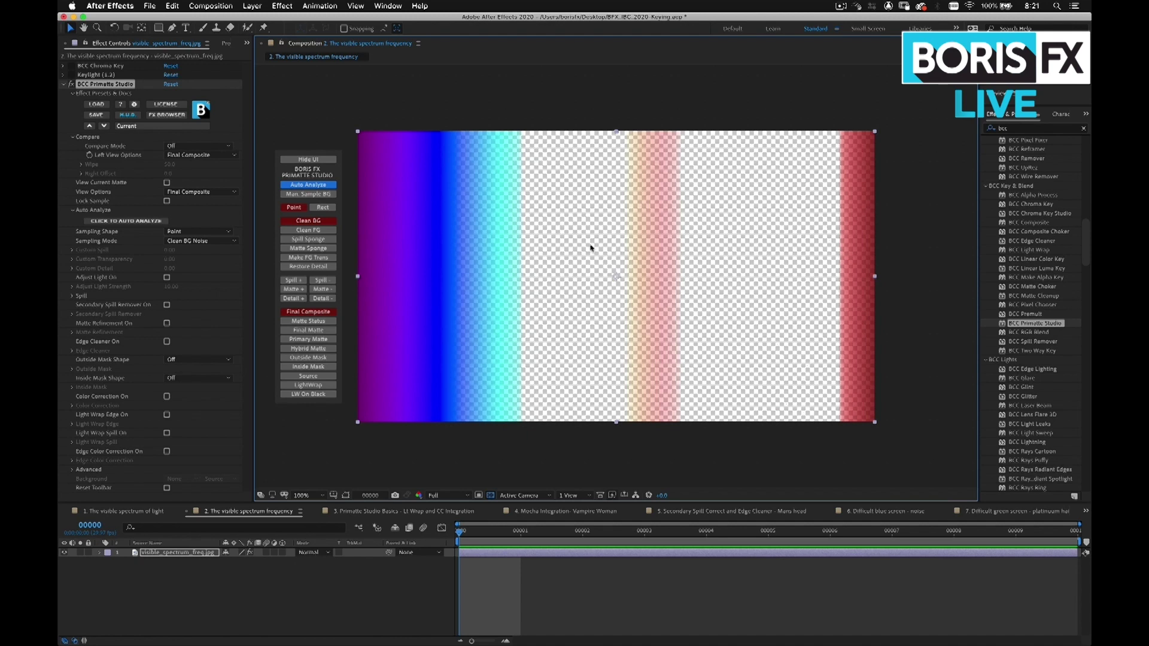
# Check the colour-model diagrams in composition 1, then clean the leftover orange band from the spectrum in composition 2.
pyautogui.click(134, 513)
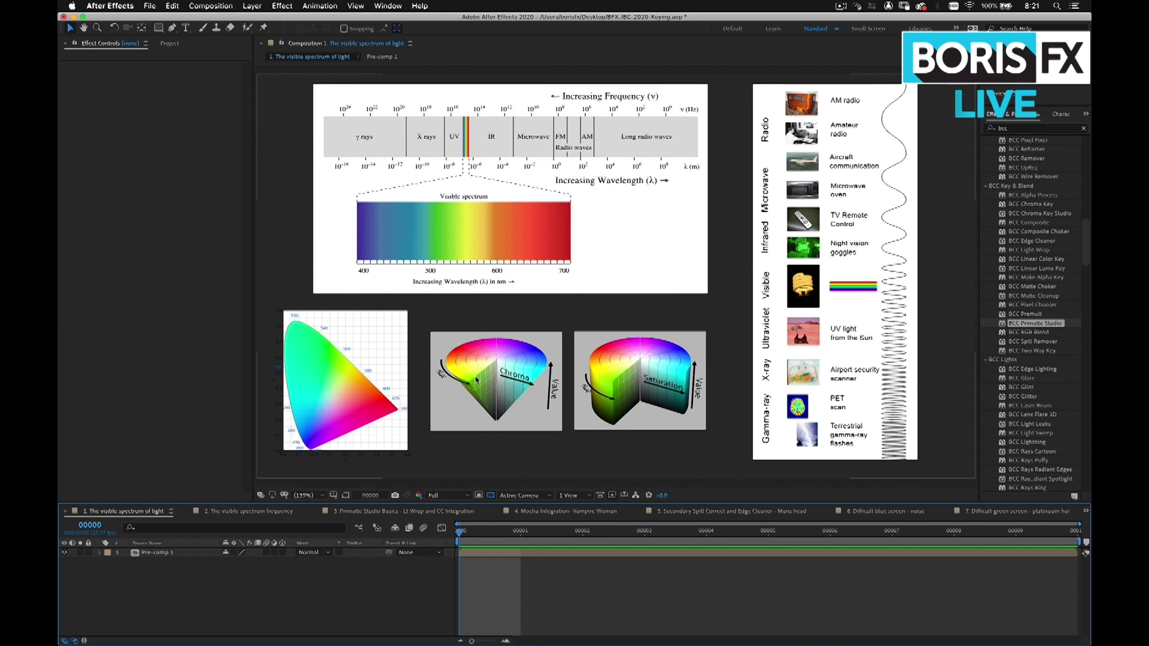
pyautogui.click(264, 513)
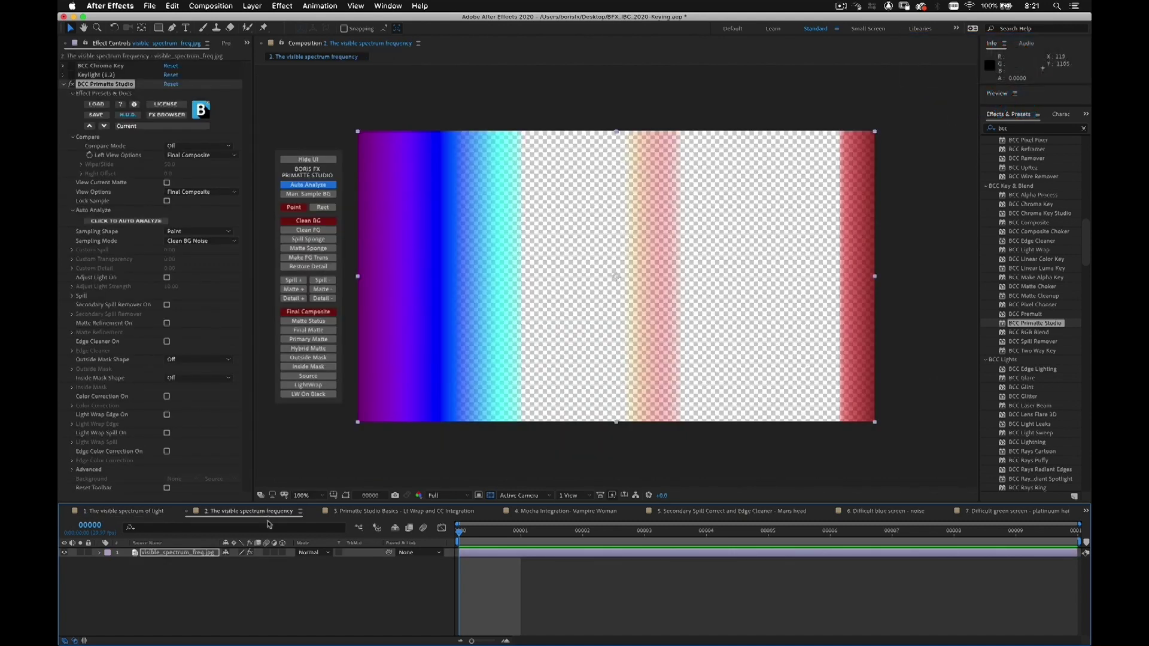
pyautogui.click(601, 358)
pyautogui.click(683, 376)
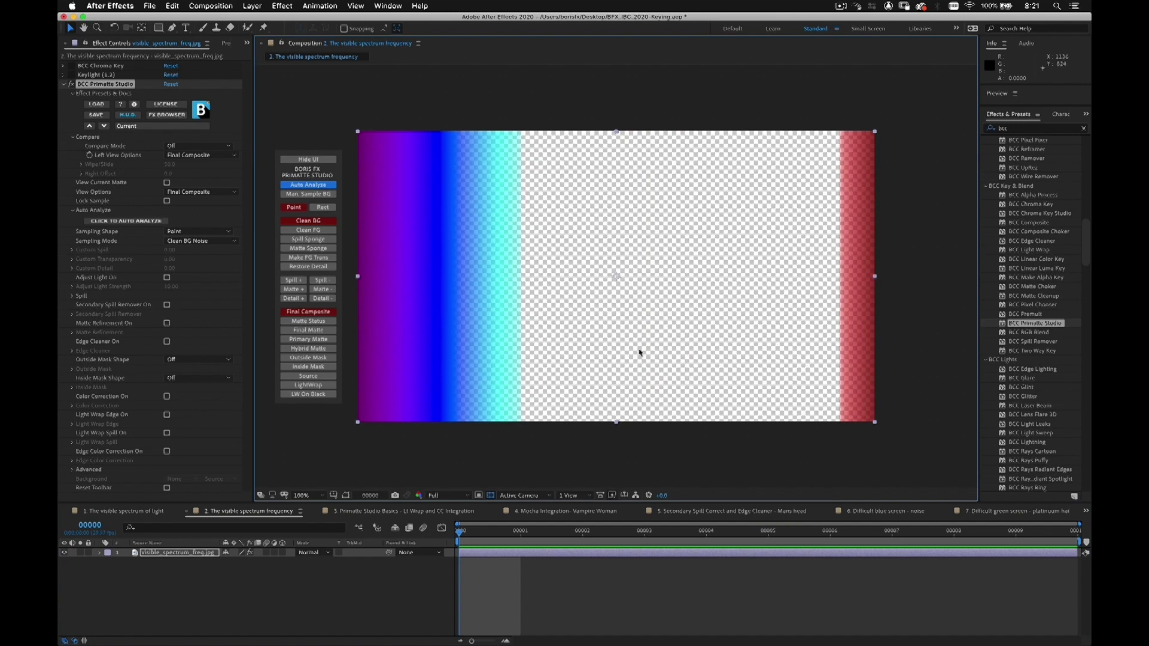
# In composition 3, Primatte Studio Basics, show the finished top layer and scrub the composite to frame 114.
pyautogui.click(398, 513)
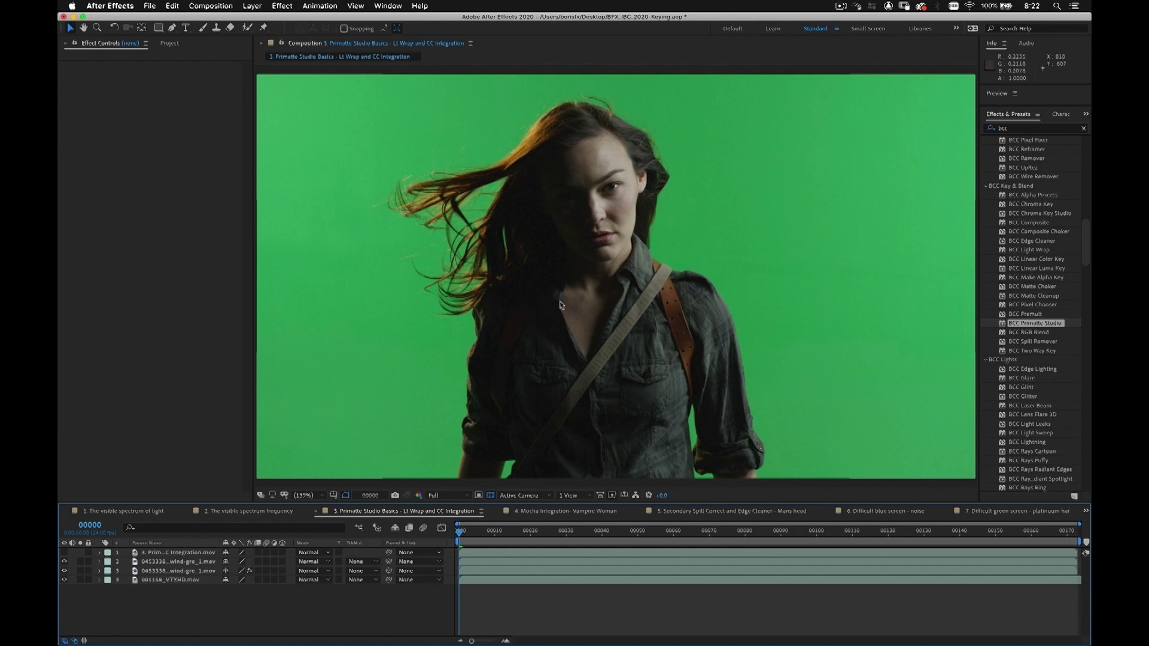
pyautogui.click(64, 553)
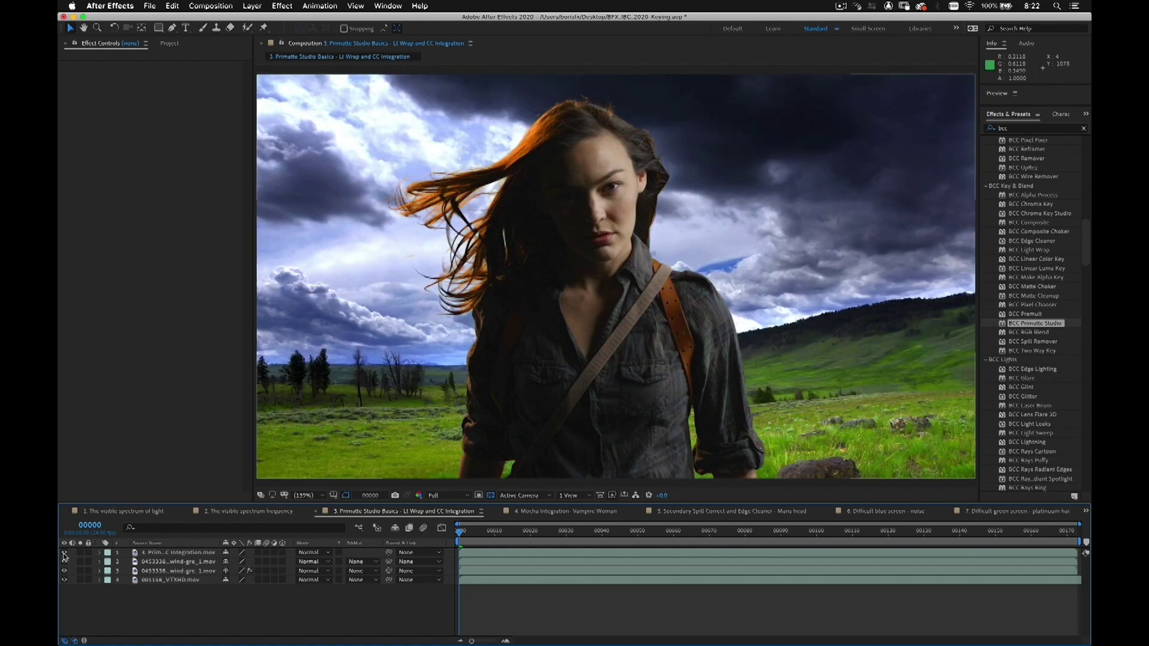
pyautogui.moveTo(544, 531); pyautogui.dragTo(866, 542)
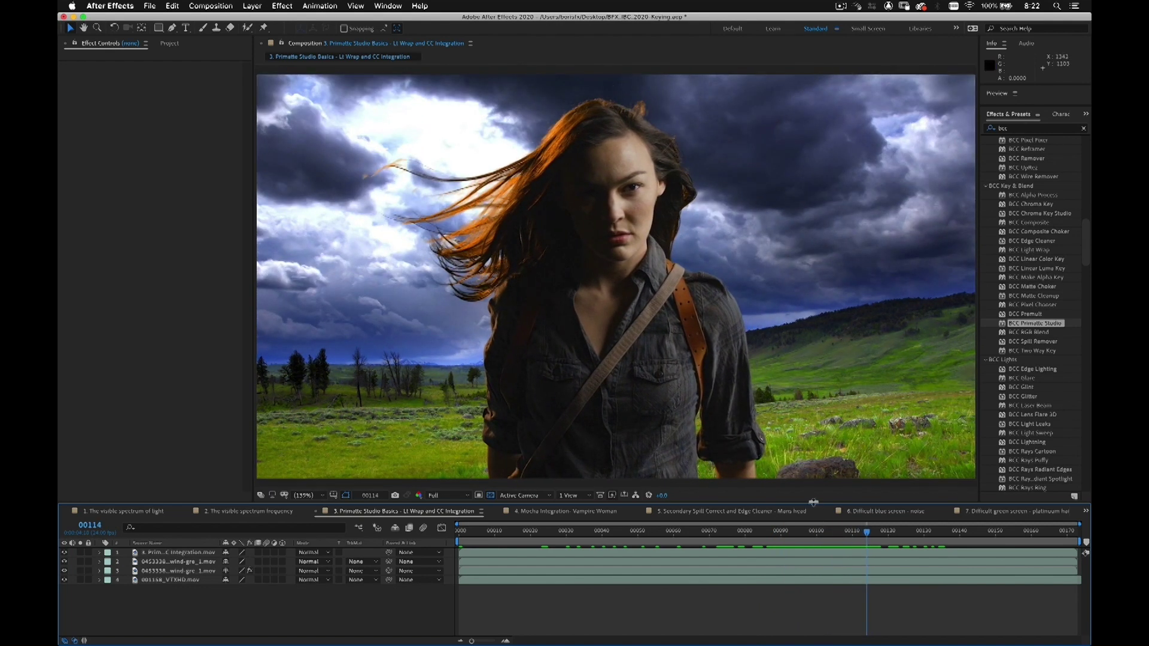
# Step frame by frame between frames 109 and 118 to examine the hair detail in the finished composite.
pyautogui.press('pageup')
pyautogui.press('pageup')
pyautogui.press('pageup')
pyautogui.press('pageup')
pyautogui.press('pageup')
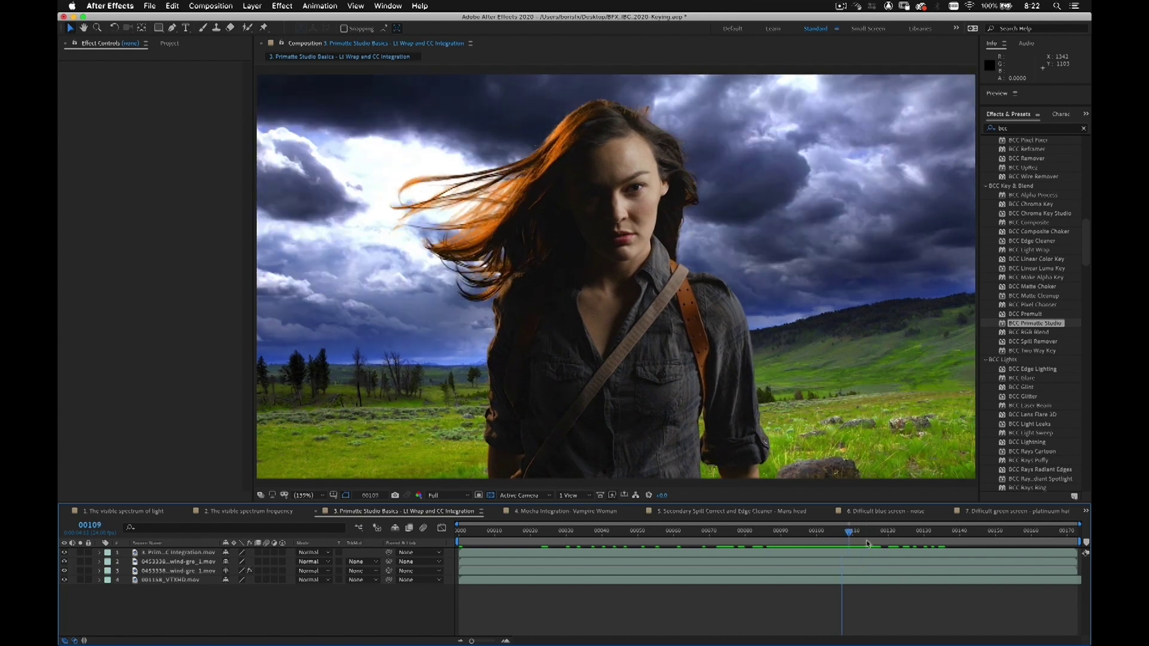
pyautogui.press('pagedown')
pyautogui.press('pagedown')
pyautogui.press('pagedown')
pyautogui.press('pagedown')
pyautogui.press('pagedown')
pyautogui.press('pagedown')
pyautogui.press('pagedown')
pyautogui.press('pagedown')
pyautogui.press('pagedown')
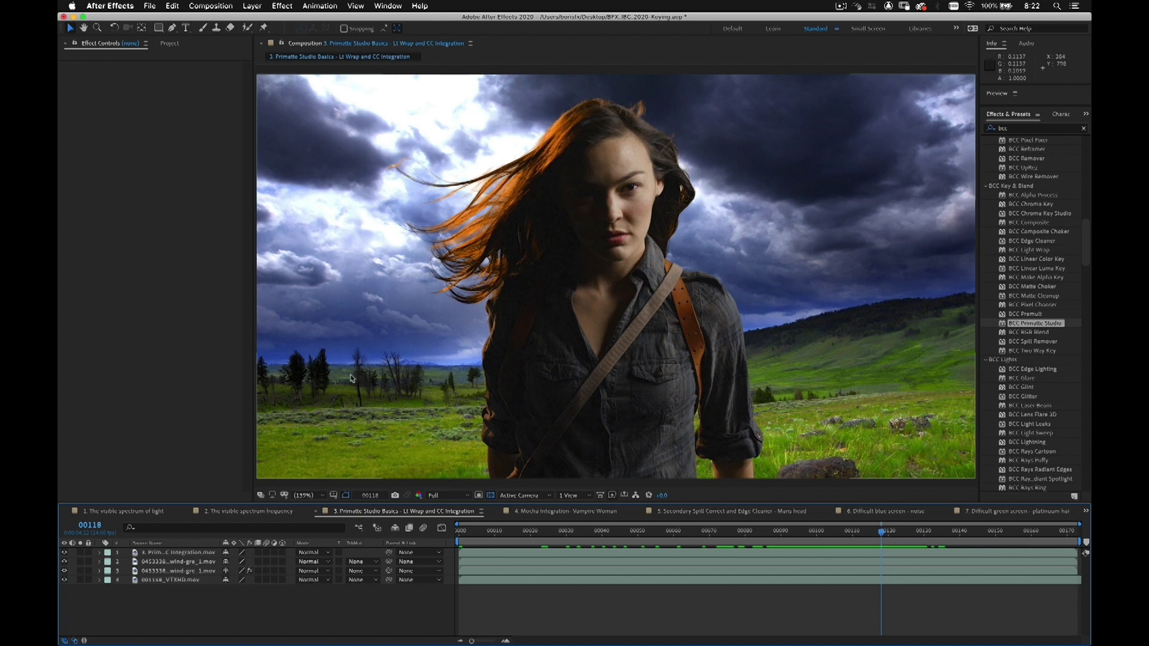
# Hide the finished top layer, apply BCC Primatte Studio to the green-screen clip in layer 2 and key it with Auto Analyze.
pyautogui.click(64, 554)
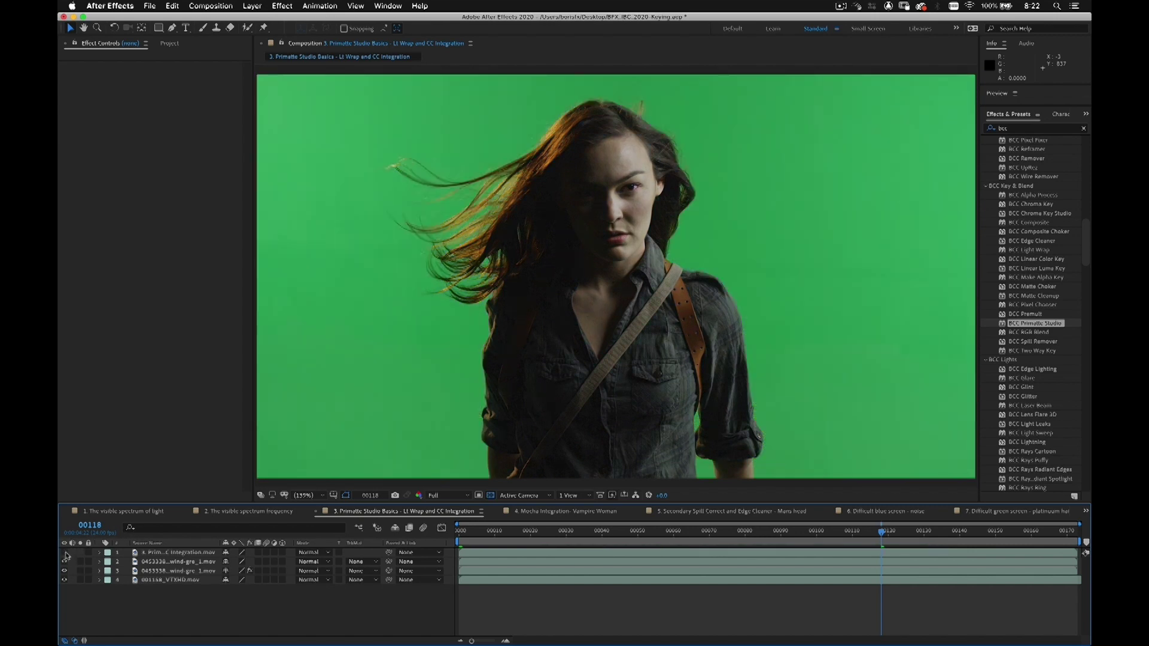
pyautogui.click(179, 562)
pyautogui.moveTo(1033, 323); pyautogui.dragTo(810, 265)
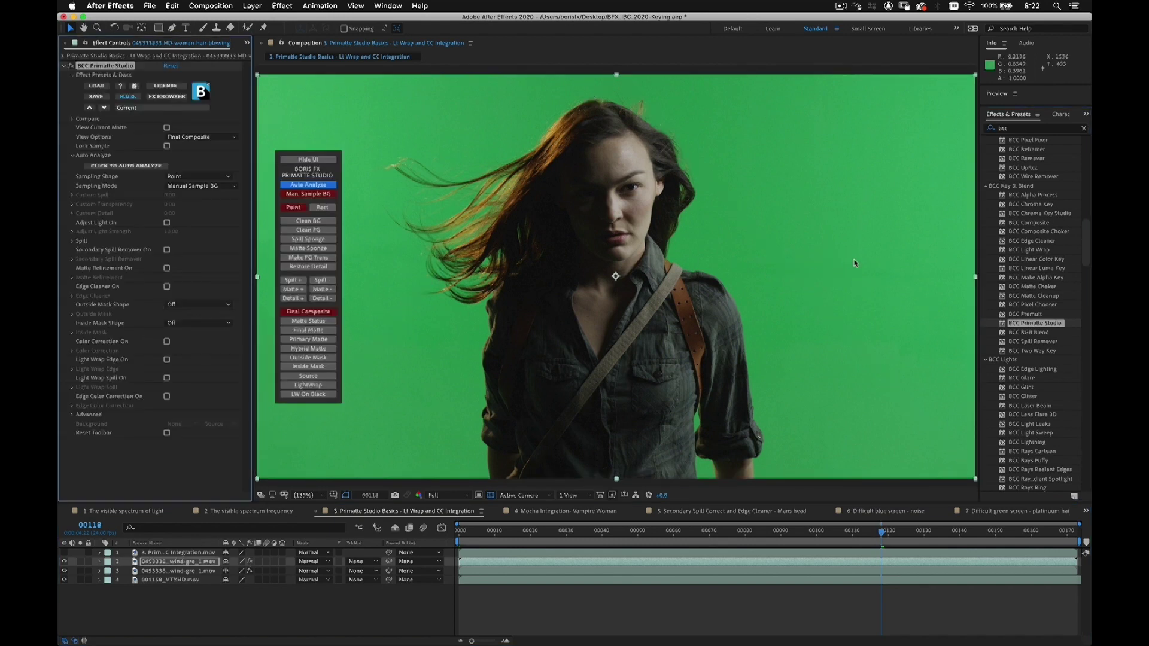
pyautogui.click(333, 185)
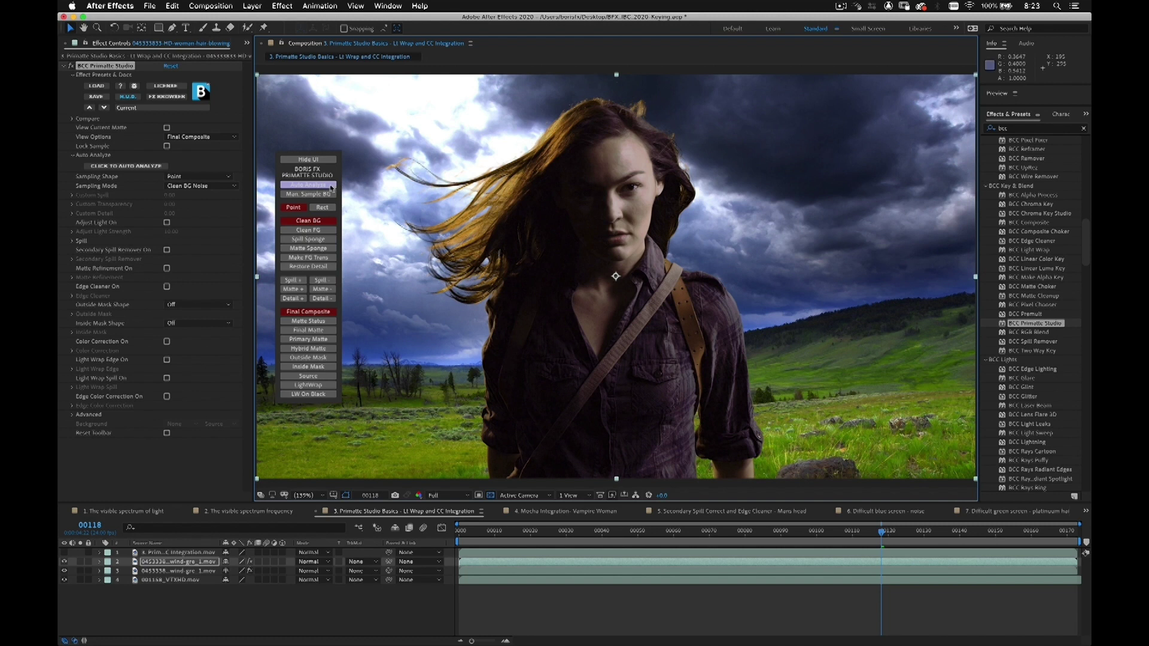
# Switch BCC Primatte Studio off and on to compare the original green-screen shot with the automatic key.
pyautogui.click(328, 185)
pyautogui.click(311, 227)
pyautogui.click(72, 67)
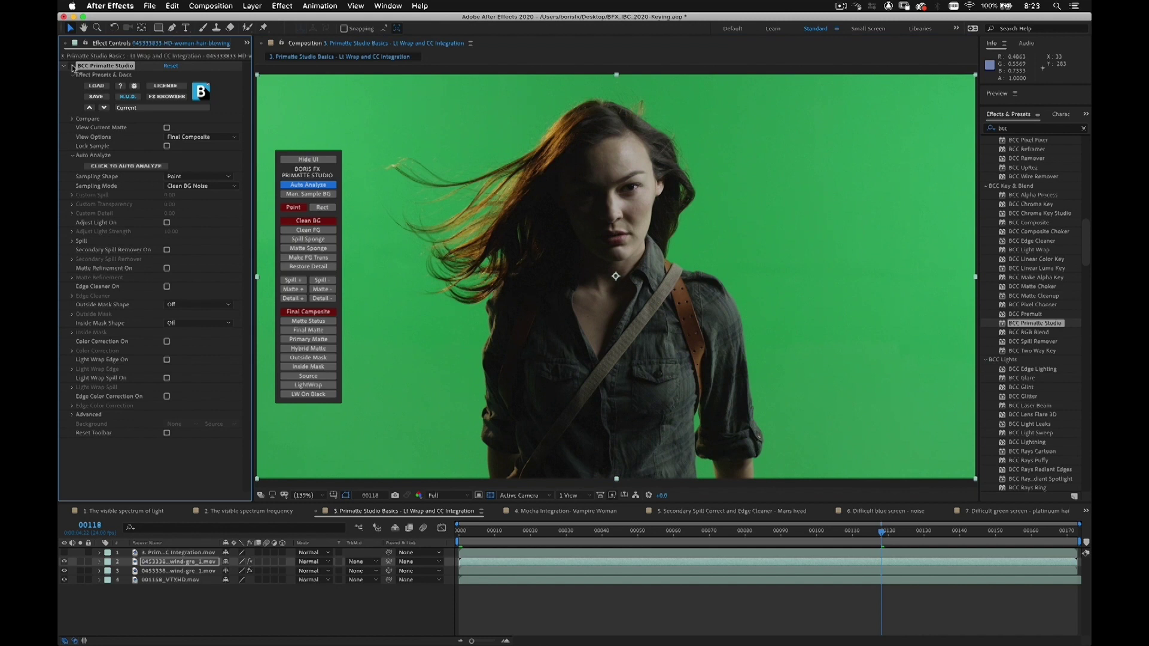
pyautogui.click(72, 67)
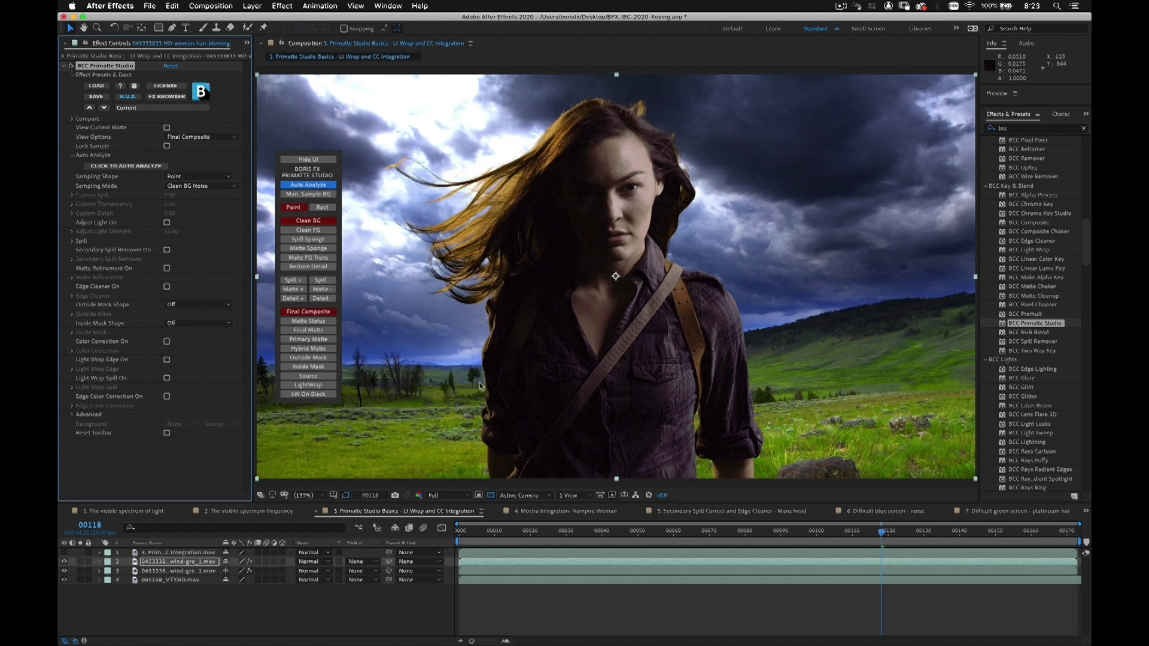
# In the Matte Status view, clean the grey background noise around the woman using Clean BG with rectangular samples.
pyautogui.click(311, 322)
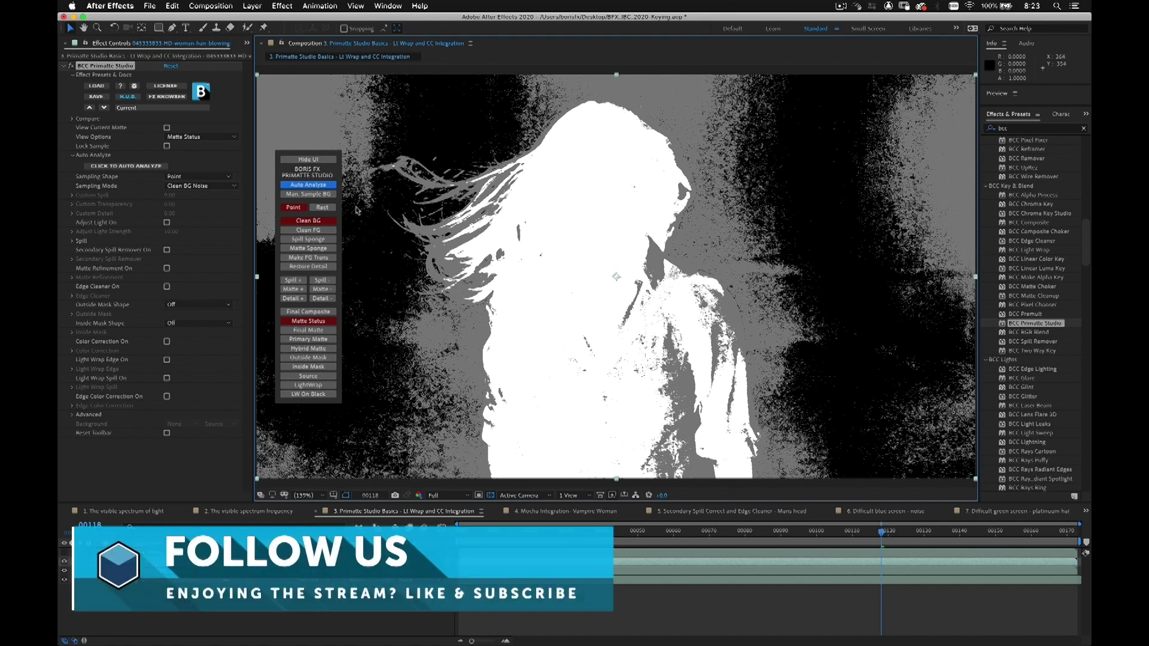
pyautogui.click(325, 208)
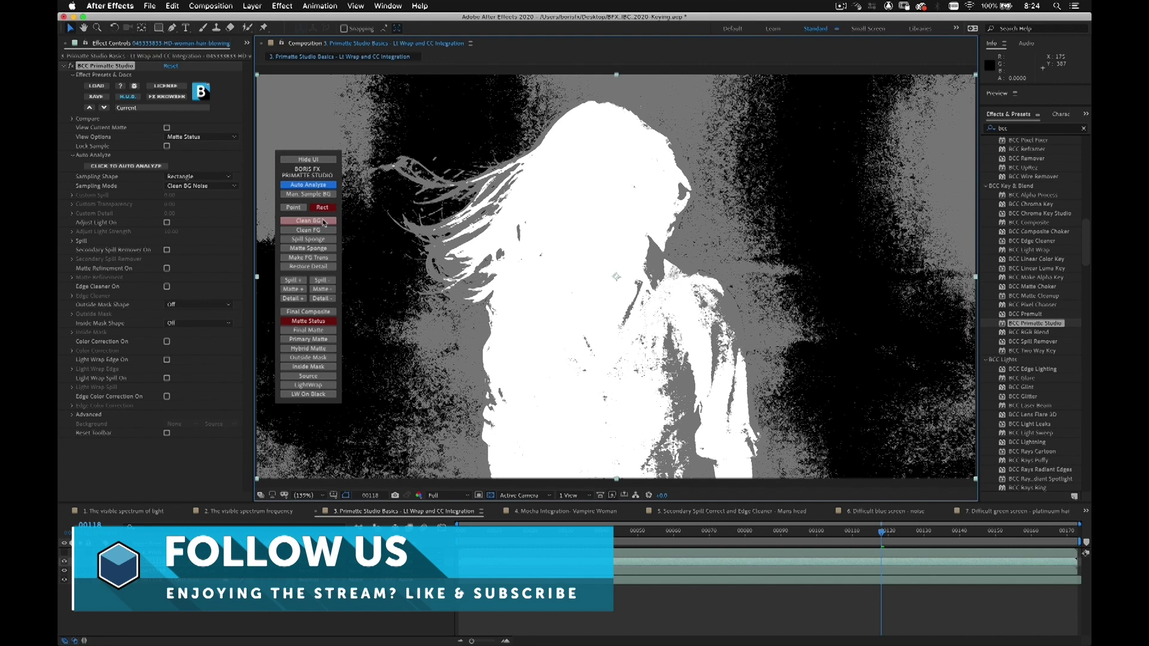
pyautogui.click(324, 222)
pyautogui.moveTo(833, 137); pyautogui.dragTo(887, 224)
pyautogui.moveTo(891, 353); pyautogui.dragTo(968, 483)
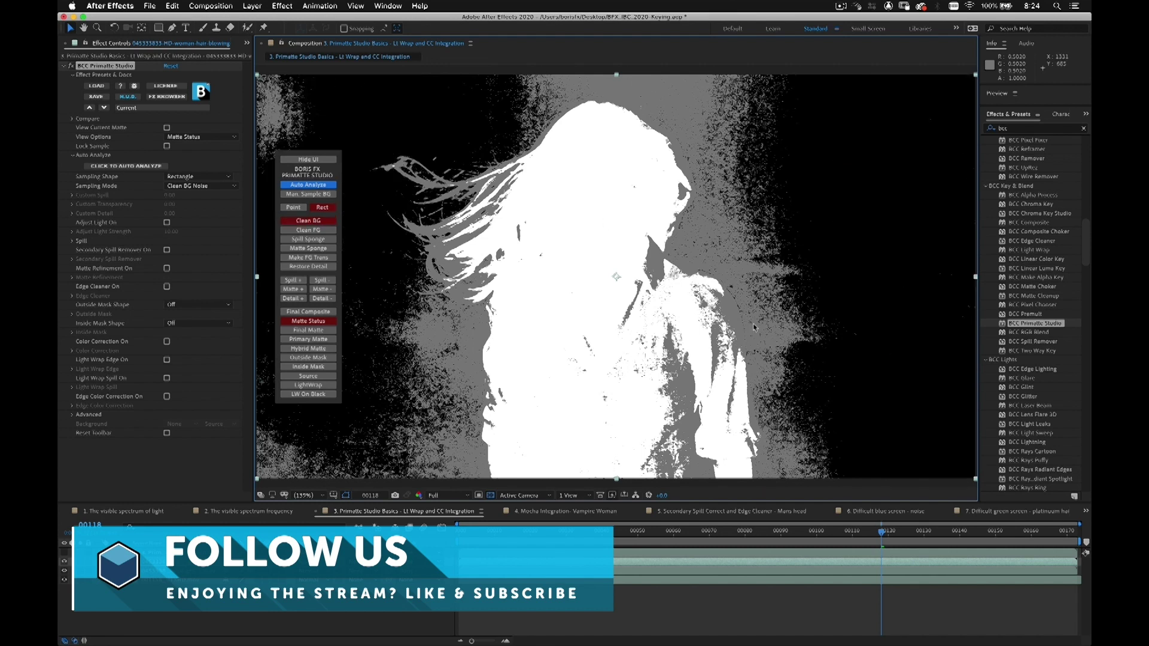
pyautogui.moveTo(781, 323); pyautogui.dragTo(841, 372)
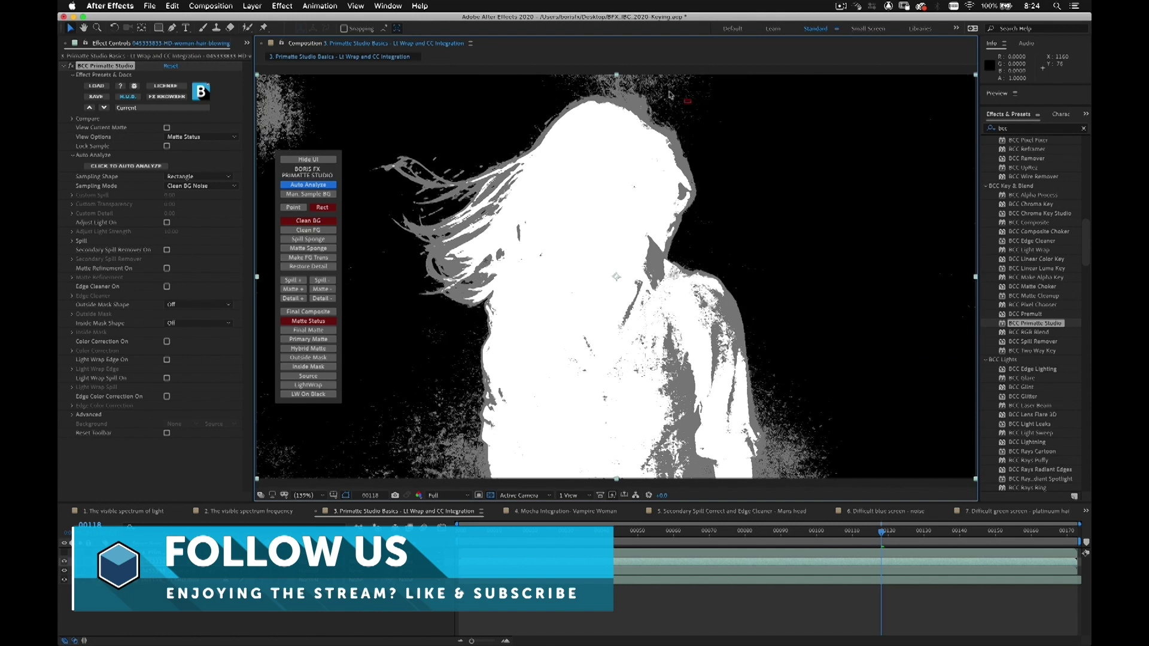
pyautogui.moveTo(328, 89); pyautogui.dragTo(293, 133)
pyautogui.moveTo(395, 384); pyautogui.dragTo(435, 450)
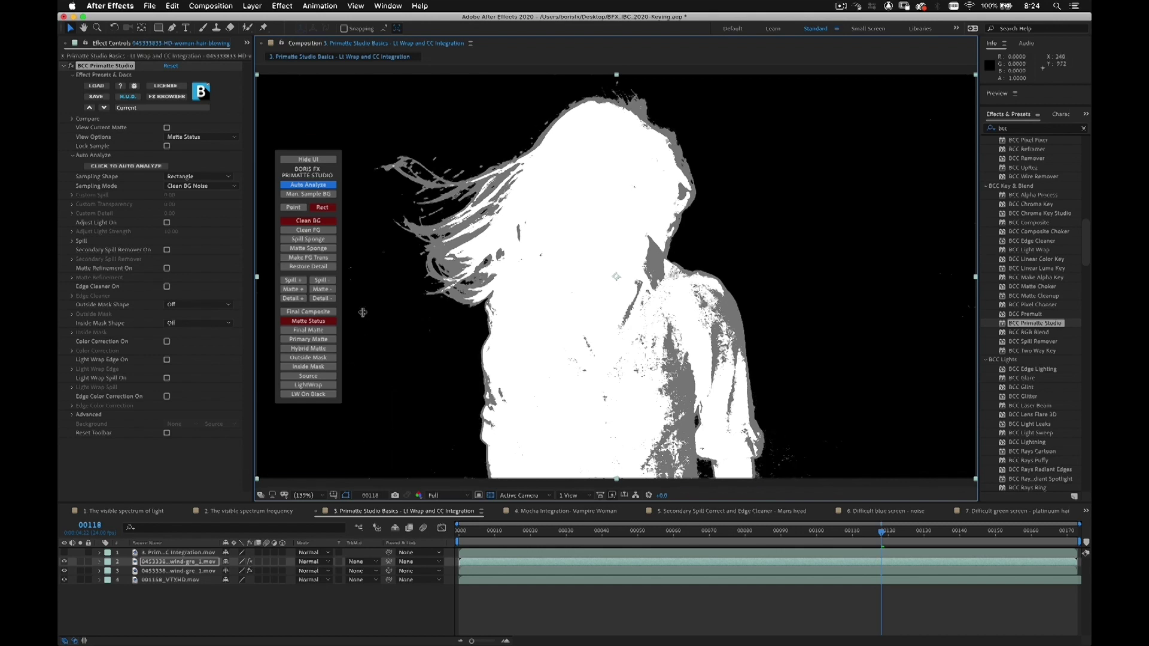
pyautogui.moveTo(361, 238); pyautogui.dragTo(398, 280)
pyautogui.moveTo(780, 428); pyautogui.dragTo(808, 483)
pyautogui.moveTo(811, 420); pyautogui.dragTo(862, 474)
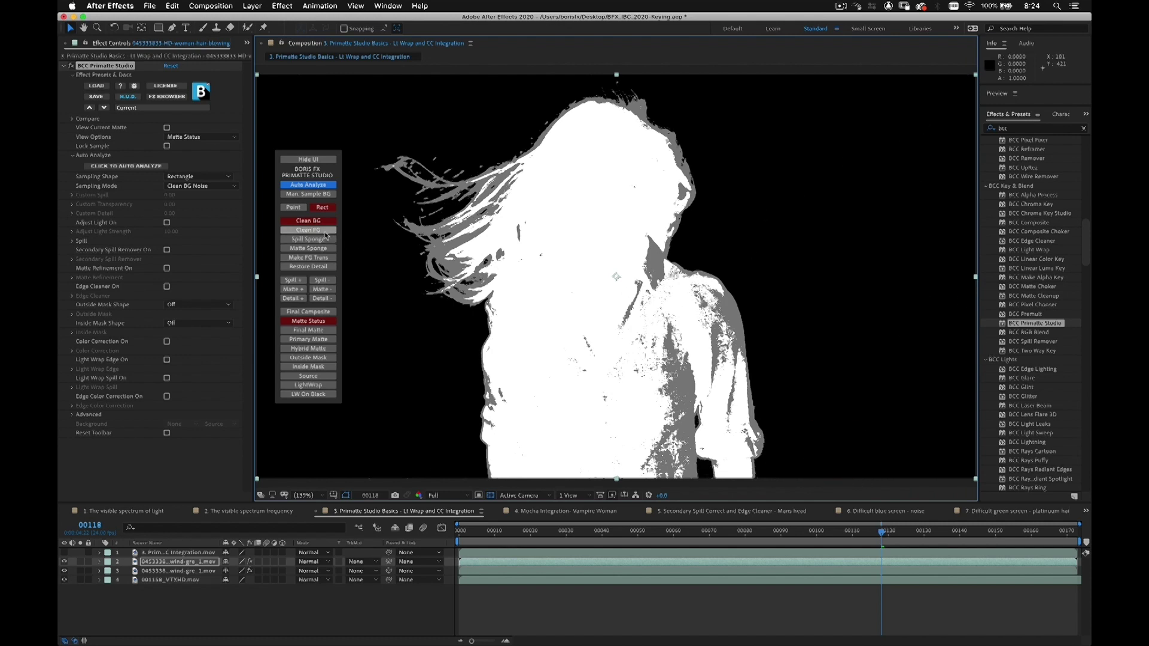
# Clean the foreground noise on the woman's torso using Clean FG with rectangular samples.
pyautogui.click(323, 231)
pyautogui.moveTo(635, 250); pyautogui.dragTo(685, 410)
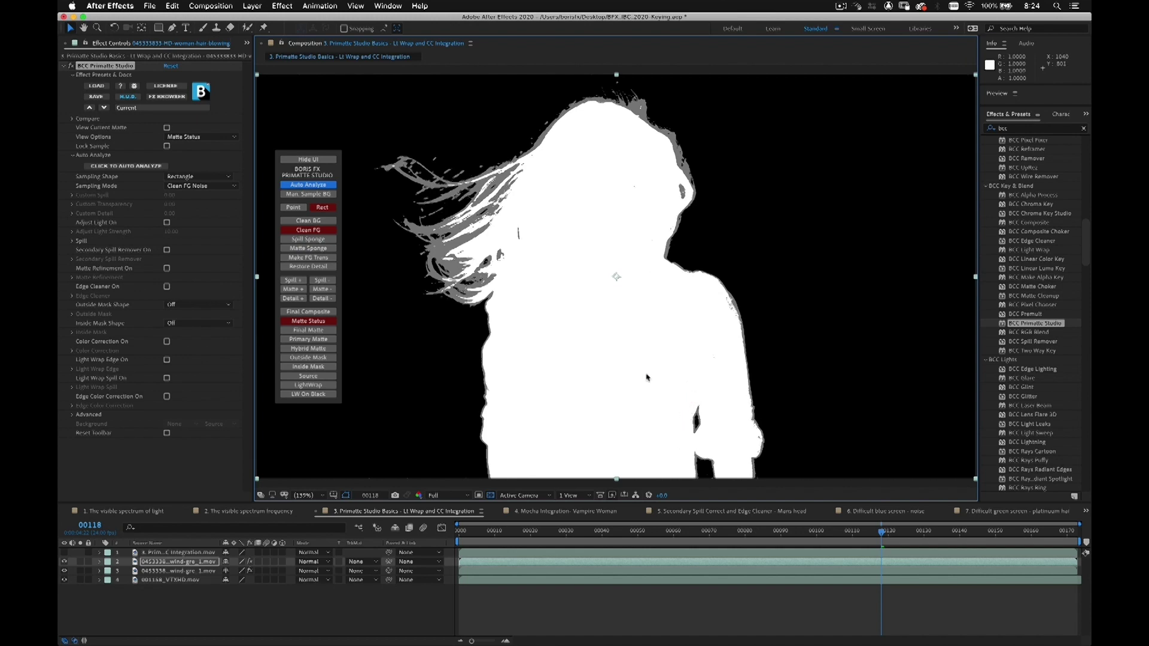
pyautogui.moveTo(554, 318); pyautogui.dragTo(596, 385)
# Check the Final Matte at frame 36, then return to the Final Composite and scrub to frame 29.
pyautogui.click(333, 333)
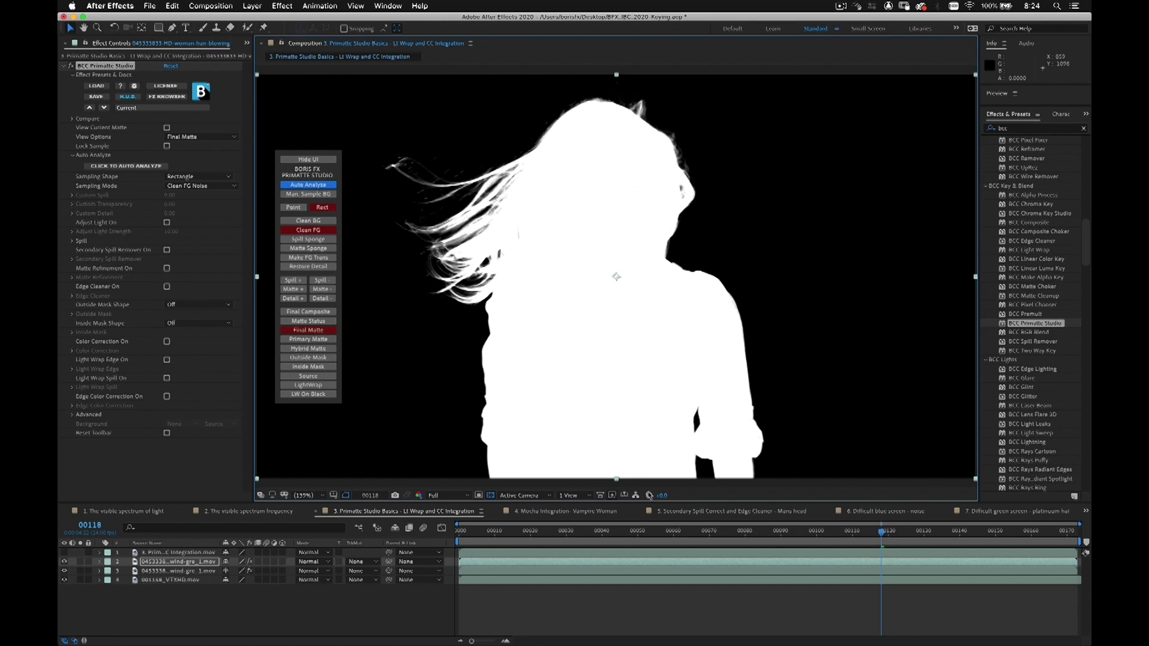
pyautogui.moveTo(726, 534); pyautogui.dragTo(589, 539)
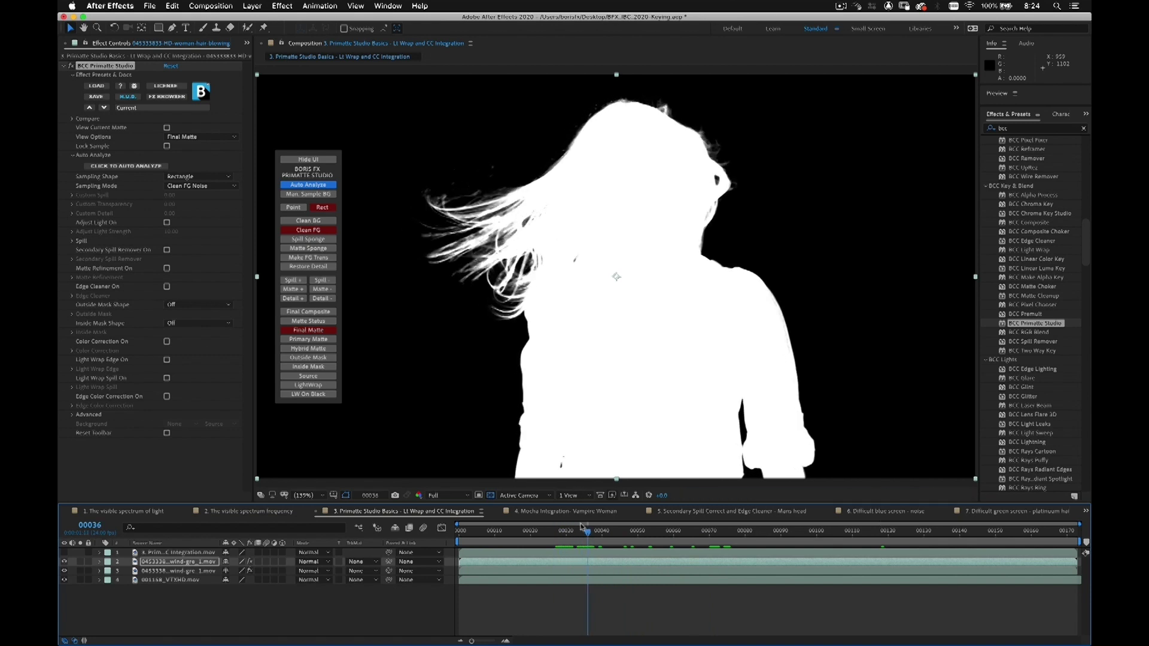
pyautogui.click(312, 313)
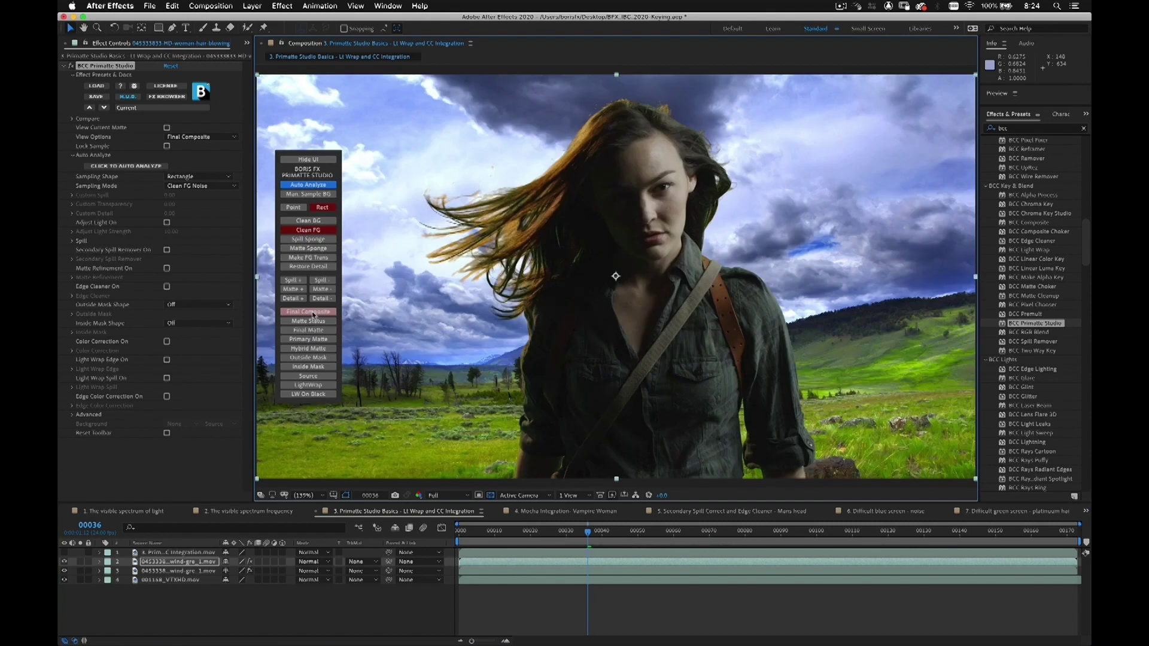
pyautogui.click(617, 535)
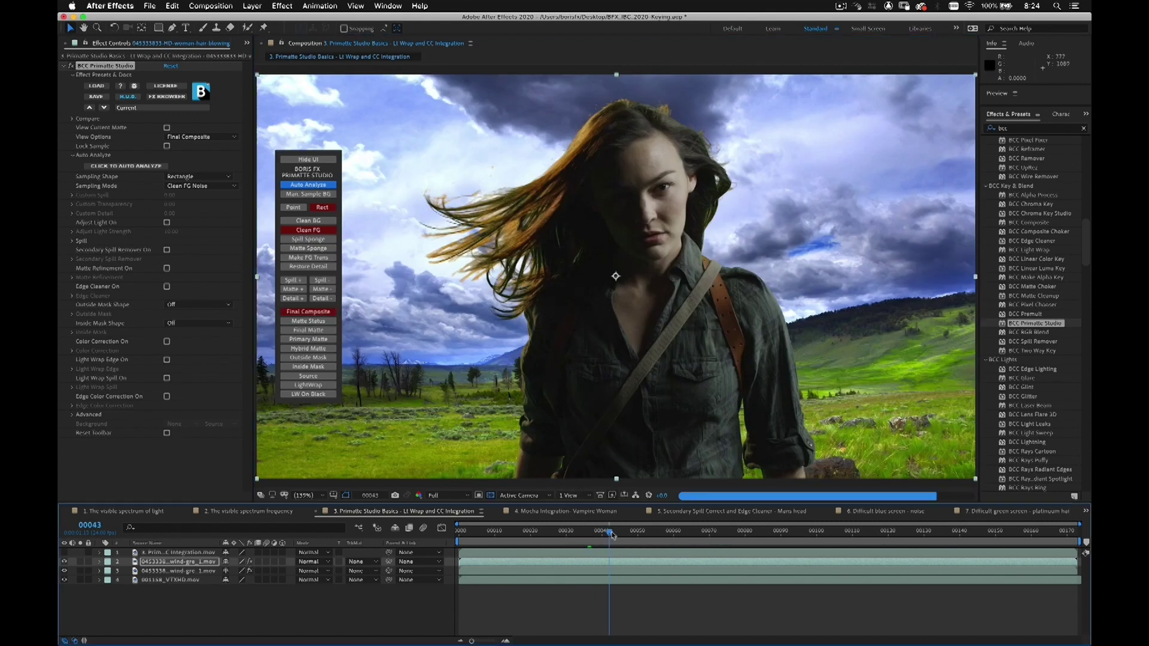
pyautogui.moveTo(619, 536); pyautogui.dragTo(563, 535)
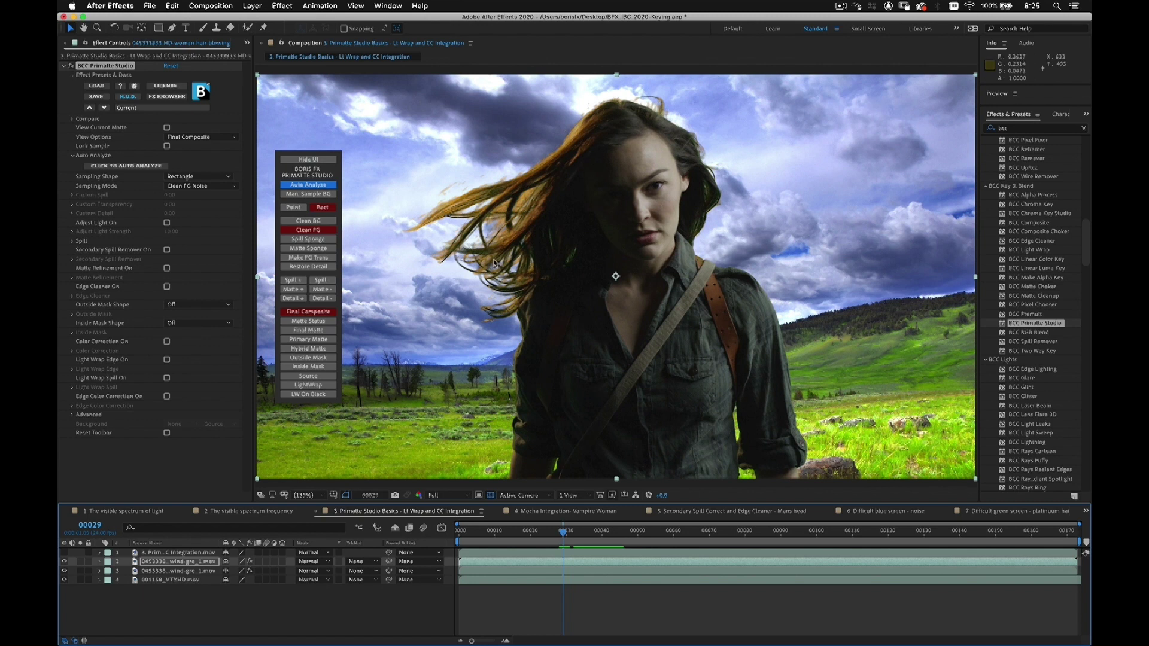
# Examine the hair, face and shirt up close at frame 29 for remaining green spill.
pyautogui.press('.')
pyautogui.press('.')
pyautogui.press('.')
pyautogui.press('.')
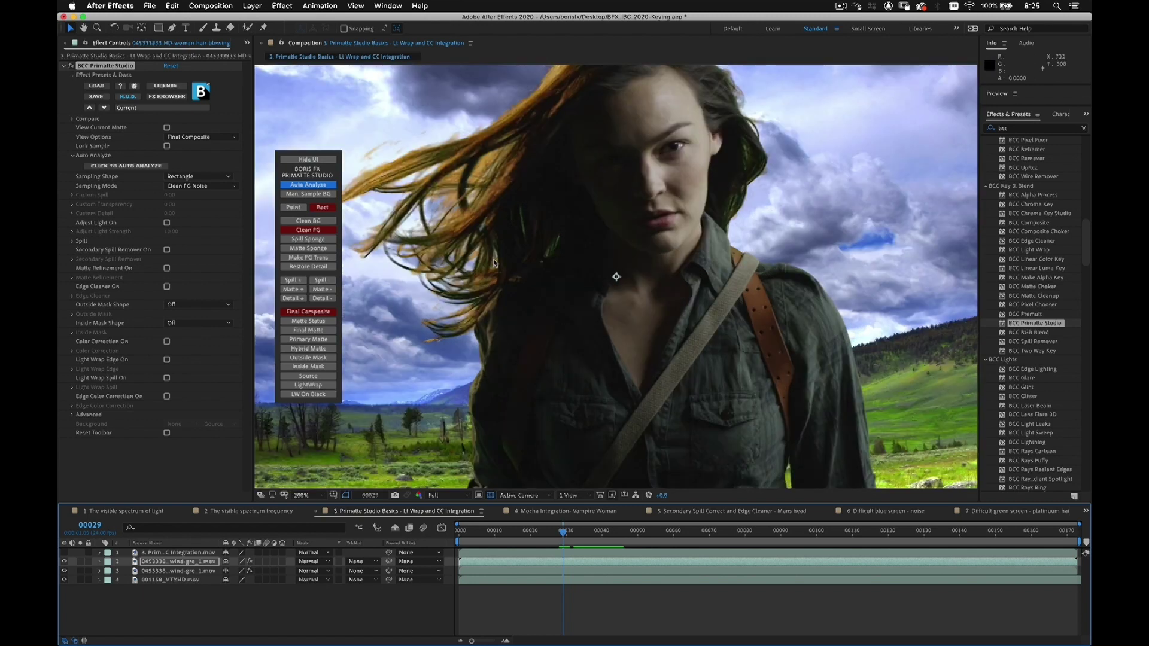
pyautogui.press('h')
pyautogui.moveTo(405, 163); pyautogui.dragTo(521, 341)
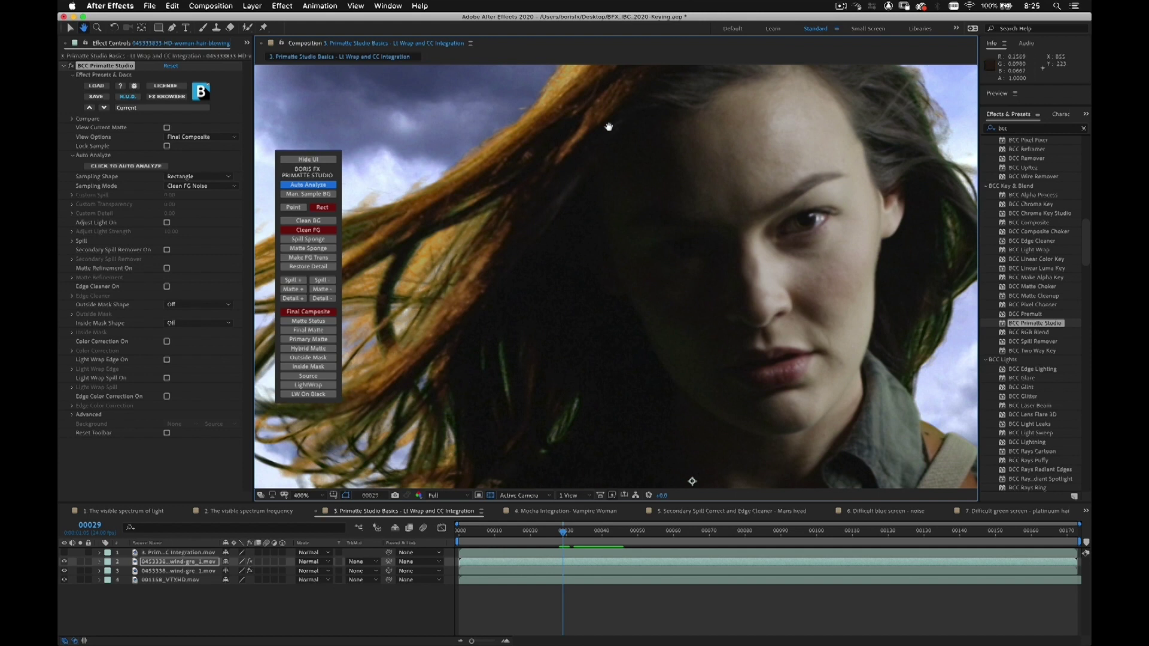
pyautogui.moveTo(902, 129); pyautogui.dragTo(757, 222)
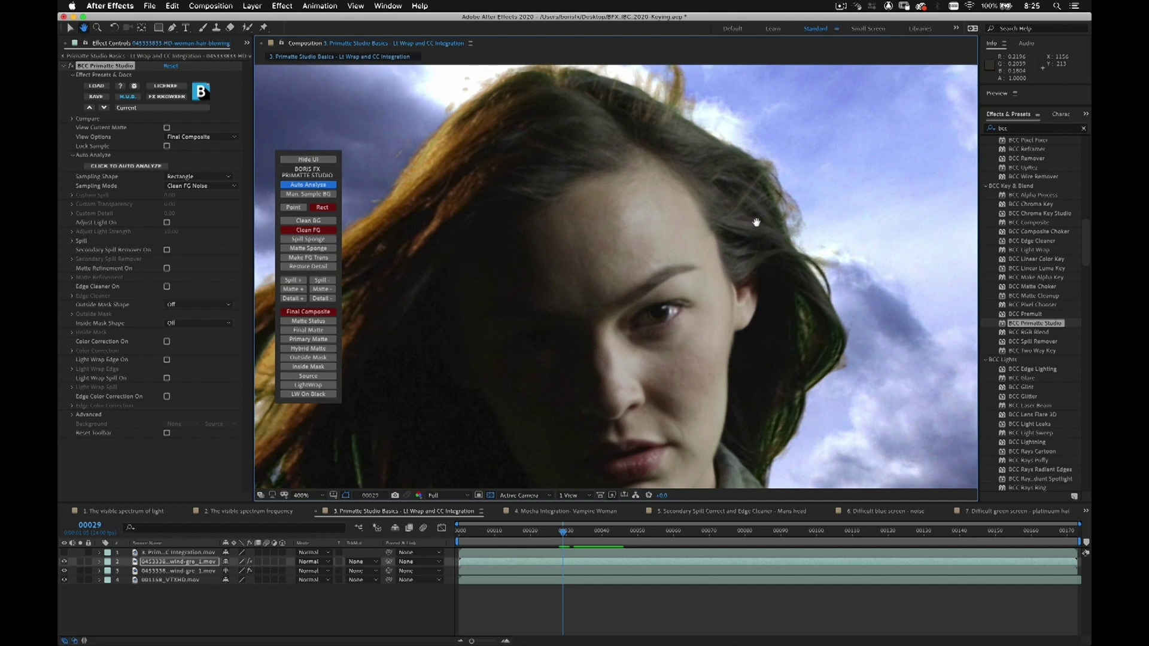
pyautogui.moveTo(705, 430); pyautogui.dragTo(745, 84)
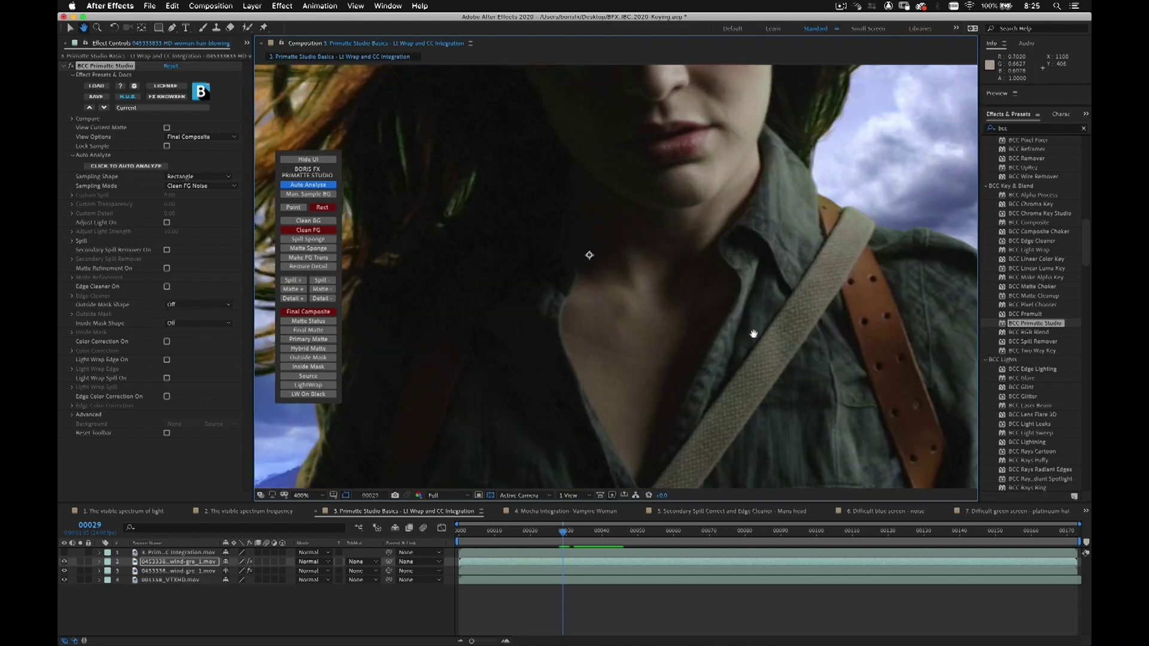
pyautogui.moveTo(752, 384); pyautogui.dragTo(706, 167)
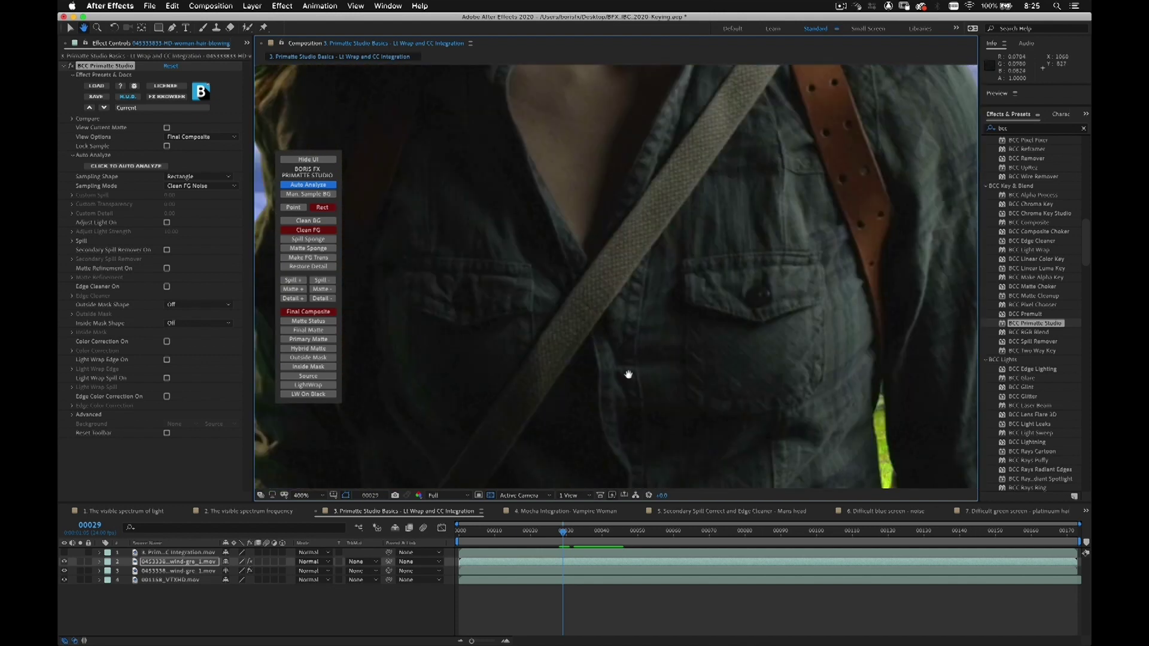
pyautogui.press('v')
pyautogui.press(',')
pyautogui.press(',')
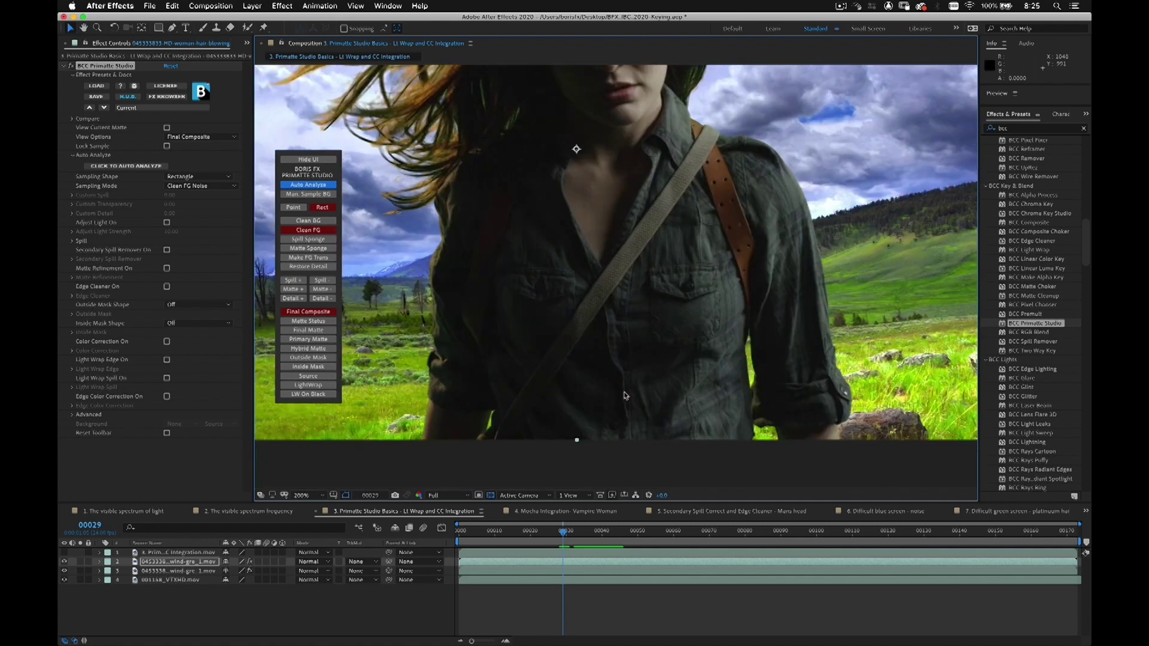
pyautogui.press('h')
pyautogui.moveTo(580, 236); pyautogui.dragTo(608, 269)
pyautogui.press('v')
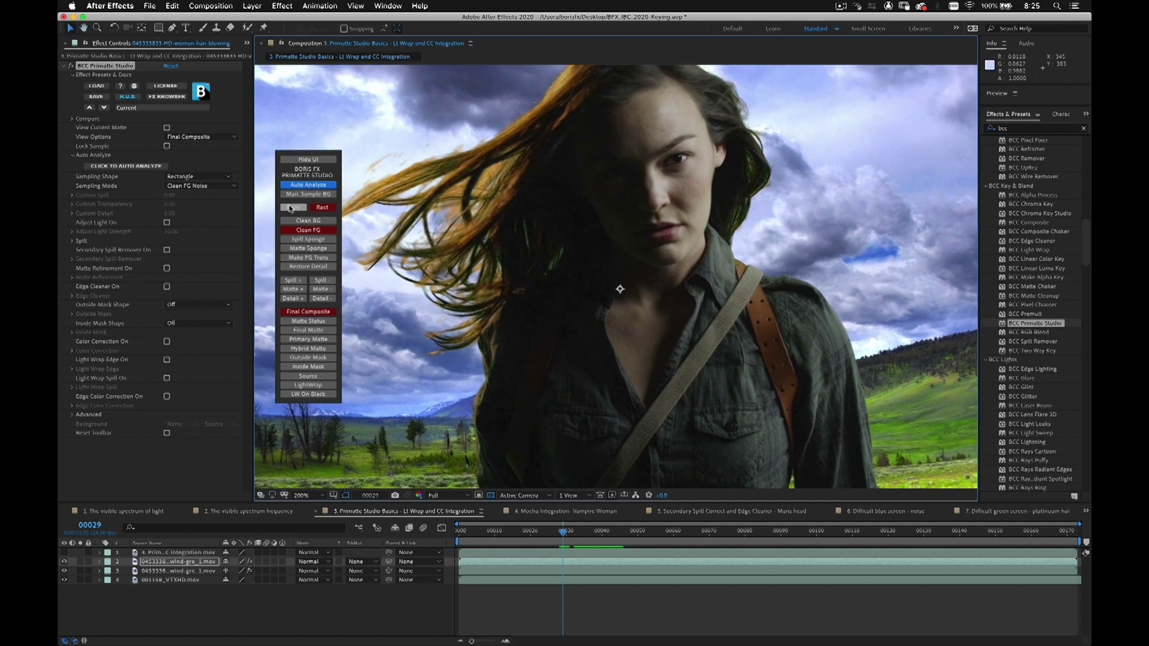
# Sample the green spill in the woman's hair and dark shirt area with the Spill Sponge in point mode.
pyautogui.click(294, 207)
pyautogui.click(315, 241)
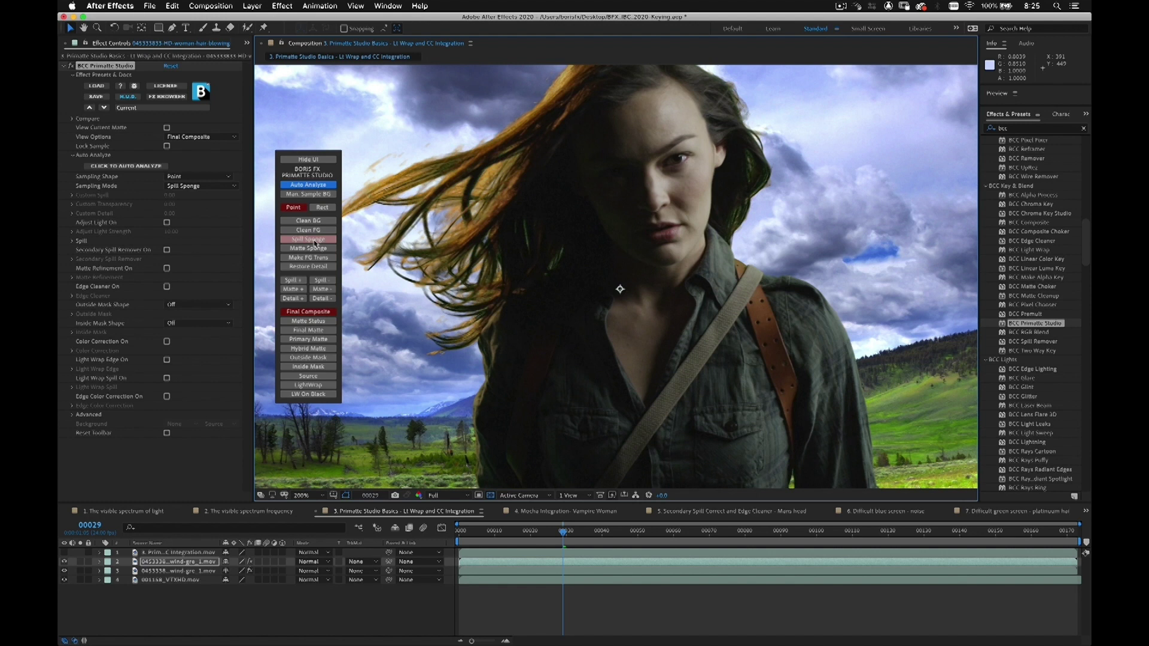
pyautogui.click(753, 179)
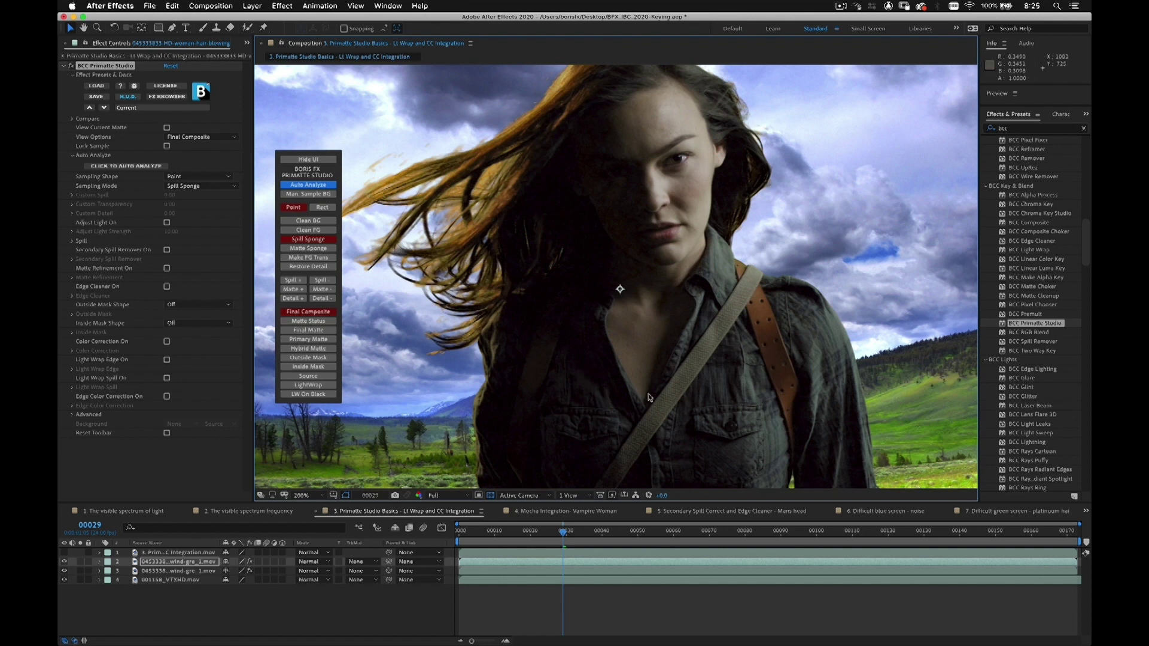
pyautogui.click(559, 337)
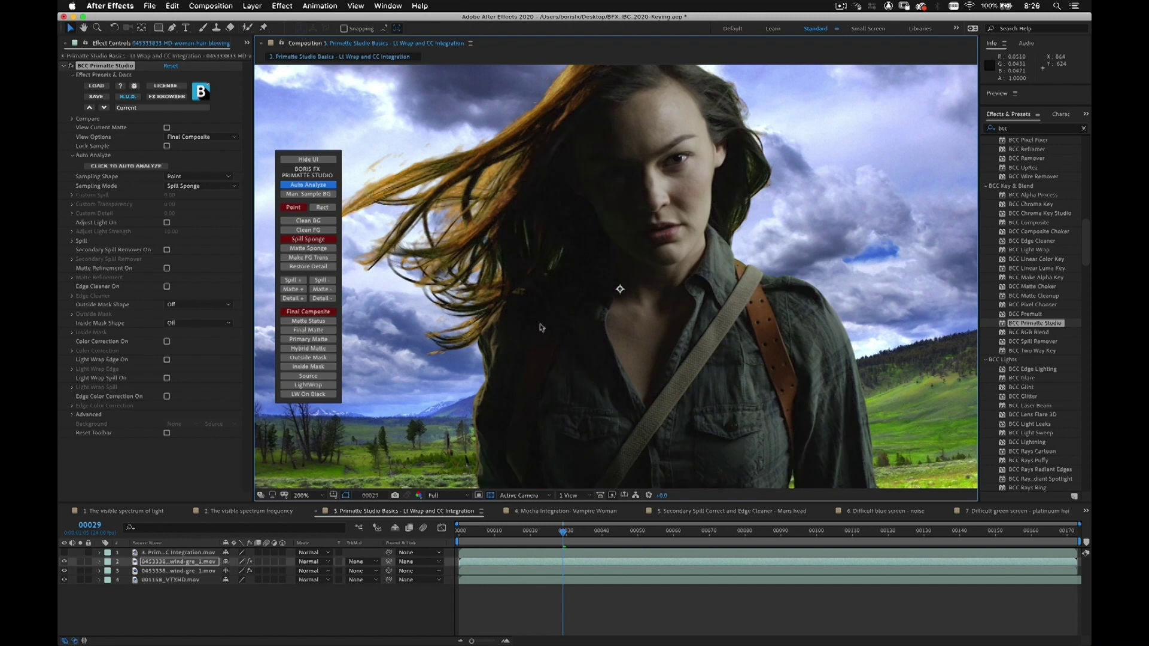
# Set the sampling mode to Spill-, turn on the Secondary Spill Remover and preview the clip through frame 116.
pyautogui.click(327, 282)
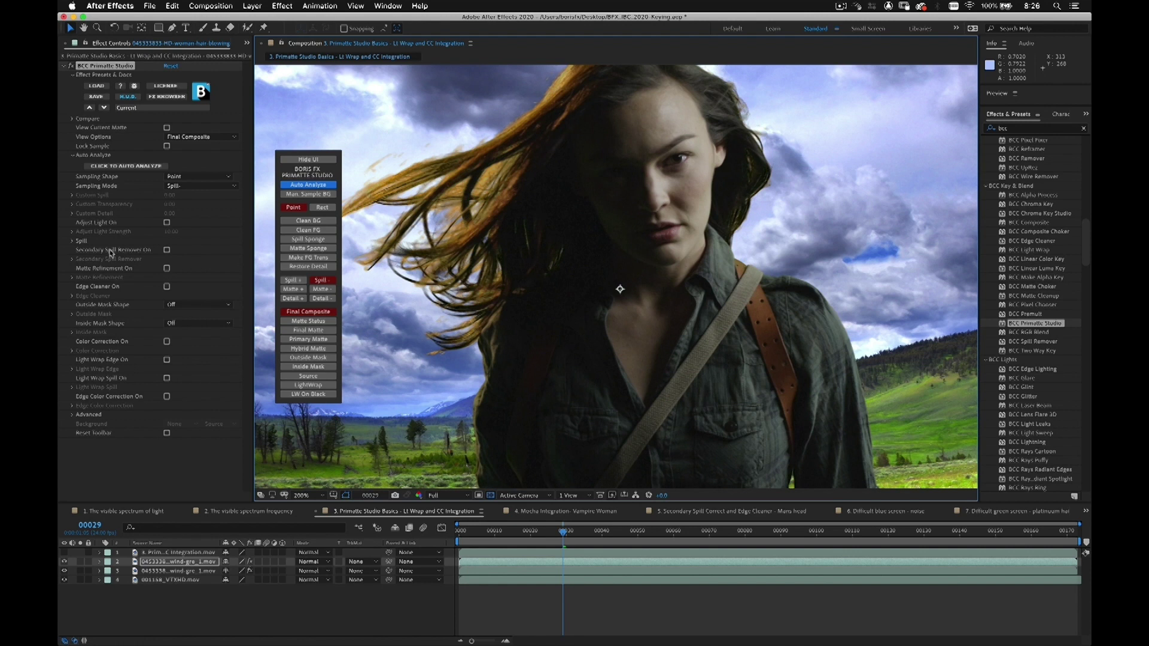
pyautogui.click(167, 251)
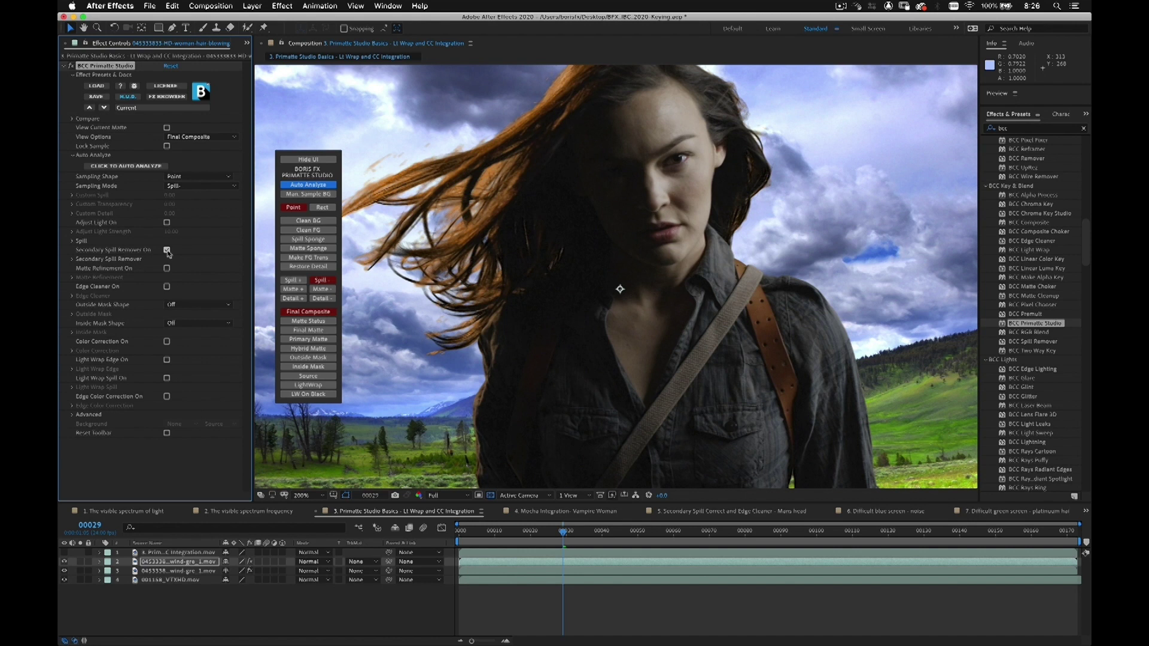
pyautogui.press('space')
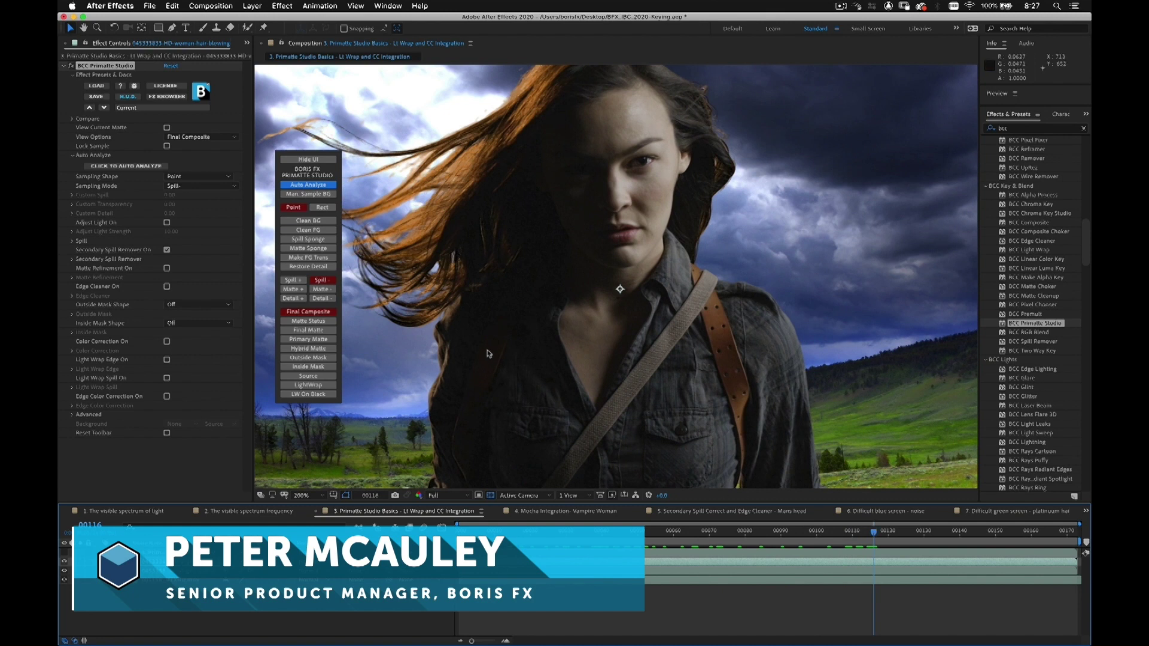
pyautogui.press('/')
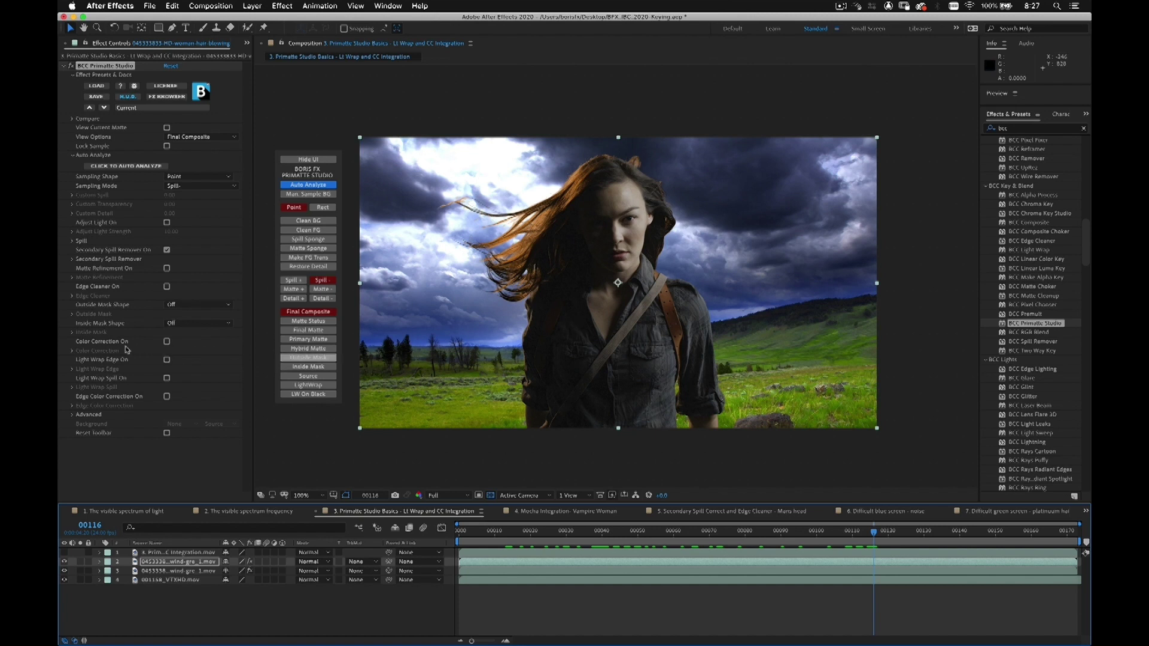
# Turn on Color Correction for the keyed woman, raise the saturation slightly, set the brightness to 2 and adjust the contrast.
pyautogui.click(166, 341)
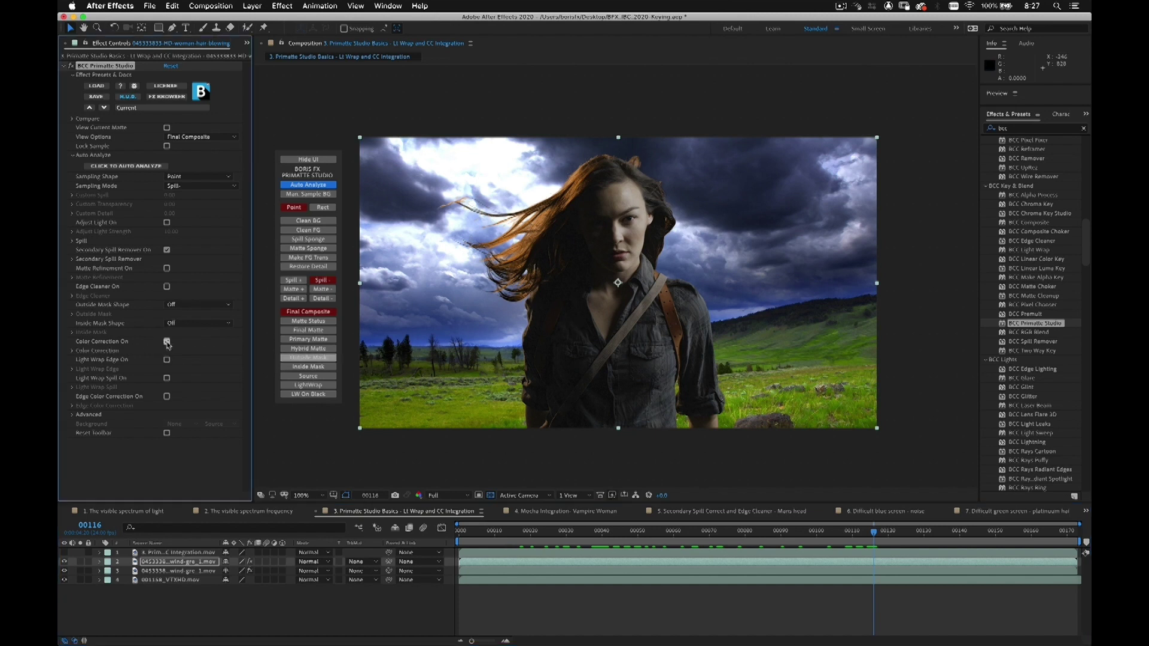
pyautogui.click(72, 351)
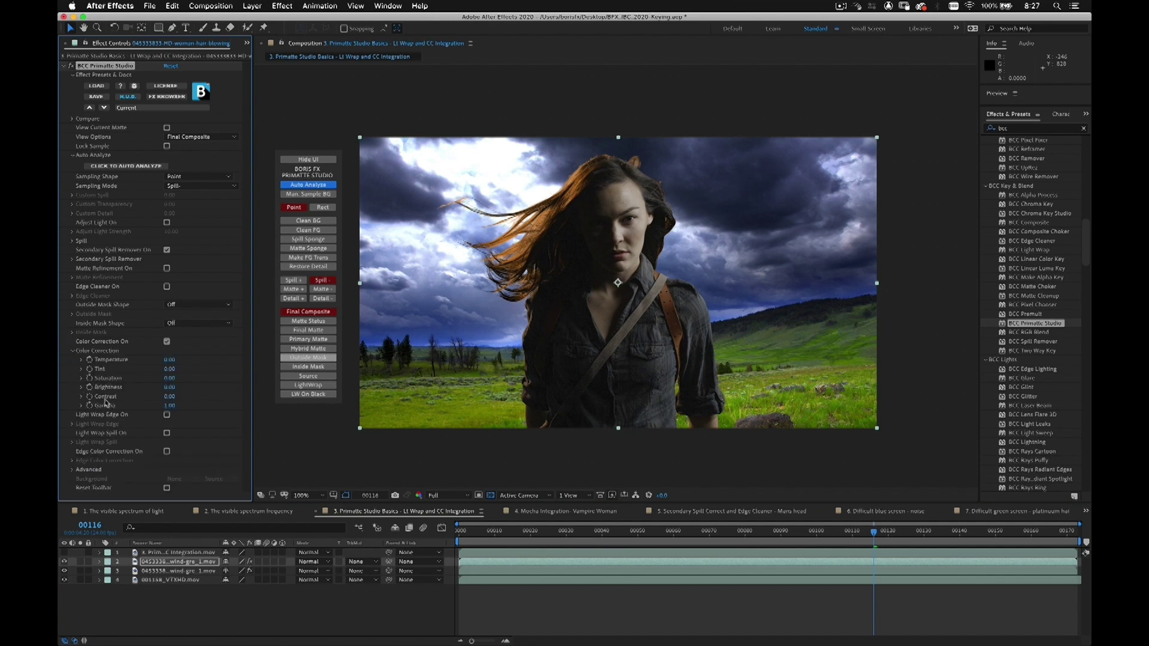
pyautogui.moveTo(172, 380); pyautogui.dragTo(176, 379)
pyautogui.click(170, 387)
pyautogui.write('2')
pyautogui.press('Return')
pyautogui.click(172, 397)
pyautogui.press('Return')
pyautogui.click(72, 351)
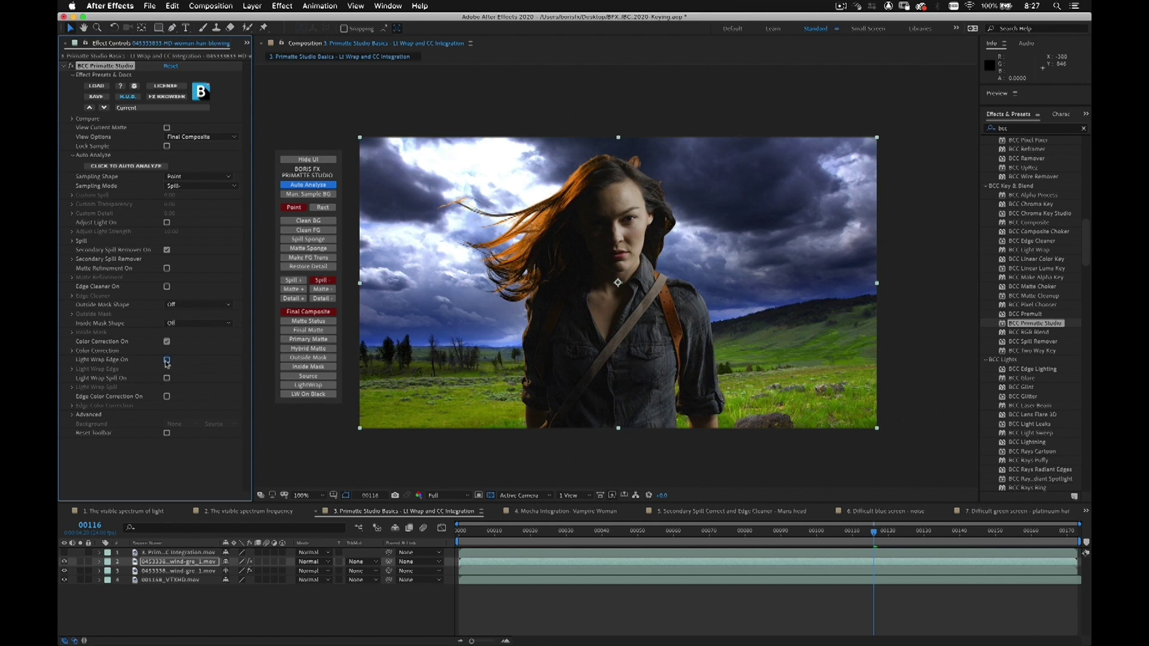
# Turn on Light Wrap Edge with landscape layer 4 as the background and inspect the wrap on black at 200%.
pyautogui.click(167, 361)
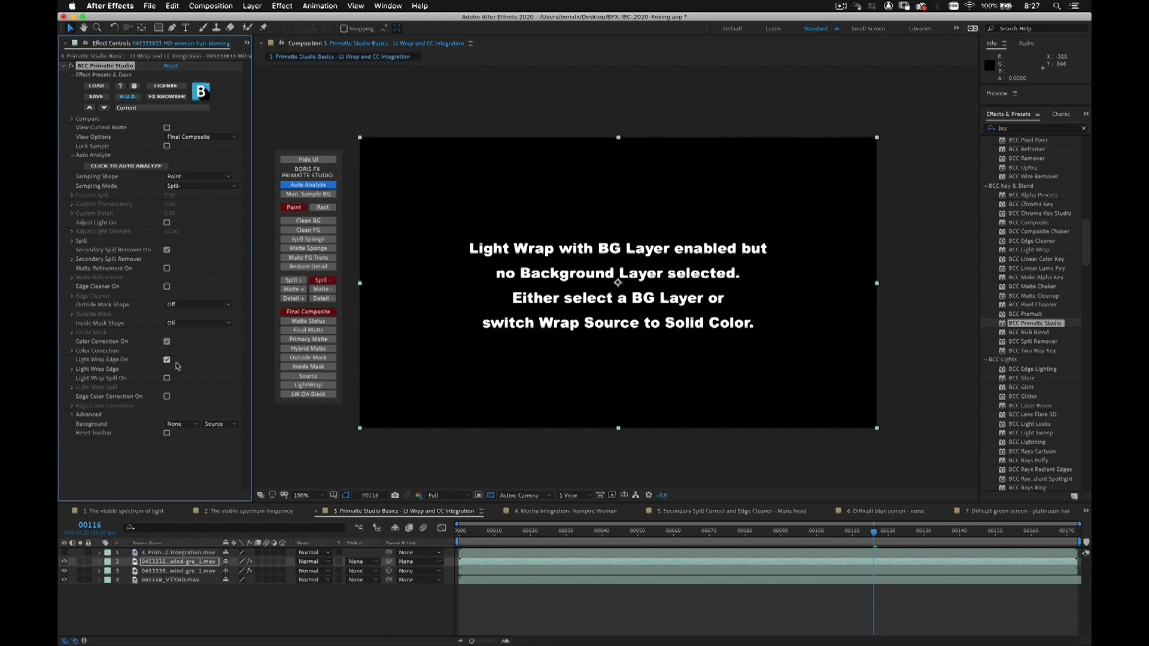
pyautogui.click(176, 424)
pyautogui.click(209, 484)
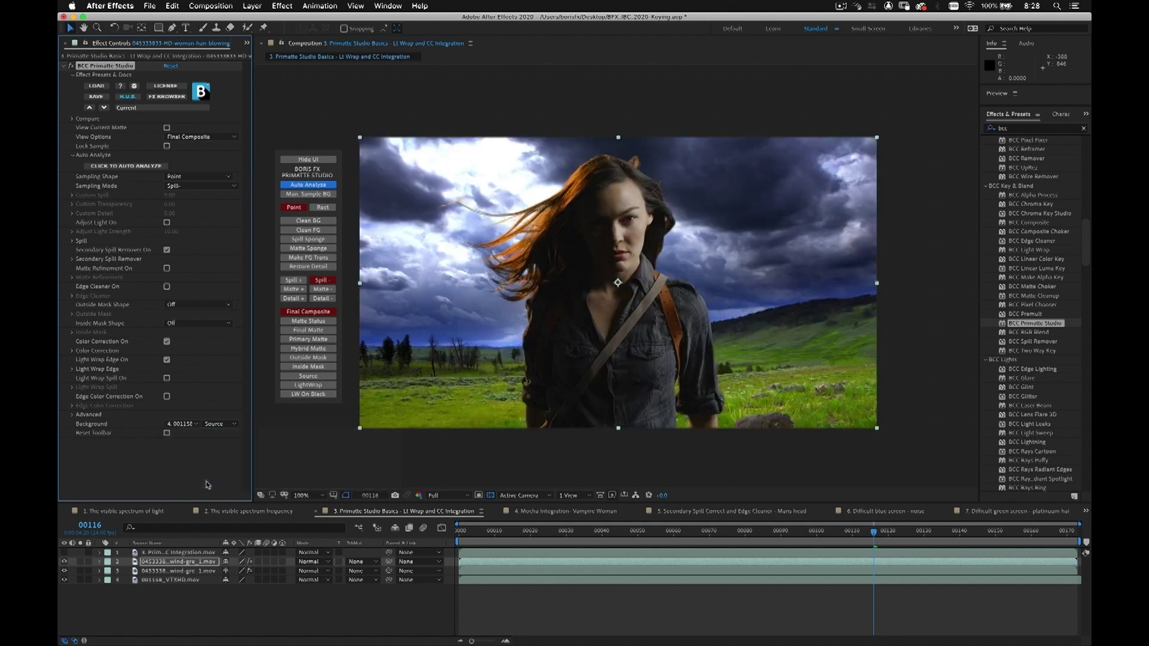
pyautogui.click(307, 394)
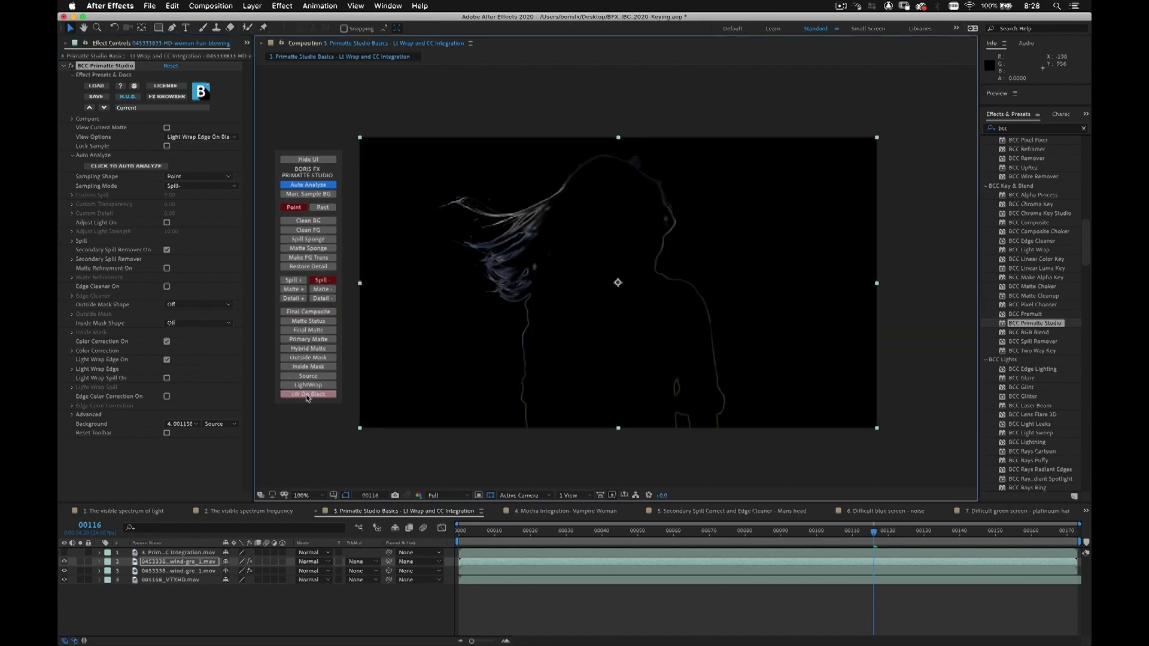
pyautogui.press('.')
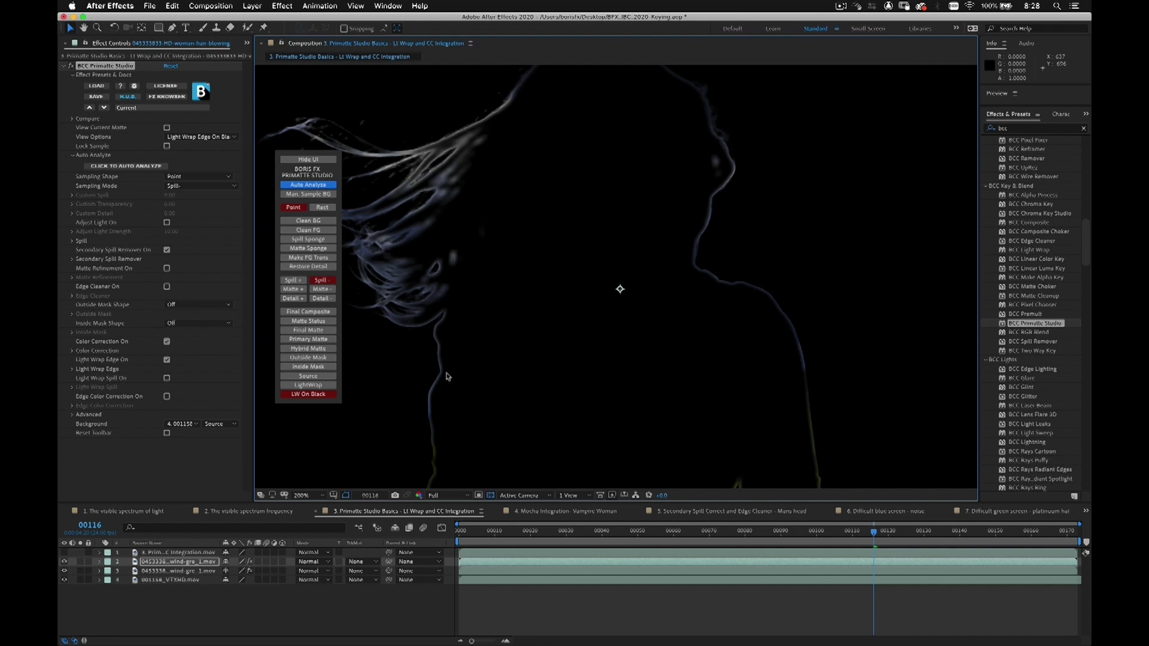
# Return to the final composite view and compare the woman's edges with Light Wrap Edge off and on, leaving it on.
pyautogui.click(310, 313)
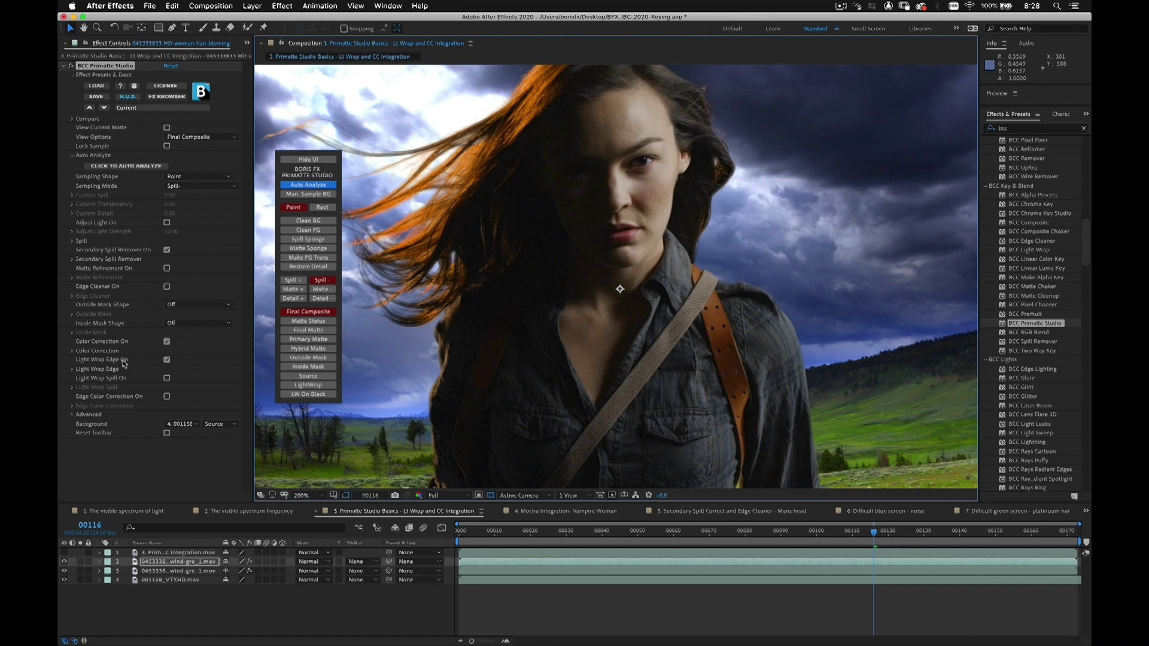
pyautogui.click(167, 360)
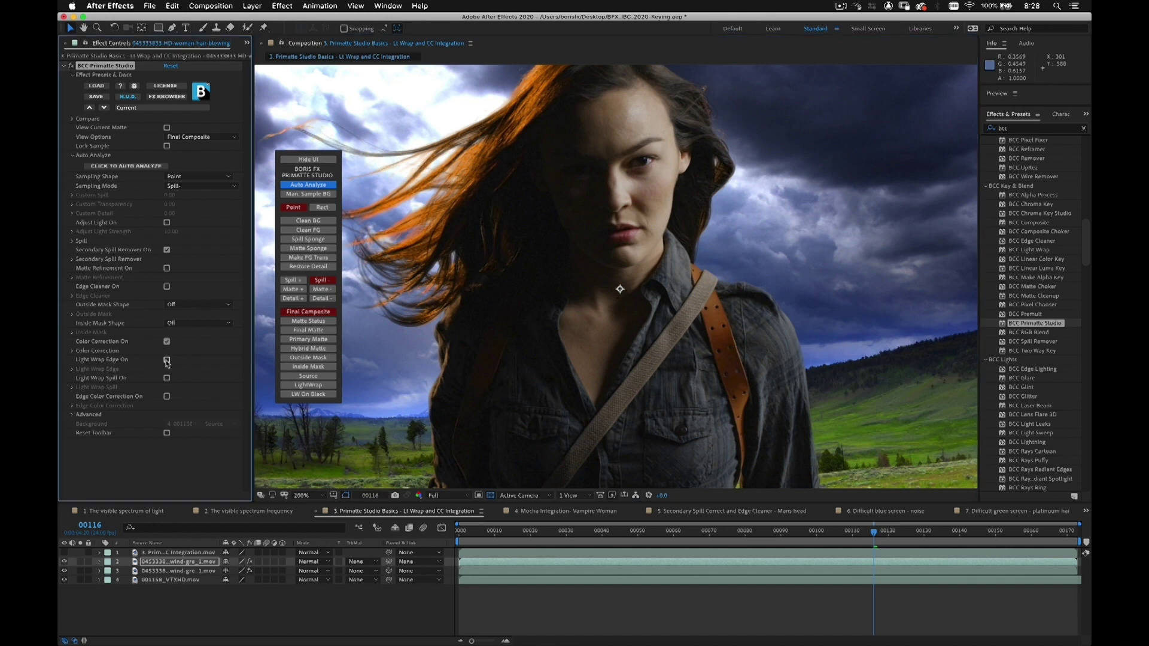
pyautogui.click(167, 360)
pyautogui.click(167, 361)
pyautogui.click(167, 361)
pyautogui.click(167, 360)
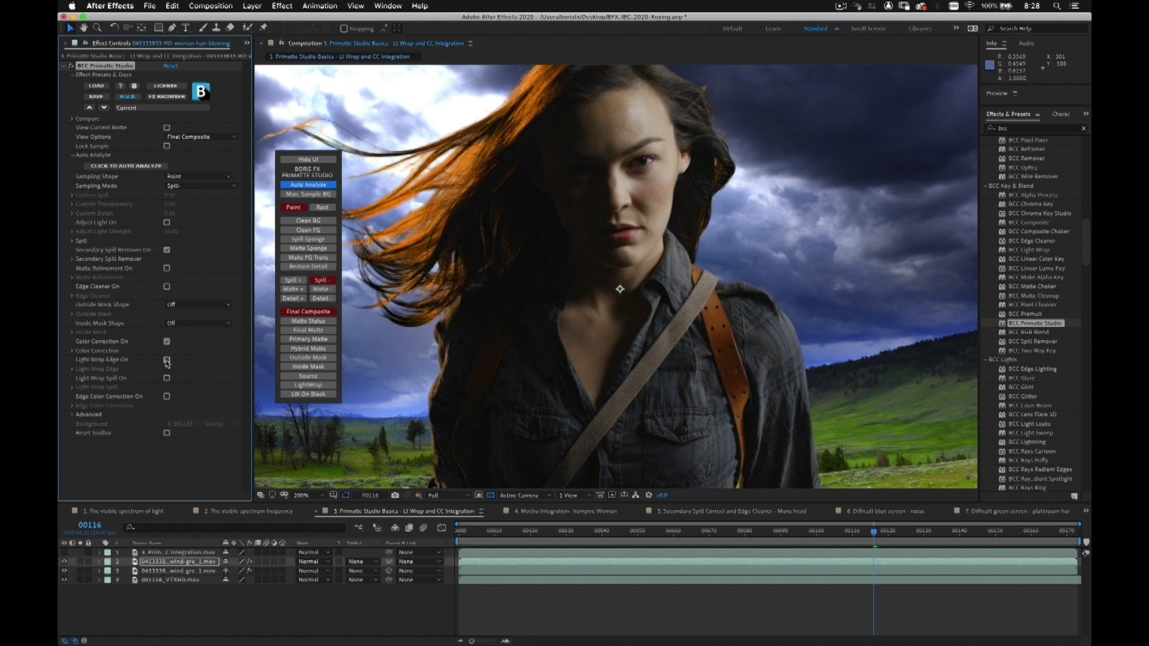
pyautogui.click(167, 360)
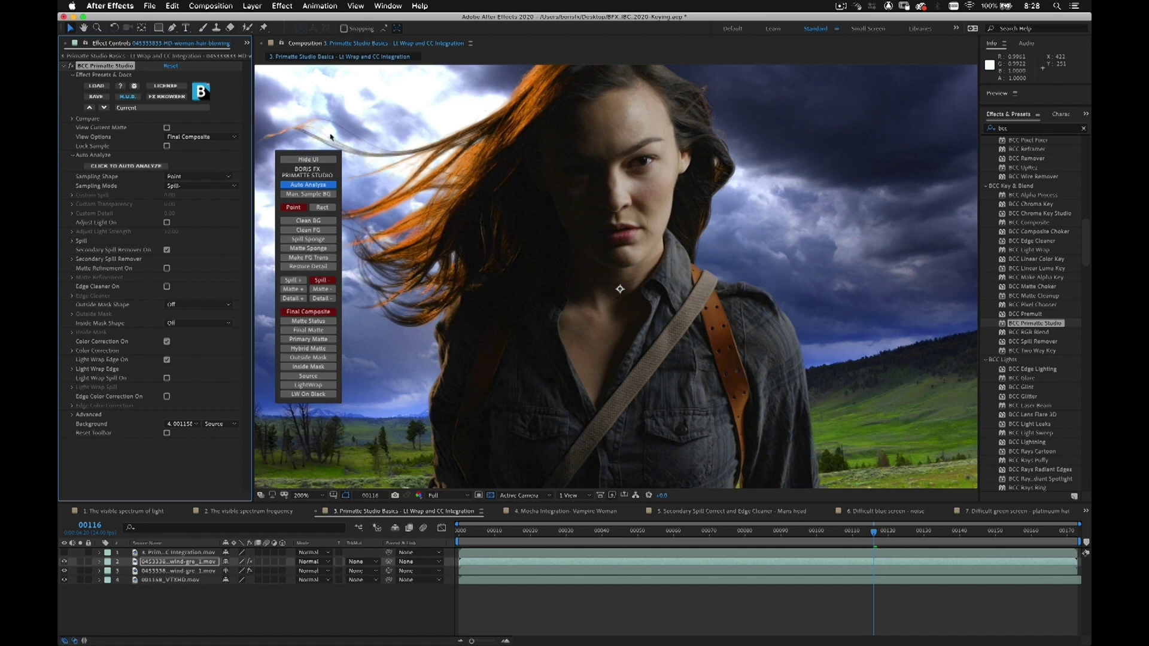
# Raise the Light Wrap Edge's Mix with Original value and preview the clip at 100% through frame 165.
pyautogui.click(71, 370)
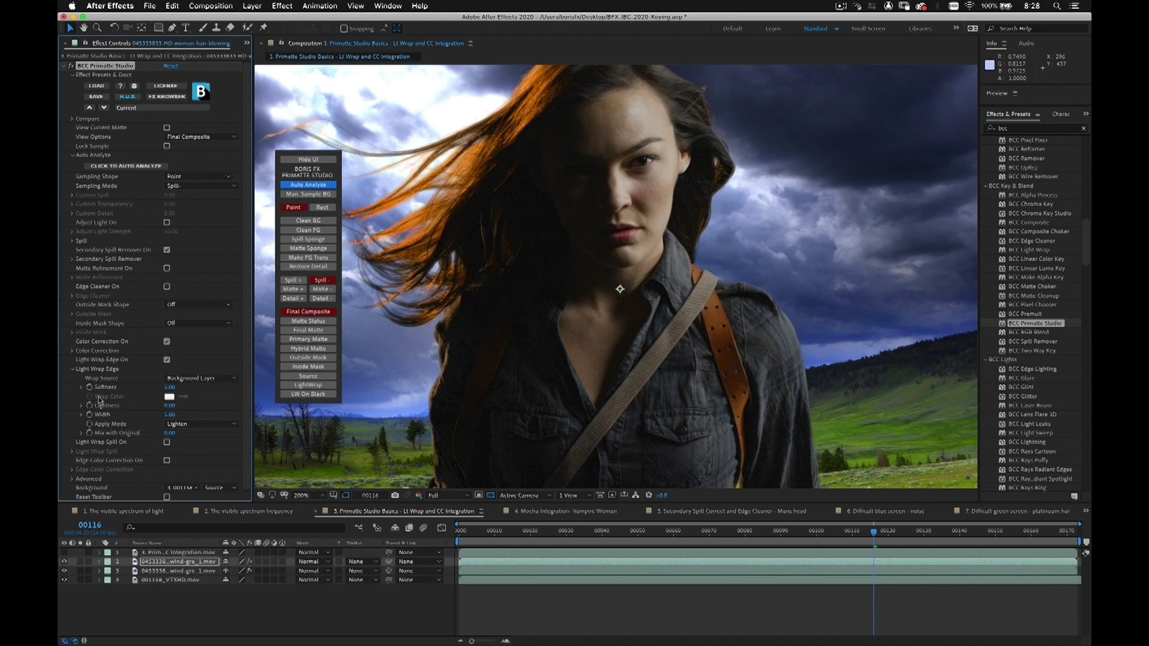
pyautogui.click(169, 434)
pyautogui.write('2')
pyautogui.write('0')
pyautogui.press('Return')
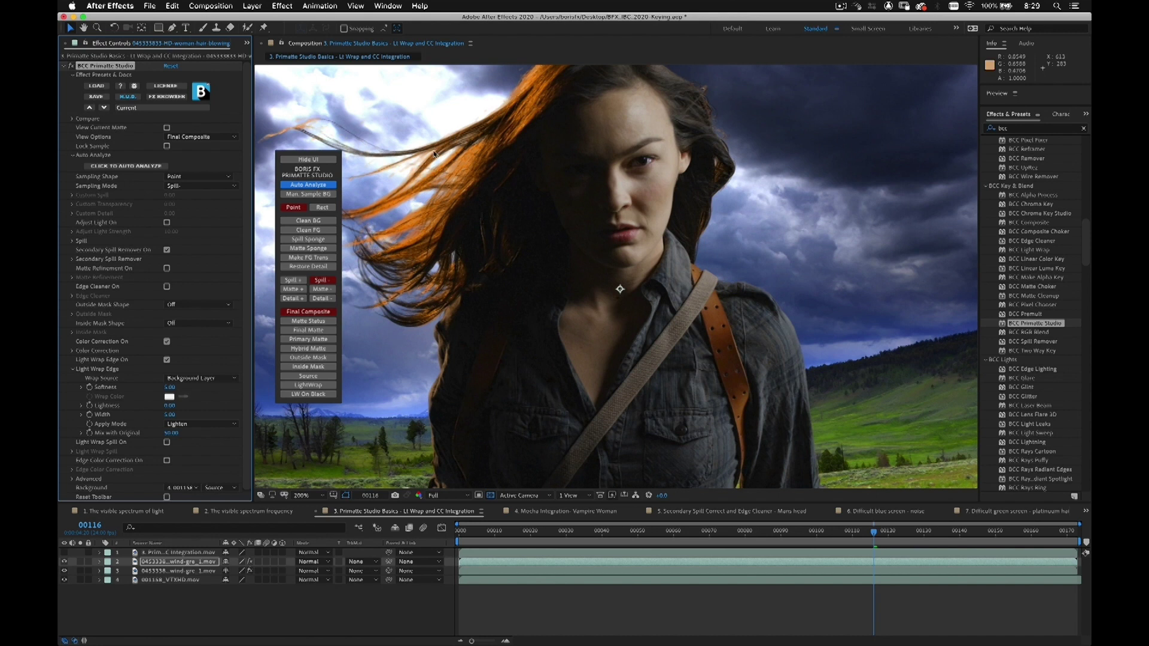
pyautogui.press(',')
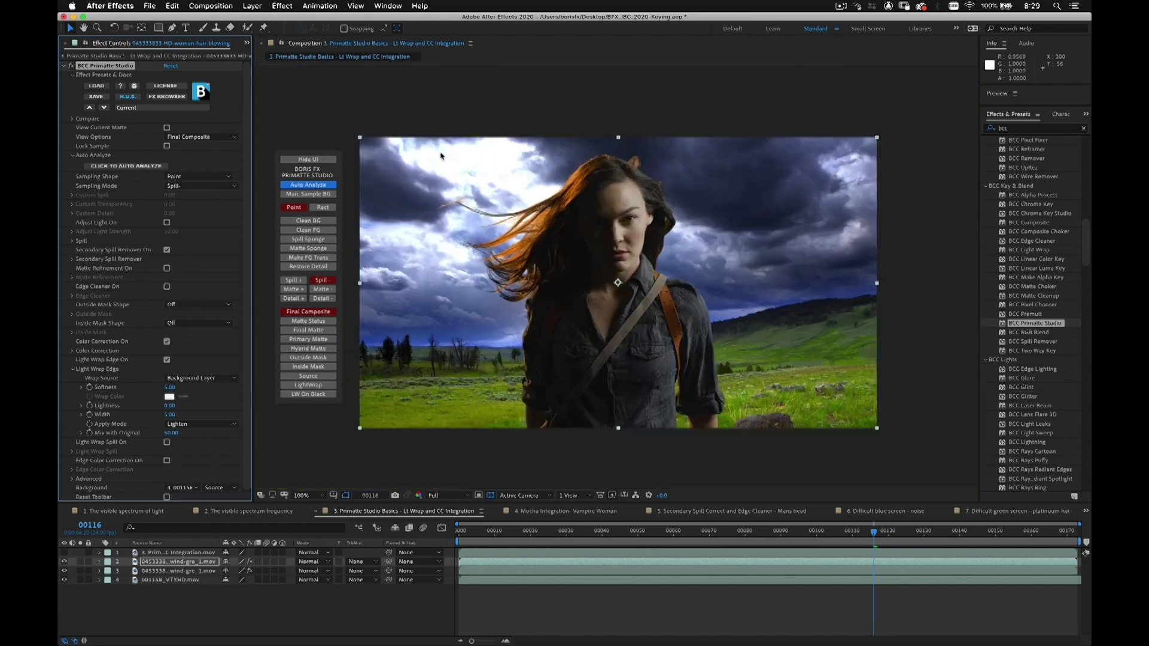
pyautogui.moveTo(789, 533); pyautogui.dragTo(1051, 539)
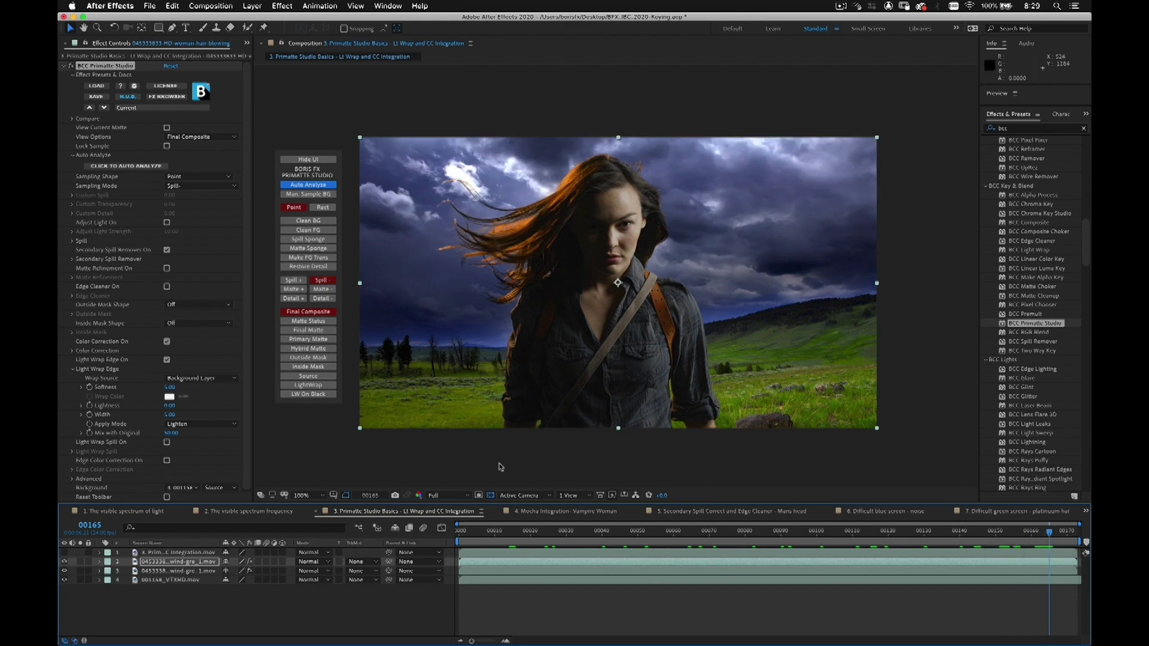
# Open the Mocha Integration- Vampire Woman composition and compare the green-screen clip with the finished castle composite by toggling layer 1's visibility.
pyautogui.click(574, 512)
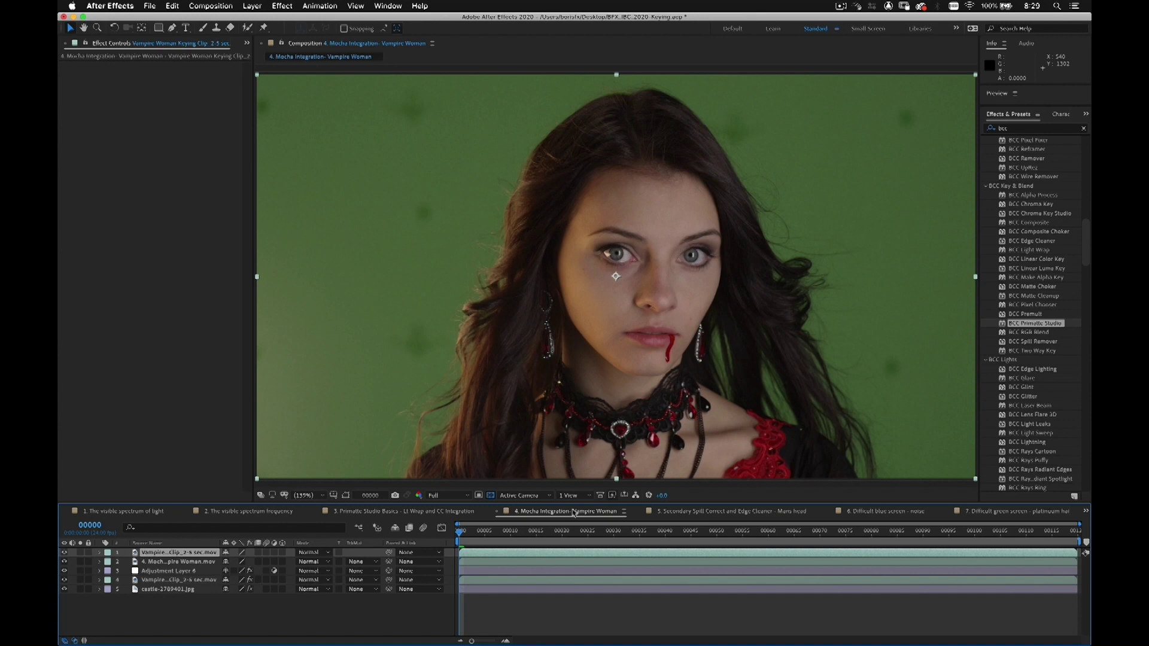
pyautogui.click(65, 553)
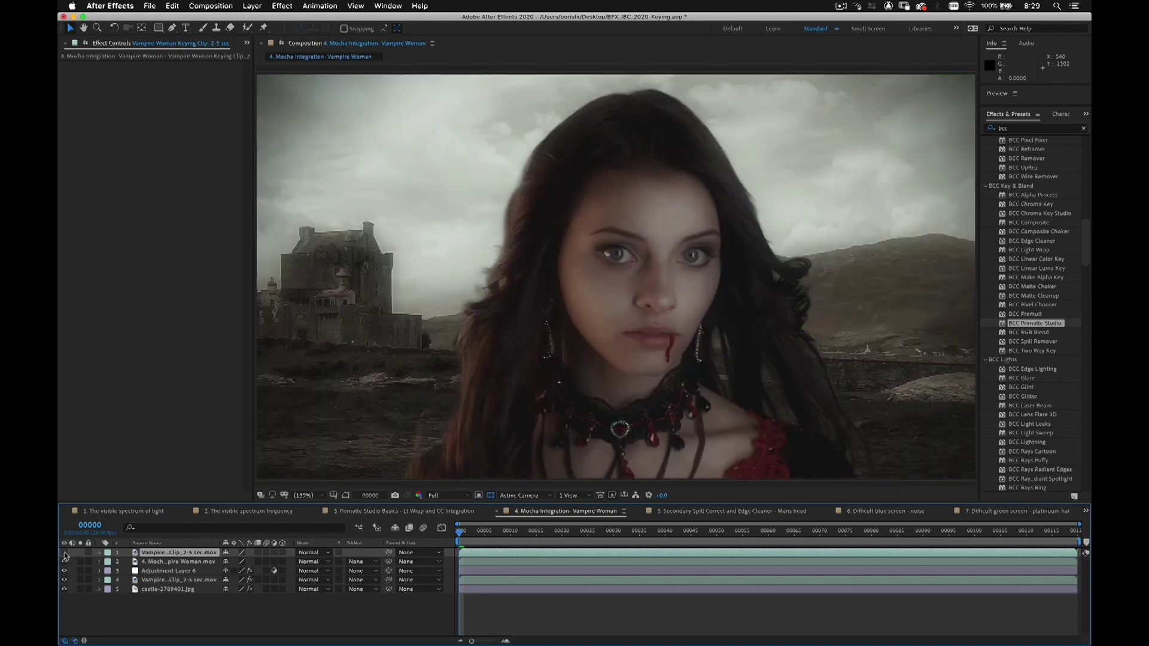
pyautogui.click(64, 553)
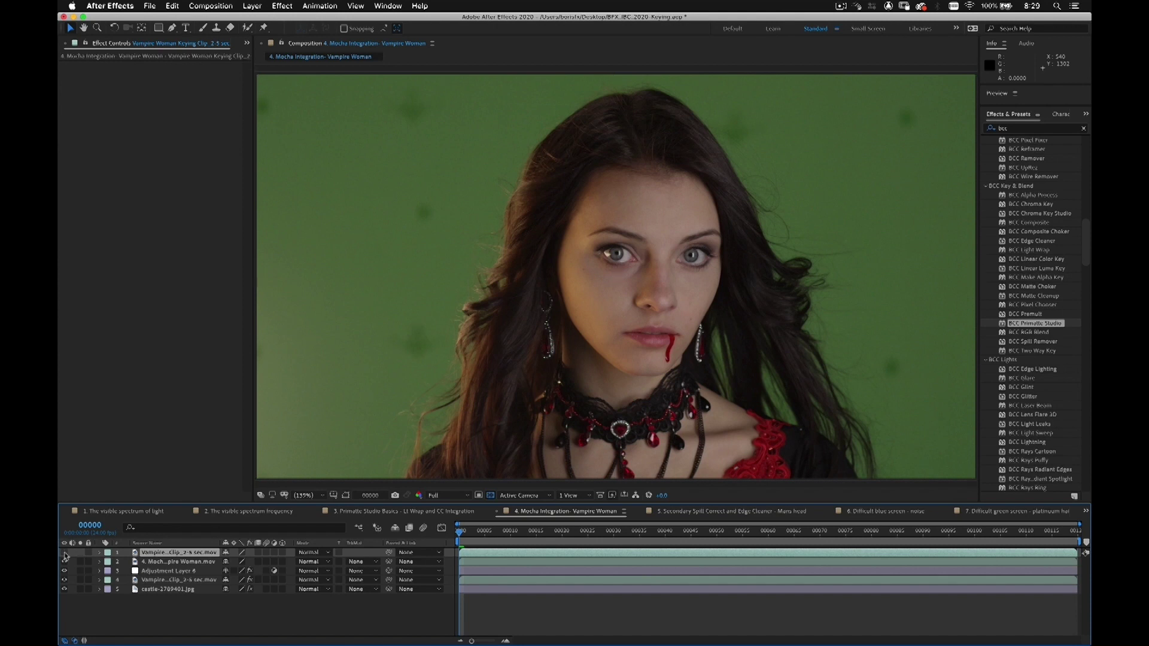
pyautogui.click(65, 553)
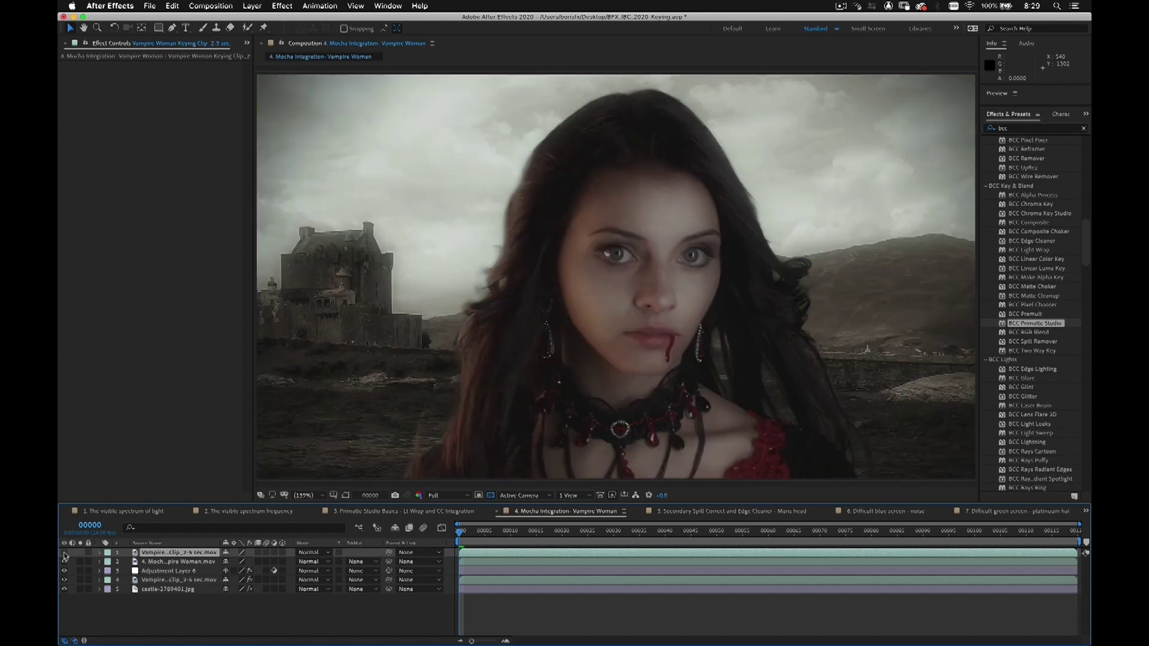
pyautogui.click(65, 553)
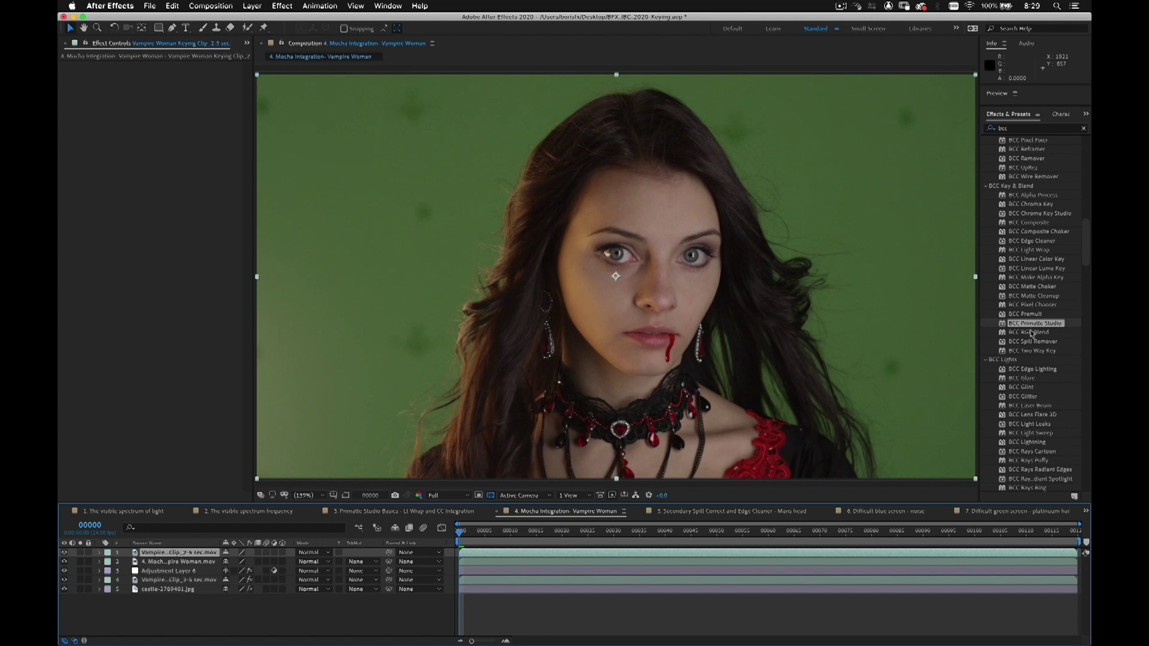
# Apply BCC Primatte Studio to the vampire clip on layer 1, hide all layers below it and select the effect.
pyautogui.moveTo(1035, 324); pyautogui.dragTo(682, 297)
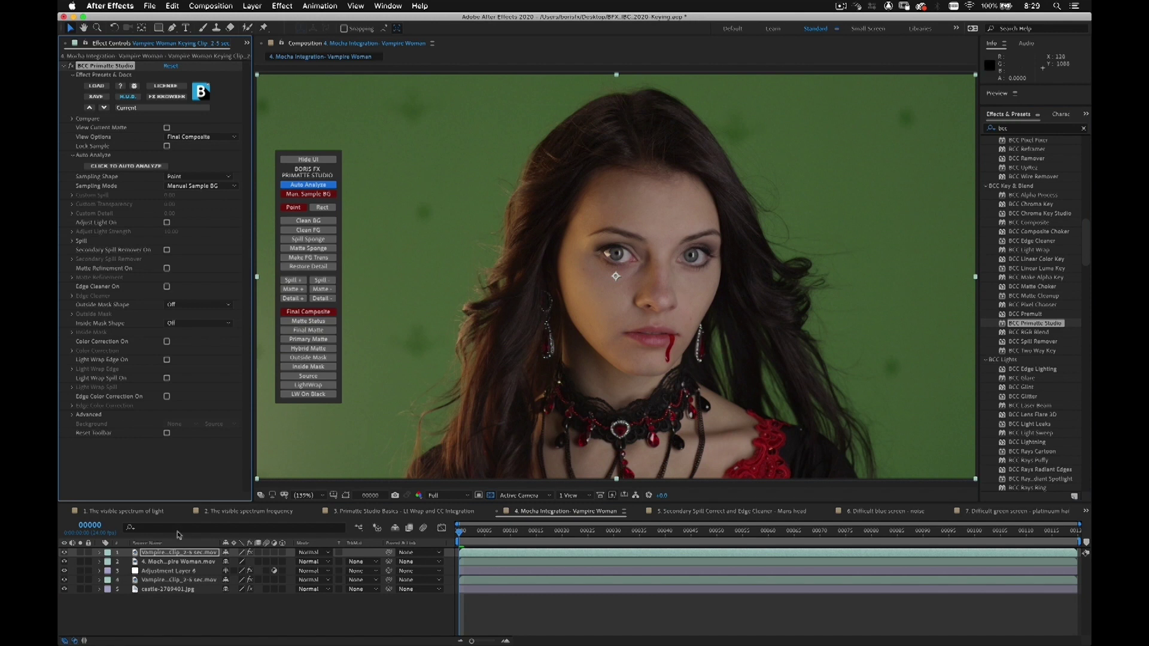
pyautogui.moveTo(64, 562); pyautogui.dragTo(64, 577)
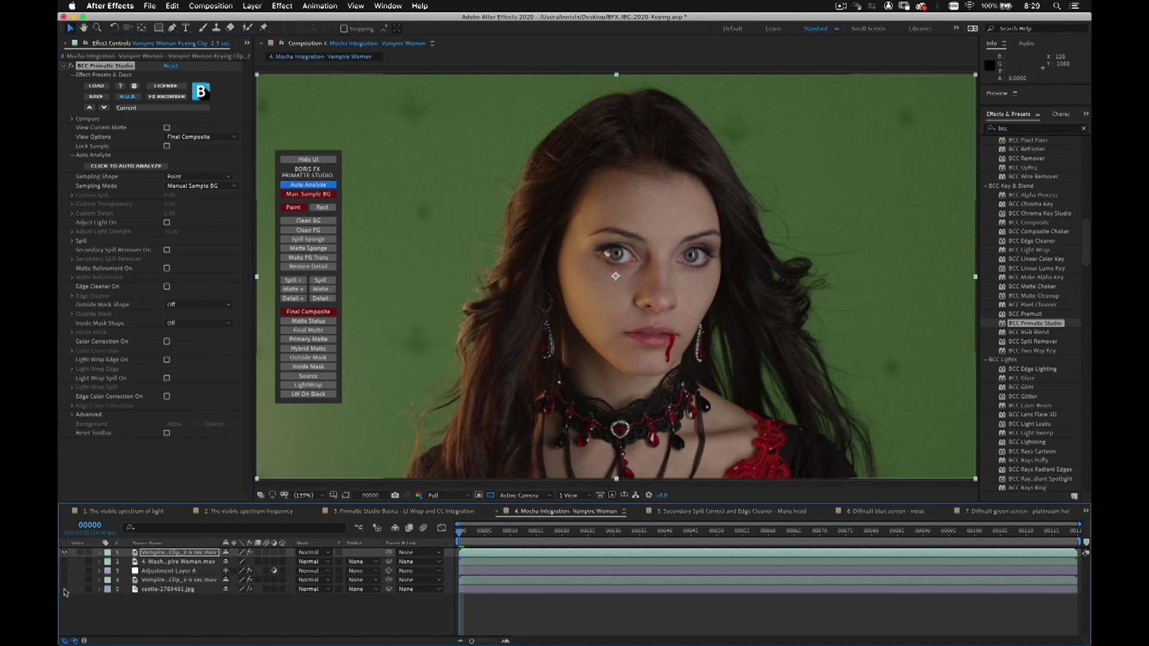
pyautogui.click(149, 555)
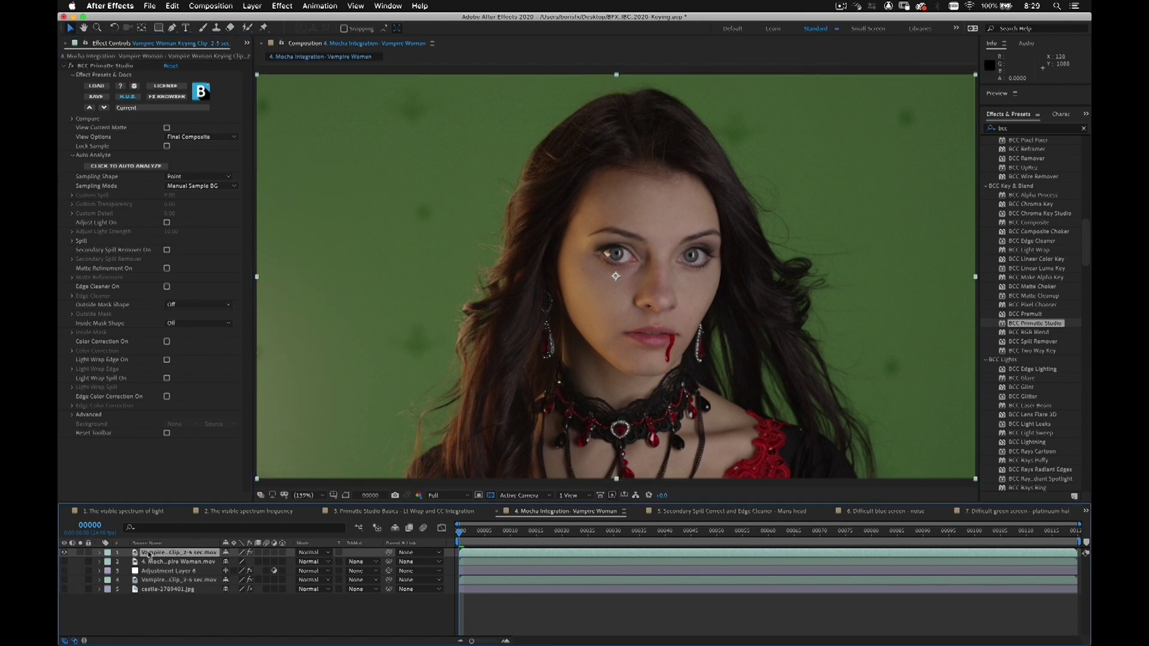
pyautogui.click(120, 66)
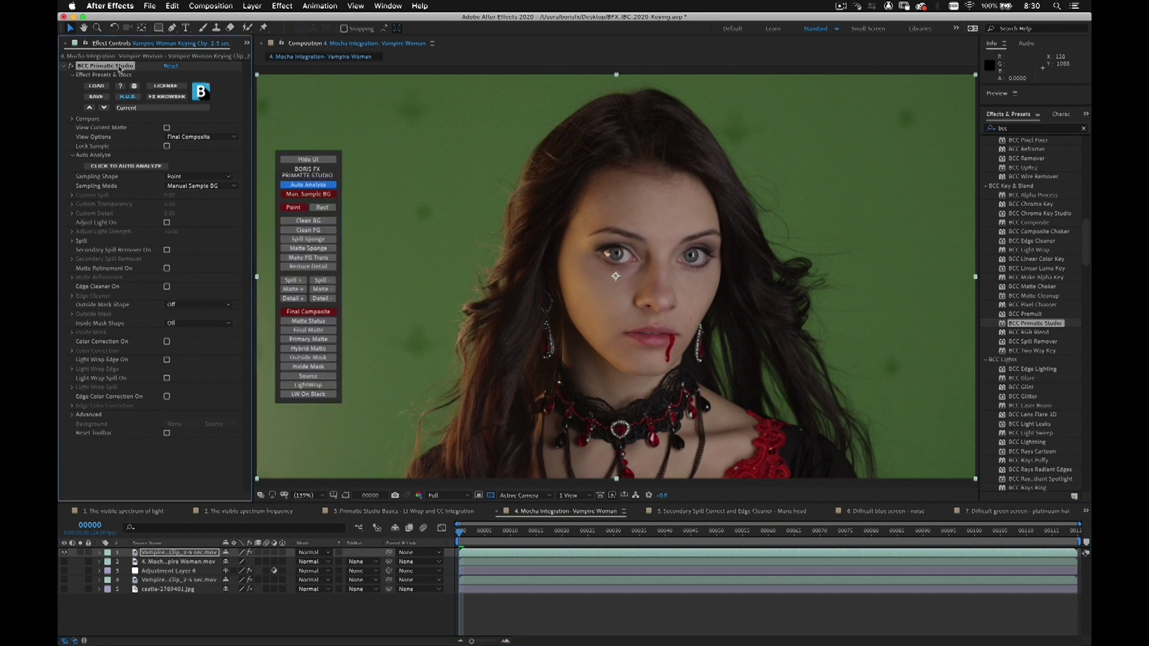
# Reposition the on-screen Primatte Studio controls over the green area beside the woman and auto-analyze the green screen.
pyautogui.moveTo(298, 172); pyautogui.dragTo(340, 182)
pyautogui.click(352, 195)
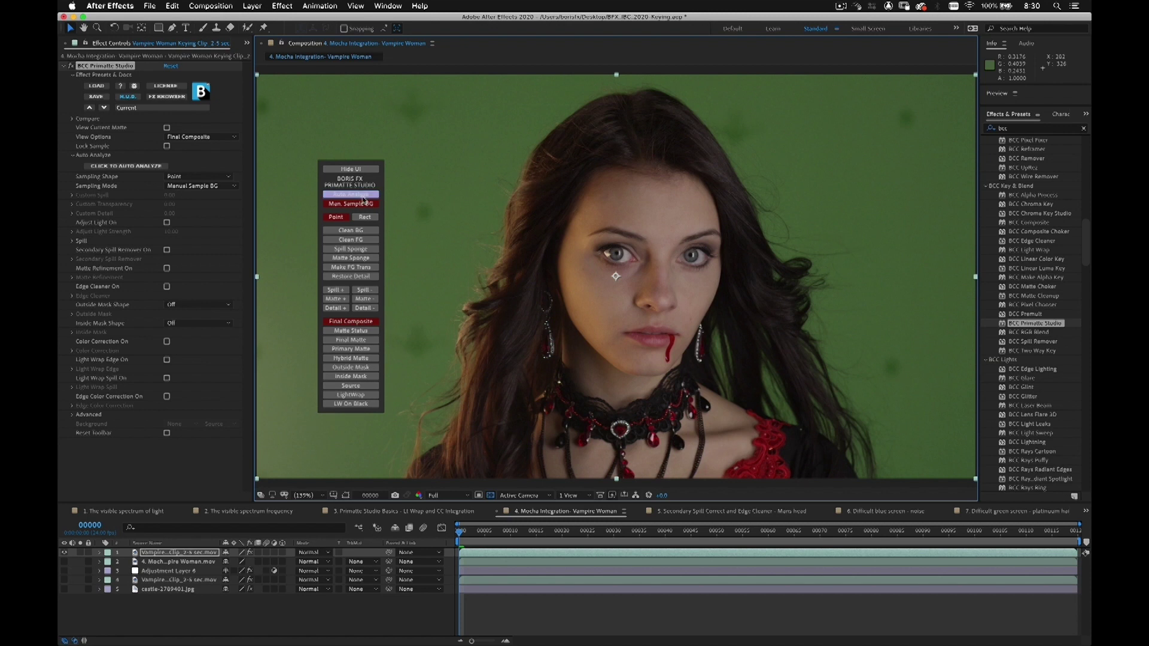
pyautogui.click(350, 169)
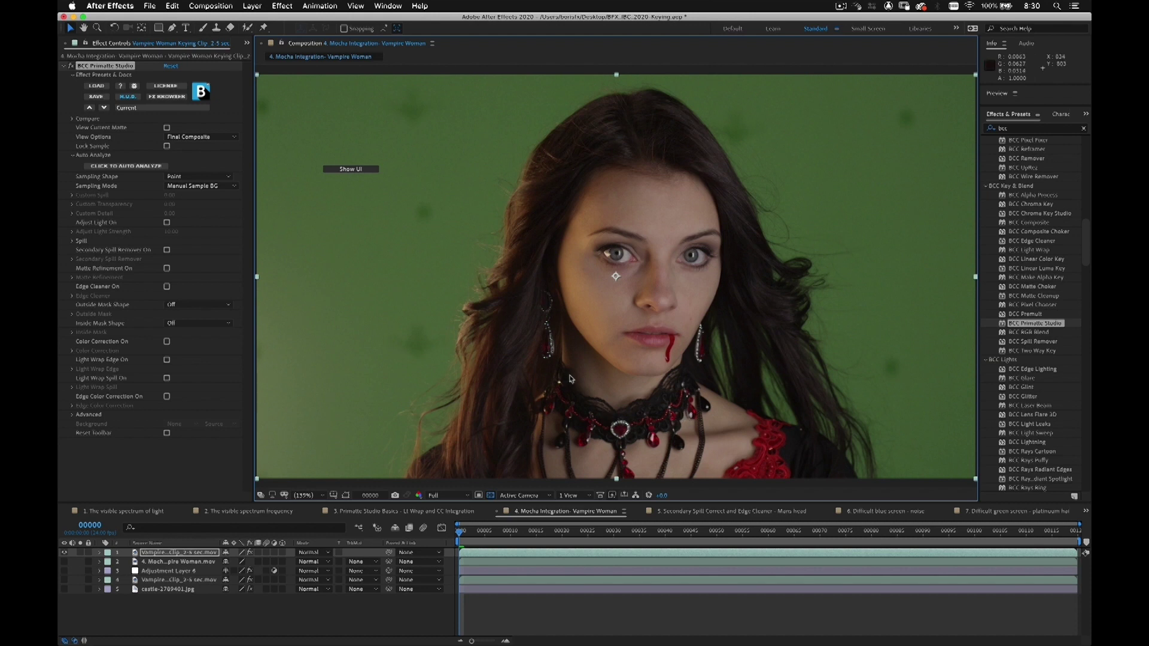
pyautogui.click(338, 172)
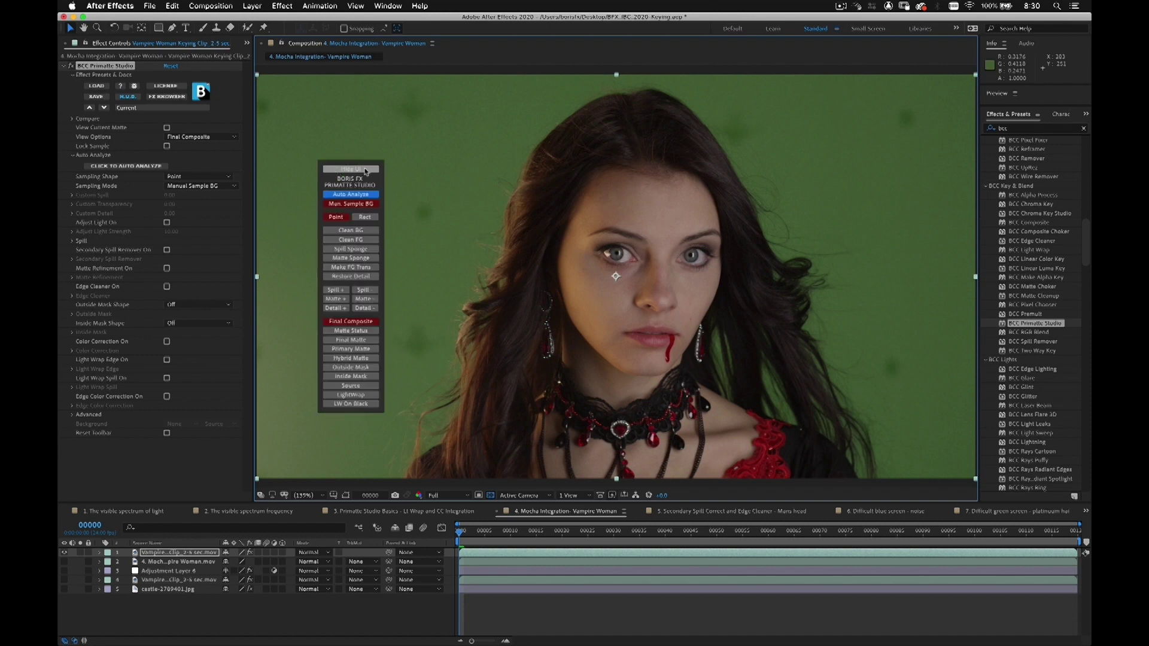
pyautogui.moveTo(352, 180); pyautogui.dragTo(337, 178)
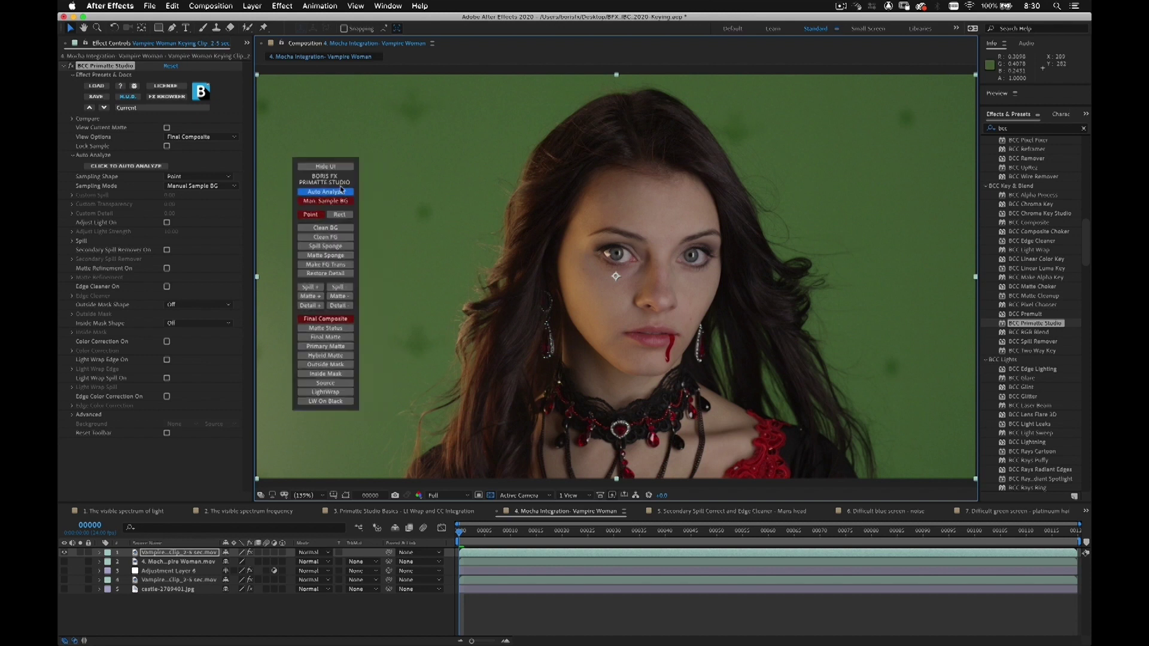
pyautogui.click(340, 192)
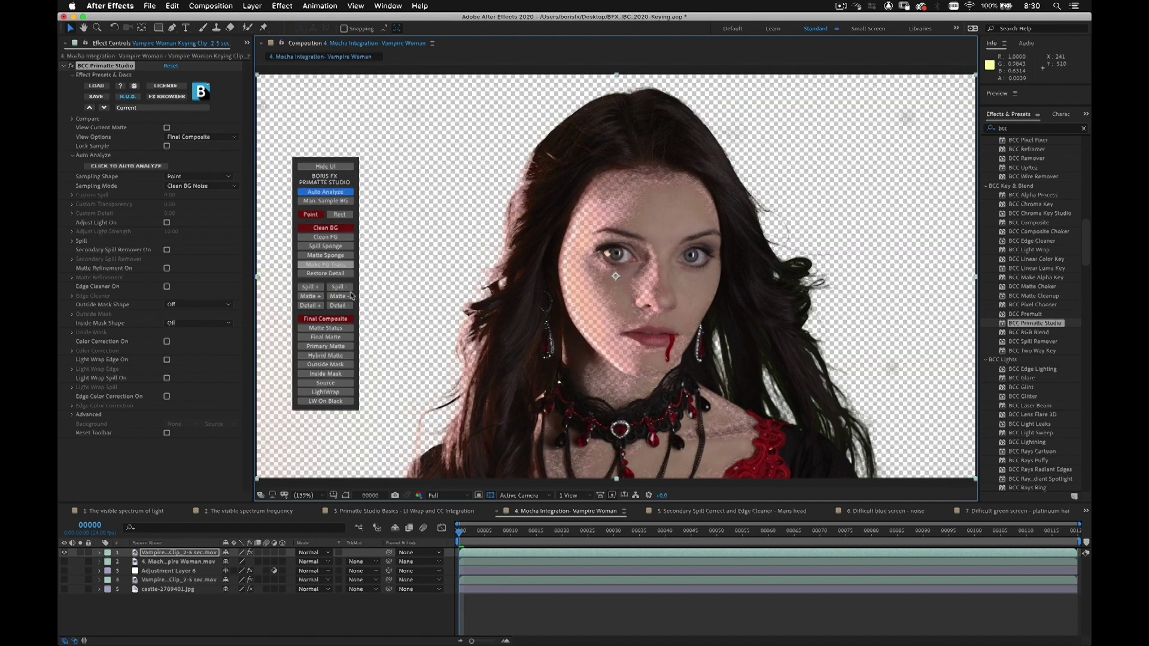
# Show the matte status and clean the background noise and tracking-marker spots on both sides of the woman with rectangle samples.
pyautogui.click(350, 328)
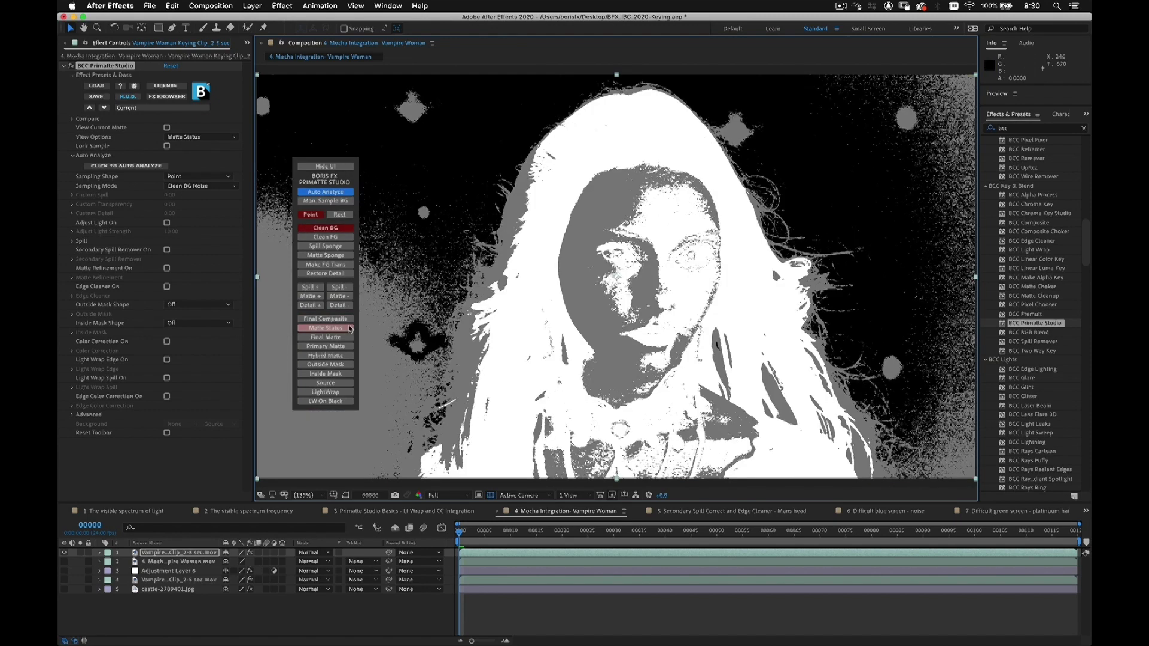
pyautogui.click(339, 214)
pyautogui.moveTo(390, 232); pyautogui.dragTo(268, 355)
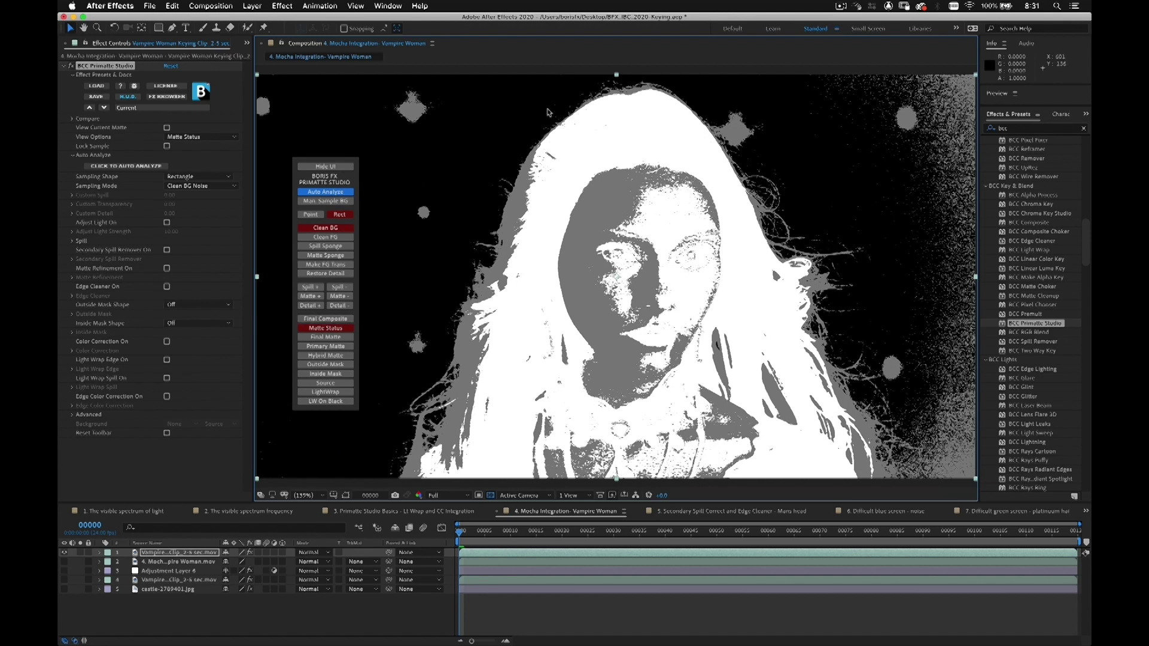
pyautogui.moveTo(904, 181); pyautogui.dragTo(968, 238)
pyautogui.moveTo(945, 404); pyautogui.dragTo(971, 469)
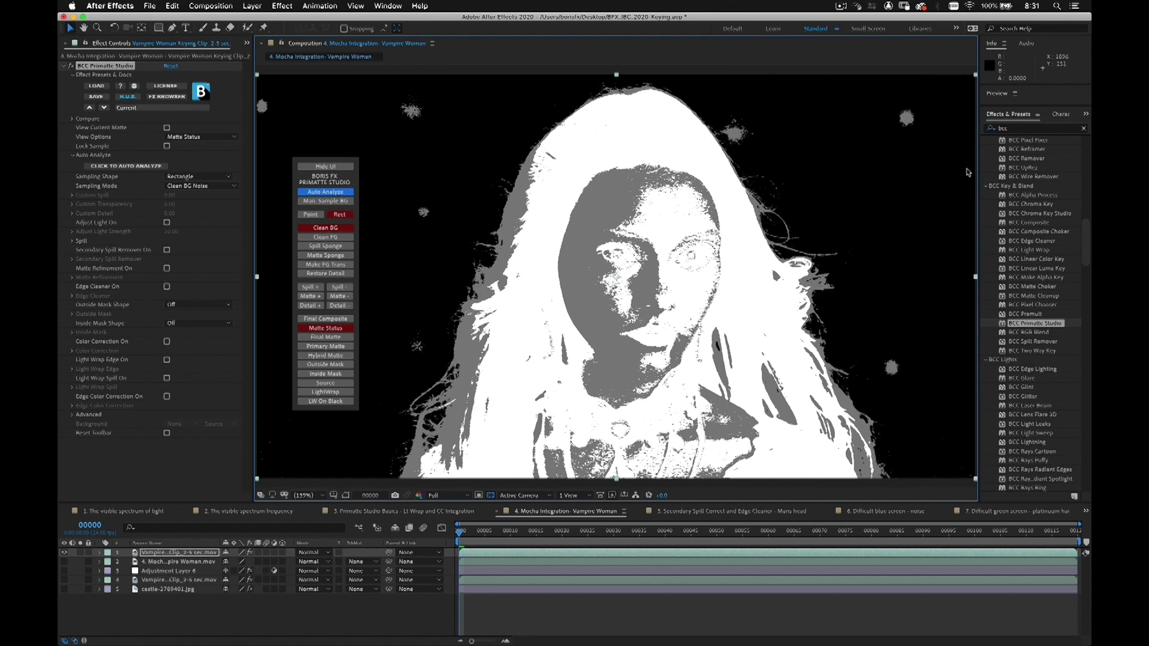
pyautogui.moveTo(849, 108); pyautogui.dragTo(885, 185)
pyautogui.moveTo(928, 99); pyautogui.dragTo(889, 136)
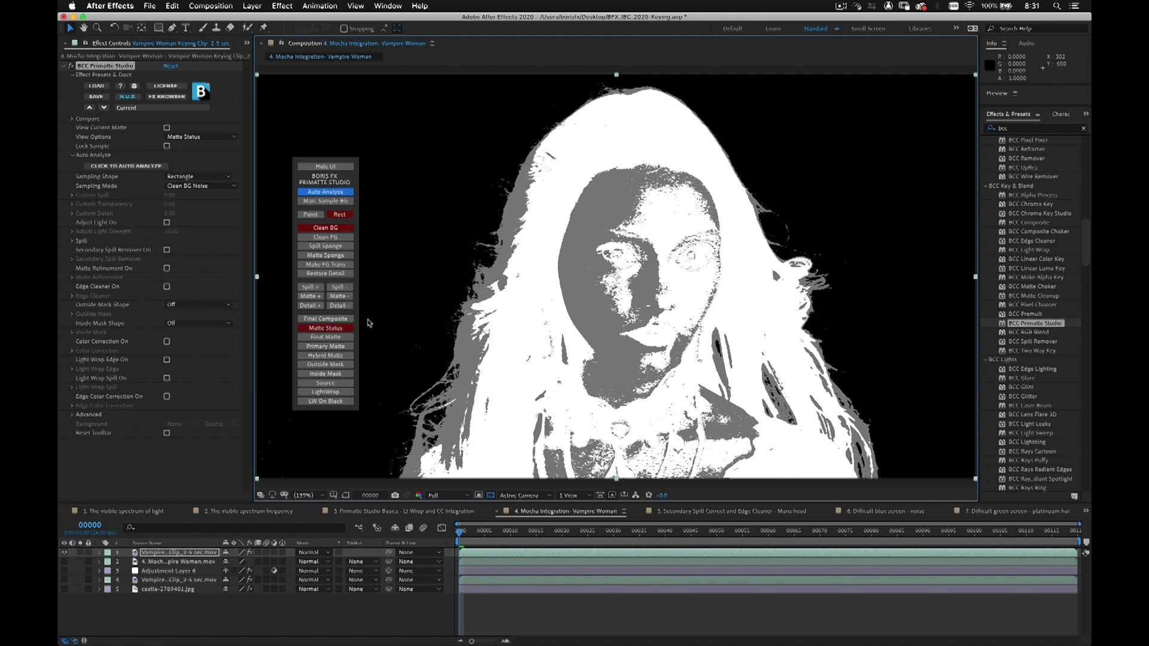
# Clean the foreground noise in the matte with rectangle samples over the woman's face, forehead, chin and eye area.
pyautogui.click(346, 238)
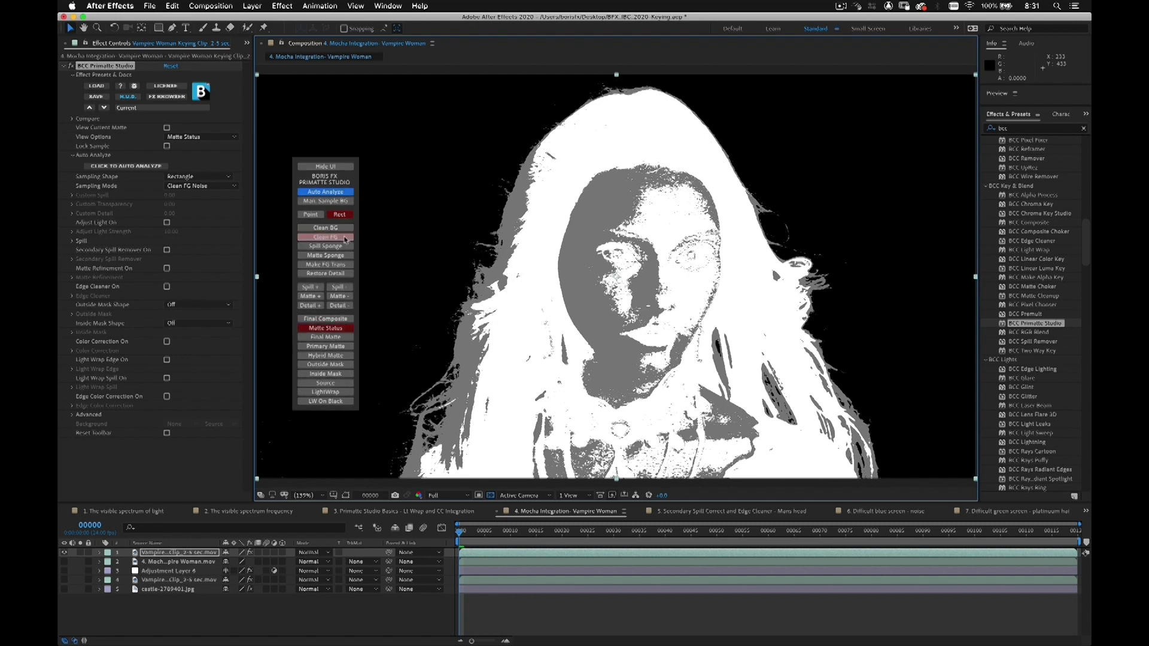
pyautogui.moveTo(573, 167); pyautogui.dragTo(615, 313)
pyautogui.moveTo(603, 173); pyautogui.dragTo(633, 232)
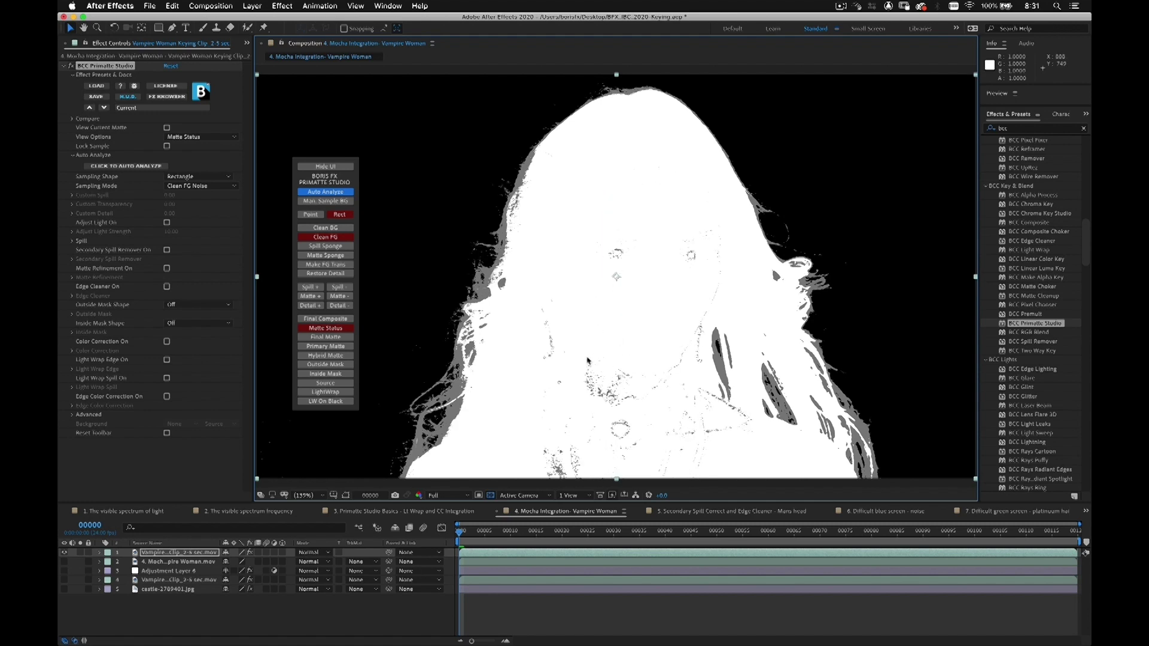
pyautogui.moveTo(585, 366); pyautogui.dragTo(629, 381)
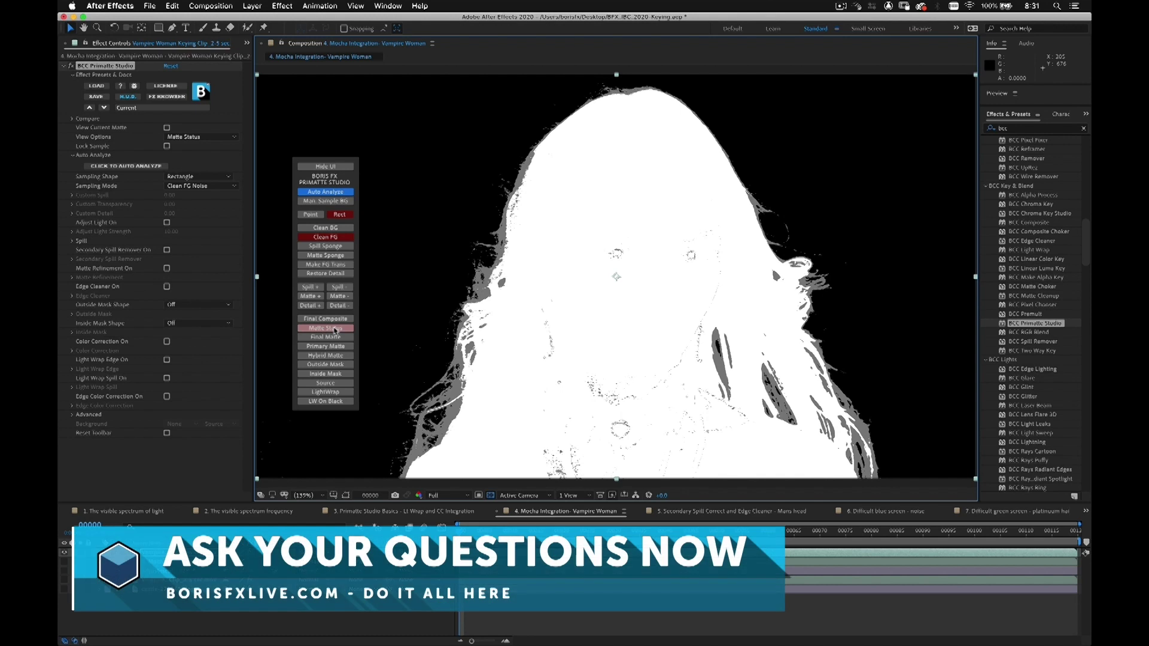
pyautogui.click(333, 328)
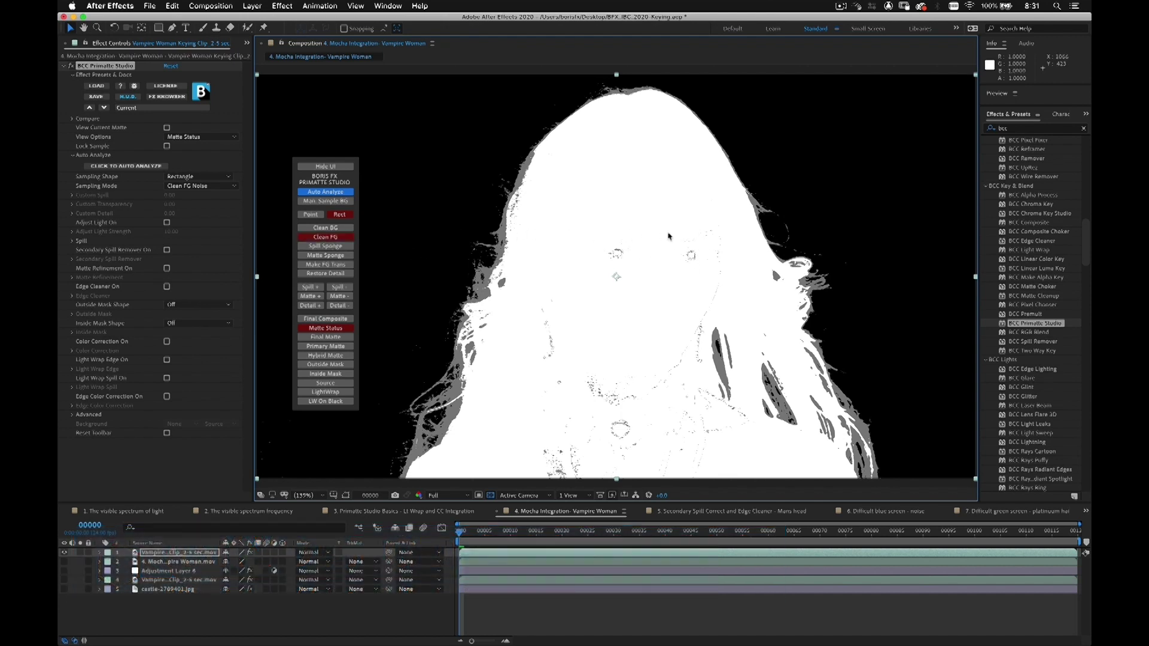
pyautogui.moveTo(683, 227); pyautogui.dragTo(722, 251)
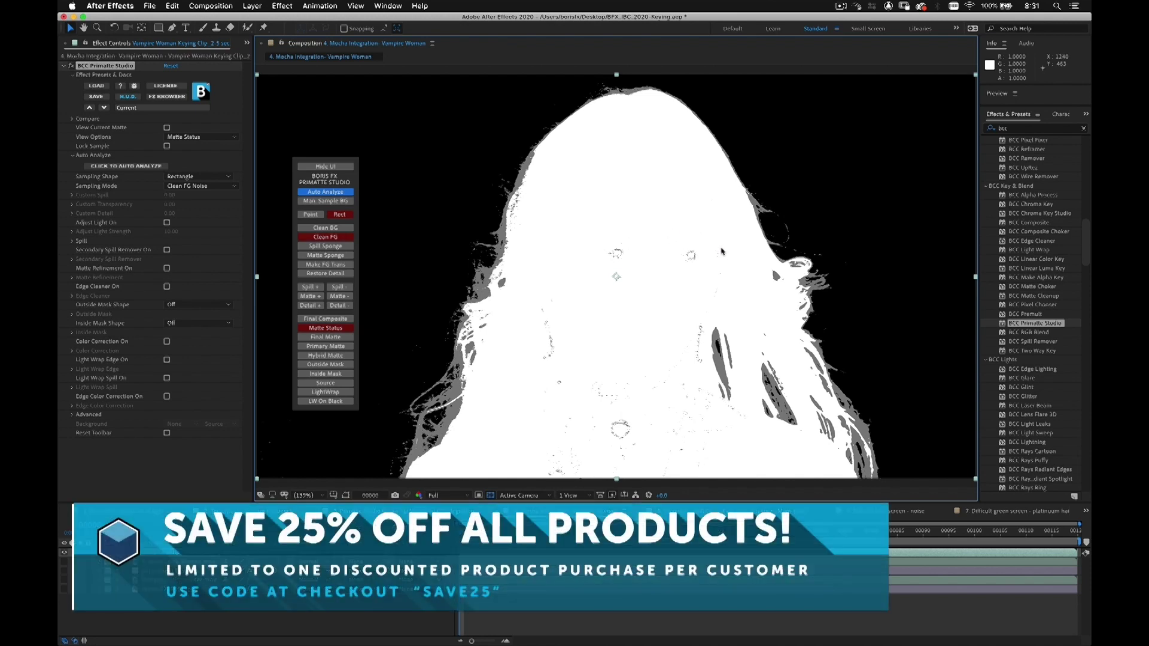
pyautogui.moveTo(710, 209); pyautogui.dragTo(722, 241)
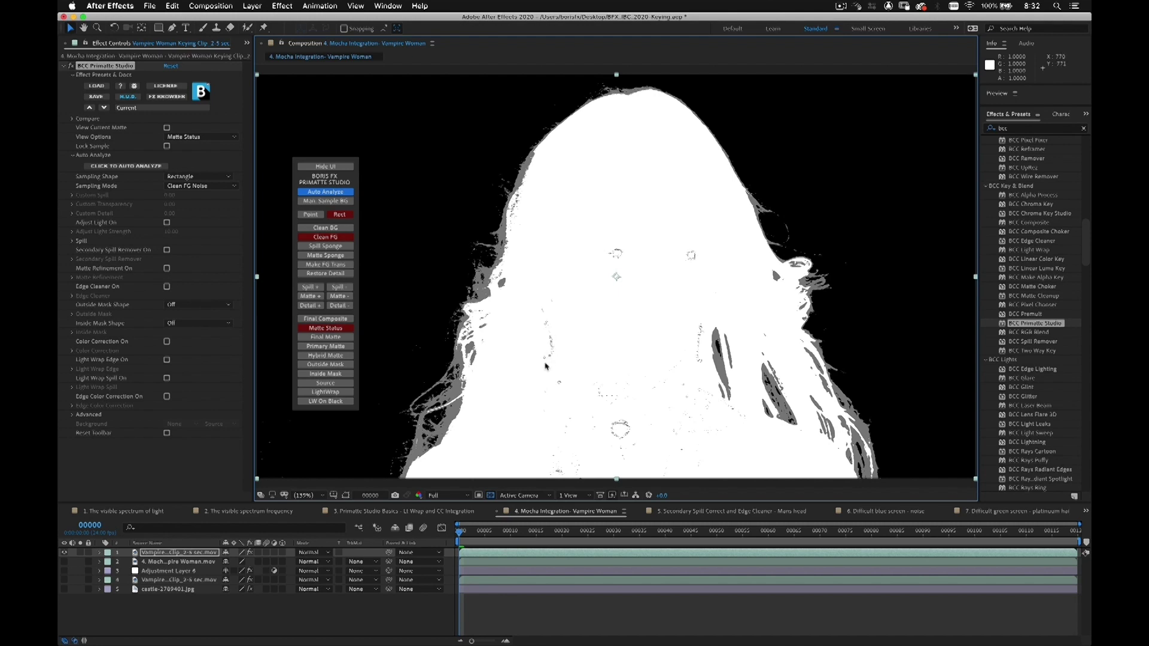
# Set the inside mask shape to Mocha Mask, expand the inside mask settings and launch the Mocha mask and tracking window.
pyautogui.click(178, 327)
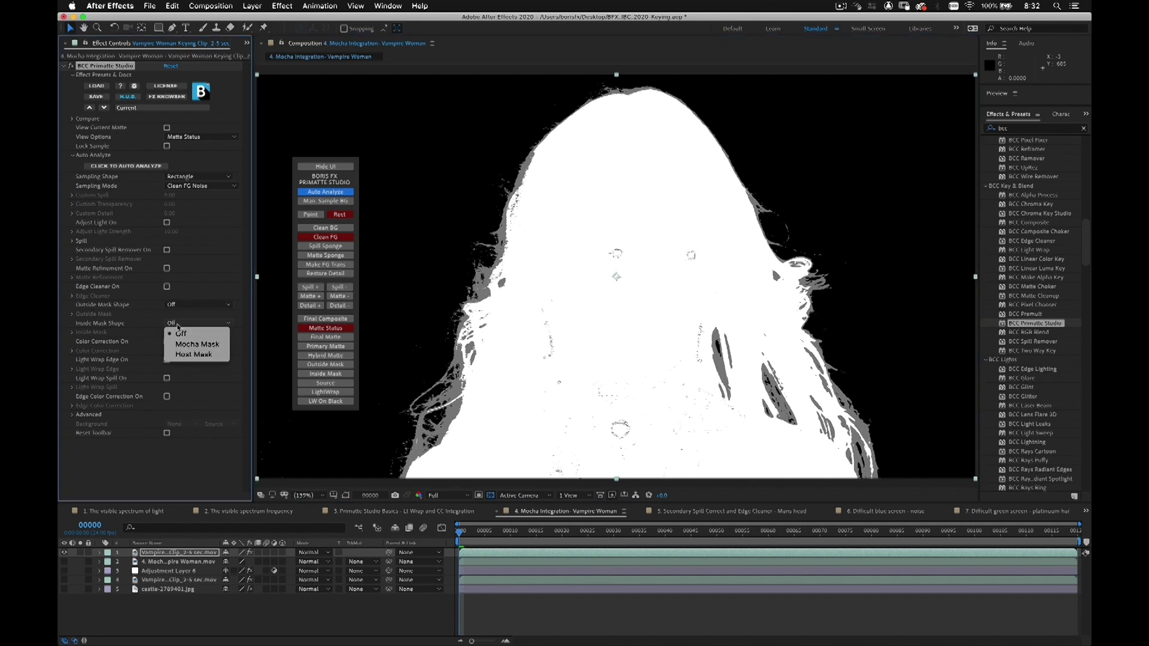
pyautogui.click(183, 346)
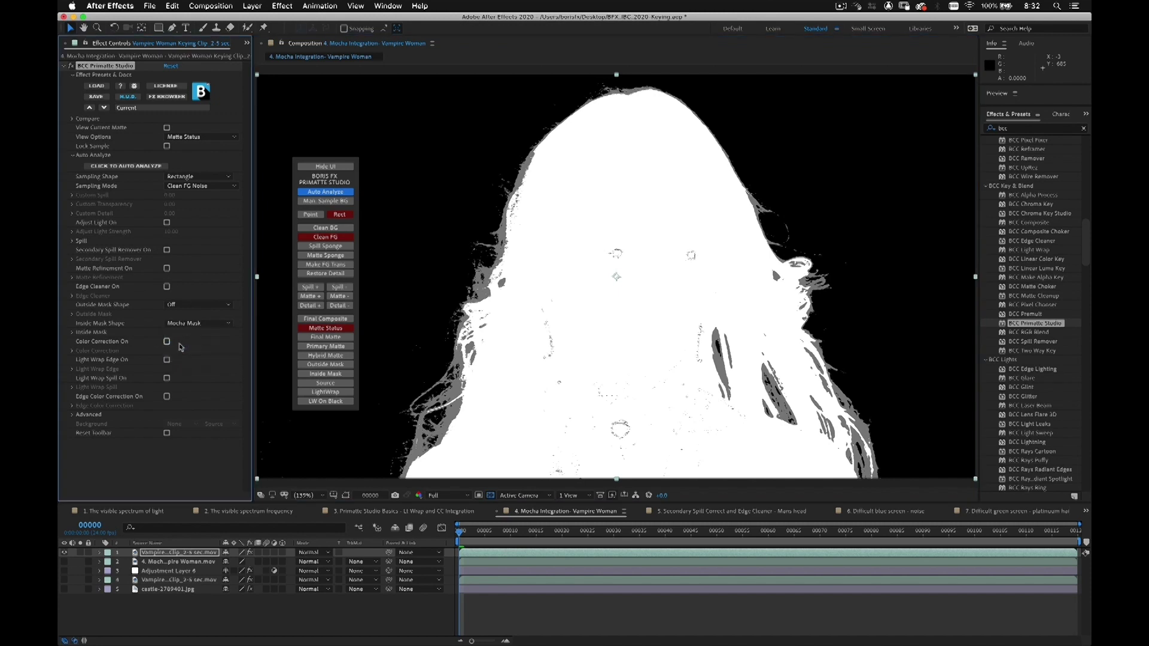
pyautogui.click(71, 334)
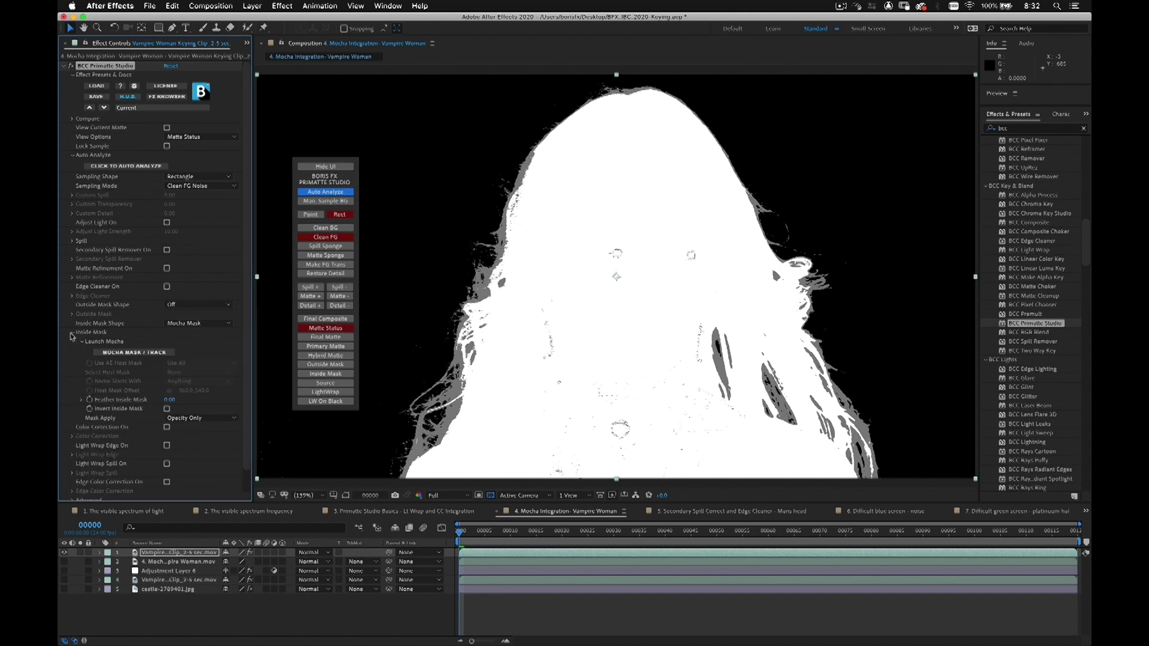
pyautogui.click(111, 355)
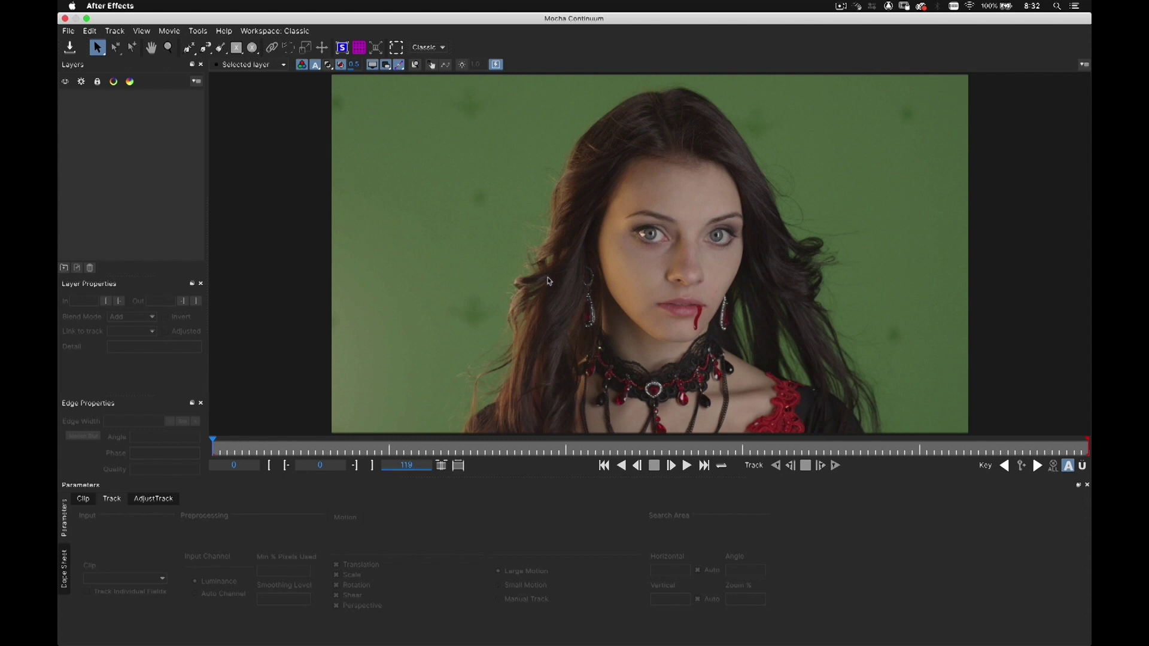
# Draw a closed X-Spline inside the woman's outline, covering her inner hair, face, neck and shoulder and running below the frame.
pyautogui.press('z')
pyautogui.moveTo(548, 277); pyautogui.dragTo(562, 332)
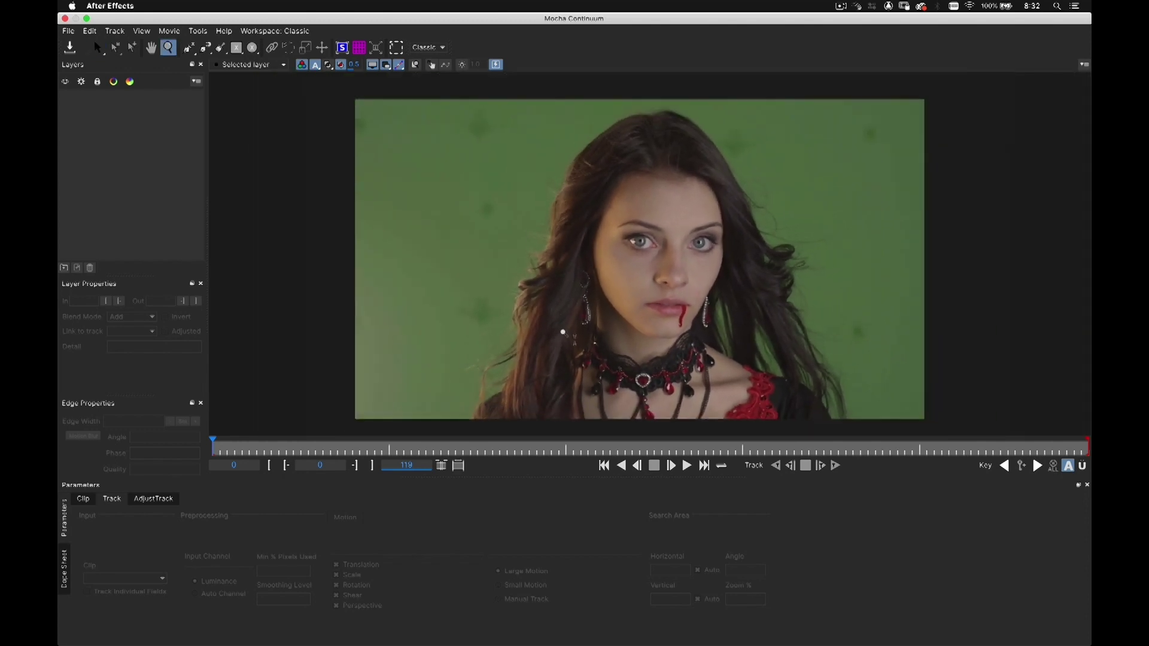
pyautogui.press('x')
pyautogui.moveTo(610, 293)
pyautogui.mouseDown()
pyautogui.moveTo(539, 280)
pyautogui.moveTo(659, 278)
pyautogui.moveTo(568, 280)
pyautogui.moveTo(645, 282)
pyautogui.moveTo(615, 286)
pyautogui.mouseUp()
pyautogui.press('s')
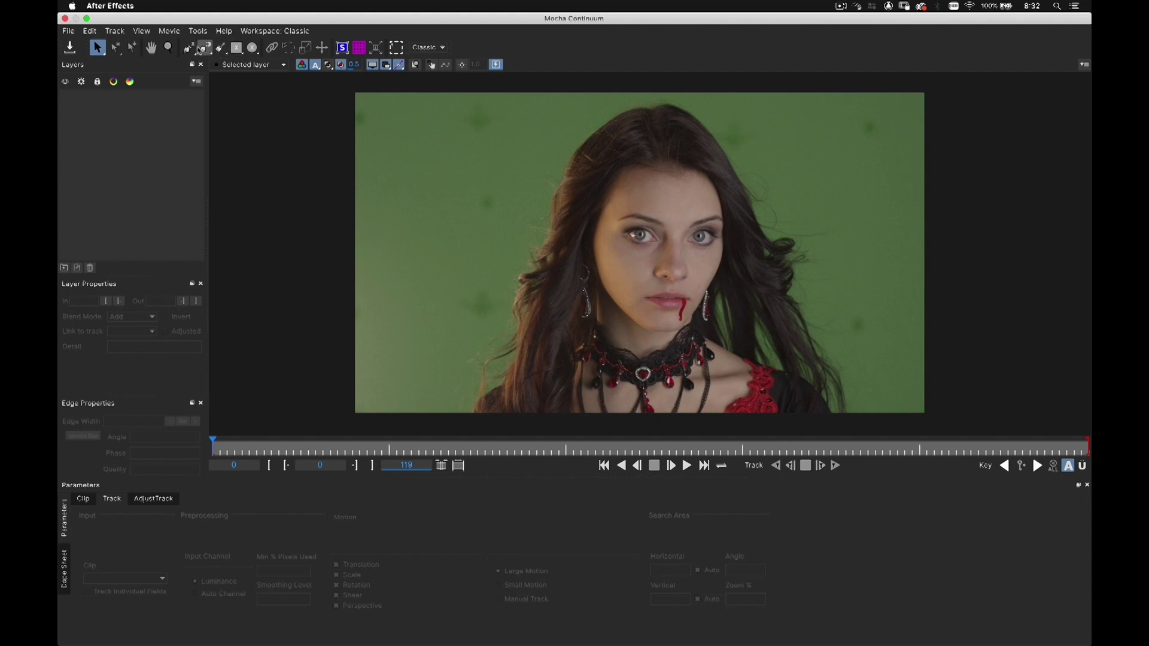
pyautogui.click(190, 48)
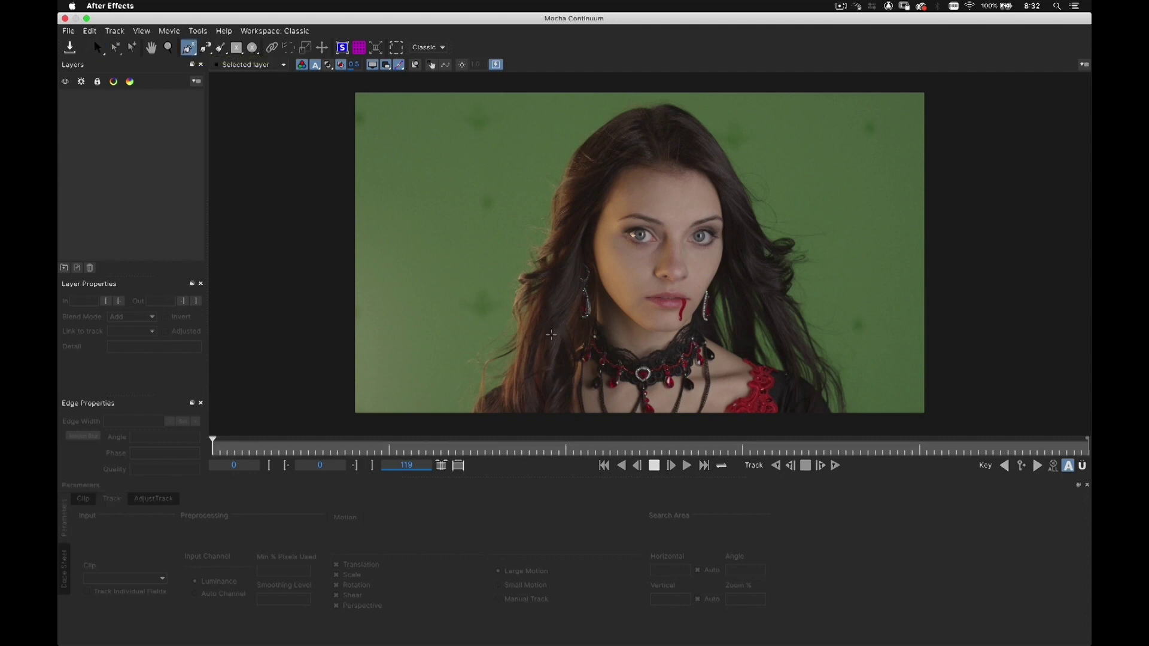
pyautogui.click(517, 427)
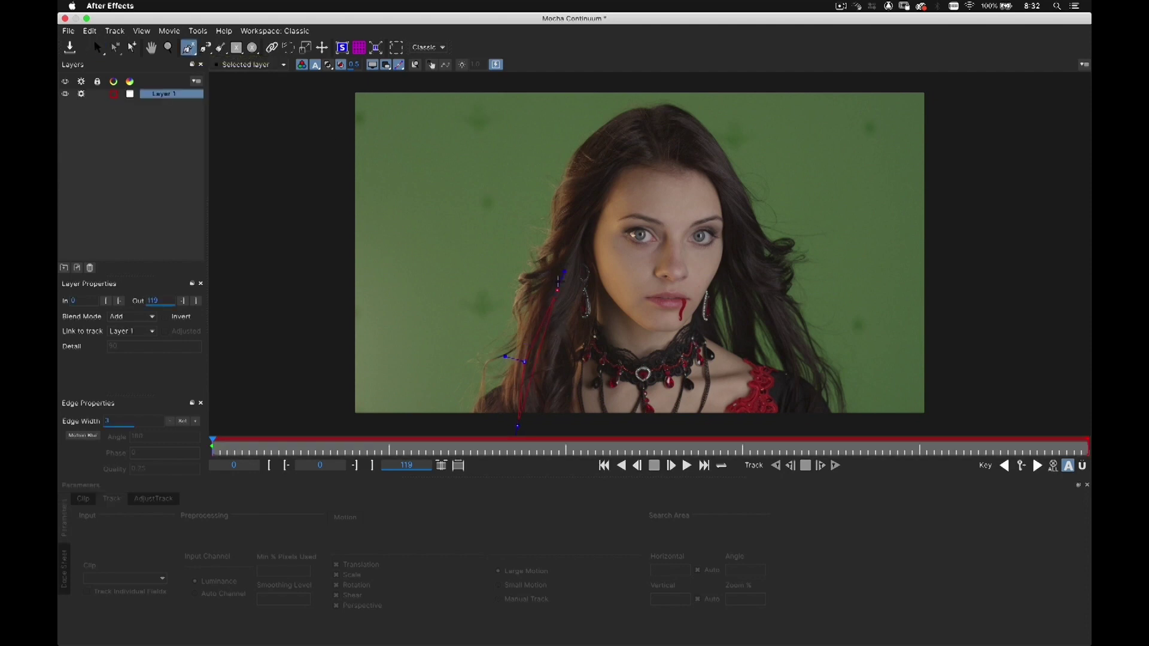
pyautogui.click(624, 202)
pyautogui.click(666, 207)
pyautogui.click(717, 224)
pyautogui.click(728, 246)
pyautogui.click(726, 272)
pyautogui.click(712, 294)
pyautogui.click(713, 352)
pyautogui.click(790, 386)
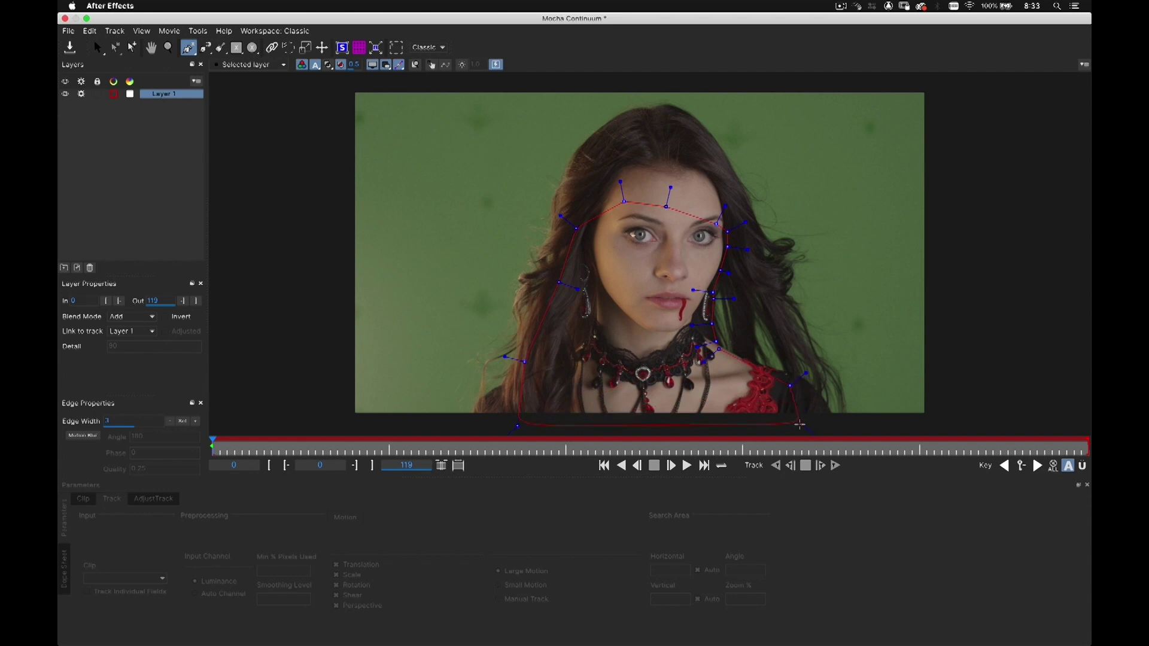
pyautogui.rightClick(800, 424)
# Adjust the mask spline near the neck at the last frame, 119, then save the mask and return to After Effects.
pyautogui.moveTo(246, 453); pyautogui.dragTo(1090, 449)
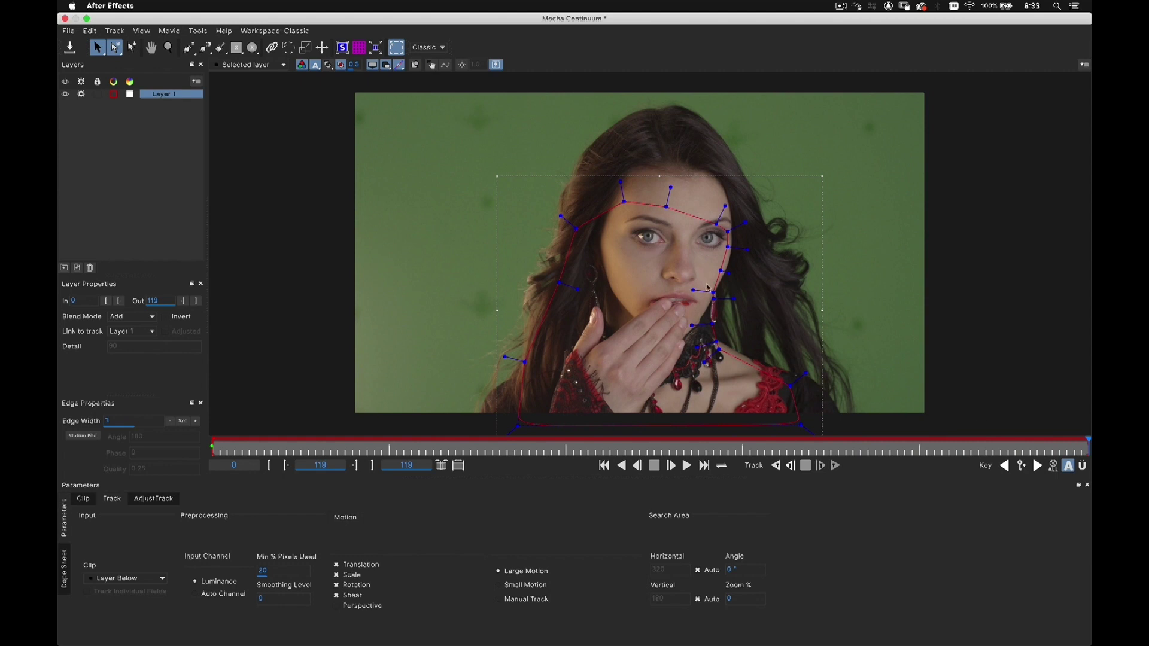
pyautogui.click(890, 295)
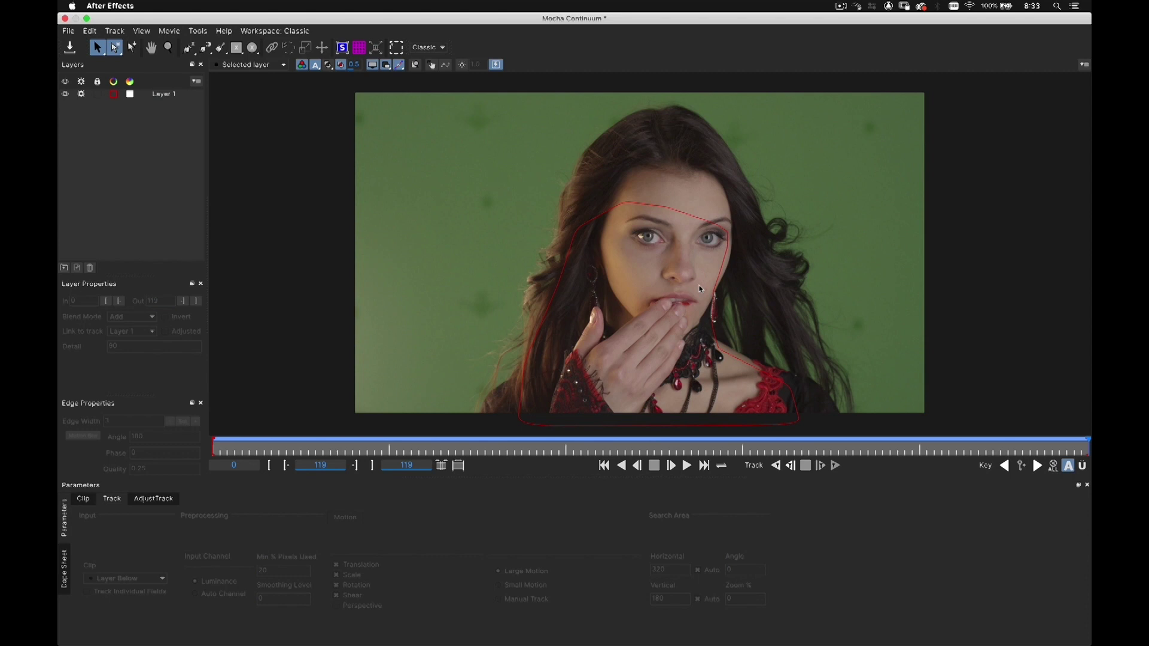
pyautogui.click(713, 317)
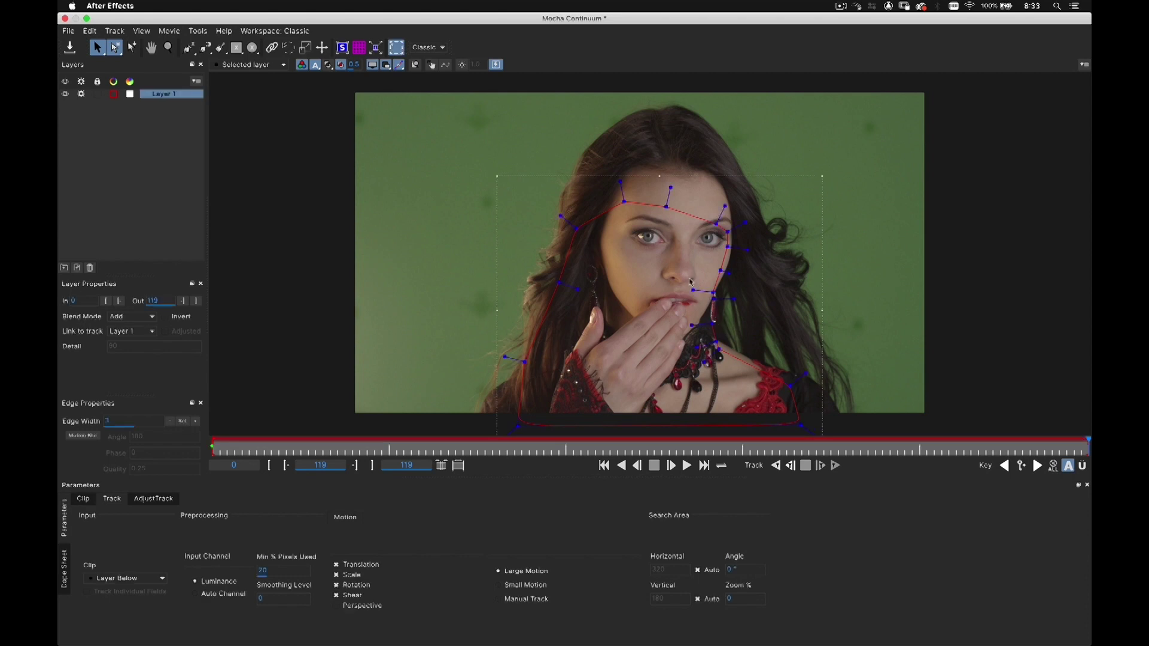
pyautogui.moveTo(725, 336)
pyautogui.mouseDown()
pyautogui.moveTo(727, 346)
pyautogui.moveTo(719, 323)
pyautogui.mouseUp()
pyautogui.moveTo(1075, 449); pyautogui.dragTo(205, 420)
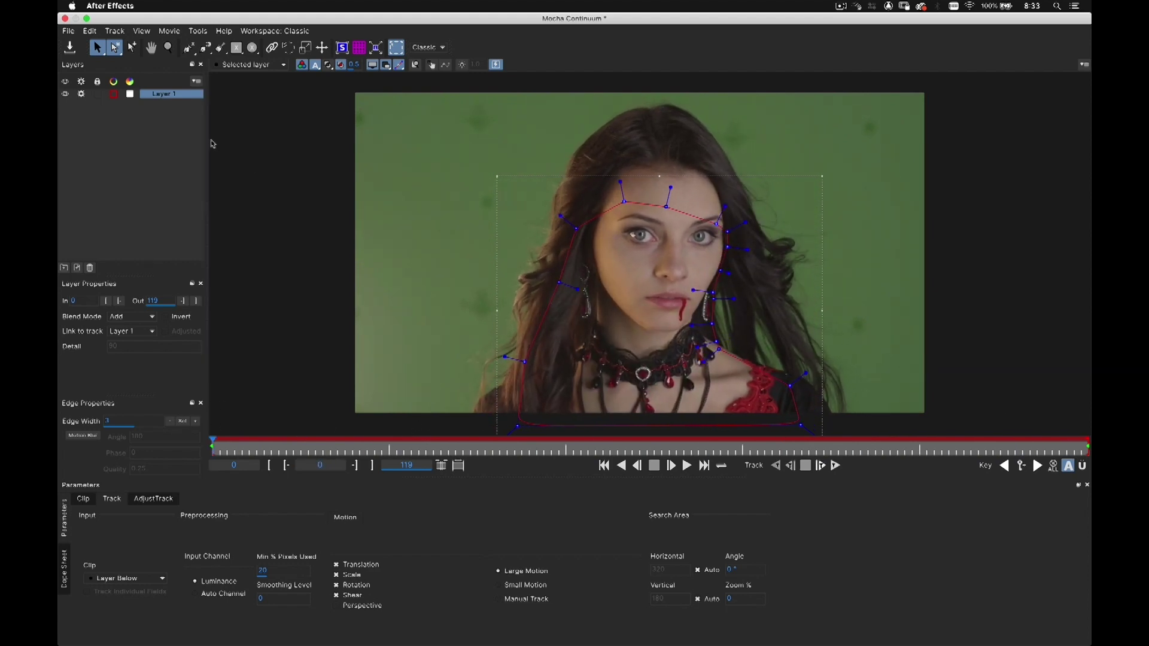
pyautogui.click(64, 19)
pyautogui.click(745, 83)
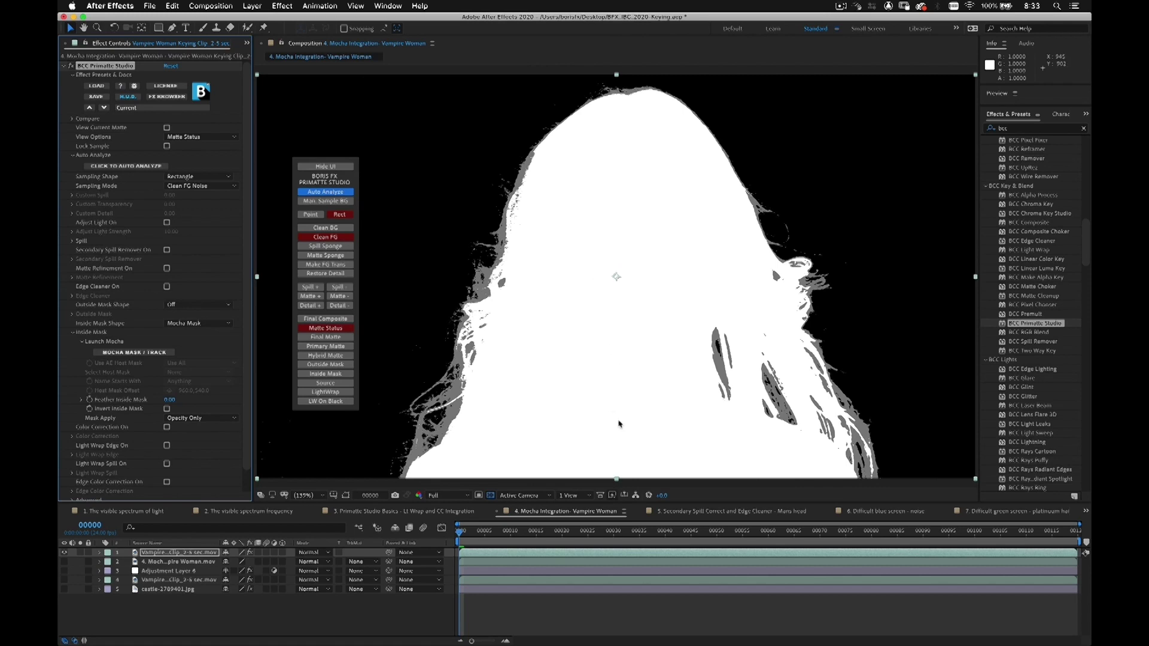
# Examine the matte status across the clip for holes in the woman, moving the on-screen controls higher beside her.
pyautogui.press('space')
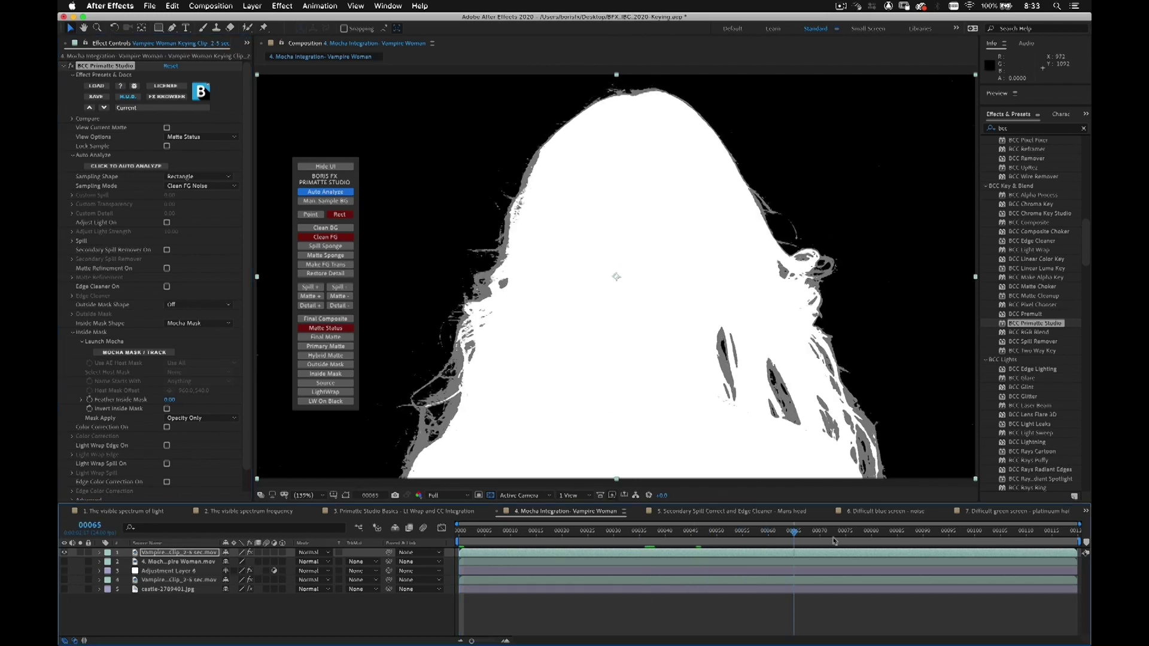
pyautogui.moveTo(522, 528); pyautogui.dragTo(547, 532)
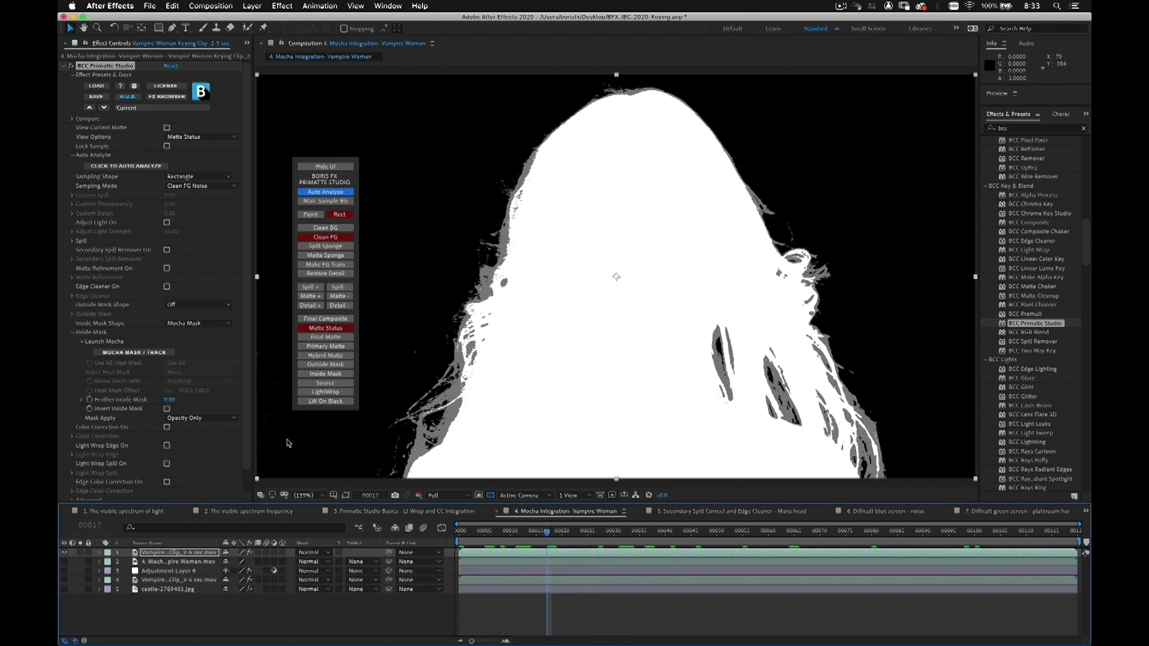
pyautogui.moveTo(343, 183); pyautogui.dragTo(372, 152)
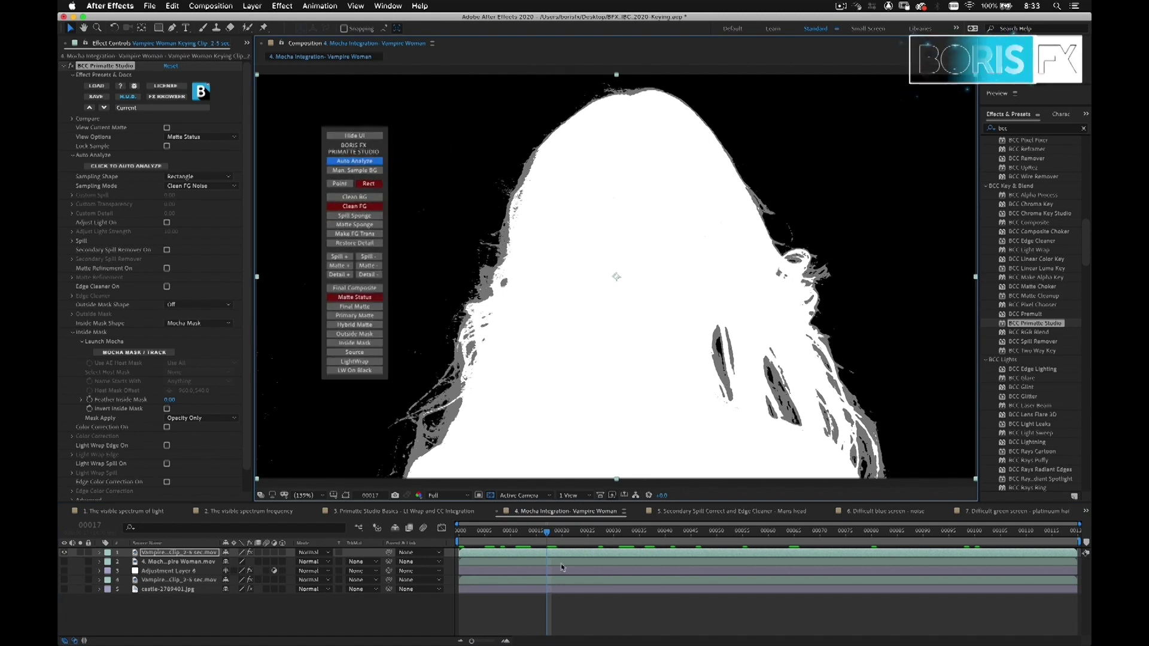
pyautogui.moveTo(628, 532); pyautogui.dragTo(673, 541)
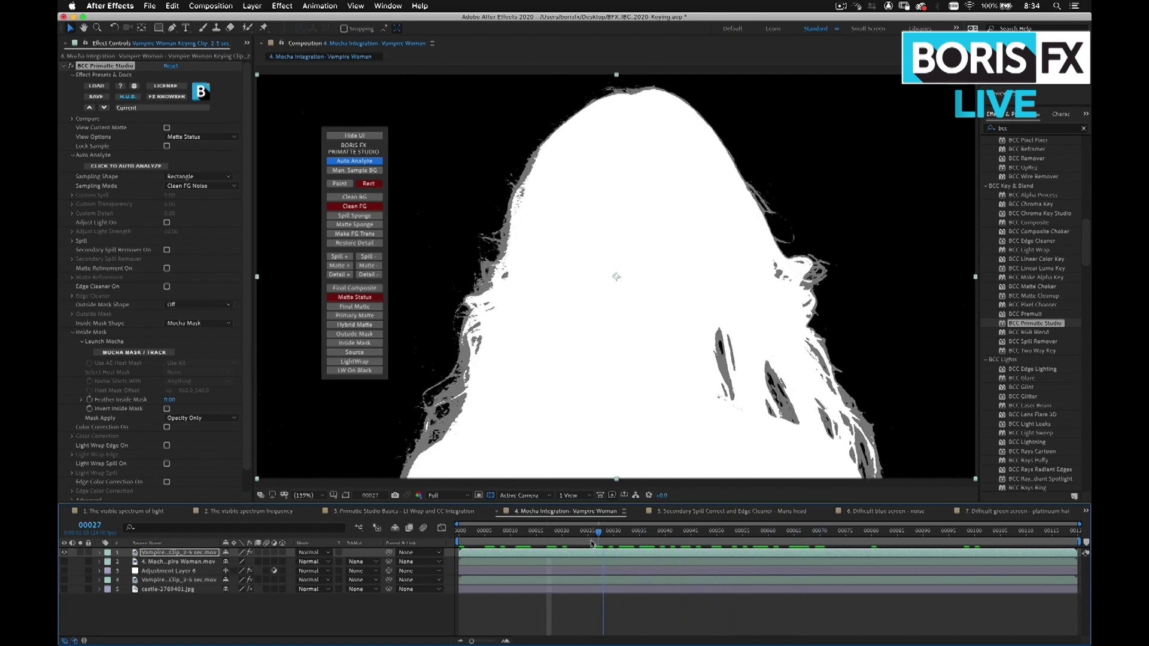
pyautogui.click(564, 533)
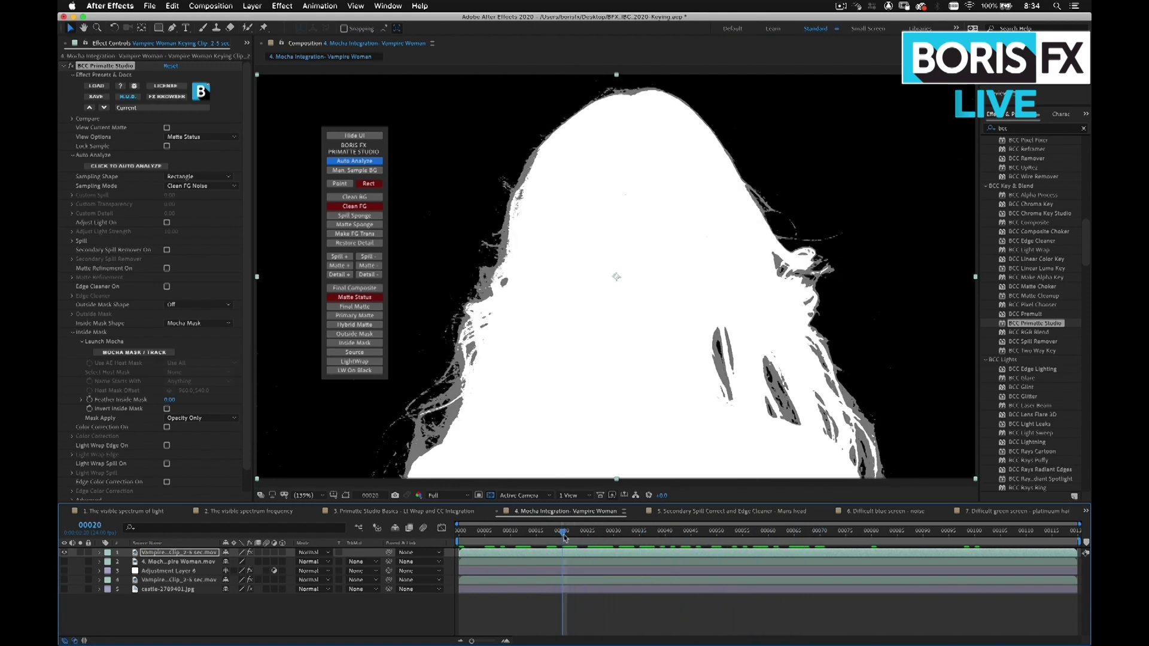
# Show the final composite and review the keyed woman over the clip, stopping at frame 13.
pyautogui.click(343, 288)
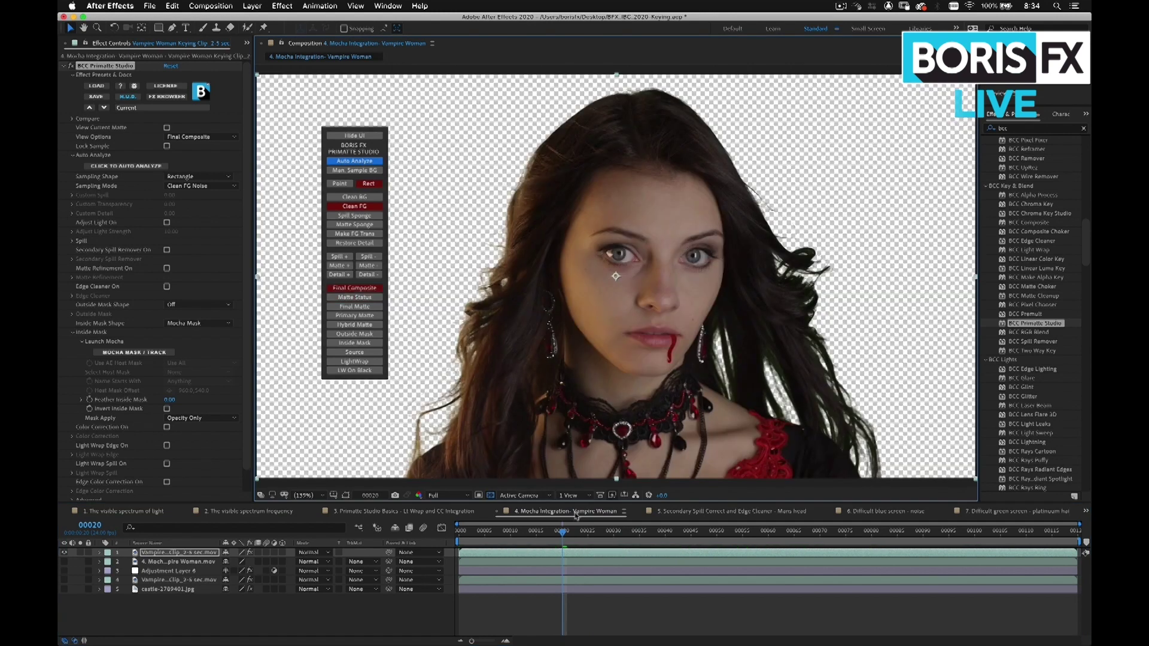
pyautogui.press('space')
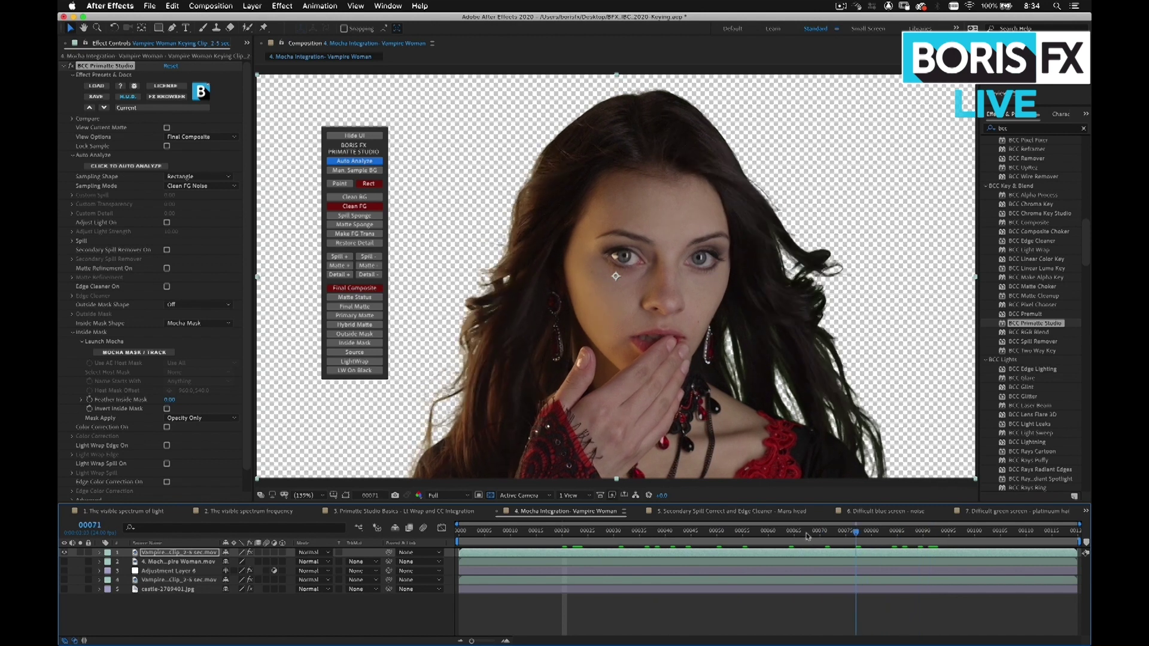
pyautogui.click(587, 530)
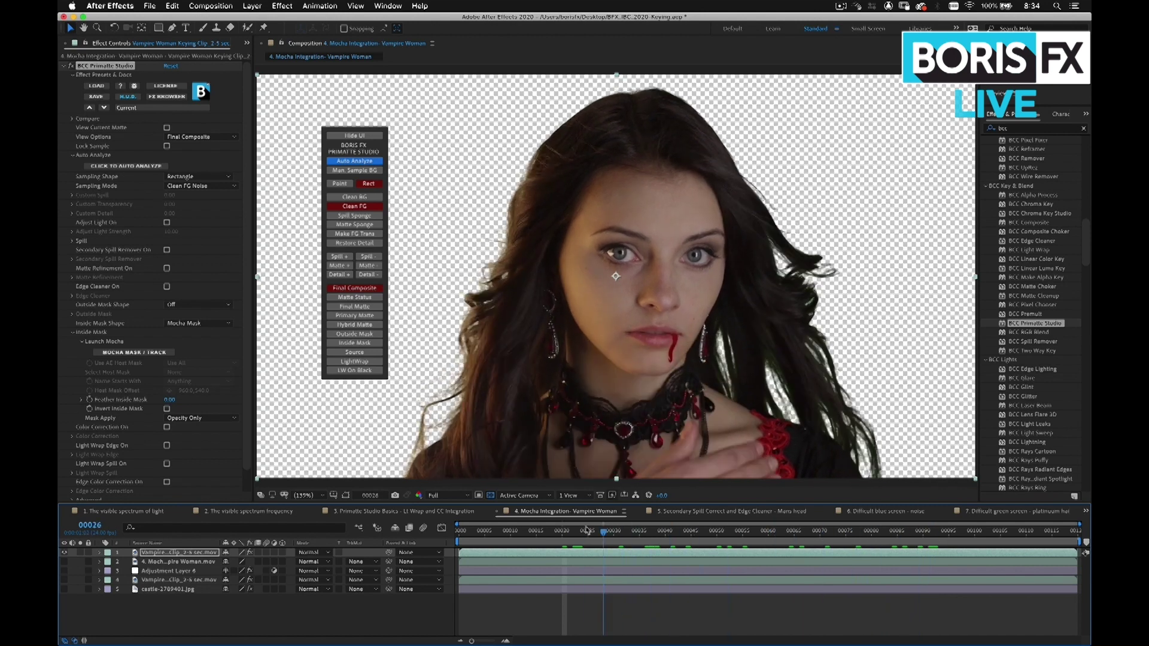
pyautogui.moveTo(588, 531); pyautogui.dragTo(527, 530)
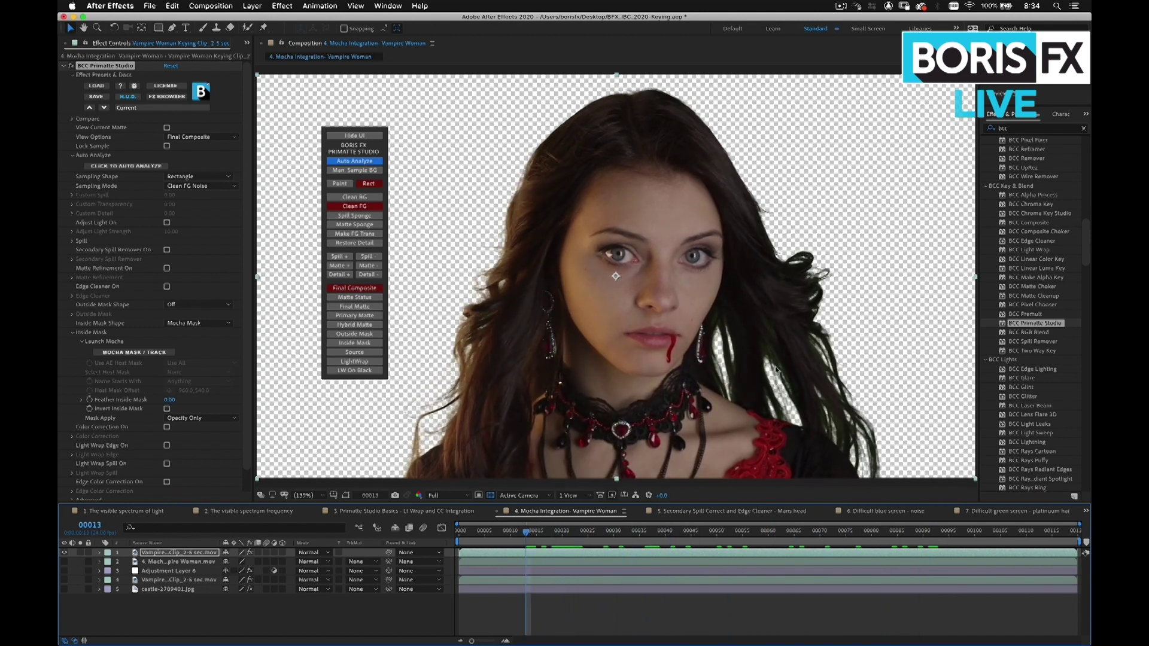
# Set sampling to Point with the Spill- mode and enable the Secondary Spill Remover, toggling it to compare the hair.
pyautogui.click(339, 184)
pyautogui.click(367, 256)
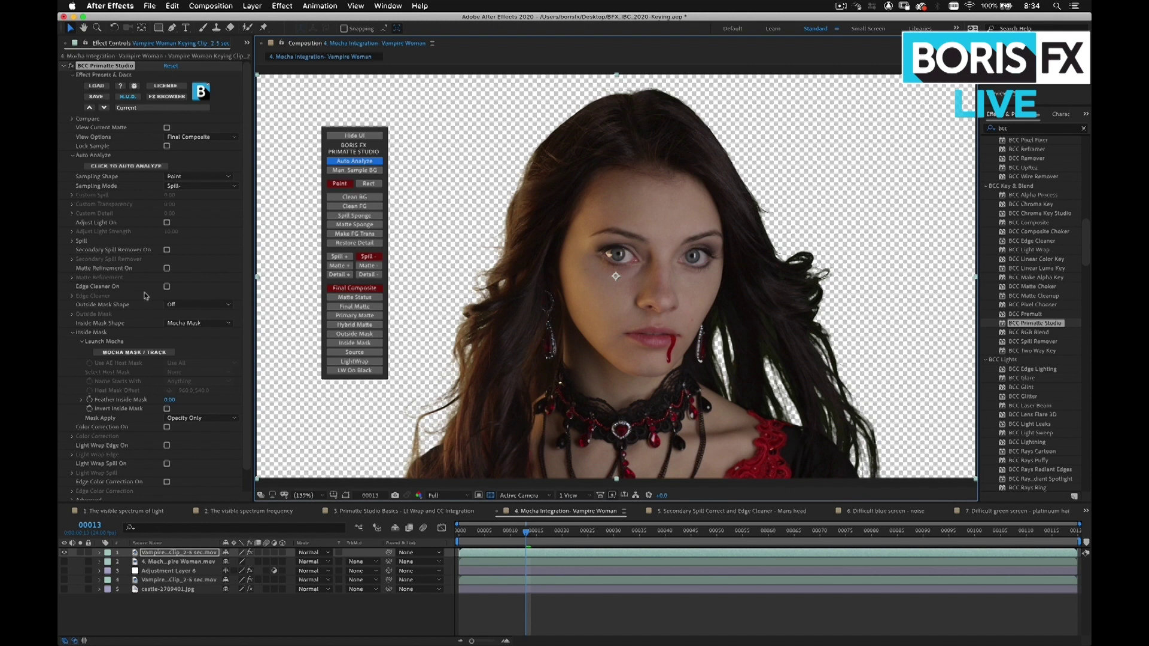
pyautogui.click(167, 250)
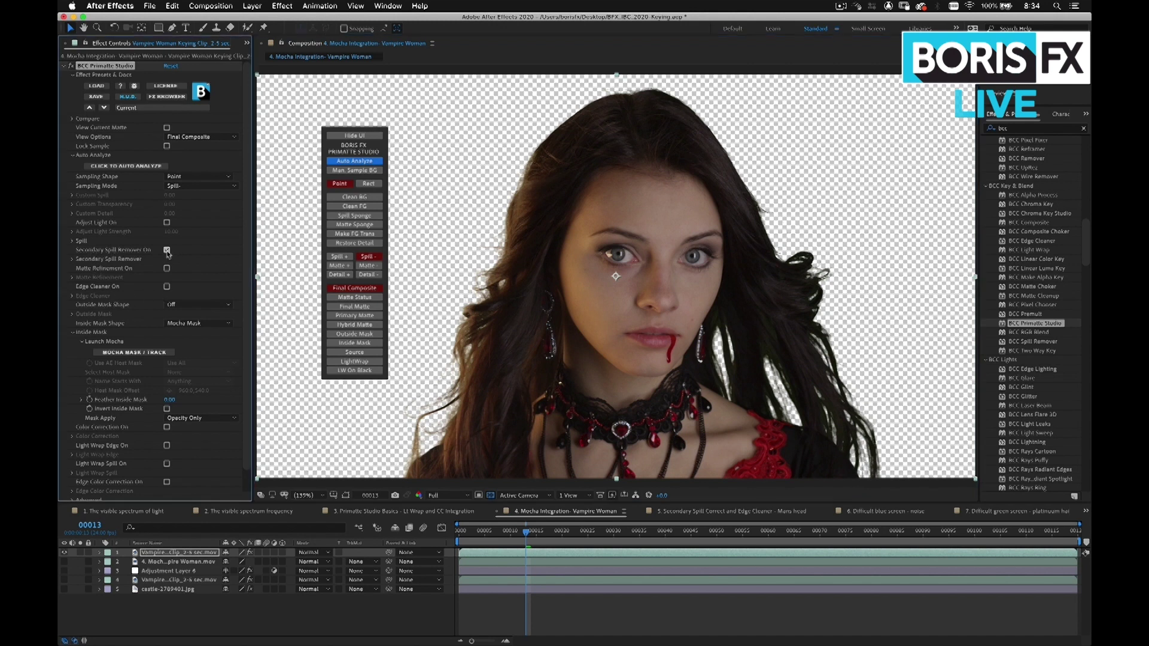
pyautogui.click(167, 251)
pyautogui.click(168, 251)
pyautogui.click(168, 251)
pyautogui.click(168, 252)
# Move the on-screen controls farther from the woman and review the spill-corrected key in playback.
pyautogui.moveTo(358, 152); pyautogui.dragTo(316, 161)
pyautogui.press('space')
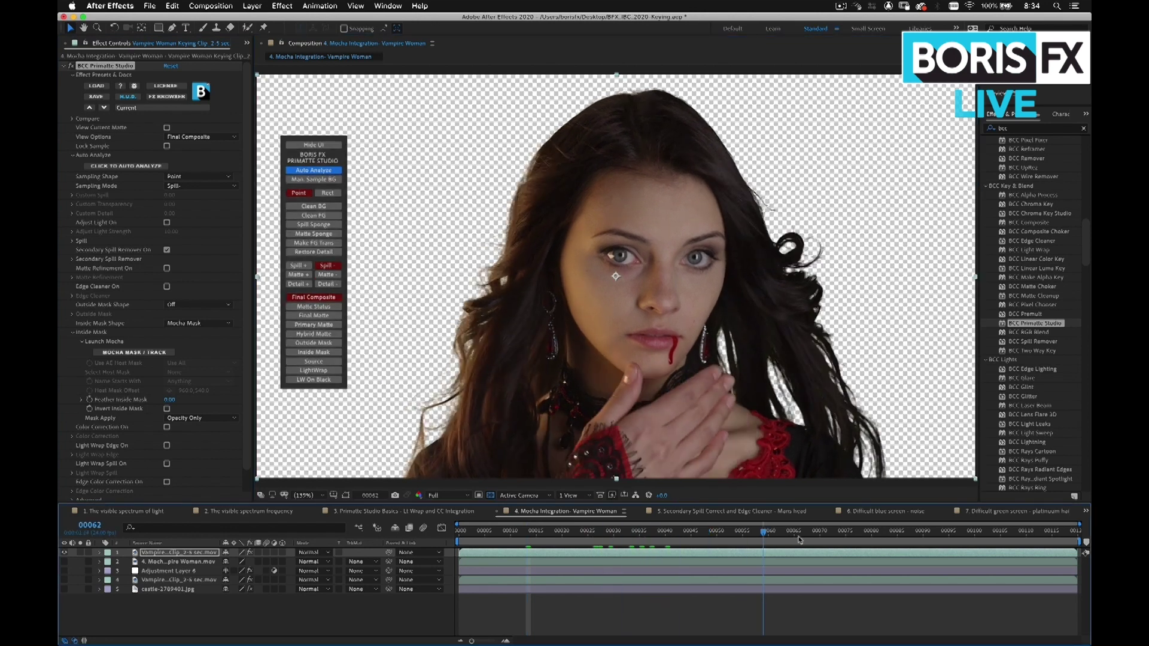
pyautogui.click(479, 539)
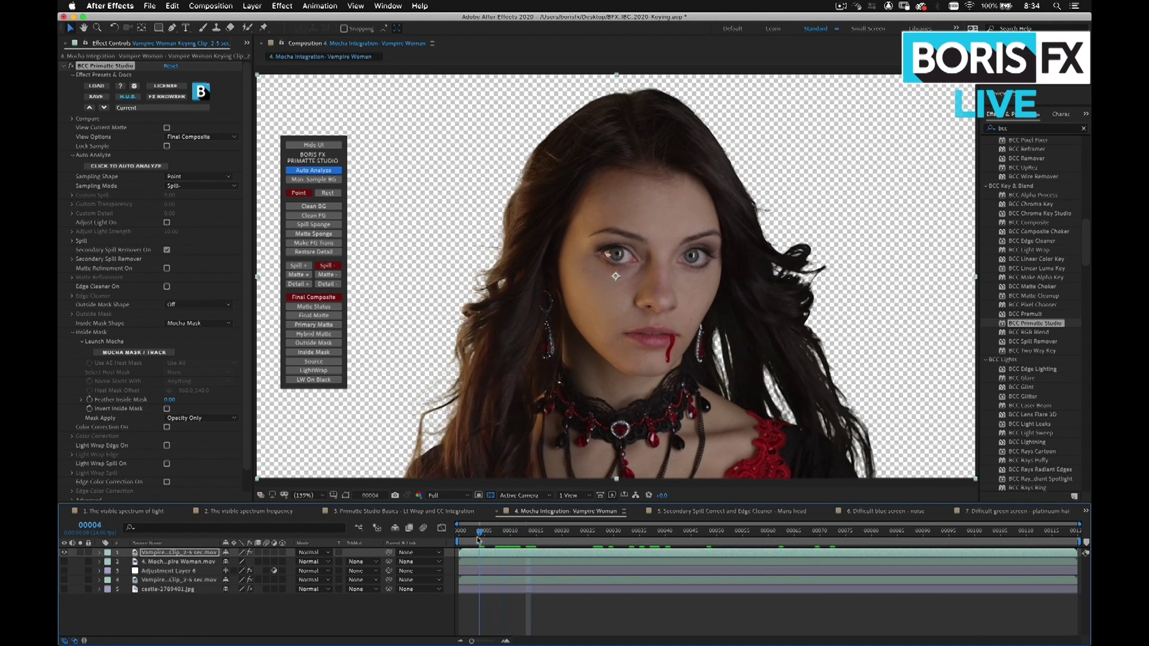
pyautogui.press('space')
pyautogui.press('space')
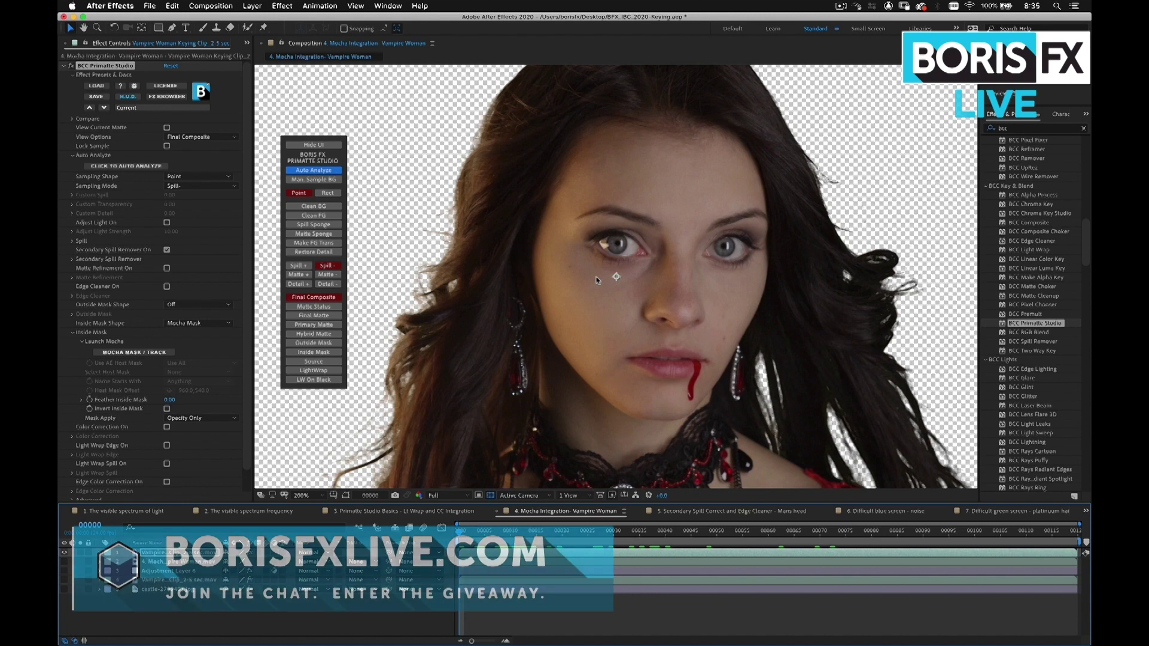
# Inspect the fine hair strands beside the woman's face at 400% on several frames.
pyautogui.scroll(4, 596, 279)
pyautogui.moveTo(451, 275); pyautogui.dragTo(718, 301)
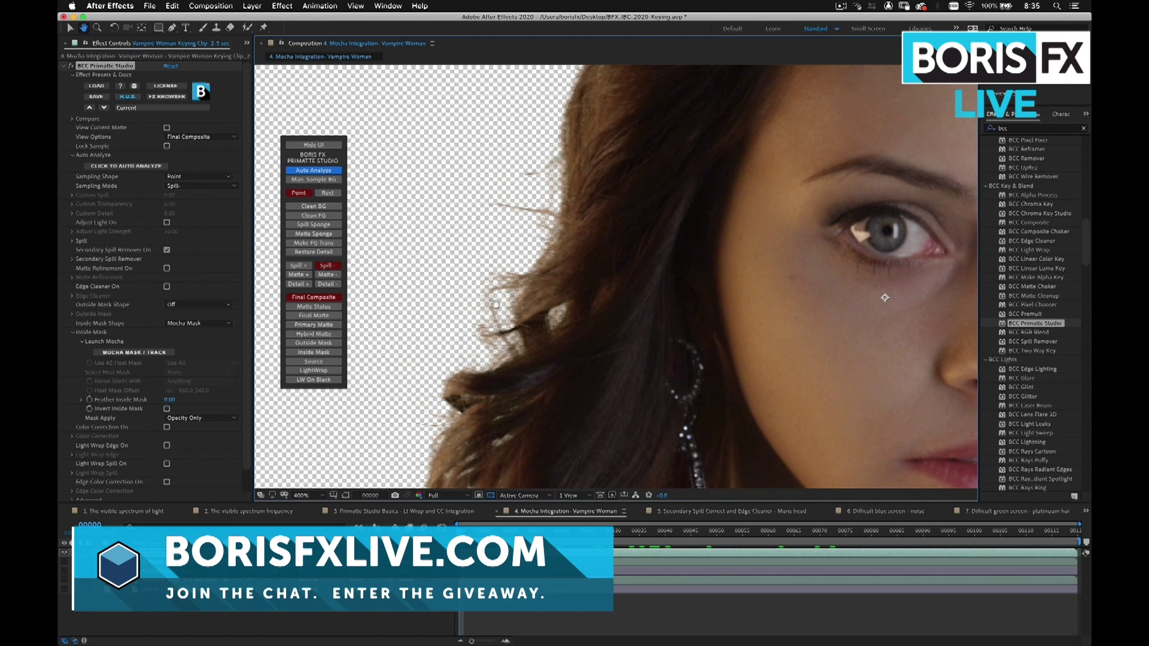
pyautogui.press('v')
pyautogui.click(514, 531)
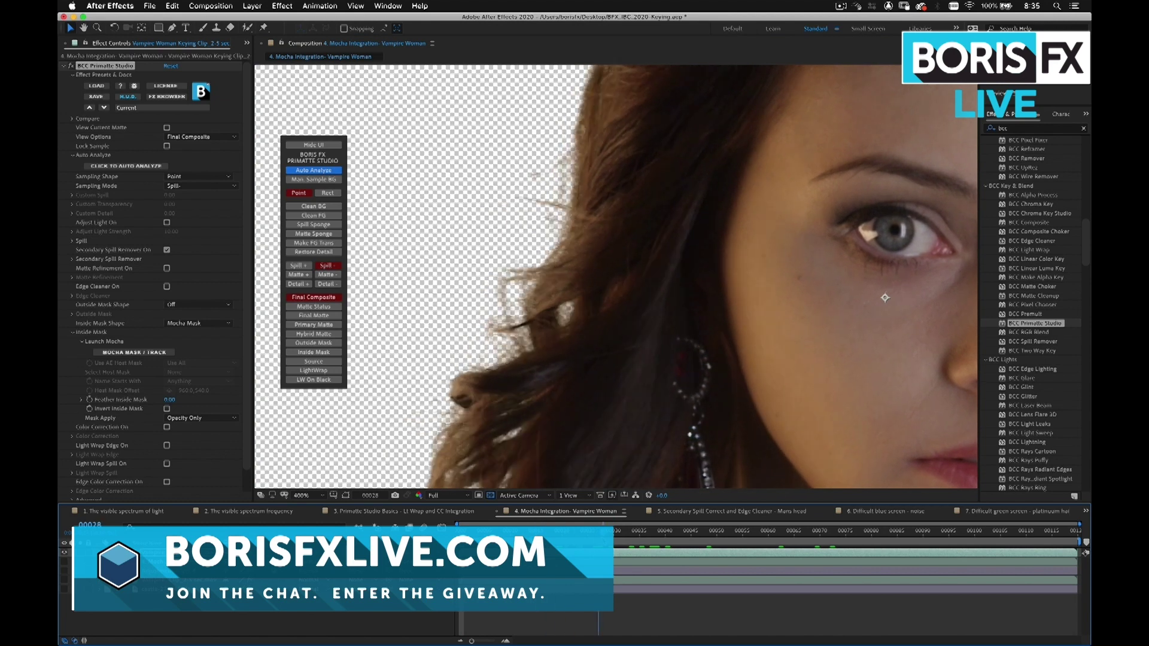
pyautogui.press('space')
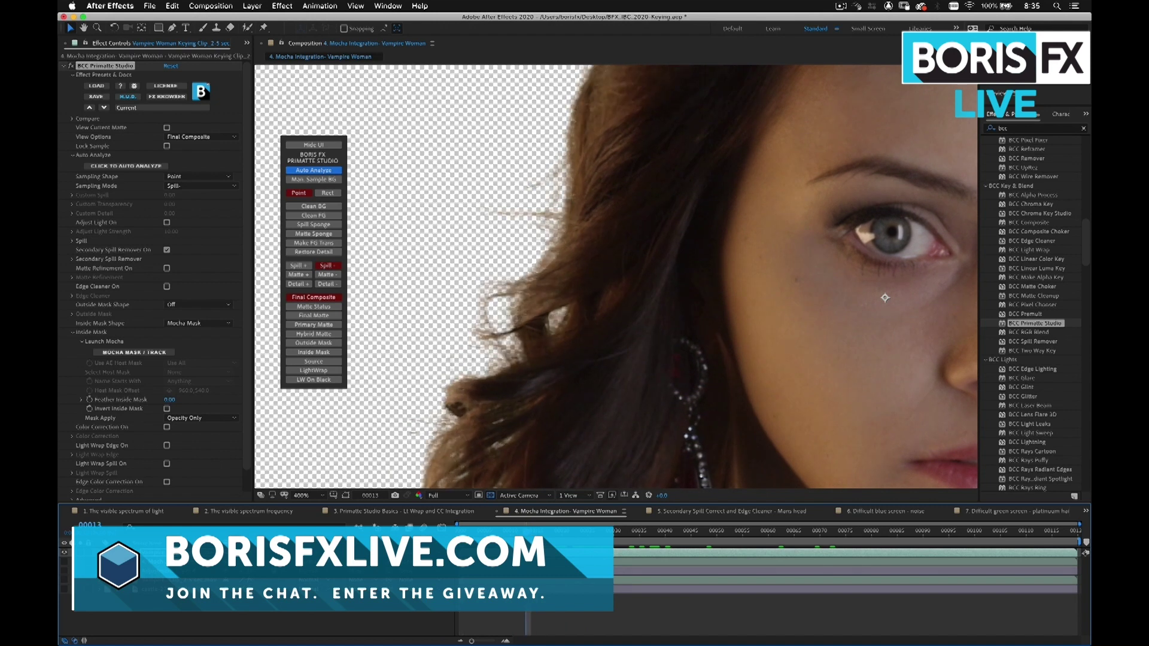
pyautogui.press(',')
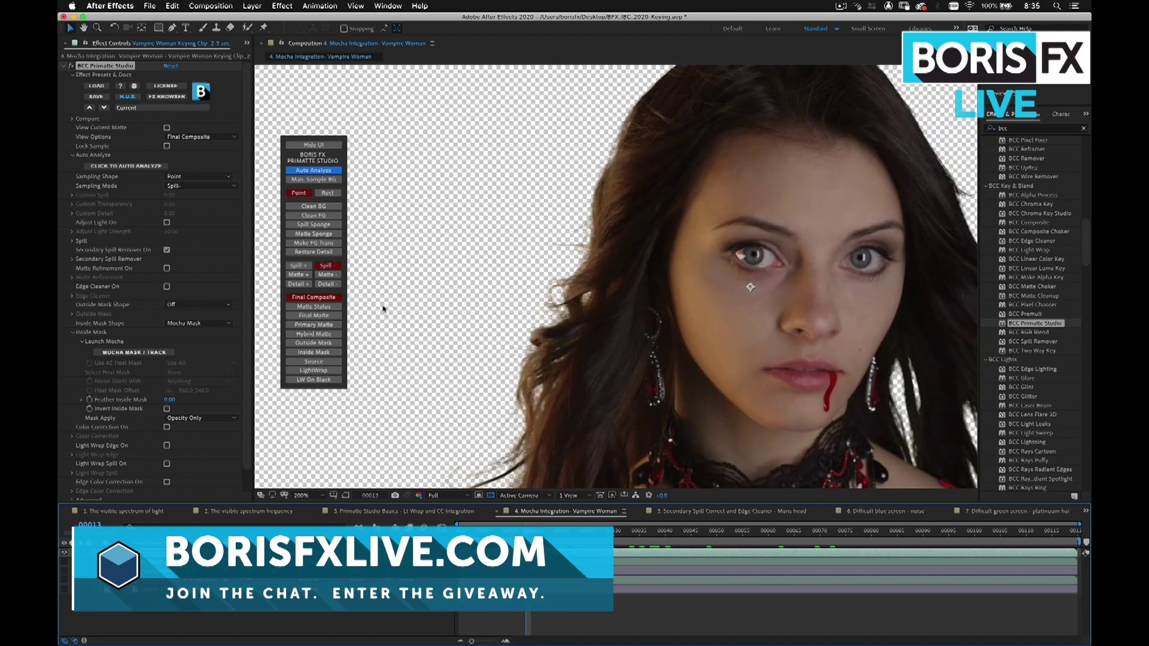
# Collapse the inside mask settings, turn on the Edge Cleaner and open the Secondary Spill Remover settings.
pyautogui.click(72, 333)
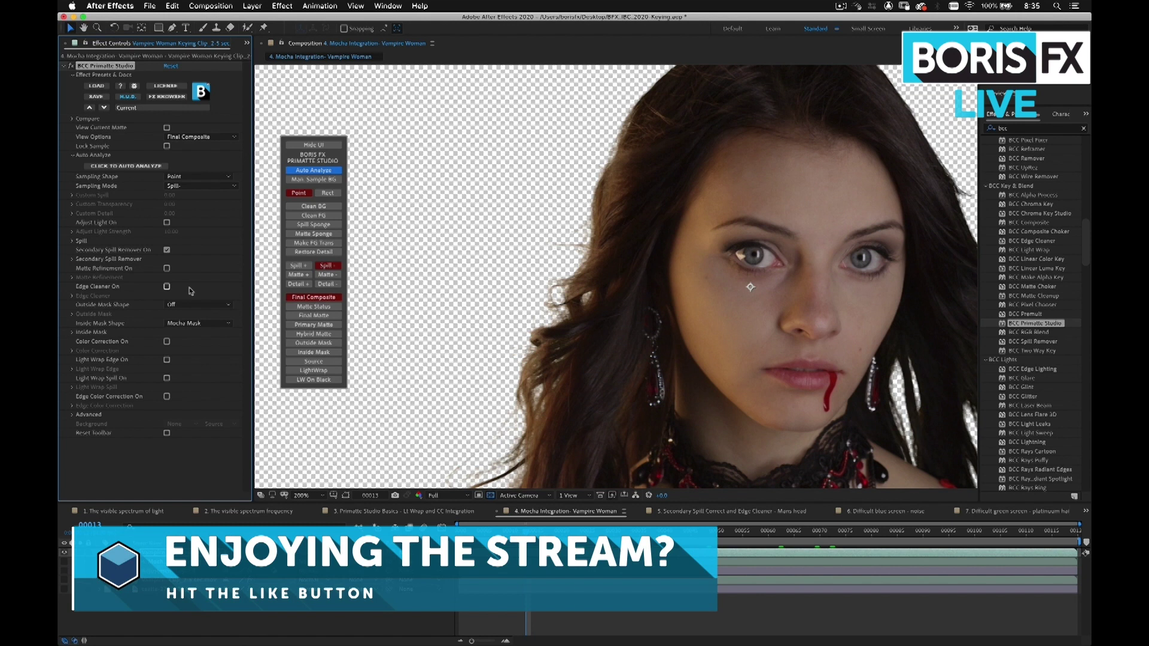
pyautogui.click(167, 288)
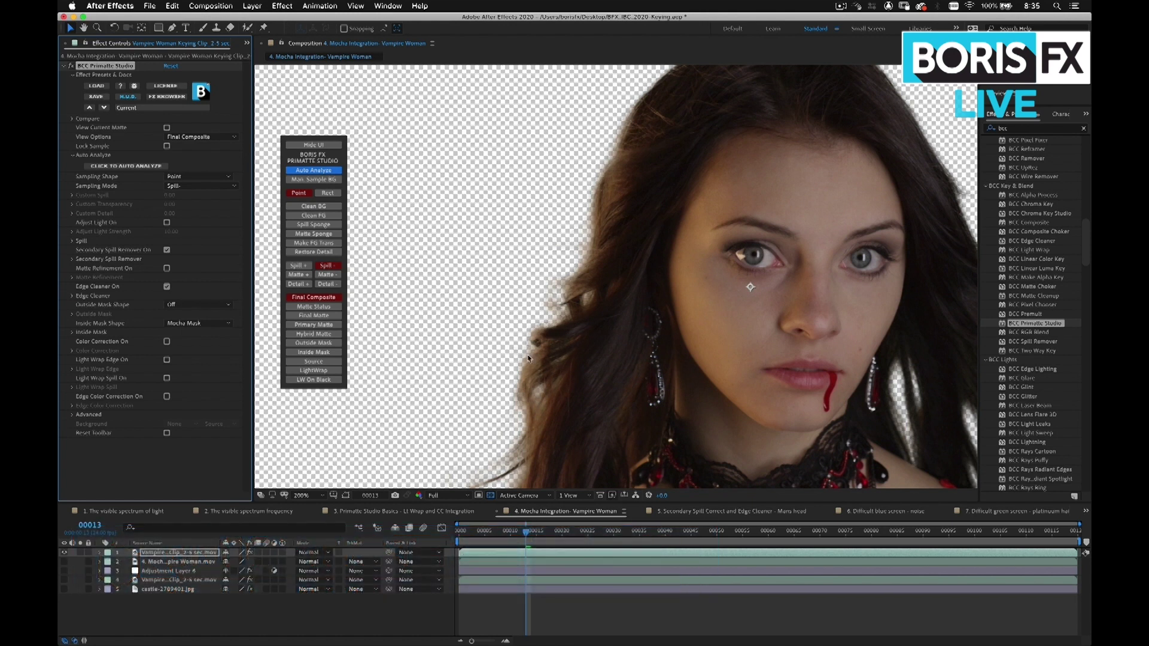
pyautogui.click(73, 260)
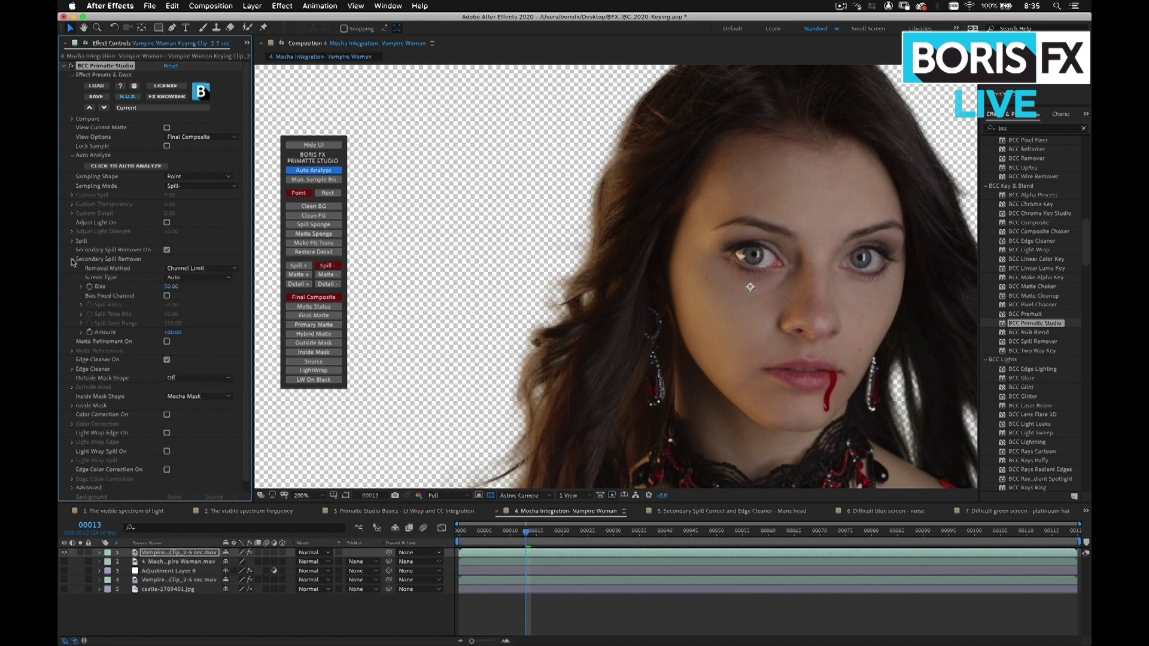
# Set the Secondary Spill Remover amount to 50 and check the woman's hair on other frames.
pyautogui.click(174, 333)
pyautogui.write('50')
pyautogui.press('Return')
pyautogui.click(636, 532)
pyautogui.moveTo(636, 531); pyautogui.dragTo(496, 542)
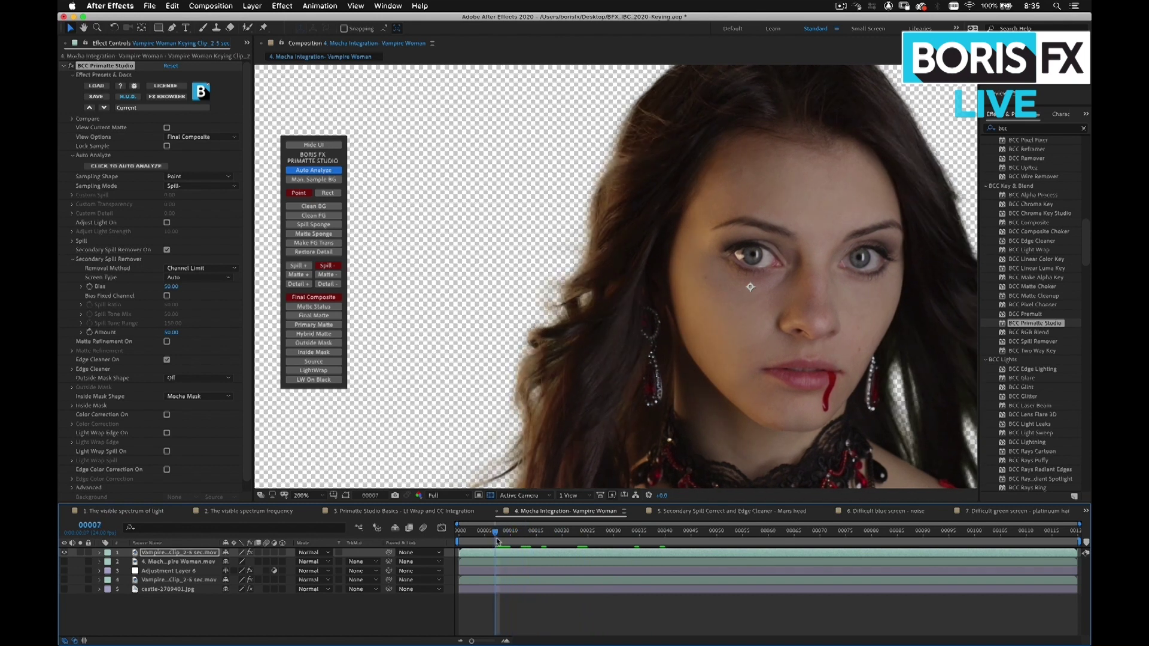
# Set the spill replace mode to Softened BG with castle-2789401.jpg as the background layer, and check the spill across several frames.
pyautogui.click(72, 241)
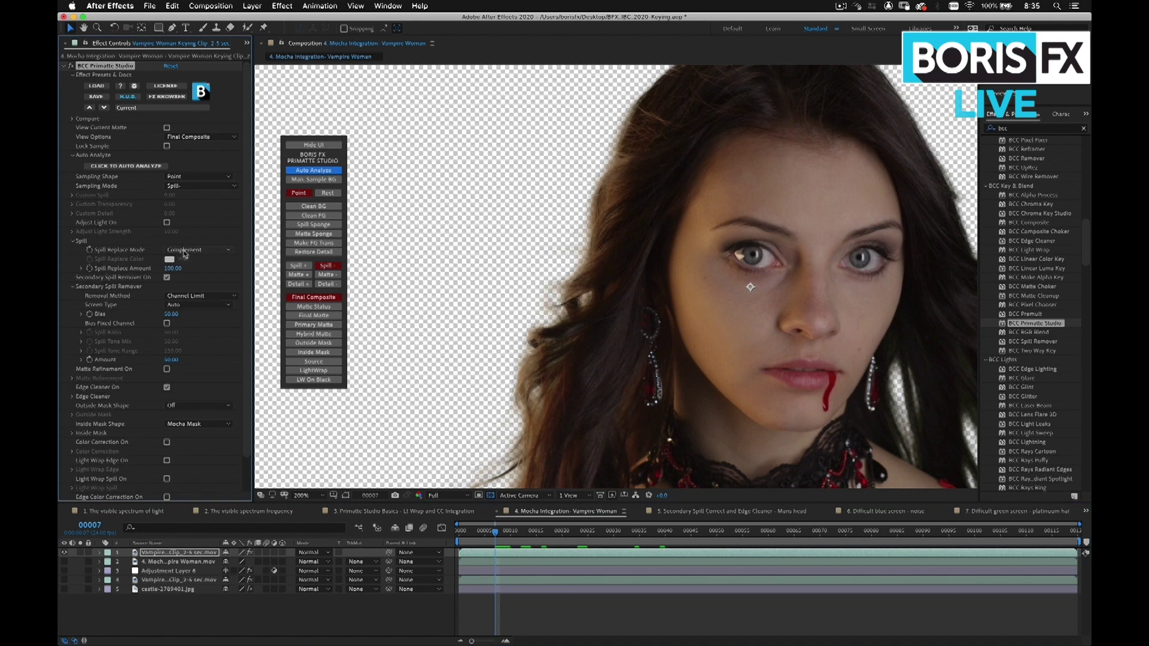
pyautogui.click(185, 253)
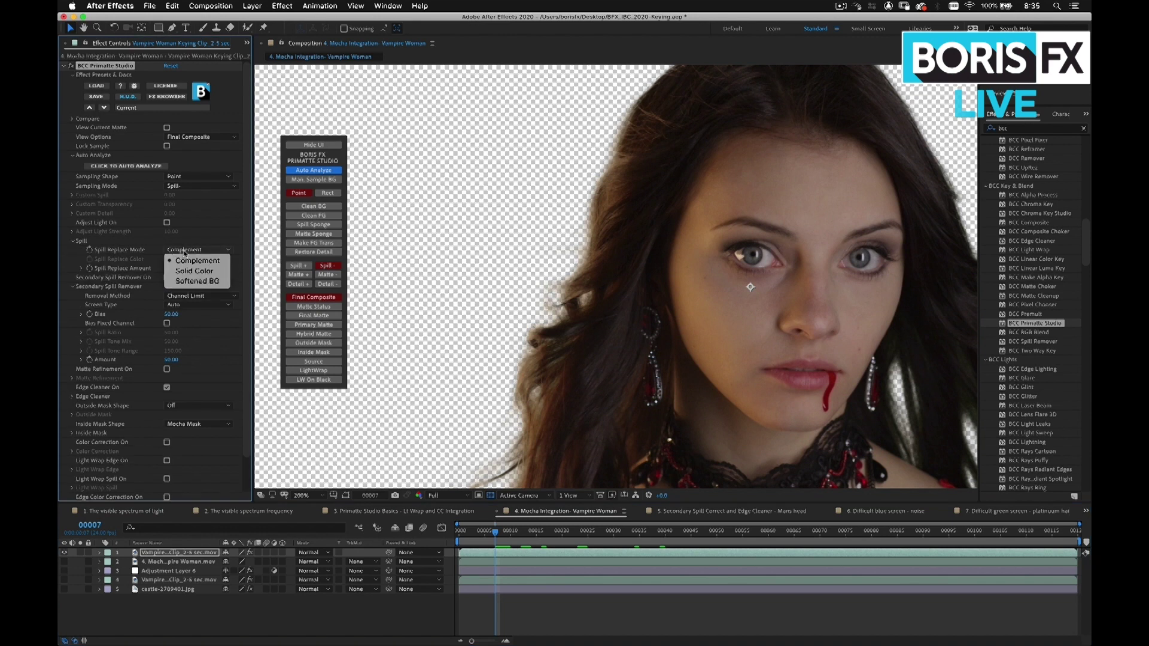
pyautogui.click(181, 282)
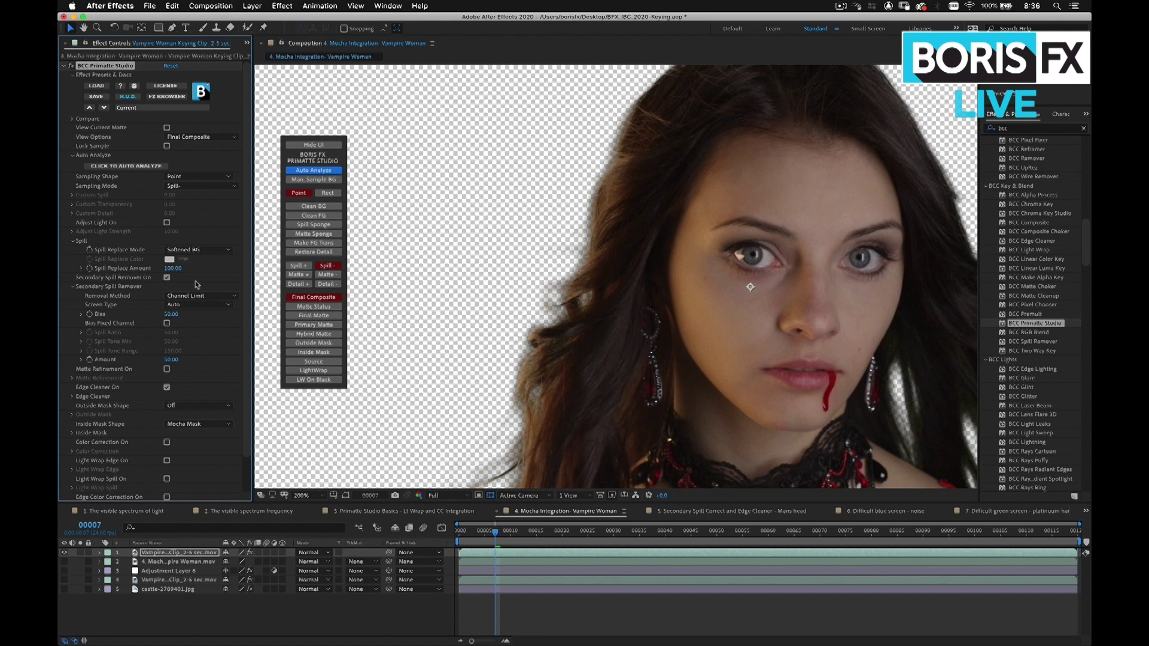
pyautogui.scroll(-3, 248, 466)
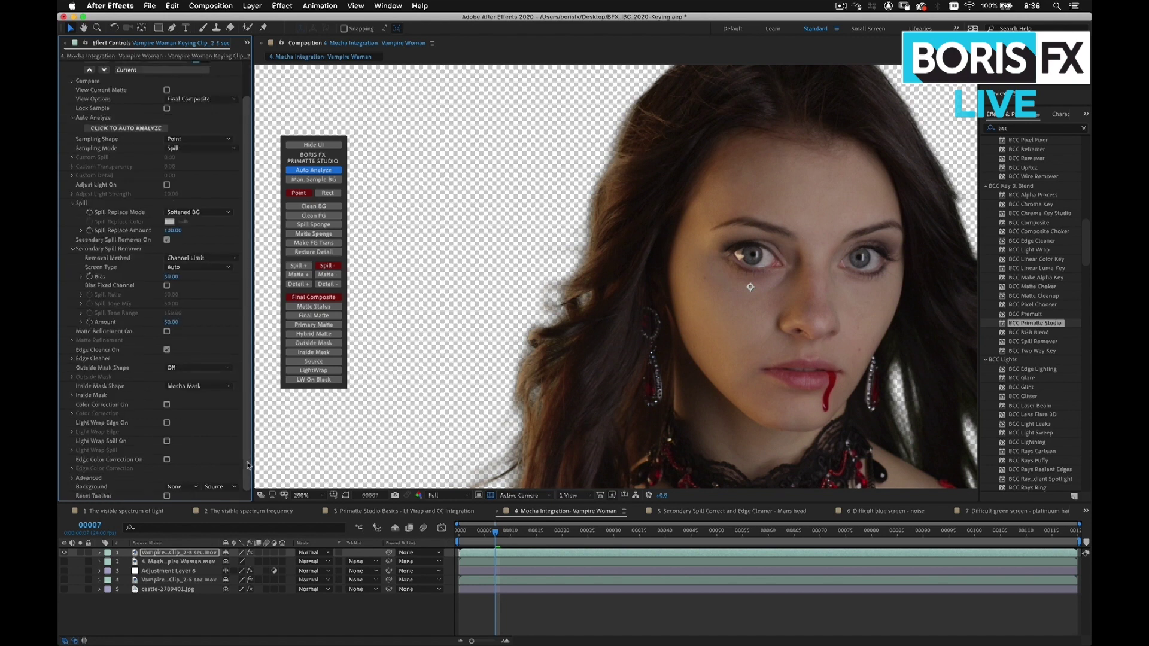
pyautogui.click(179, 486)
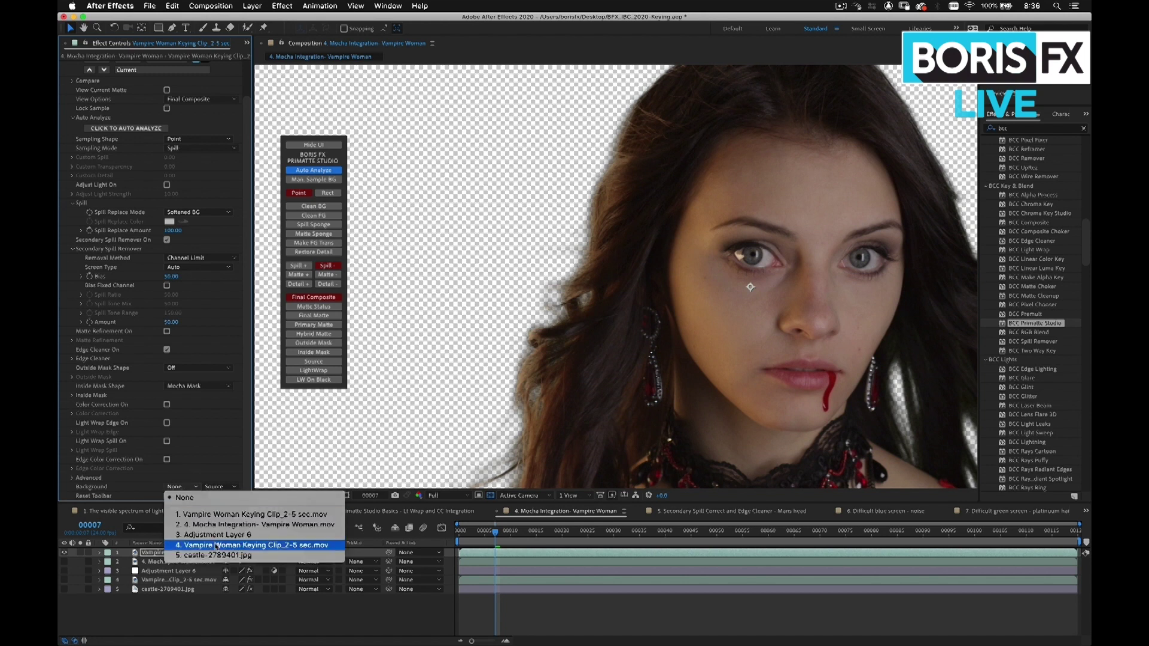
pyautogui.click(218, 556)
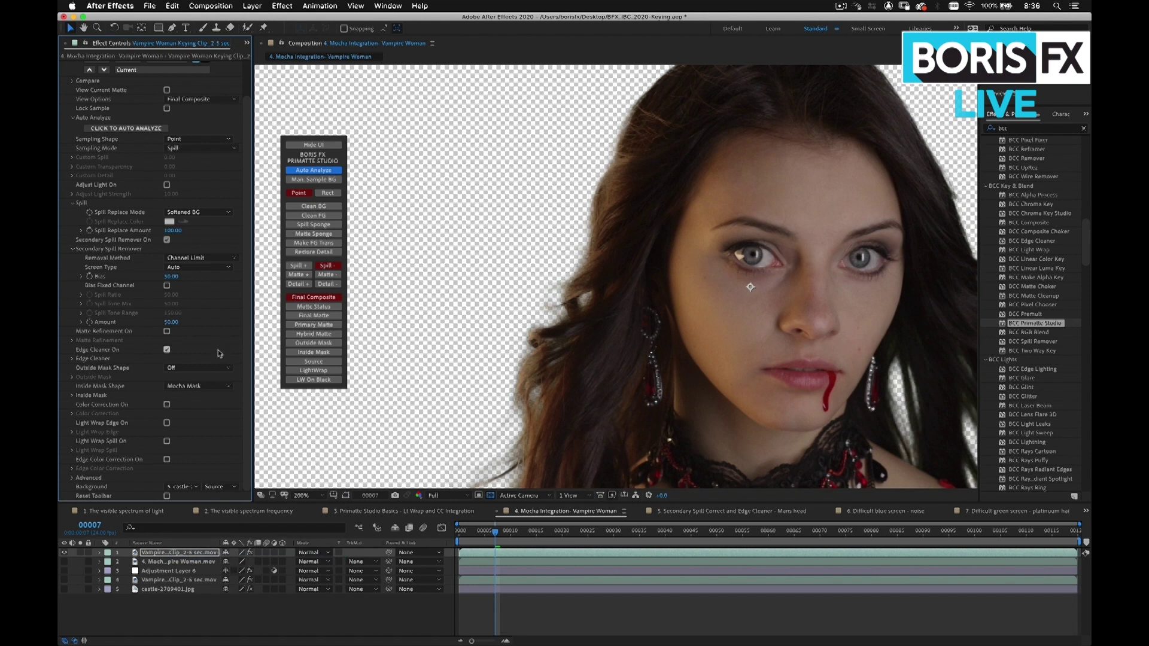
pyautogui.moveTo(591, 533); pyautogui.dragTo(460, 533)
pyautogui.click(738, 532)
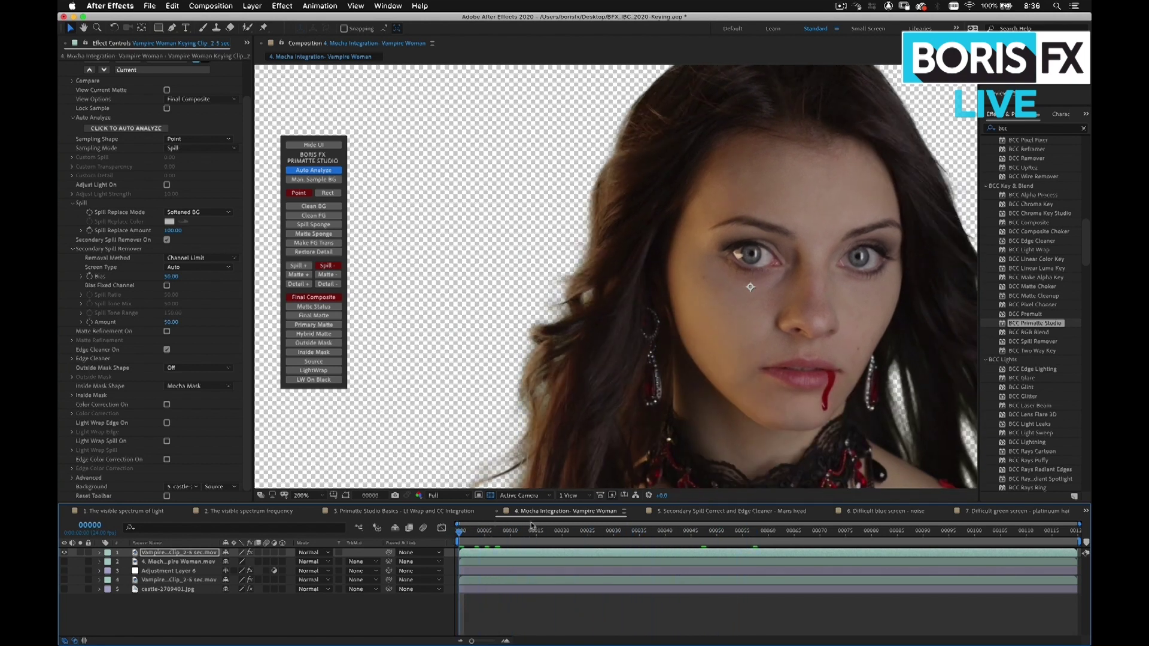
# Collapse the Spill and Secondary Spill Remover settings and show the castle layer behind the whole woman at 100%.
pyautogui.press(',')
pyautogui.press('h')
pyautogui.moveTo(766, 363); pyautogui.dragTo(723, 348)
pyautogui.press('v')
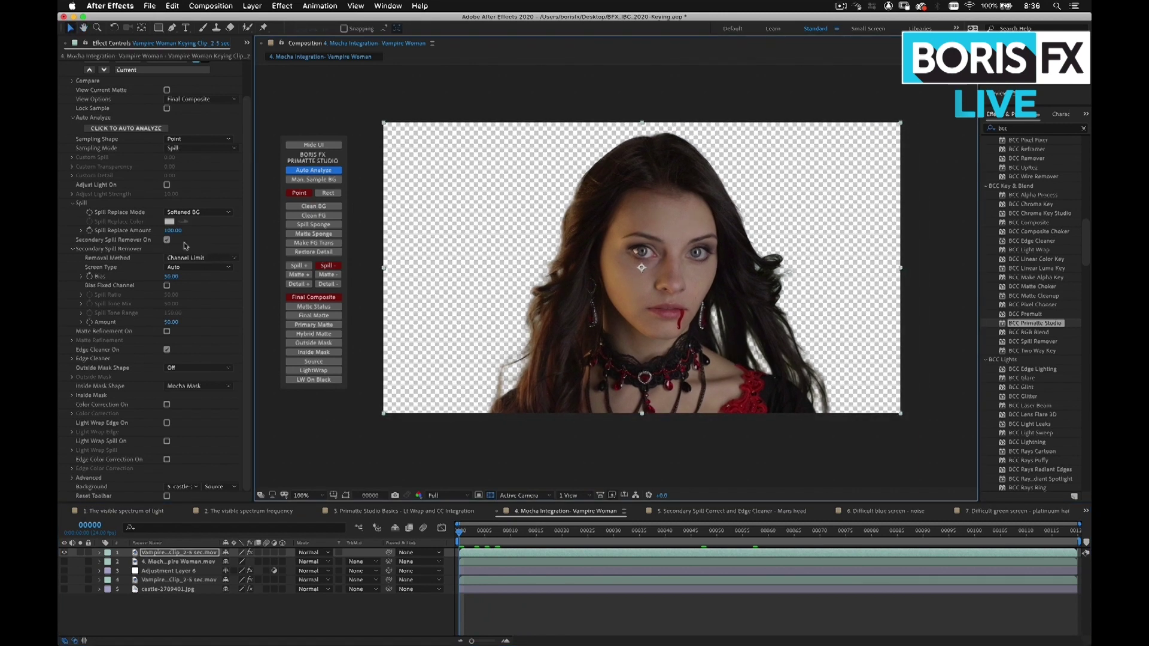
pyautogui.click(74, 251)
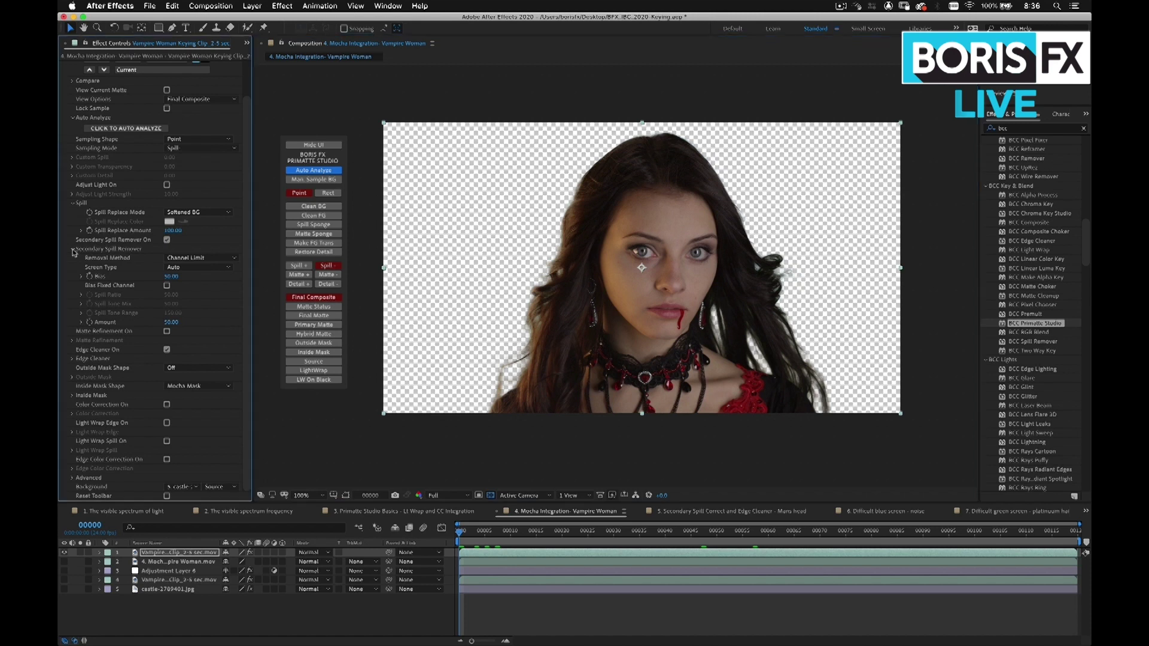
pyautogui.click(75, 252)
pyautogui.click(73, 241)
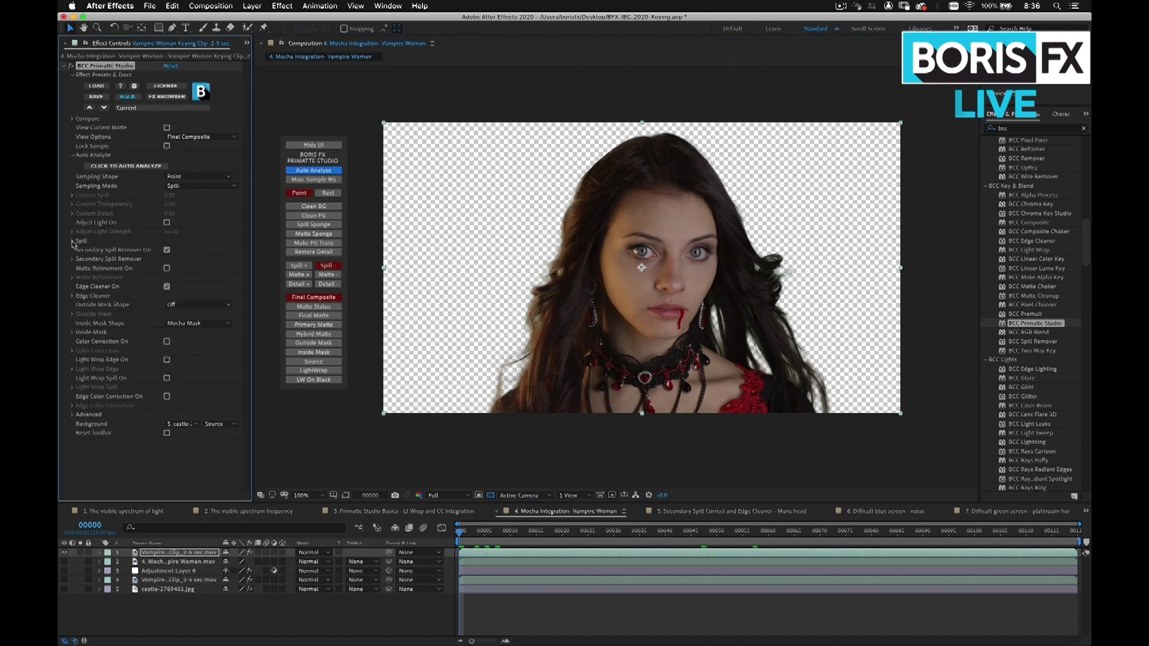
pyautogui.click(65, 590)
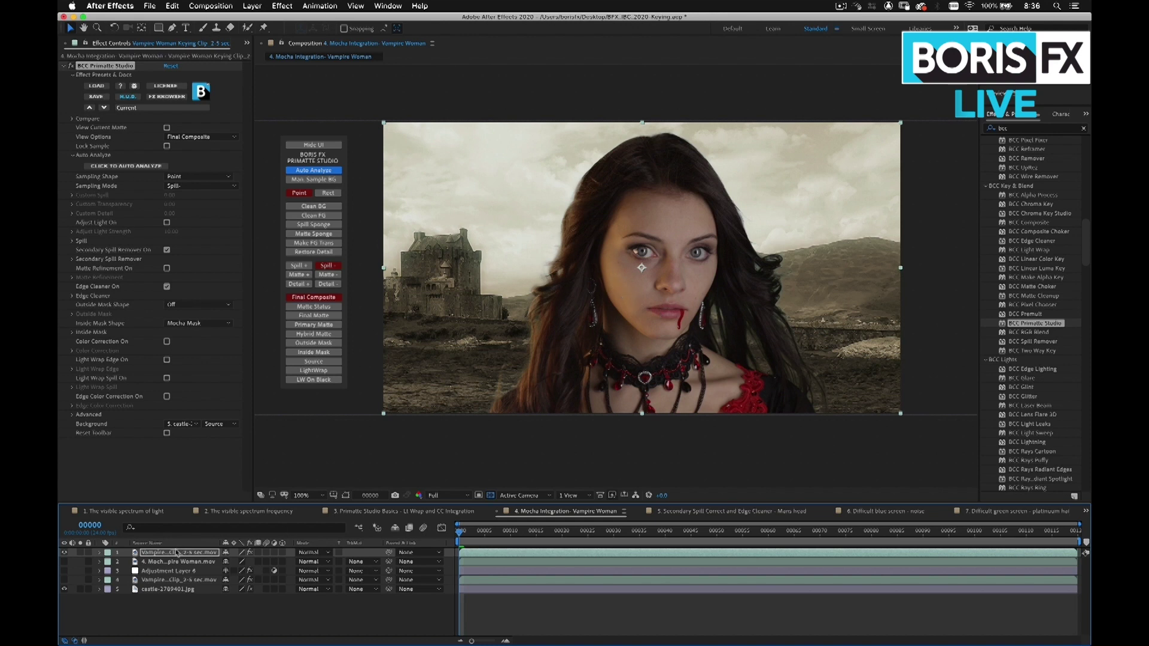
# Move the keyed vampire clip below Adjustment Layer 6, then make that adjustment layer visible and select it.
pyautogui.moveTo(174, 553); pyautogui.dragTo(172, 576)
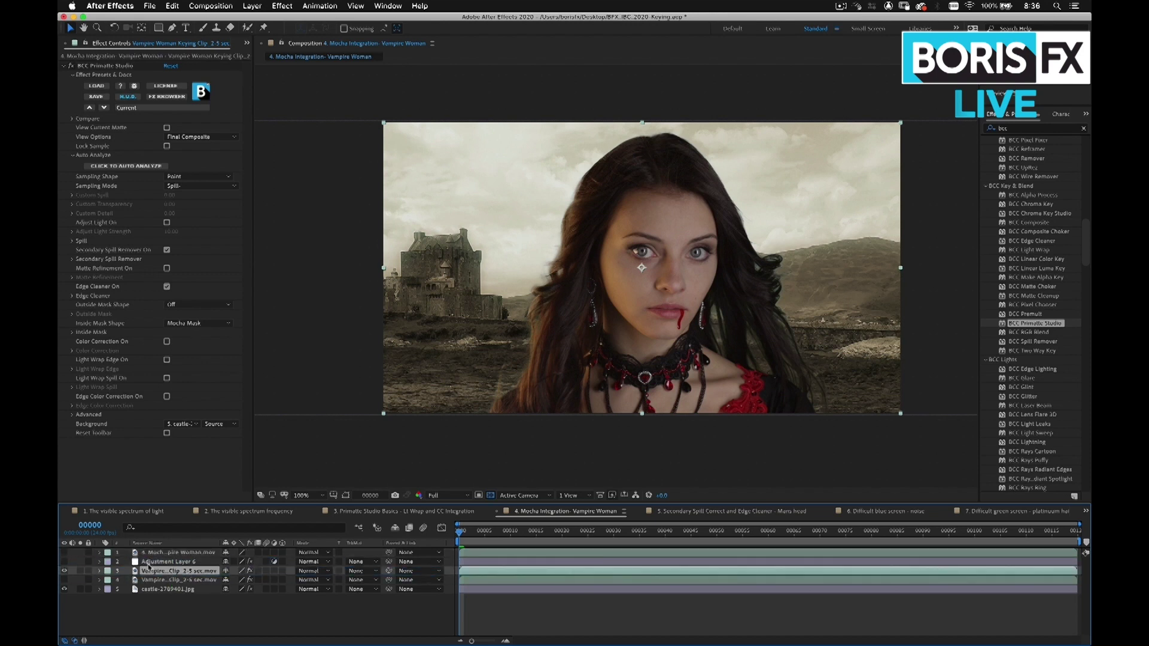
pyautogui.click(64, 563)
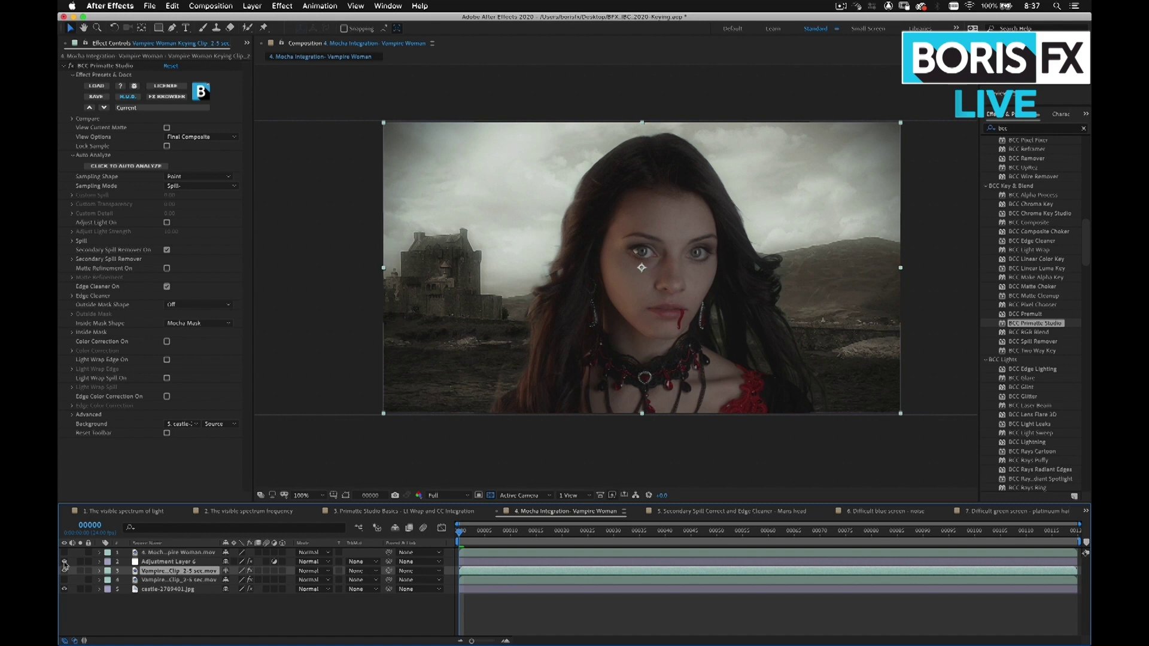
pyautogui.click(144, 563)
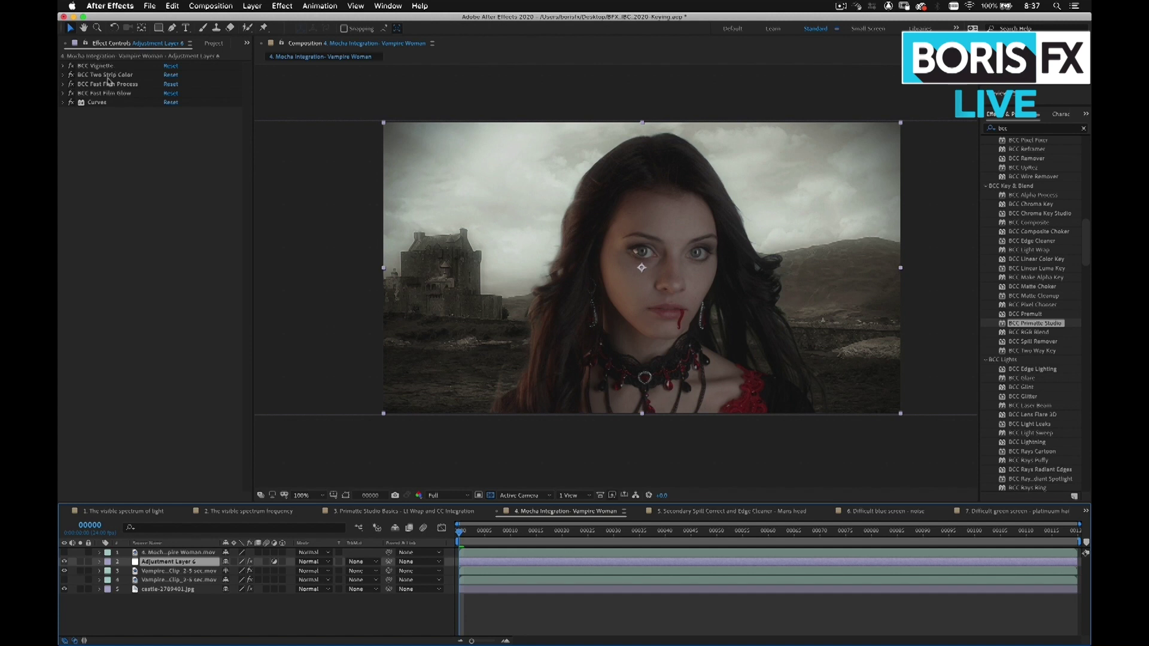
# Switch off the adjustment layer's effects and compare BCC Vignette, Two Strip Color, Fast Film Process and Fast Film Glow by re-enabling them one by one.
pyautogui.click(71, 69)
pyautogui.moveTo(71, 69); pyautogui.dragTo(72, 105)
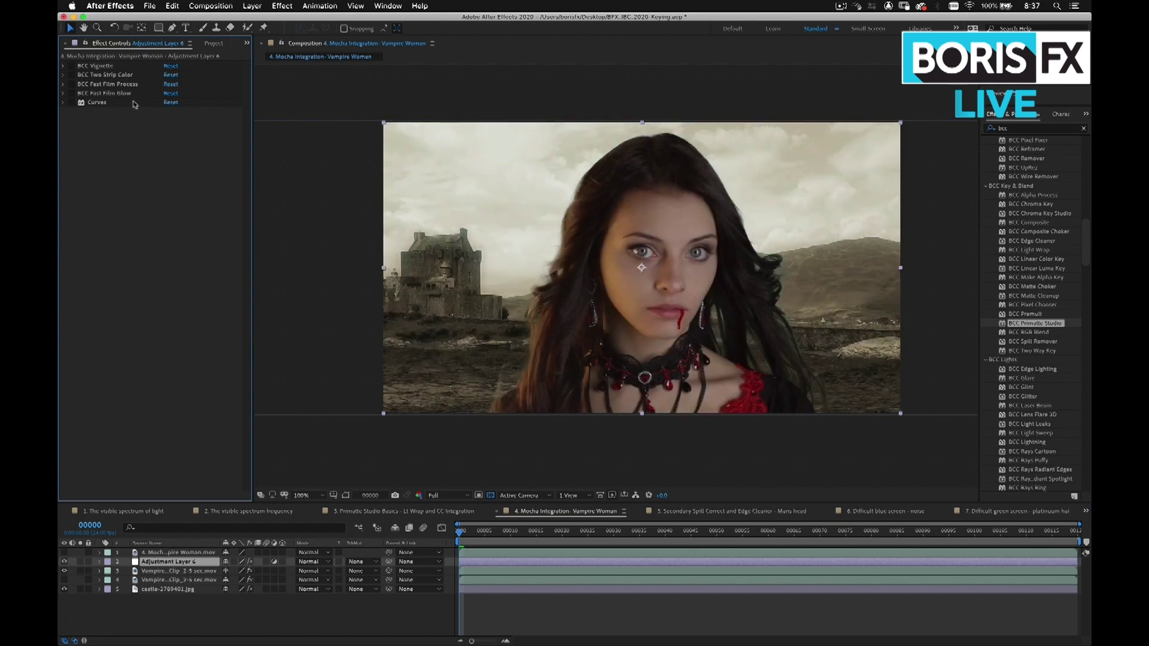
pyautogui.click(72, 66)
pyautogui.click(71, 66)
pyautogui.click(72, 66)
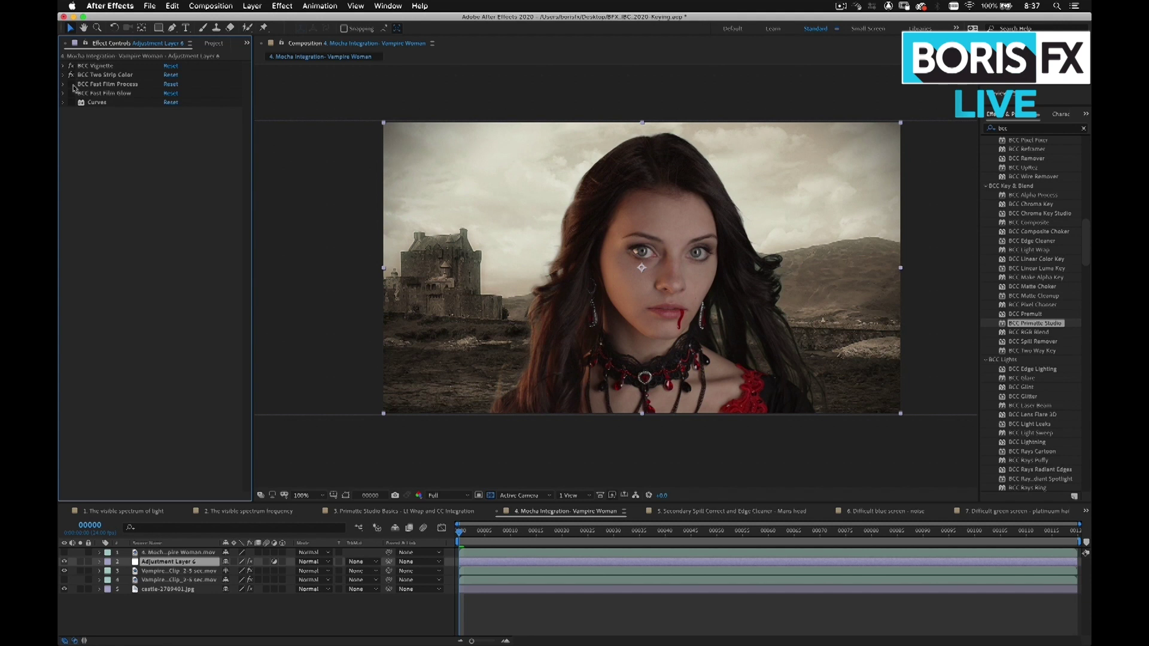
pyautogui.click(72, 84)
pyautogui.click(71, 84)
pyautogui.click(72, 84)
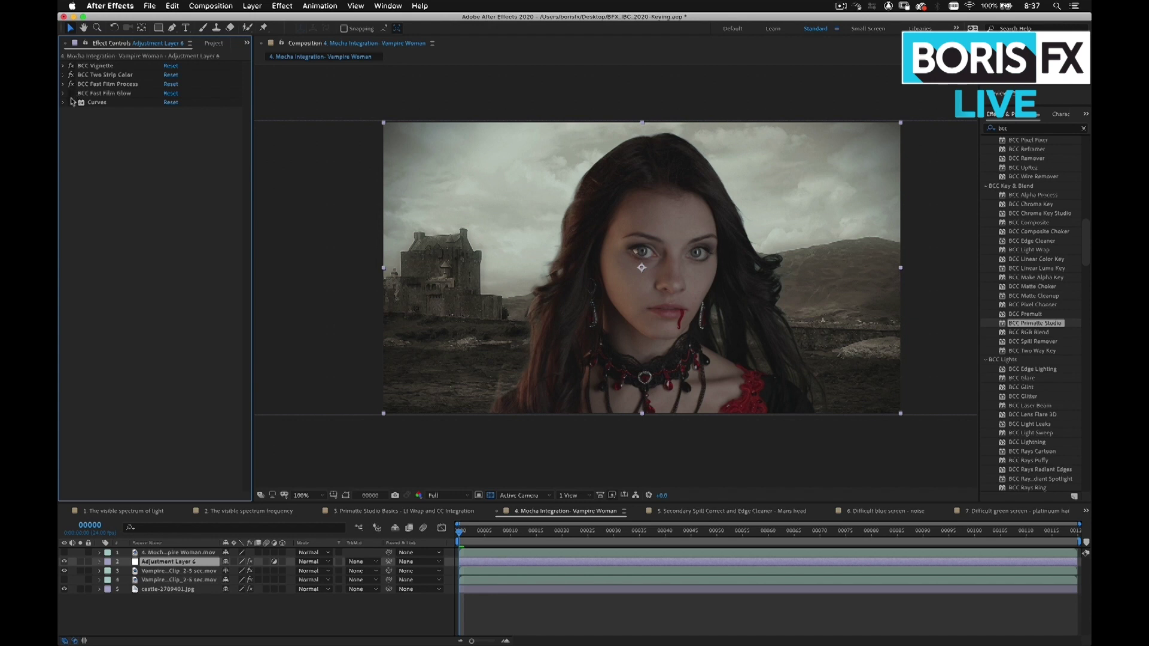
pyautogui.click(72, 94)
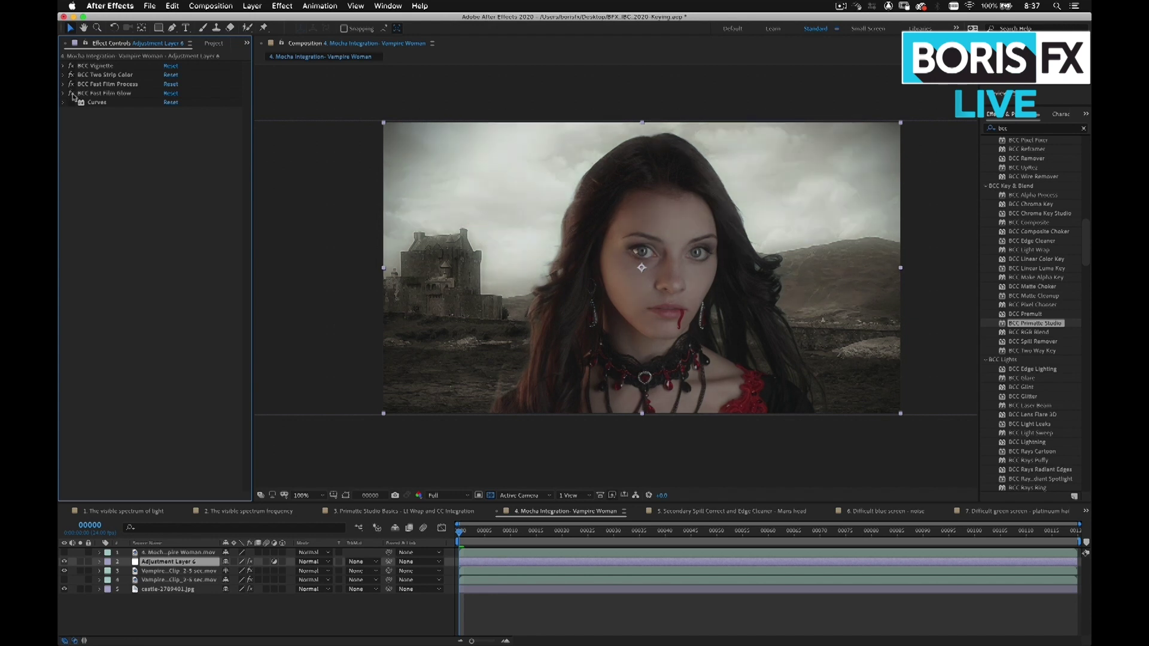
pyautogui.click(72, 94)
pyautogui.click(71, 94)
# Hide the newly keyed vampire clip, show and select the prepared version beneath it, and collapse its Primatte Studio settings.
pyautogui.click(65, 573)
pyautogui.click(64, 580)
pyautogui.click(148, 580)
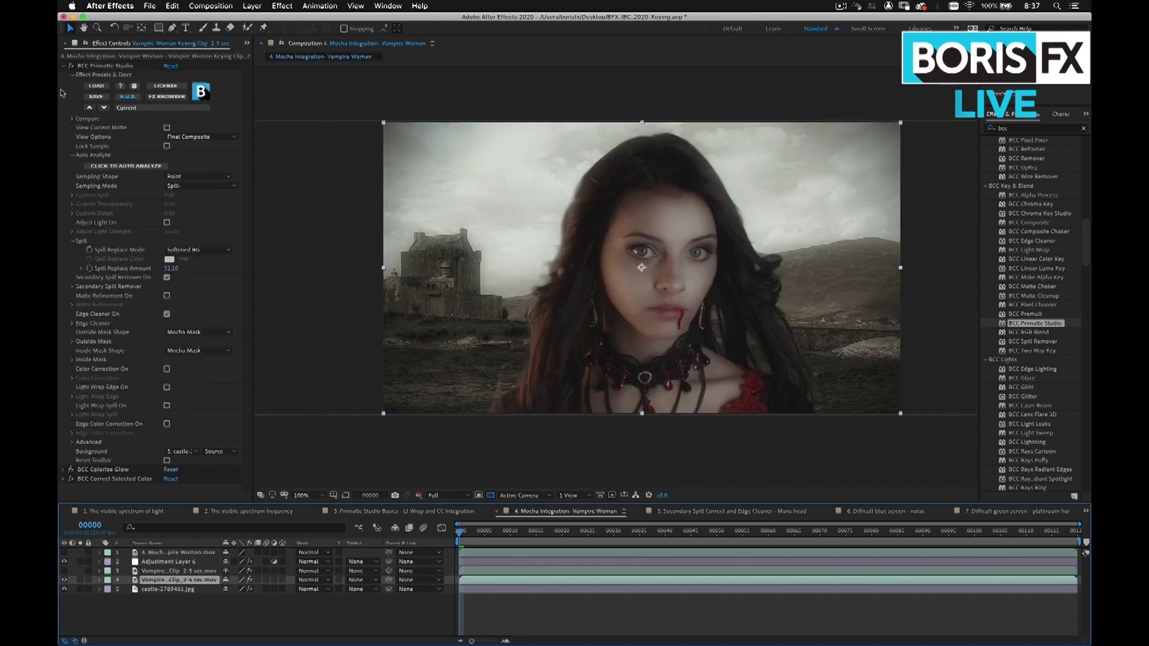
pyautogui.click(63, 66)
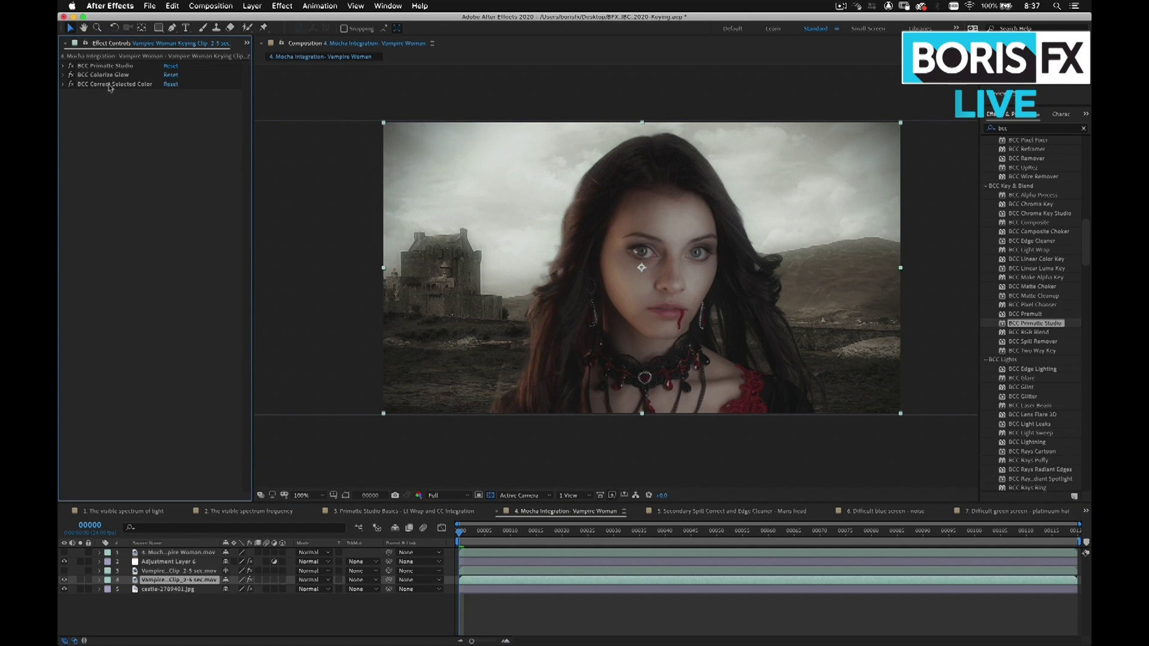
# Toggle BCC Colorize Glow and BCC Correct Selected Color on the prepared clip to compare their effect on the woman.
pyautogui.click(71, 75)
pyautogui.click(71, 84)
pyautogui.click(71, 75)
pyautogui.click(72, 75)
pyautogui.click(71, 75)
pyautogui.click(71, 75)
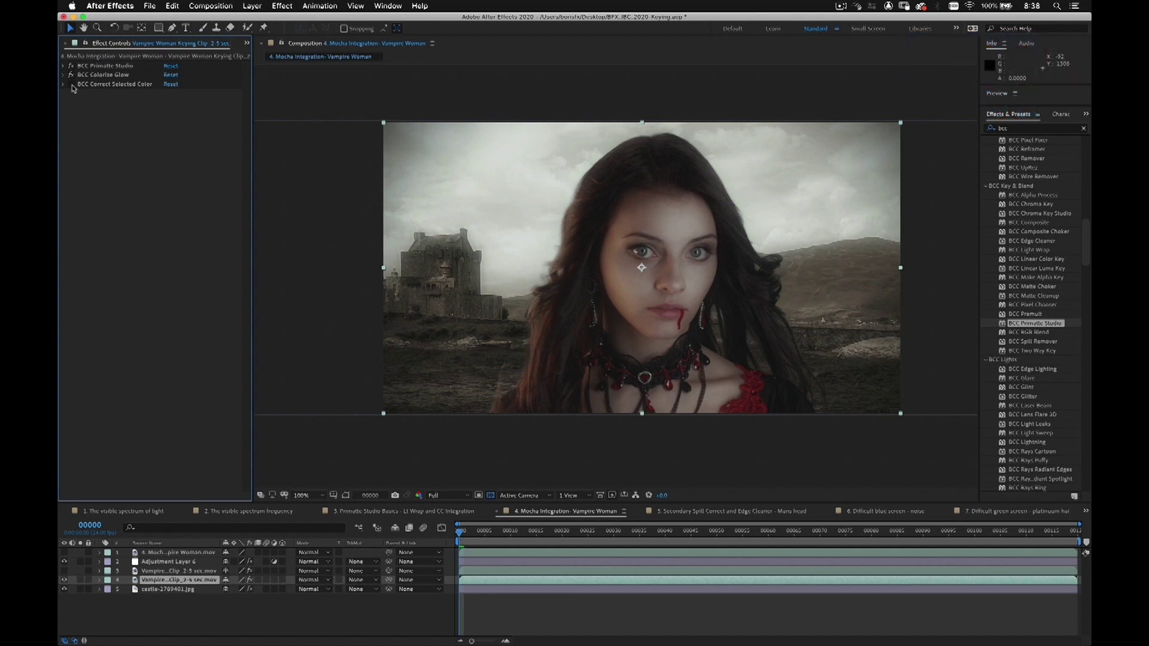
# Examine the BCC Correct Selected Color settings, collapse them and review the graded castle composite on other frames.
pyautogui.click(100, 84)
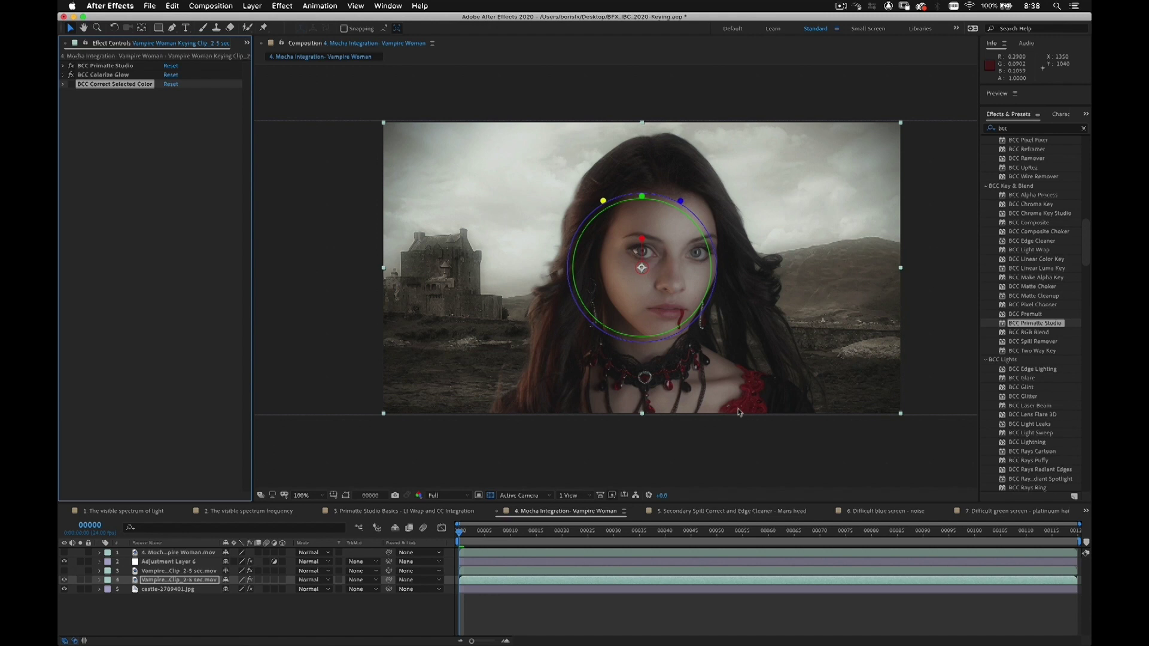
pyautogui.click(64, 85)
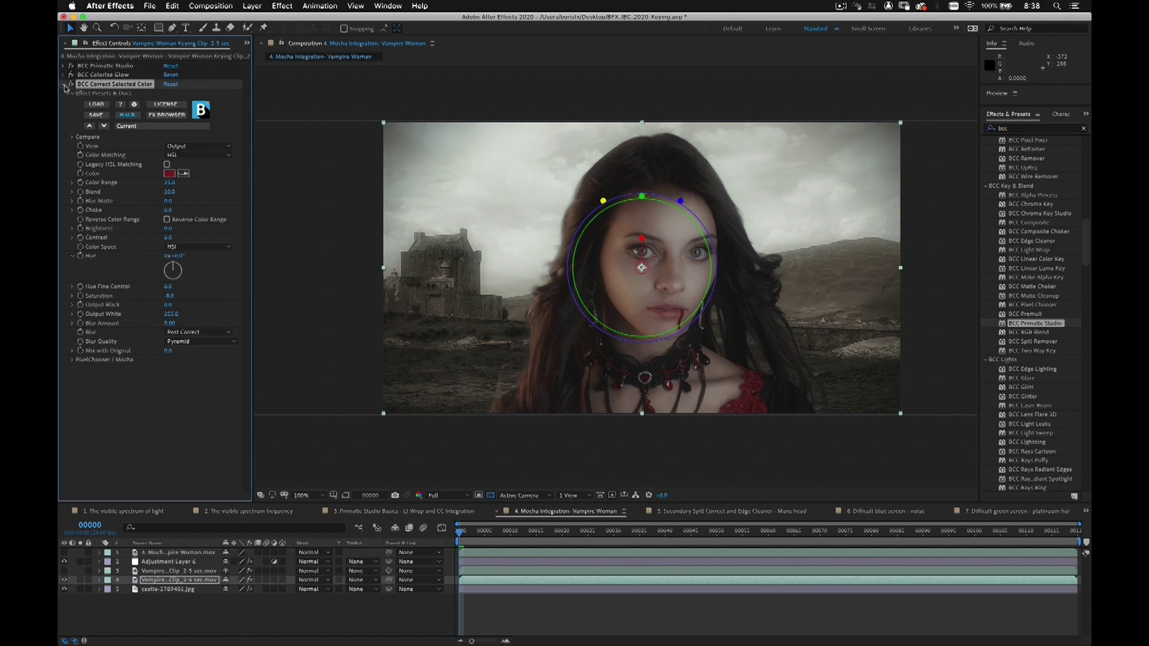
pyautogui.click(64, 85)
pyautogui.click(165, 181)
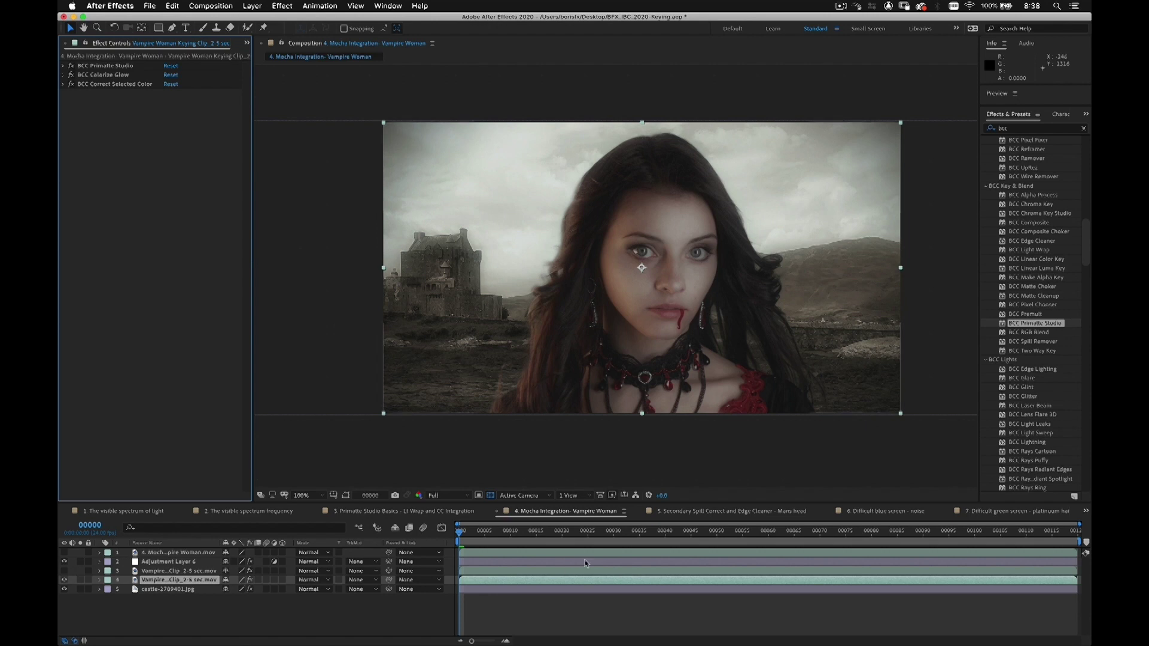
pyautogui.moveTo(575, 534); pyautogui.dragTo(731, 532)
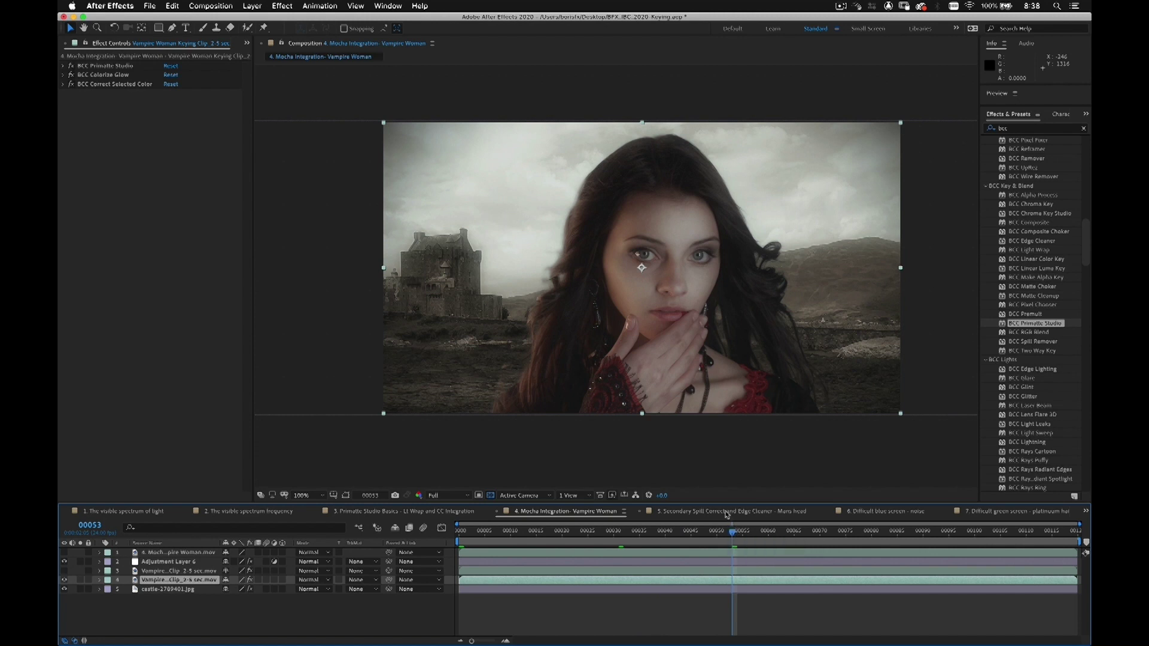
# Switch to the Secondary Spill Correct and Edge Cleaner - Mans head composition and enable its BCC Primatte Studio effect.
pyautogui.click(728, 511)
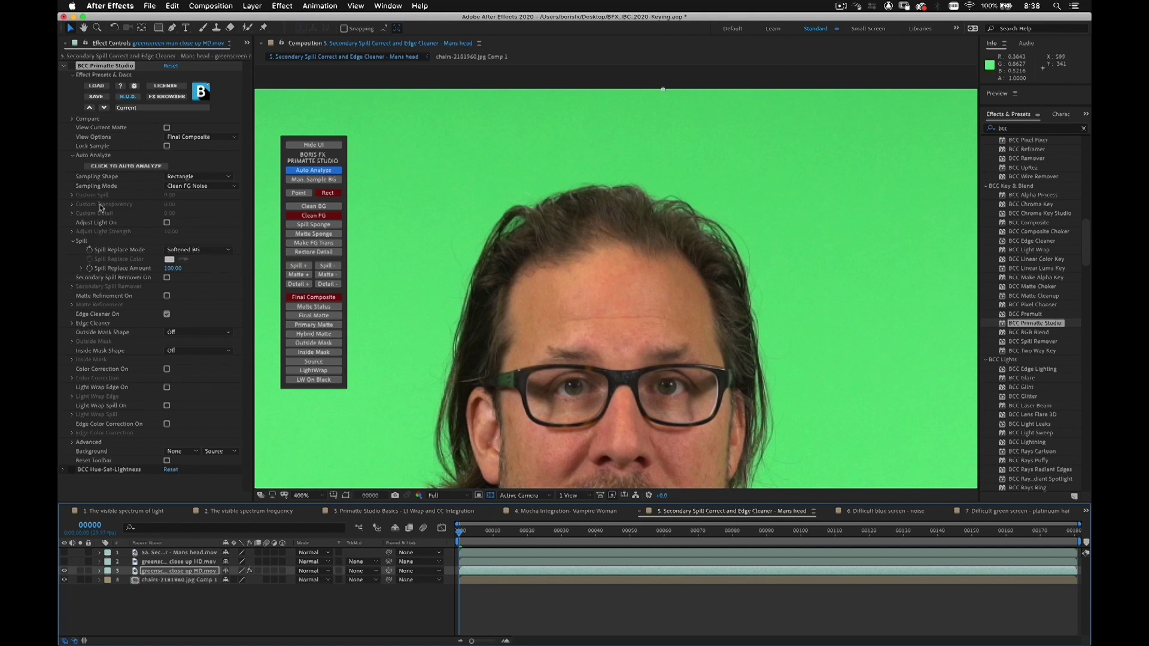
pyautogui.click(73, 69)
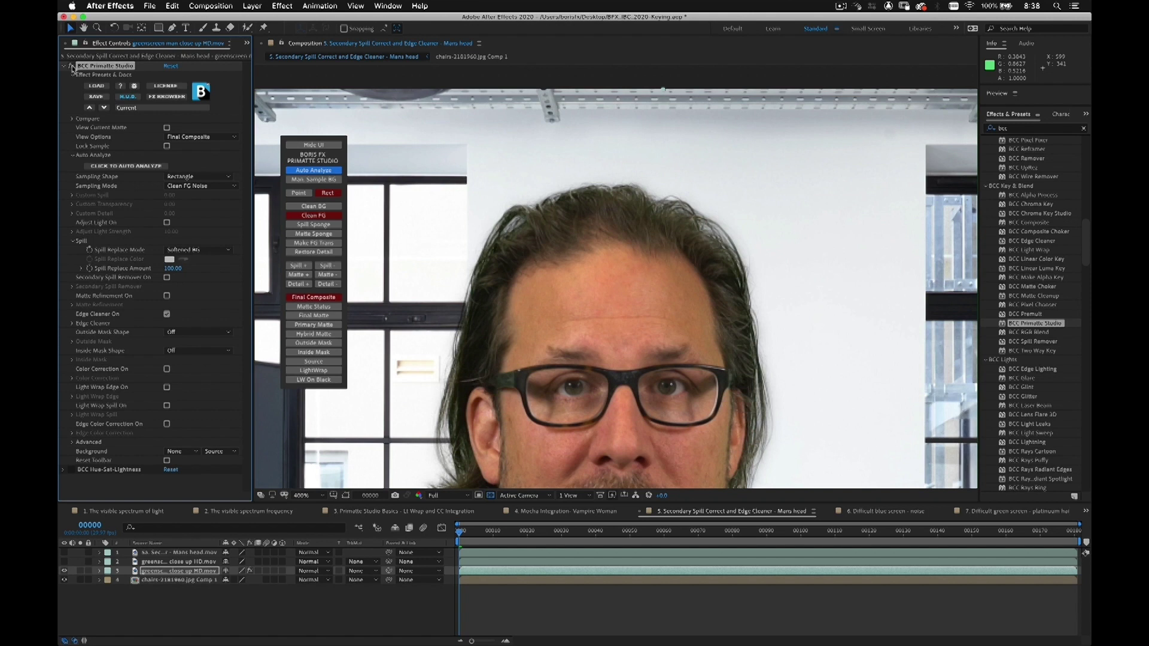
# Enable the Secondary Spill Remover and the Edge Cleaner with Temporal Smoothing, comparing the man's hair edges with edge cleaning off and on.
pyautogui.click(167, 313)
pyautogui.click(167, 278)
pyautogui.click(167, 315)
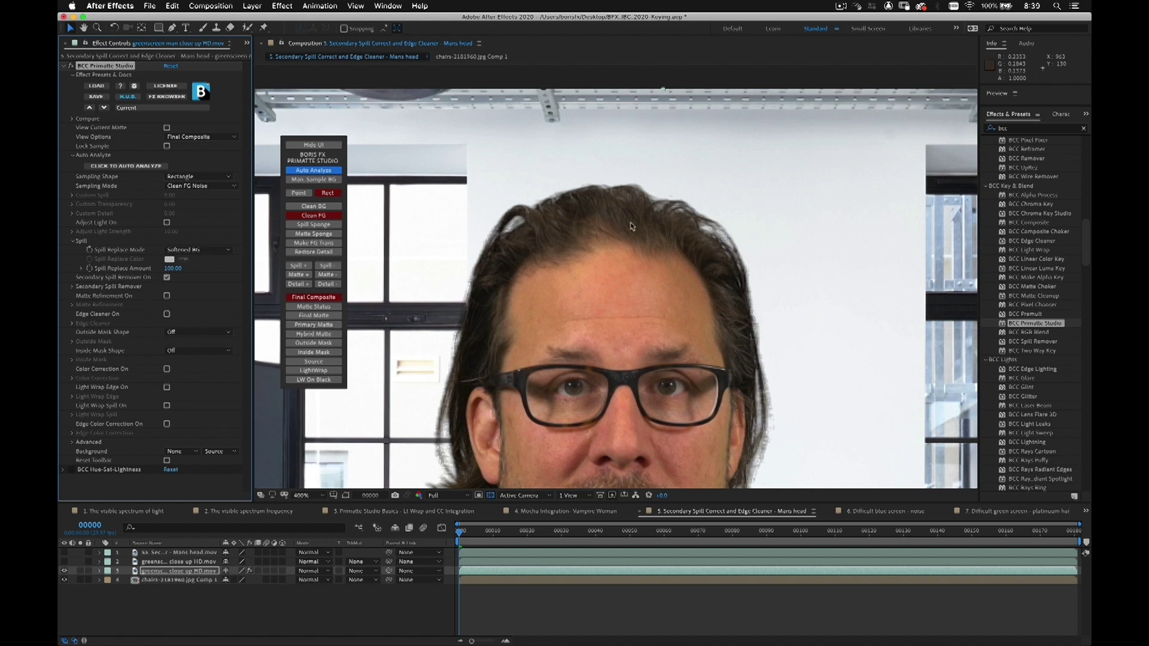
pyautogui.click(167, 314)
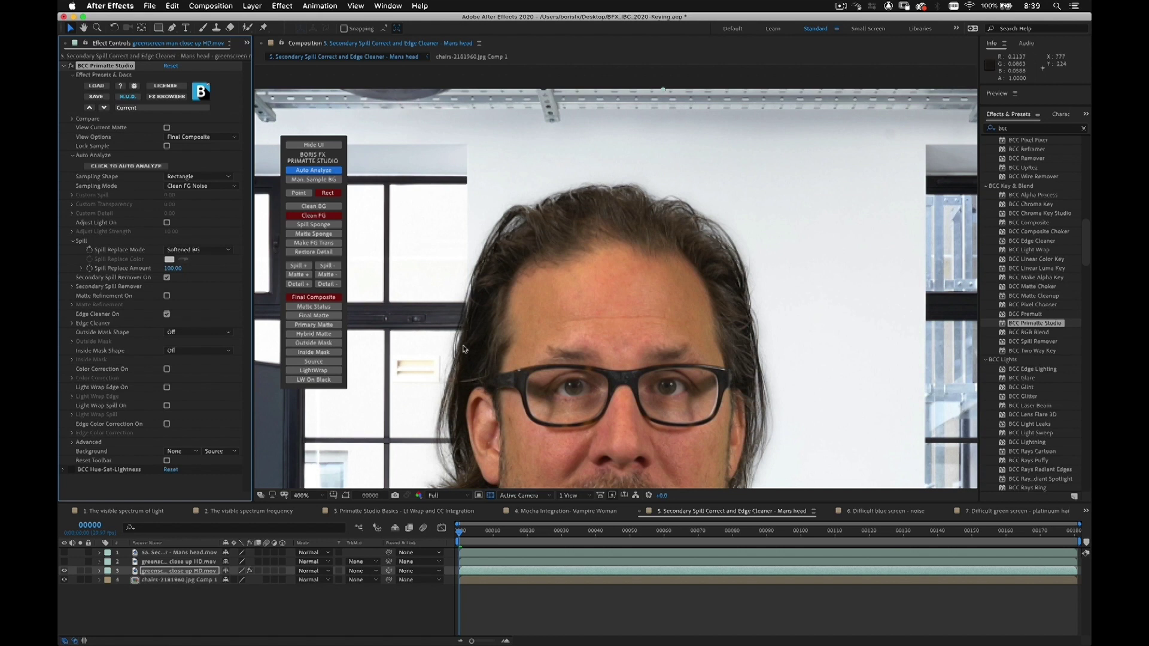
pyautogui.click(73, 326)
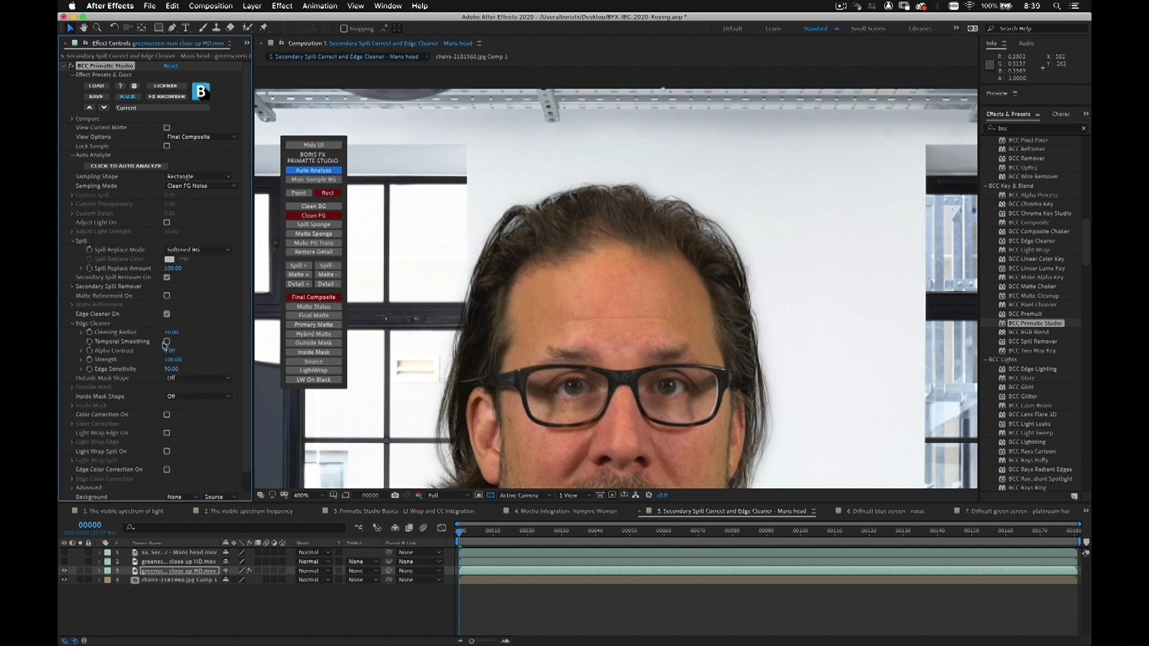
pyautogui.click(167, 342)
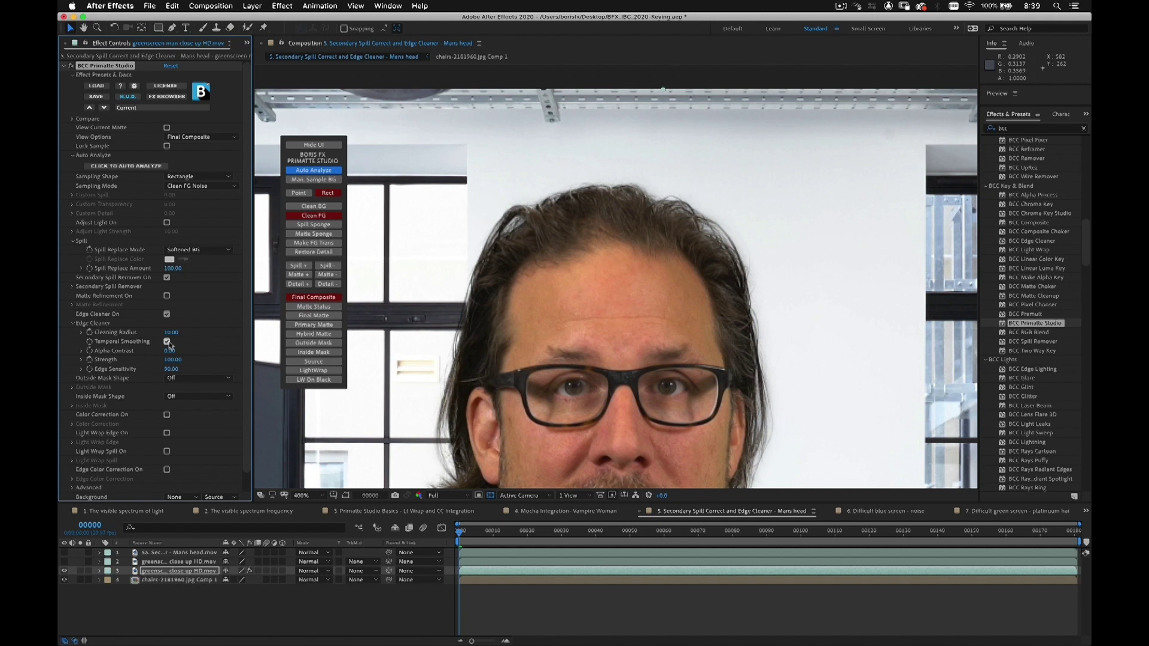
# Switch to the Difficult blue screen - noise composition and examine the blue screen around the woman at 200%.
pyautogui.click(885, 512)
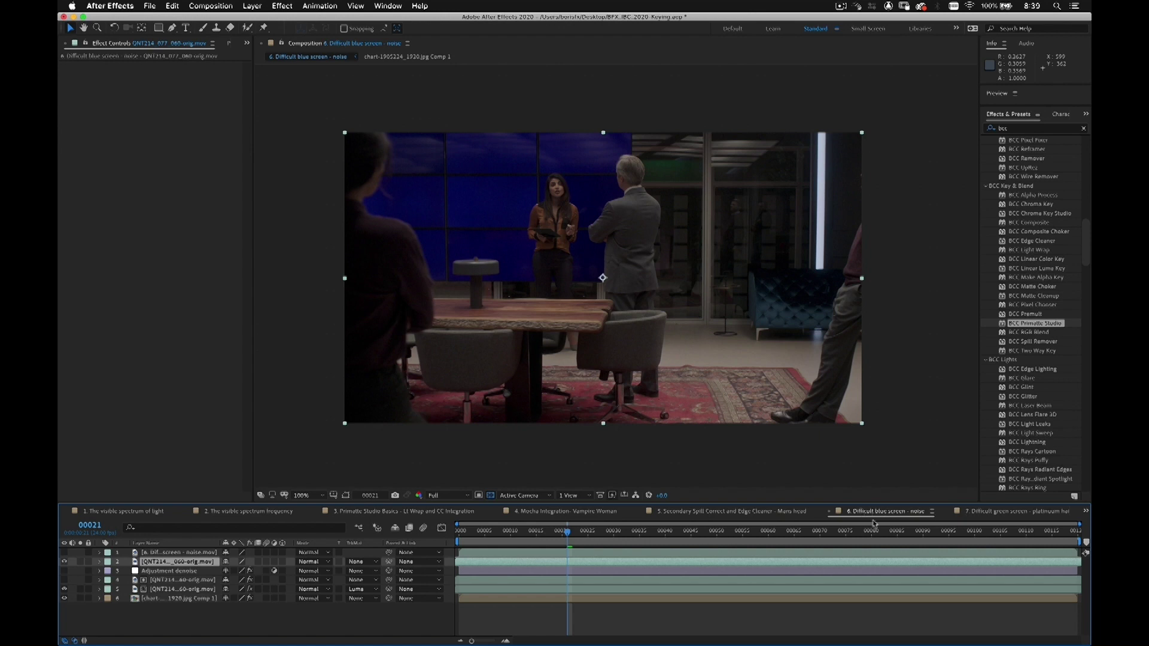
pyautogui.press('.')
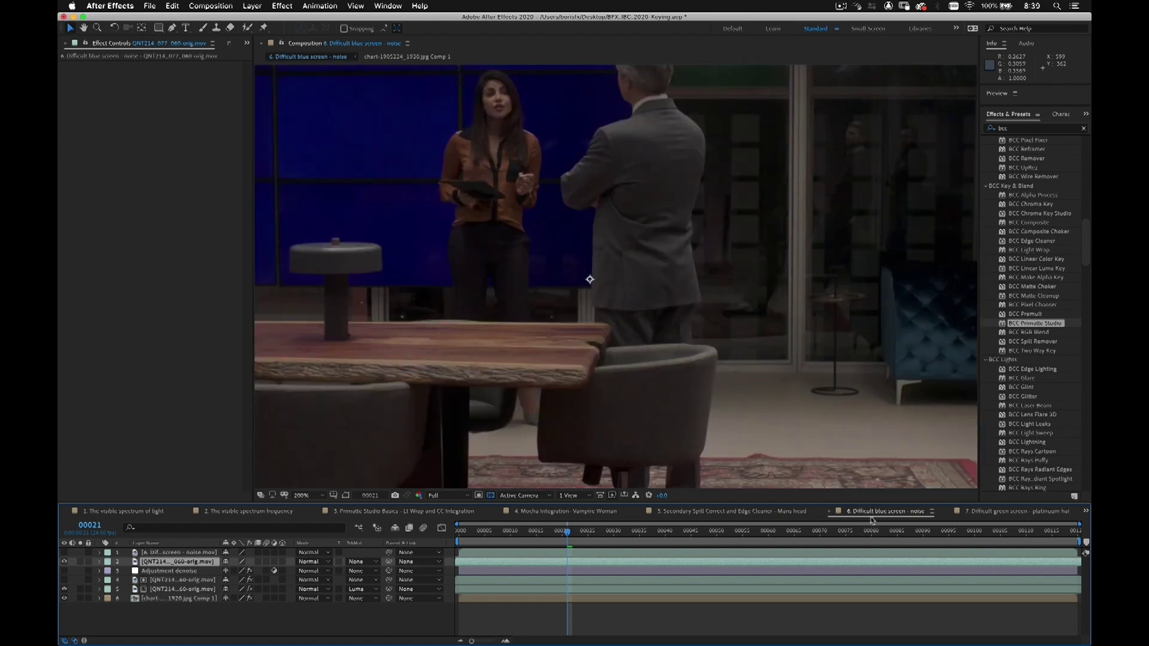
pyautogui.press('h')
pyautogui.moveTo(496, 234); pyautogui.dragTo(640, 349)
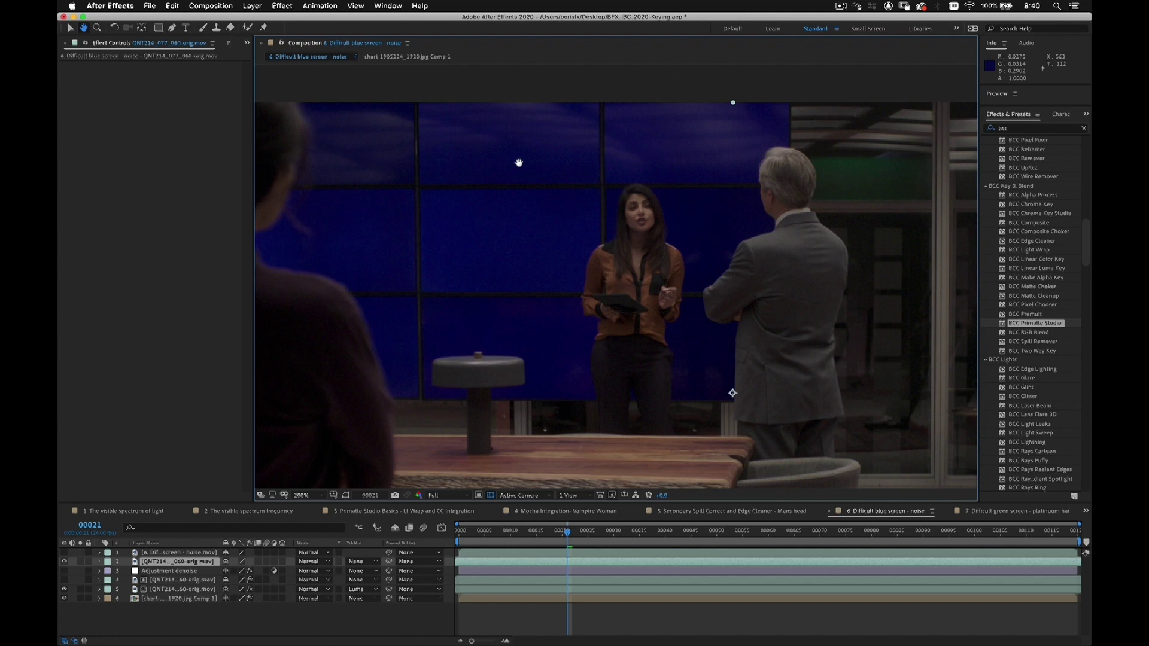
# Examine the noise in the blue screen beside the woman's arm at 800%.
pyautogui.press('v')
pyautogui.press('.')
pyautogui.press('.')
pyautogui.press('h')
pyautogui.moveTo(423, 244); pyautogui.dragTo(675, 194)
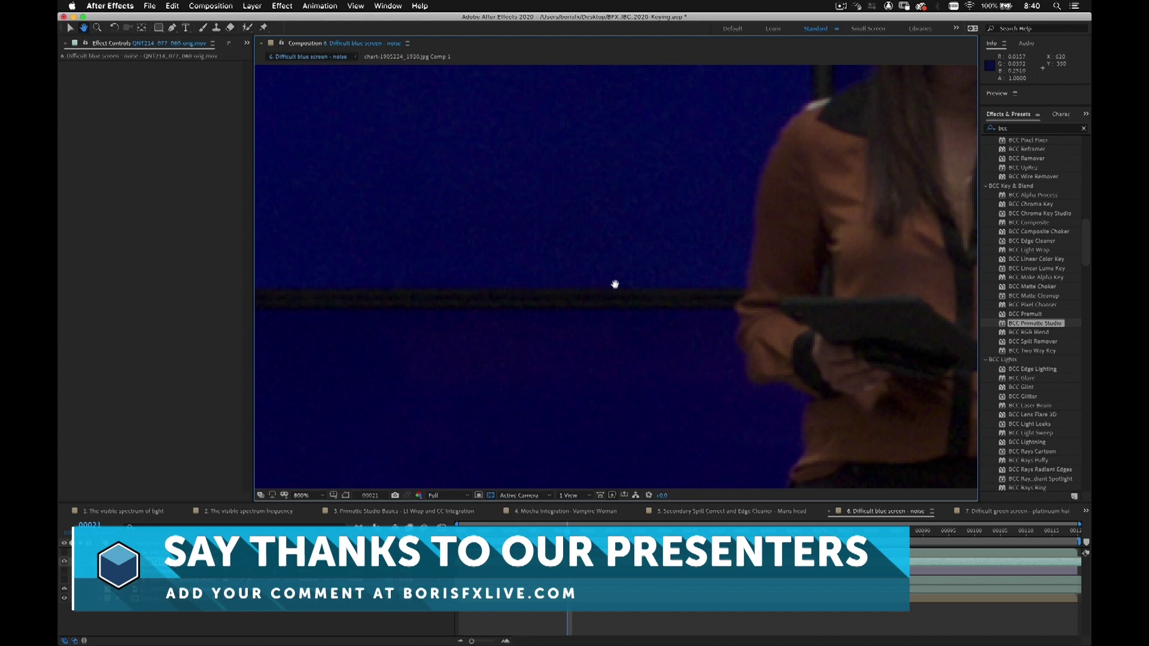
# Hide the original footage layer above the denoise adjustment, comparing the noisy blue screen with the keyed chart composite.
pyautogui.press('v')
pyautogui.click(65, 562)
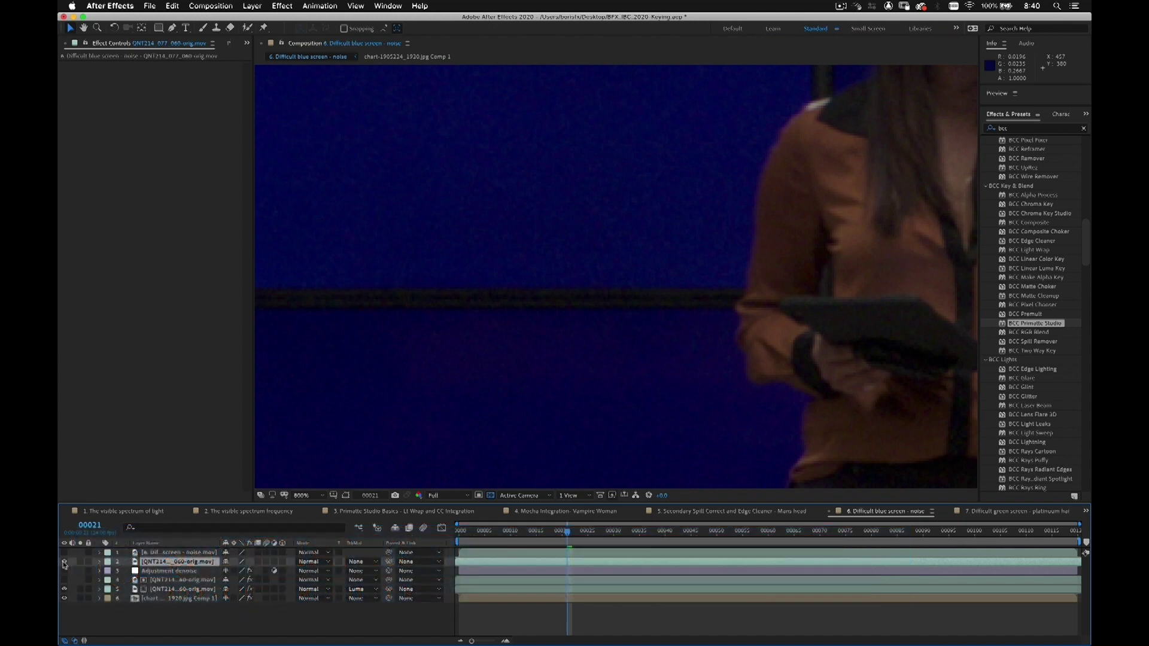
pyautogui.click(64, 553)
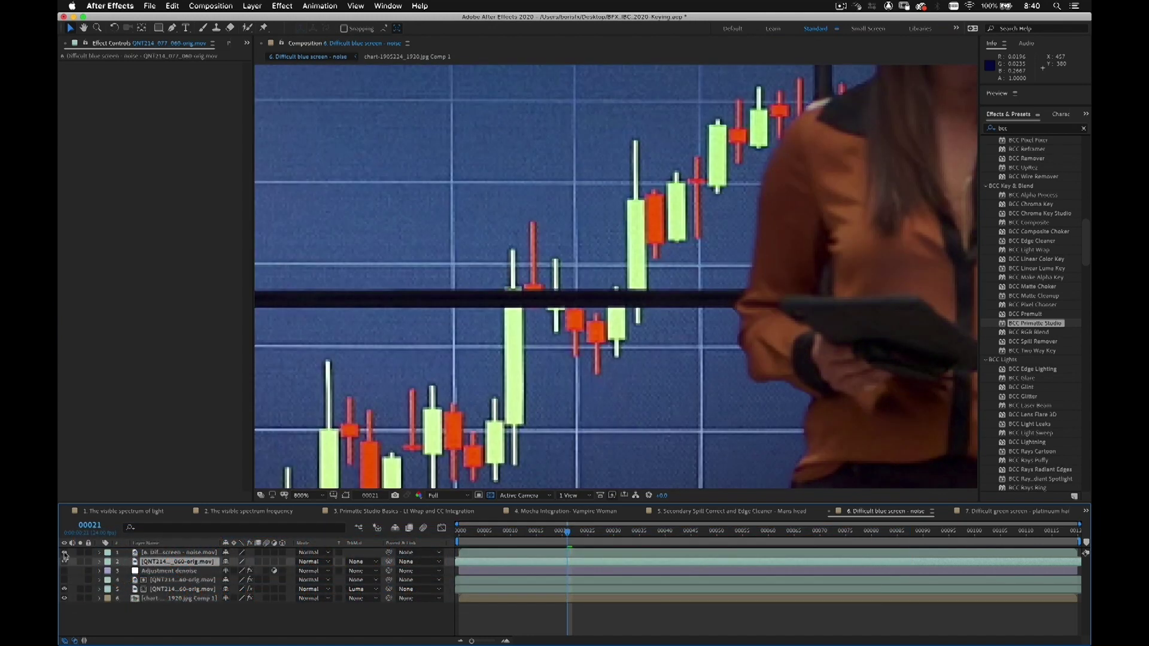
pyautogui.click(64, 553)
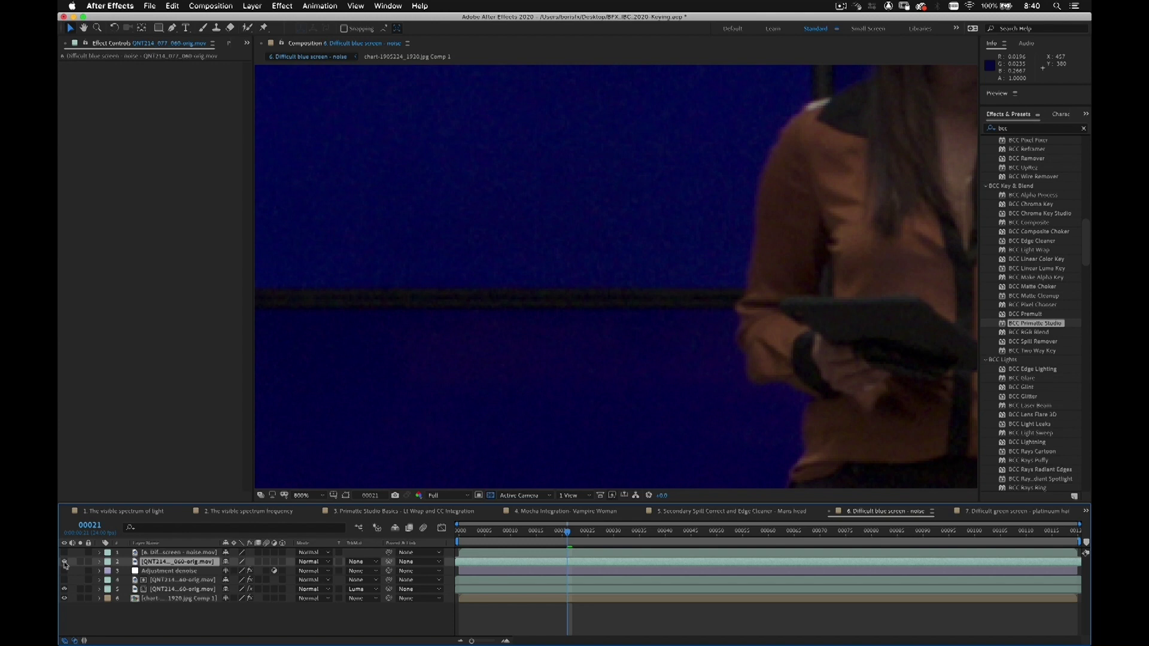
pyautogui.click(65, 562)
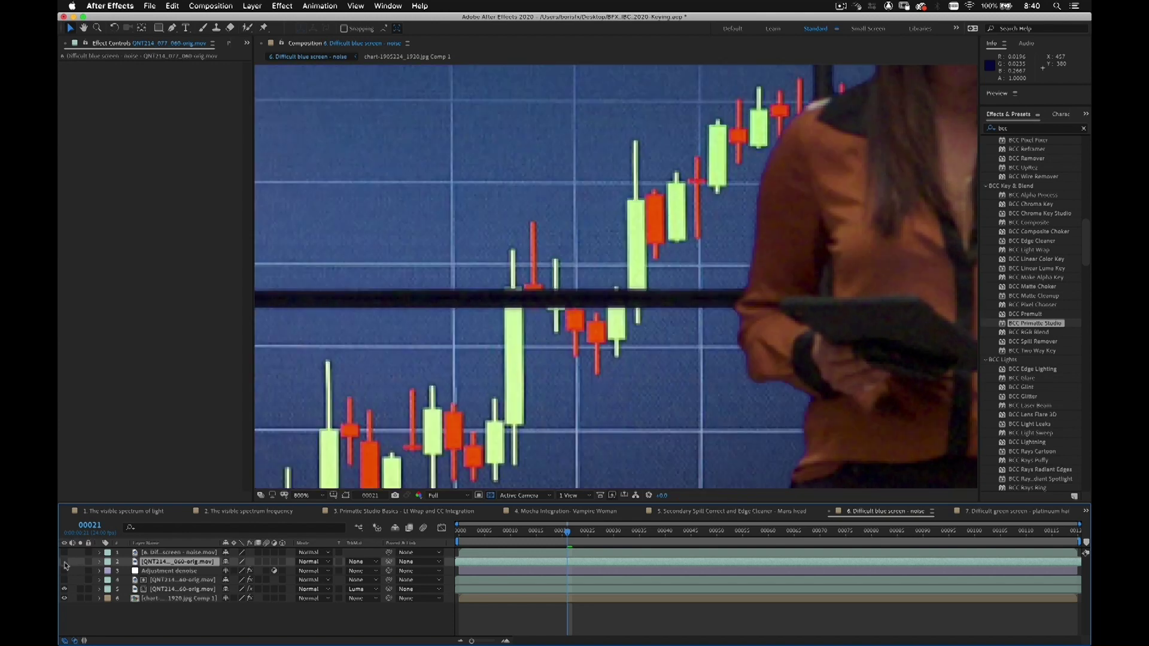
# Inspect the keyed chart composite around the woman at magnifications between 100% and 800%.
pyautogui.press(',')
pyautogui.press(',')
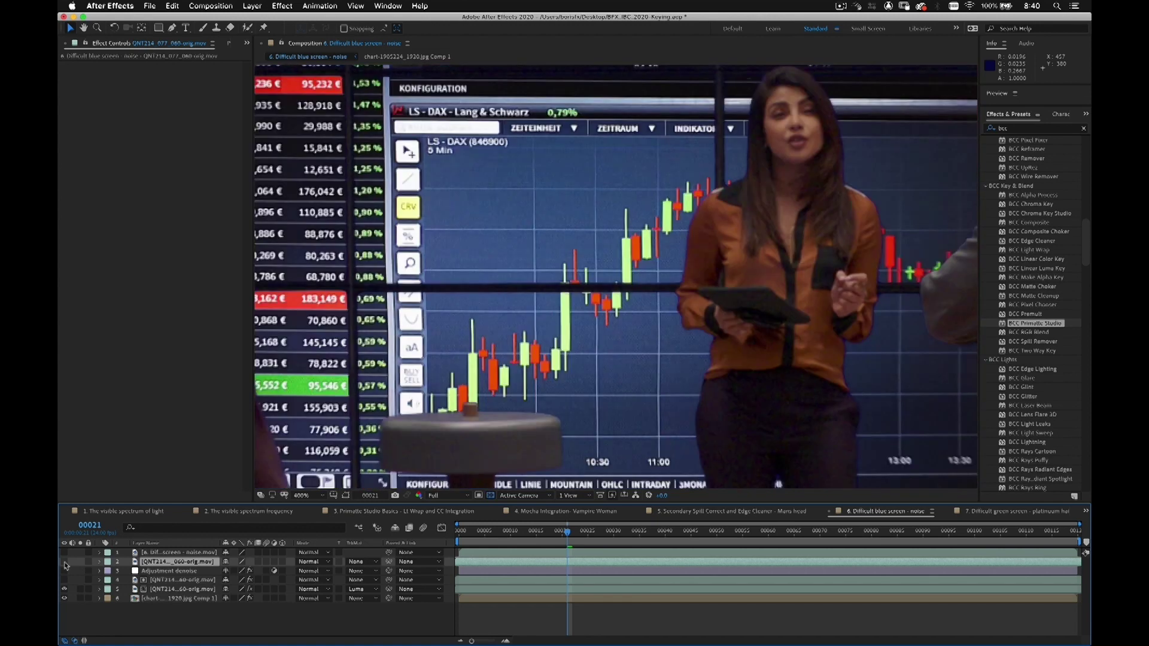
pyautogui.press(',')
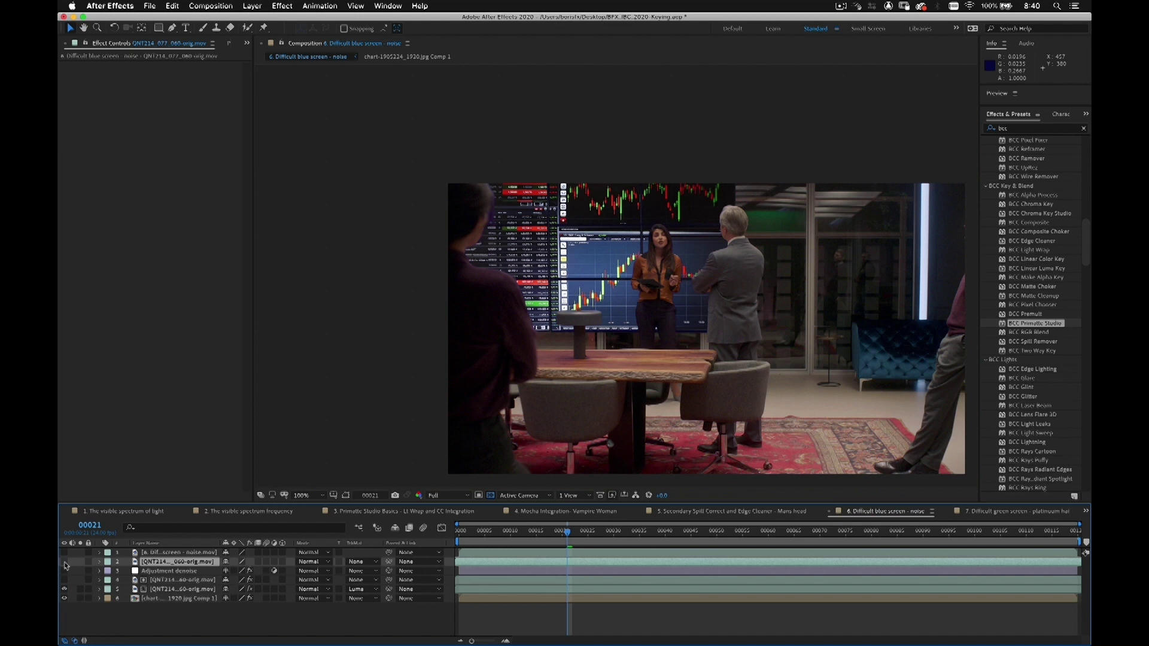
pyautogui.press('.')
pyautogui.press('.')
pyautogui.press('.')
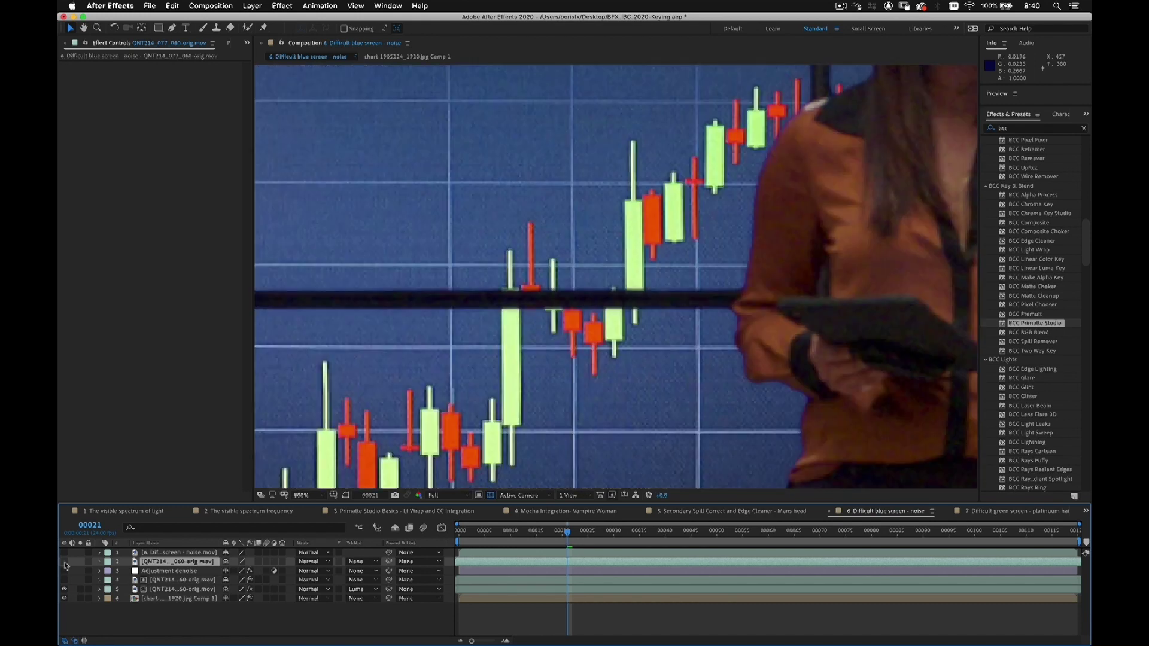
pyautogui.press(',')
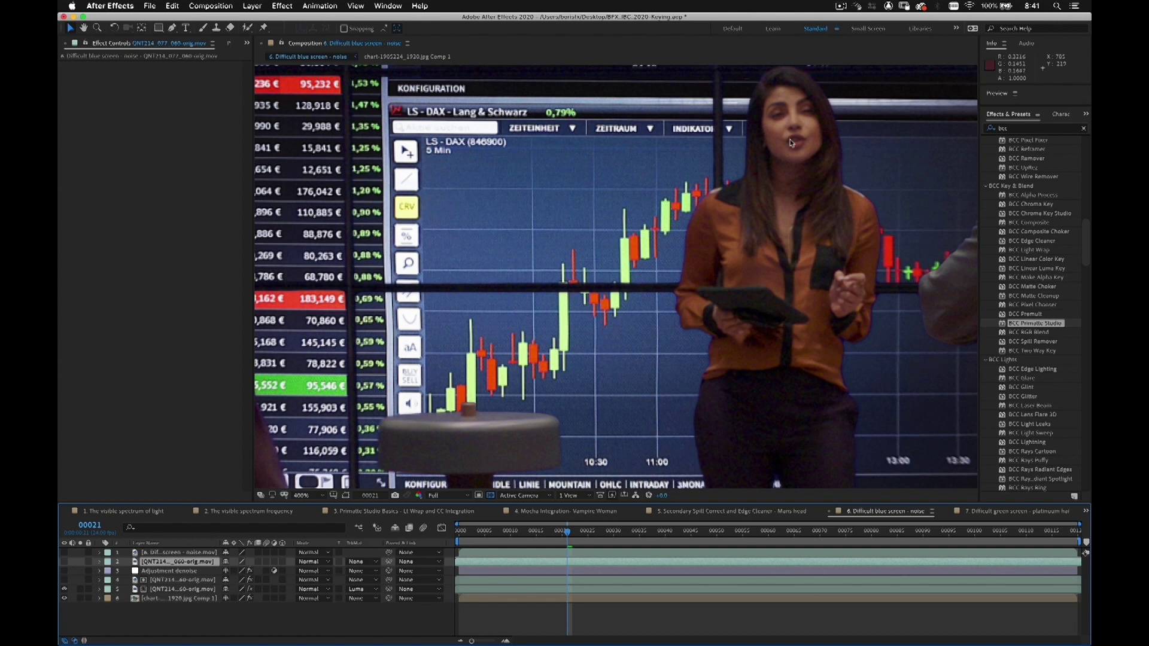
pyautogui.press(',')
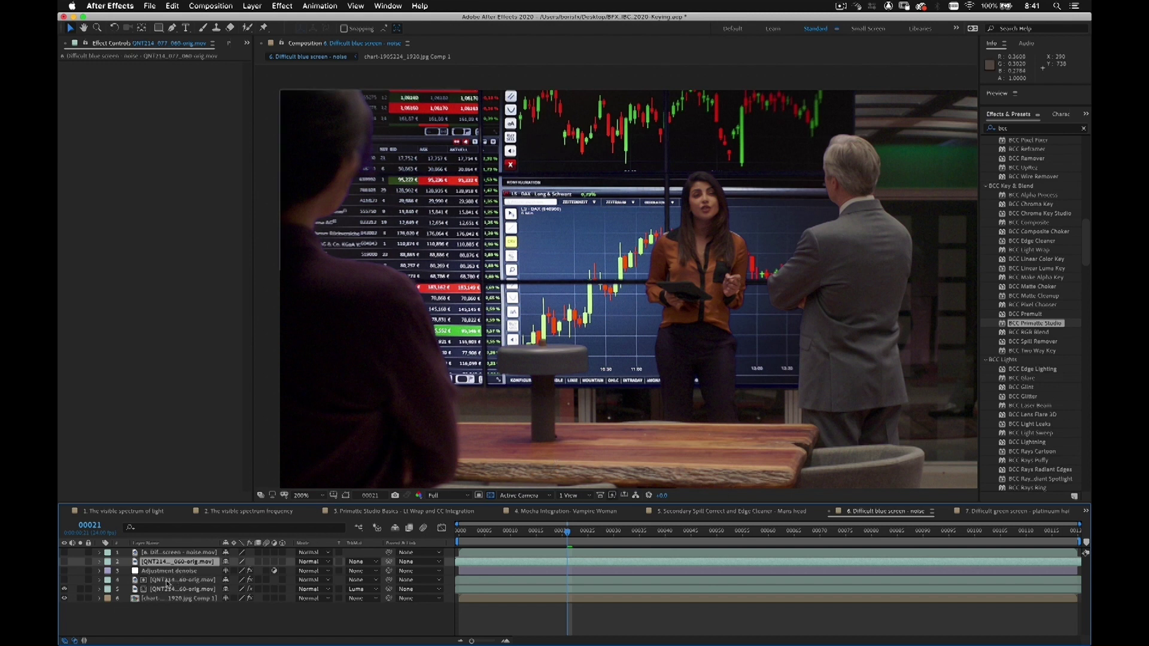
# Show and select the matte layer, and check the track matte options of the footage layer beneath it.
pyautogui.click(65, 580)
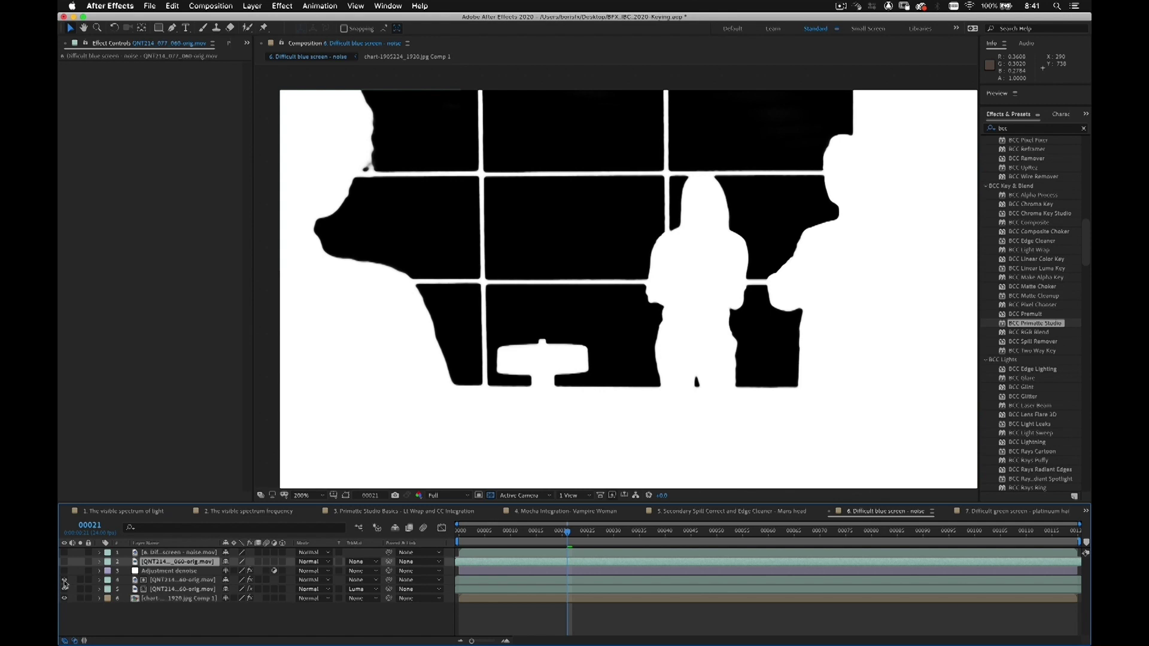
pyautogui.click(177, 584)
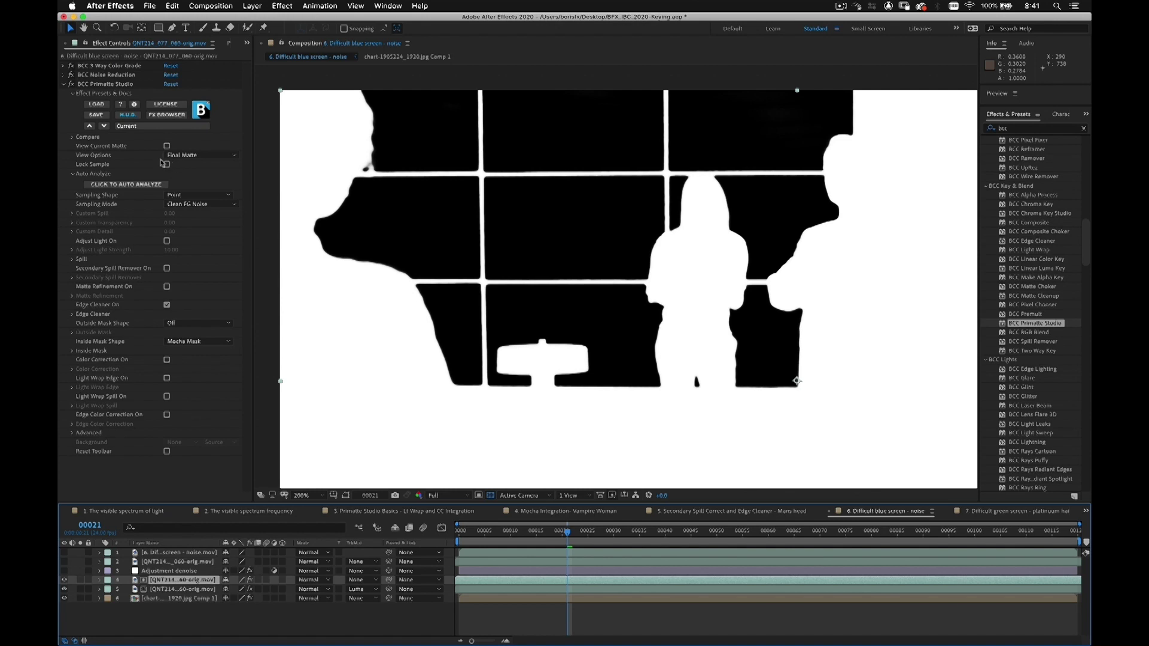
pyautogui.click(358, 589)
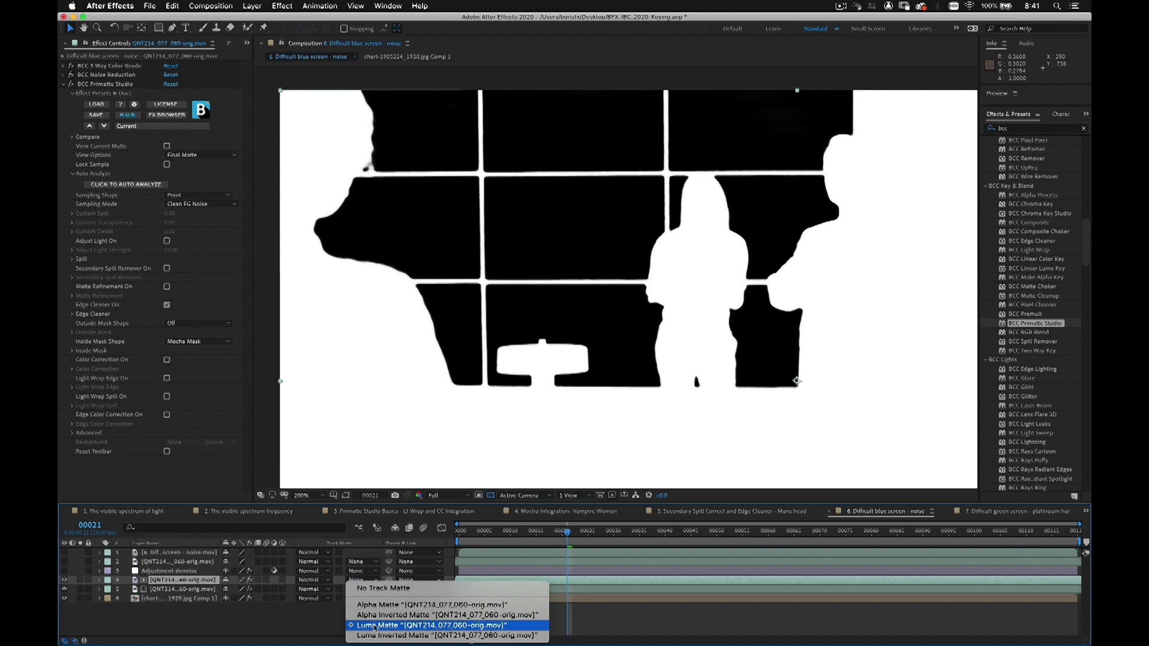
pyautogui.click(230, 605)
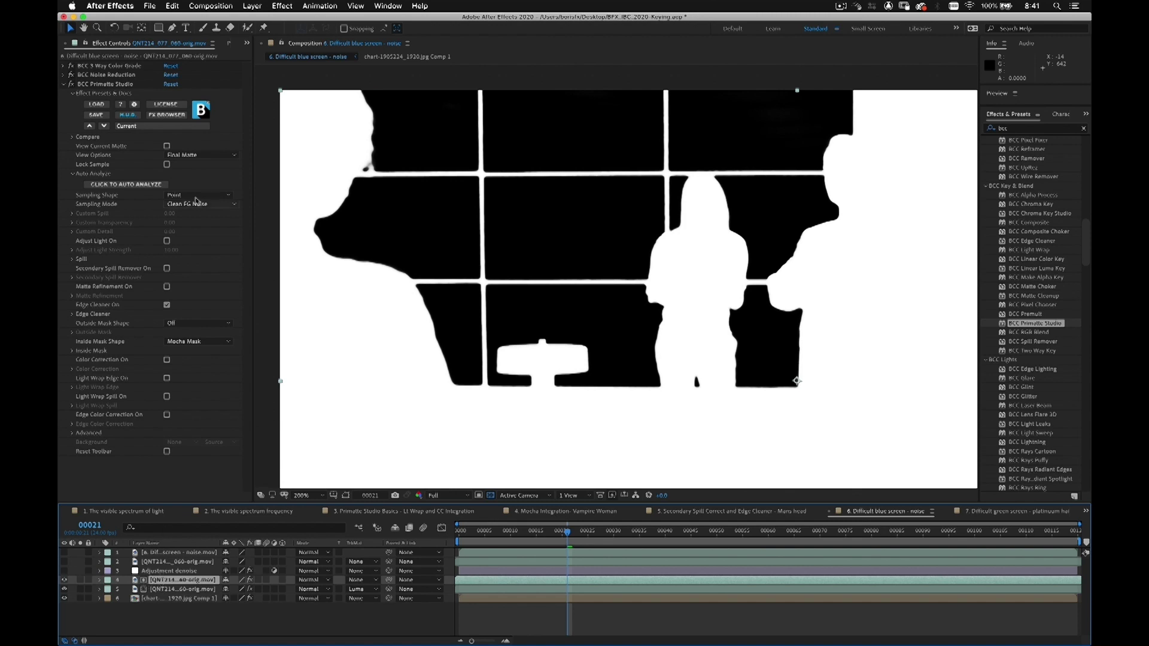
# View the Final Composite in BCC Primatte Studio, switch the keyer off and compare BCC 3 Way Color Grade off and on.
pyautogui.click(204, 157)
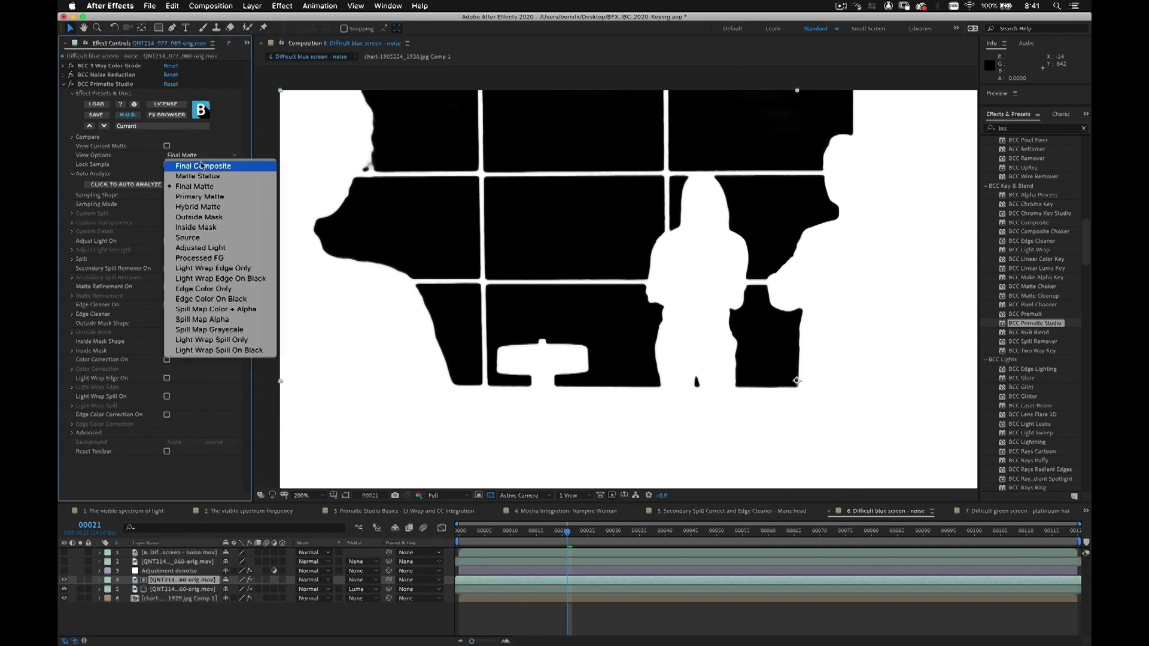
pyautogui.click(202, 165)
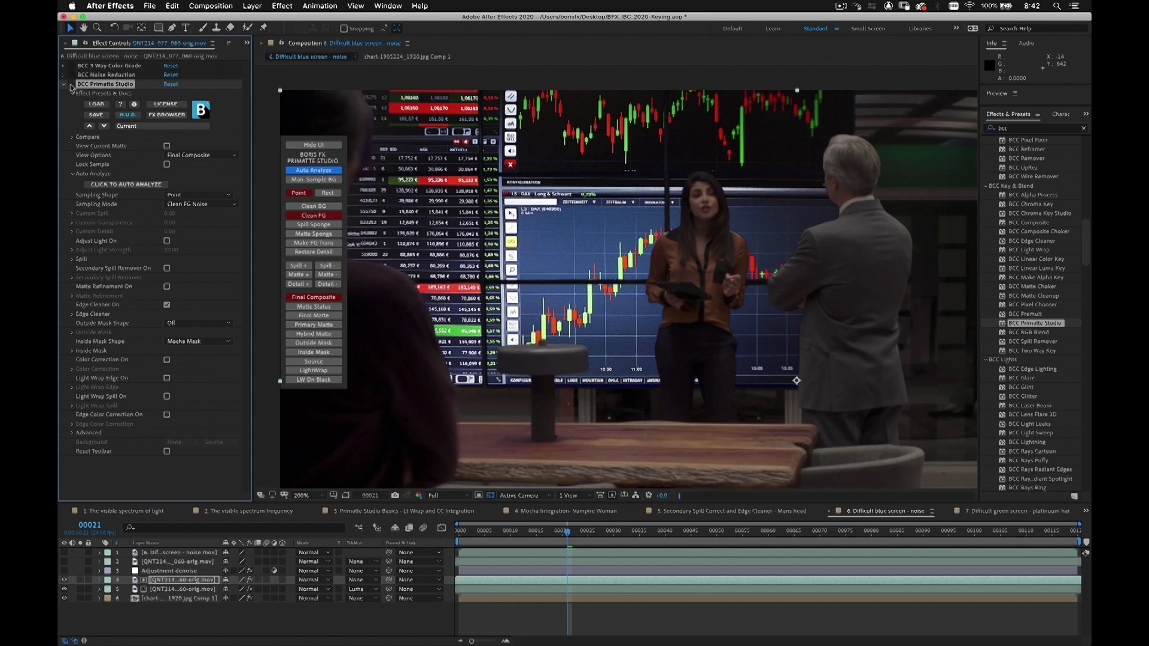
pyautogui.click(72, 87)
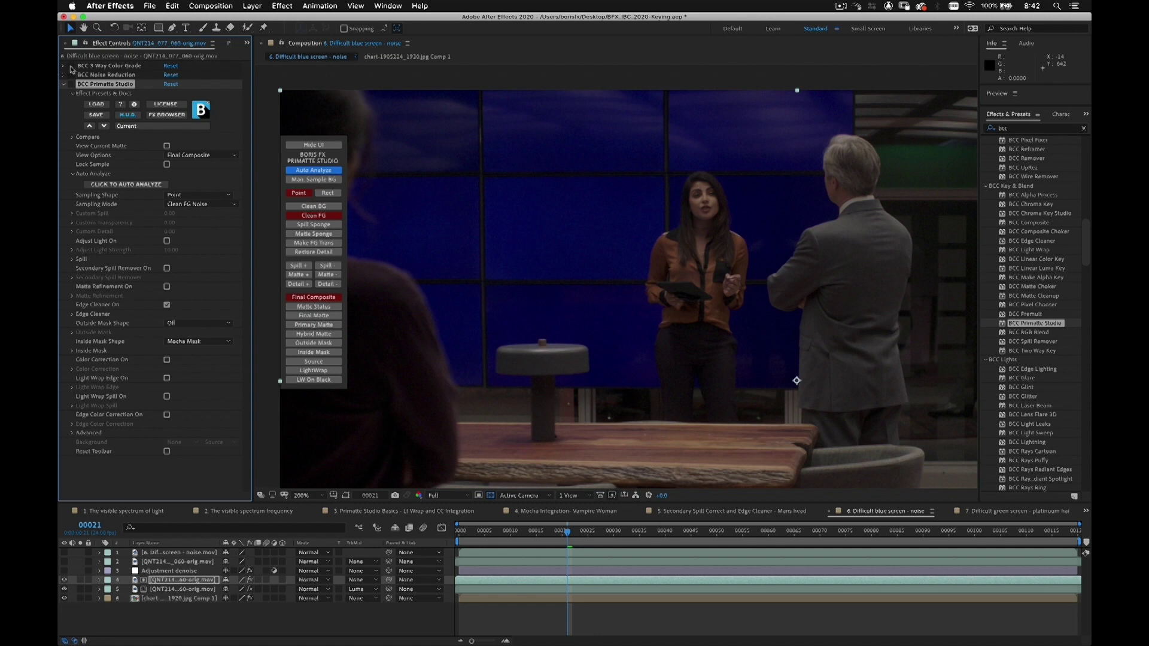
pyautogui.click(71, 66)
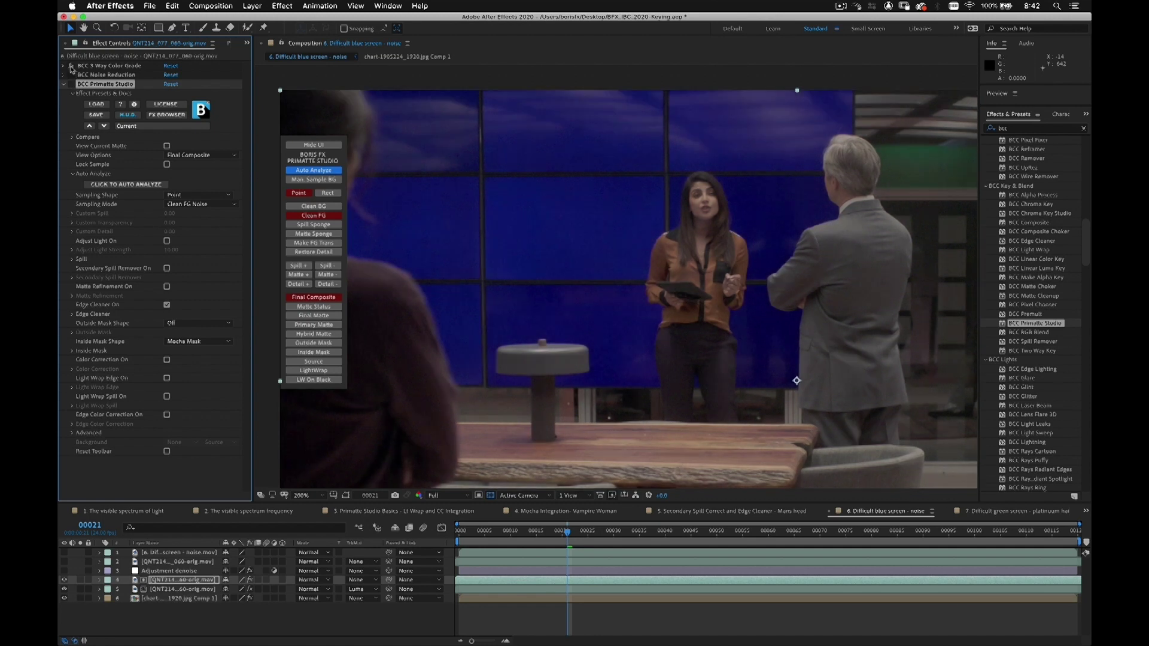
pyautogui.click(72, 66)
# Compare the dark blue screen with BCC Noise Reduction off and on, leaving the effect enabled.
pyautogui.click(72, 76)
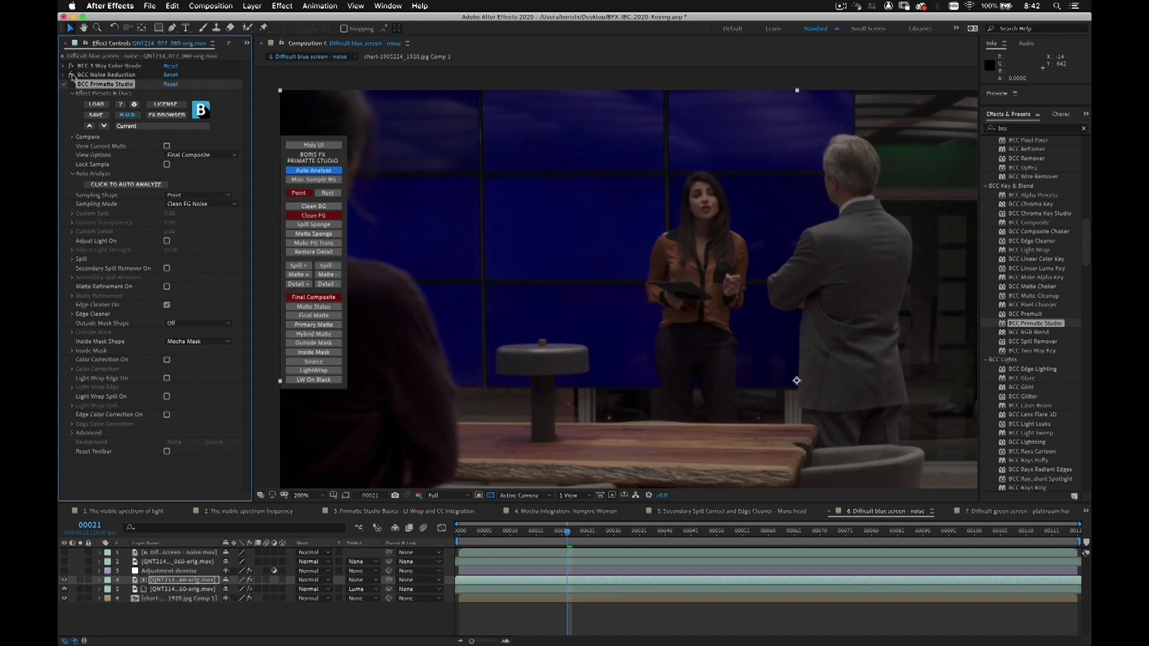
pyautogui.click(72, 75)
pyautogui.click(72, 76)
pyautogui.click(72, 75)
pyautogui.click(72, 75)
pyautogui.click(72, 75)
pyautogui.click(72, 75)
# Compare the shot with BCC Primatte Studio on and off, leave it on and inspect the woman's edges at 800% and 400%.
pyautogui.click(71, 84)
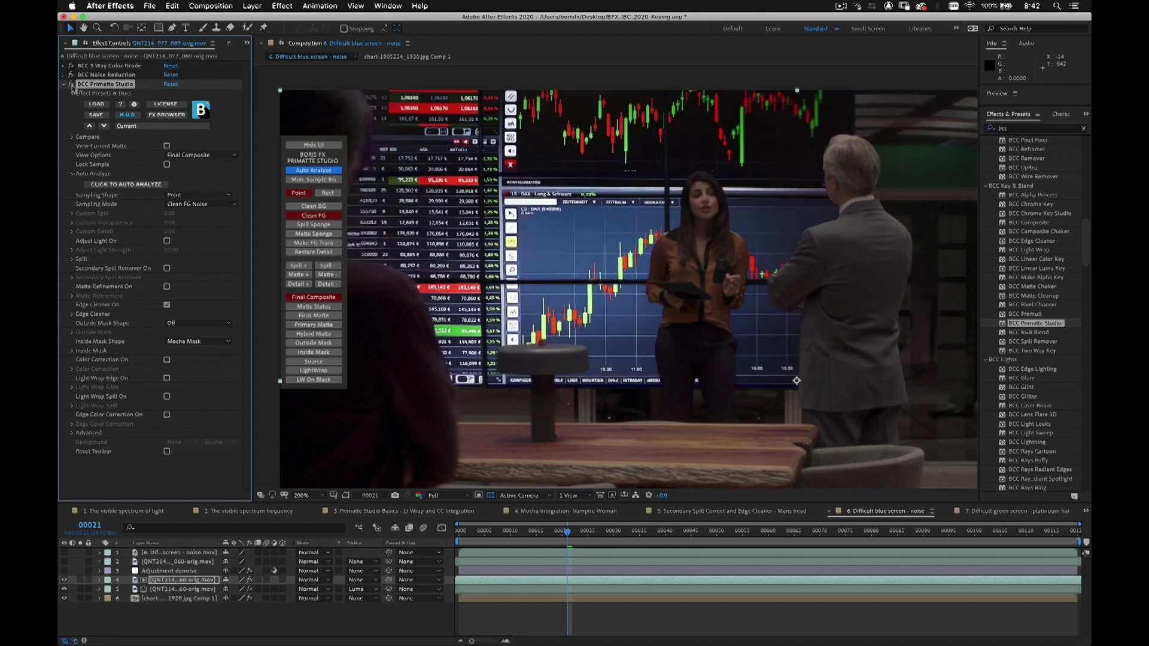
pyautogui.click(71, 85)
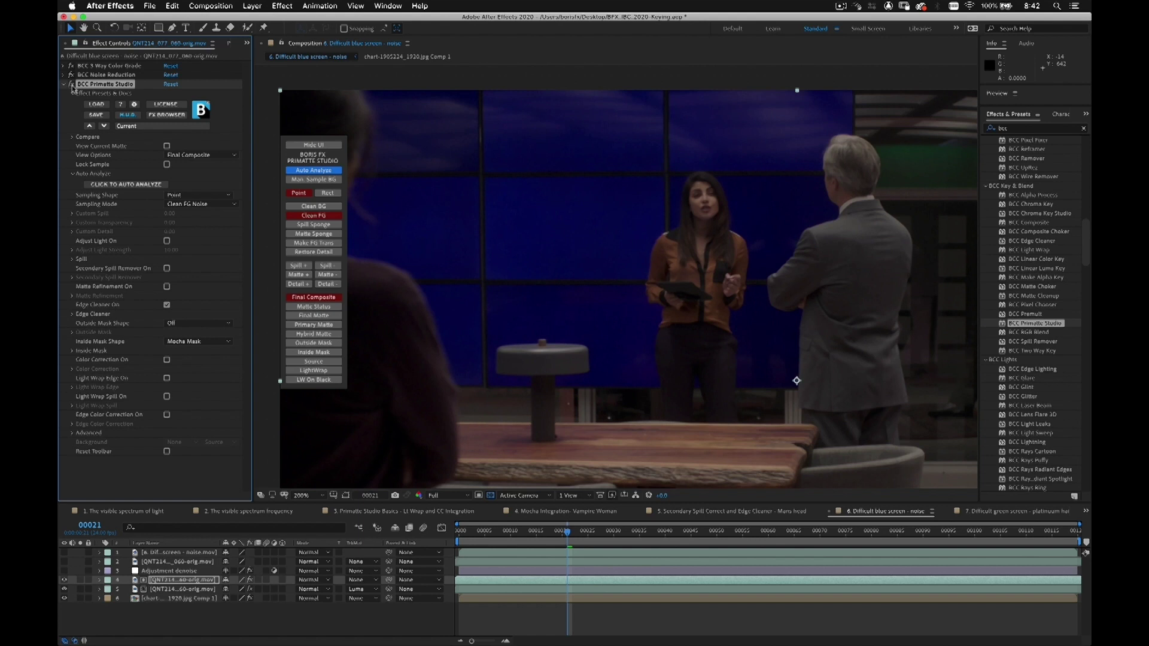
pyautogui.click(71, 84)
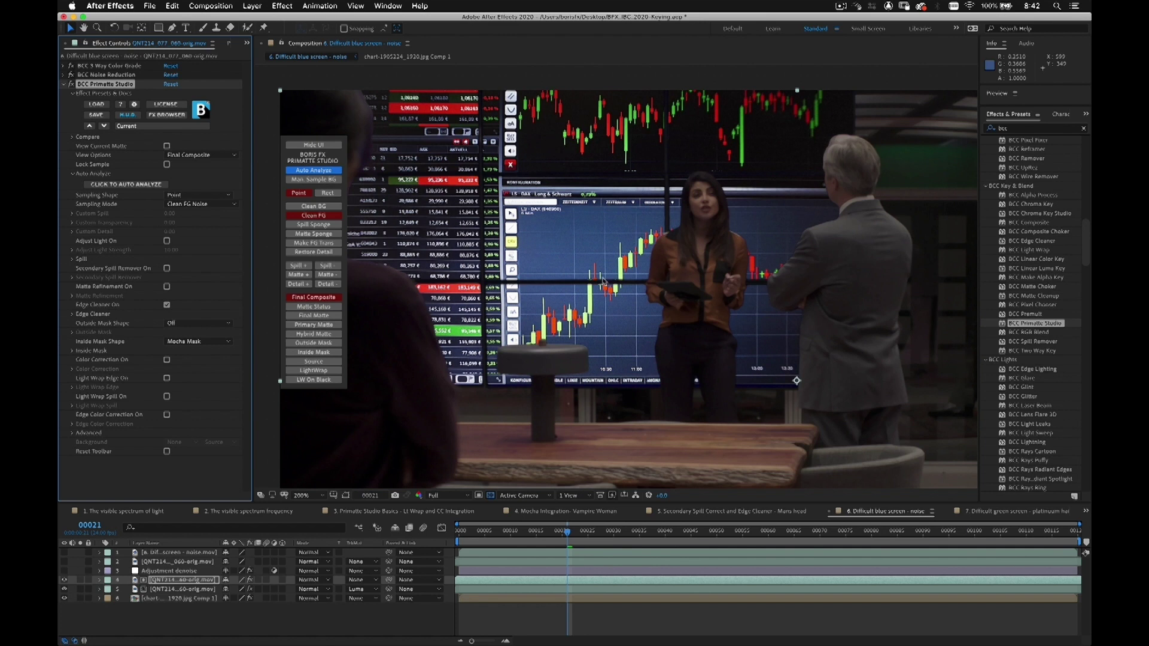
pyautogui.scroll(4, 603, 281)
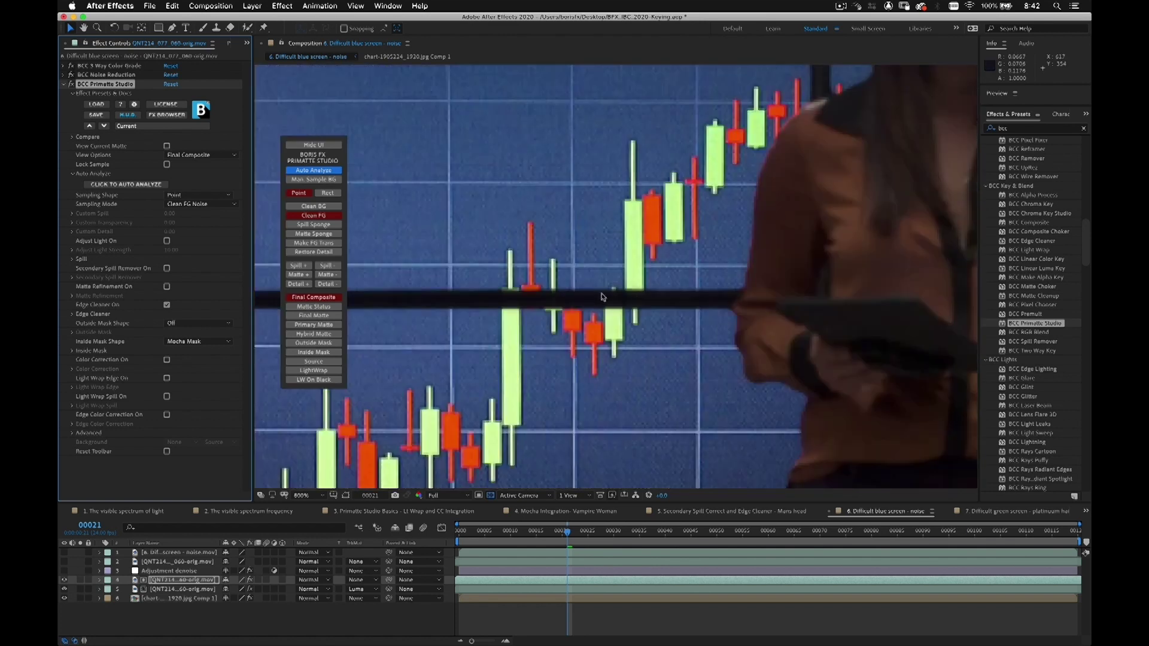
pyautogui.scroll(-2, 607, 284)
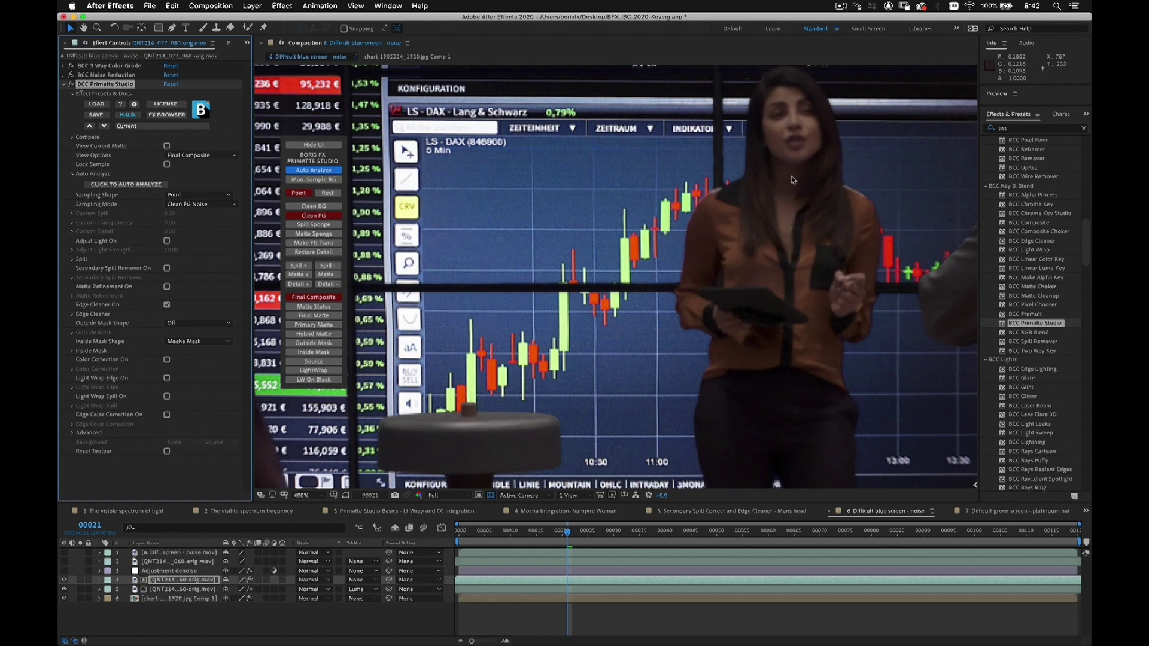
pyautogui.press(',')
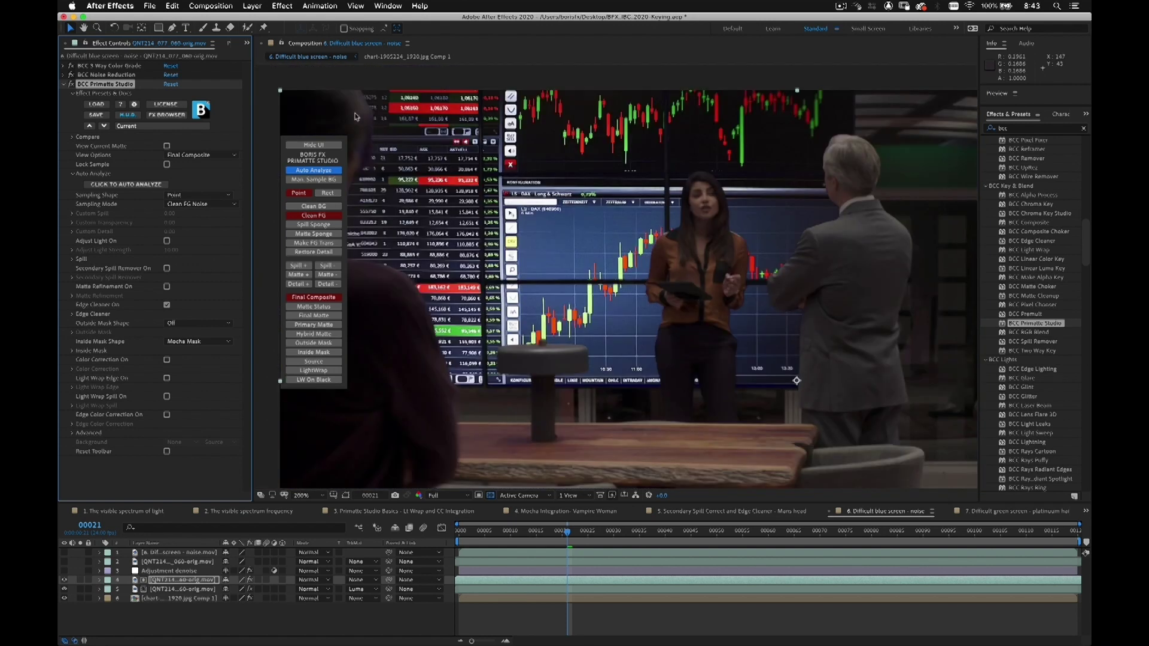
# Set the Primatte Studio View Options back to Final Matte and hide the matte layer.
pyautogui.click(208, 157)
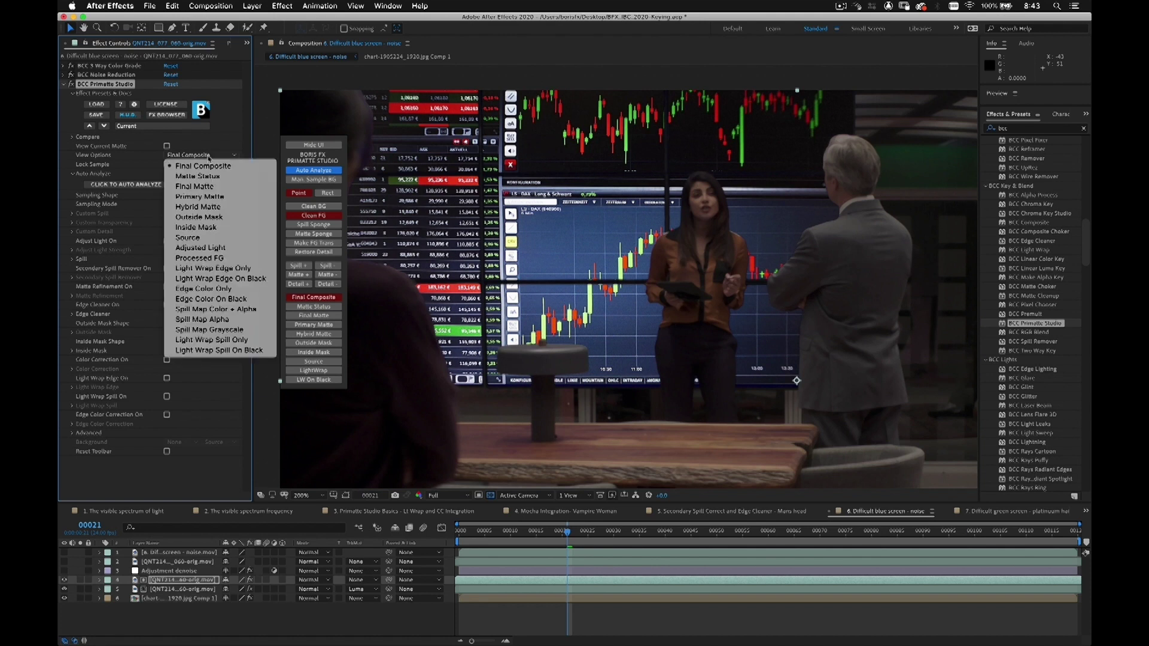
pyautogui.click(215, 188)
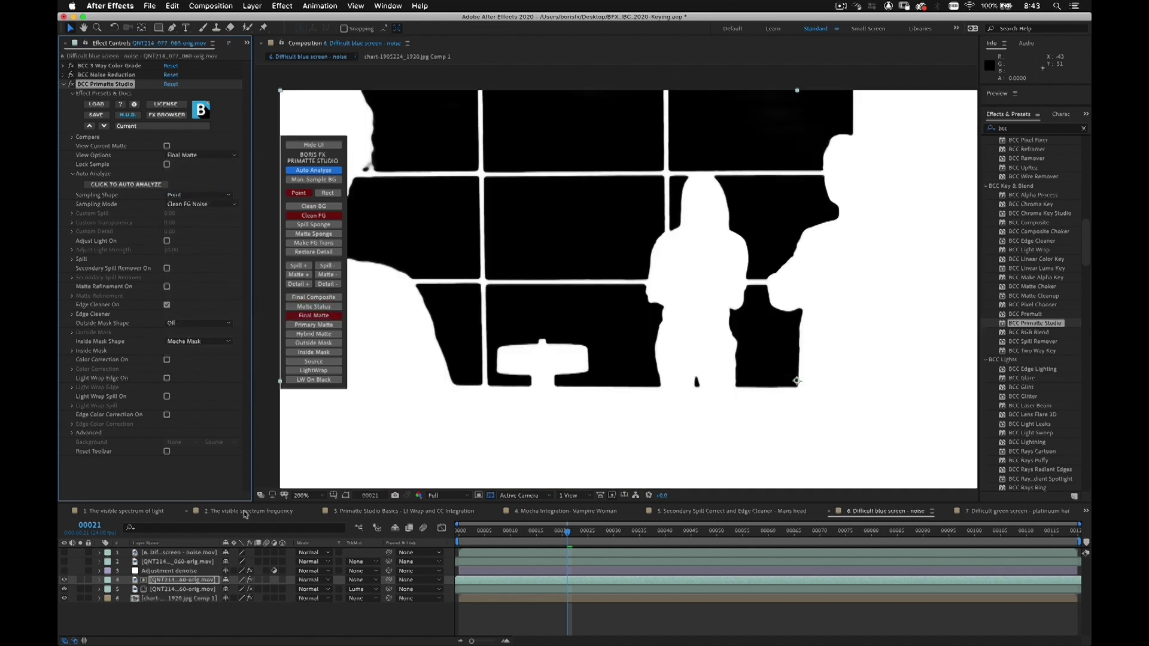
pyautogui.click(64, 580)
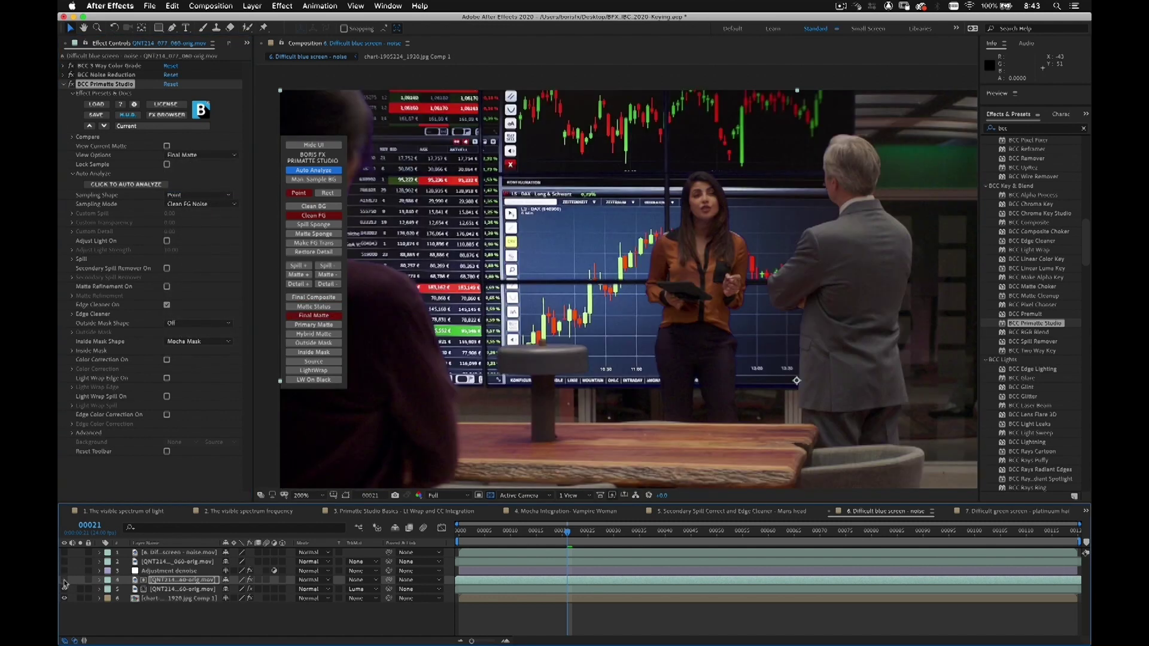
# Select the luma-matted footage layer to view its effects and review the composite at frame 30.
pyautogui.click(164, 591)
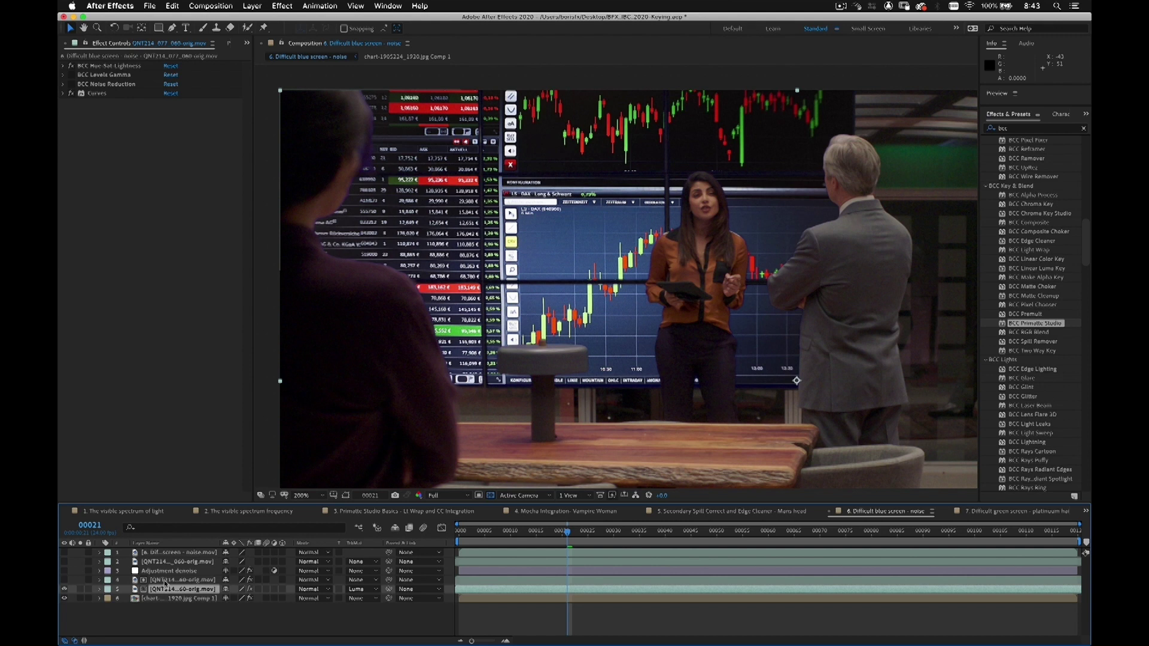
pyautogui.moveTo(629, 538)
pyautogui.mouseDown()
pyautogui.moveTo(687, 540)
pyautogui.moveTo(613, 533)
pyautogui.mouseUp()
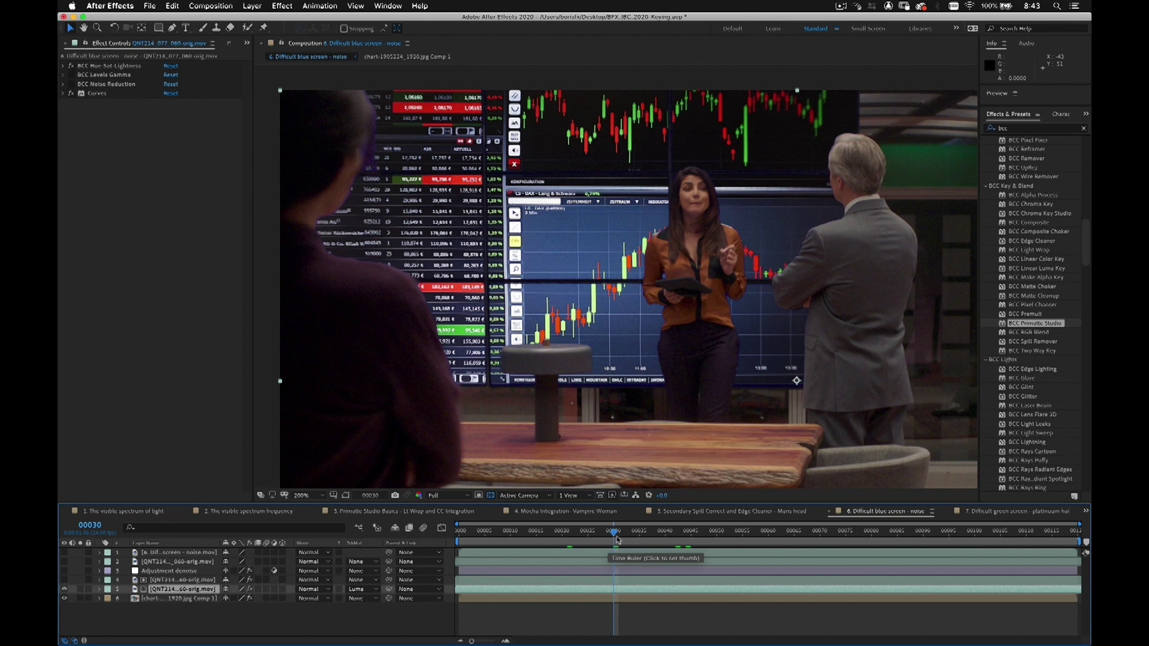
# Switch to the Difficult green screen - platinuum hair composition, select its uppermost footage layer and go to frame 130.
pyautogui.click(1029, 514)
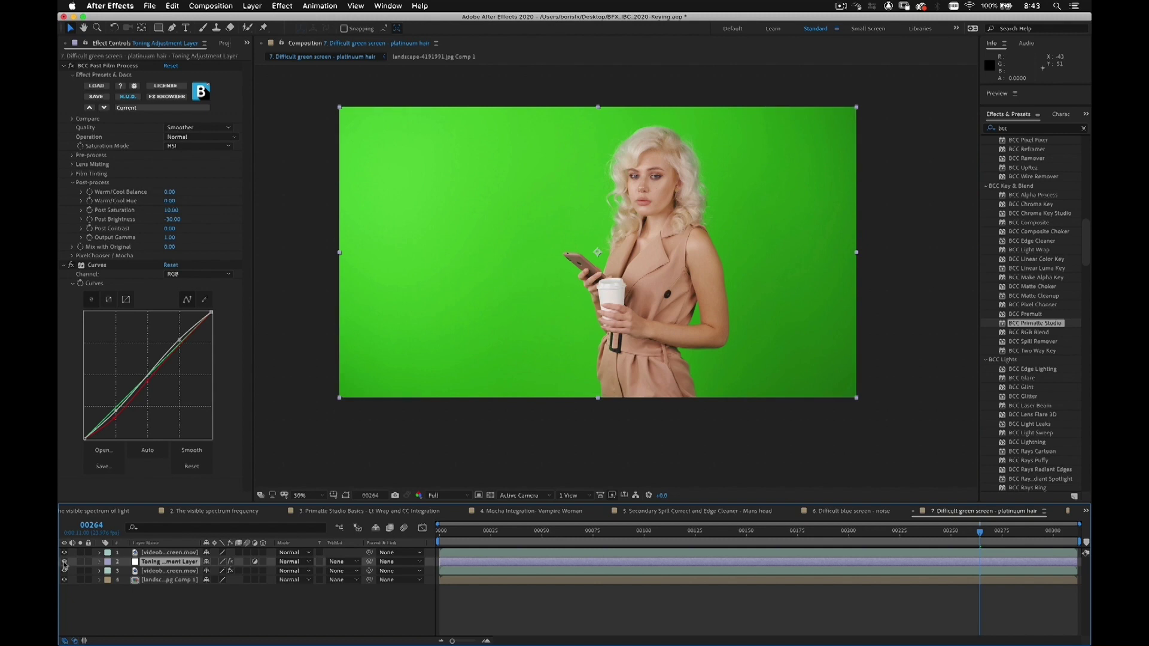
pyautogui.click(151, 553)
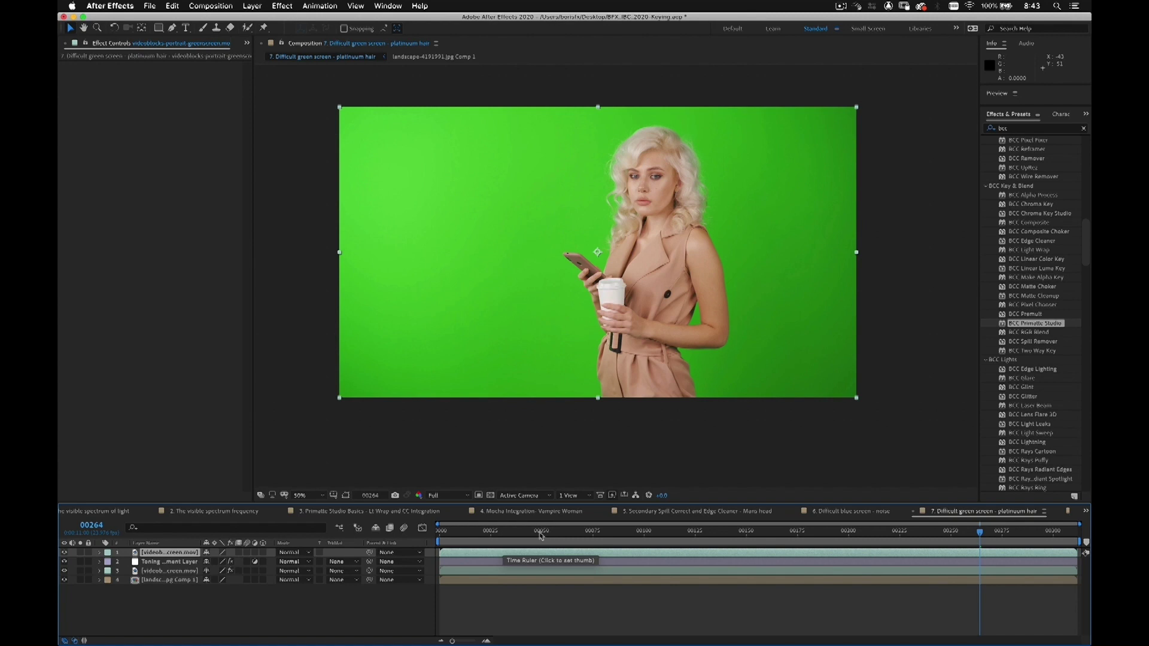
pyautogui.moveTo(541, 534); pyautogui.dragTo(706, 533)
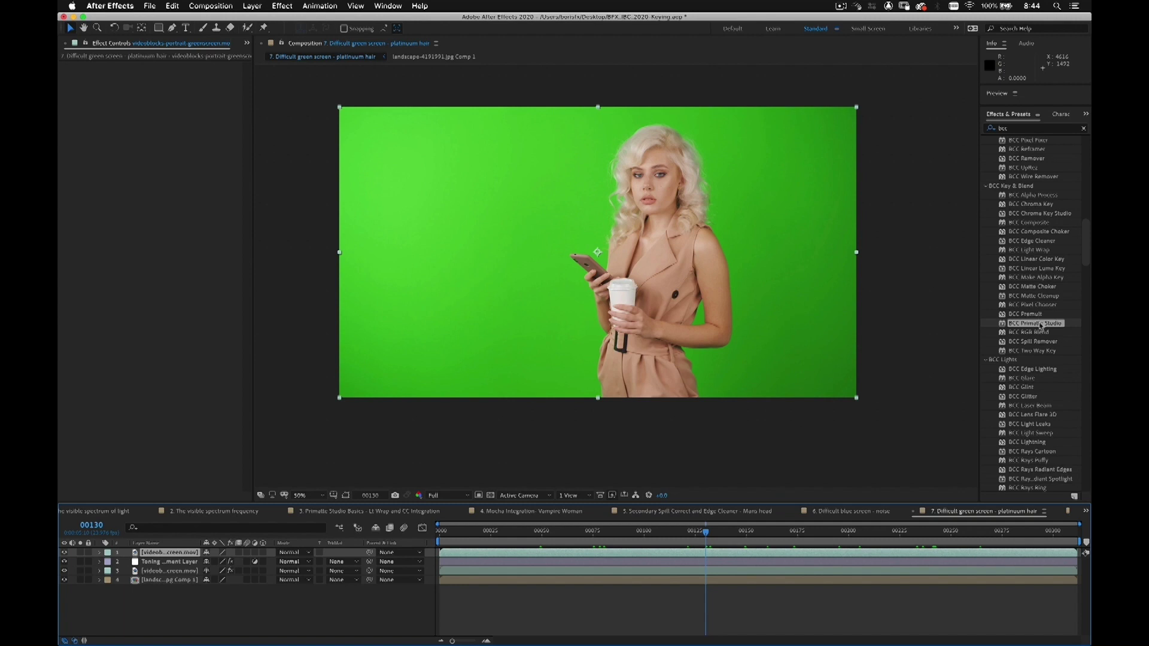
# Apply BCC Primatte Studio to the blonde woman's green-screen footage and key it with Auto Analyze.
pyautogui.moveTo(1035, 325); pyautogui.dragTo(704, 263)
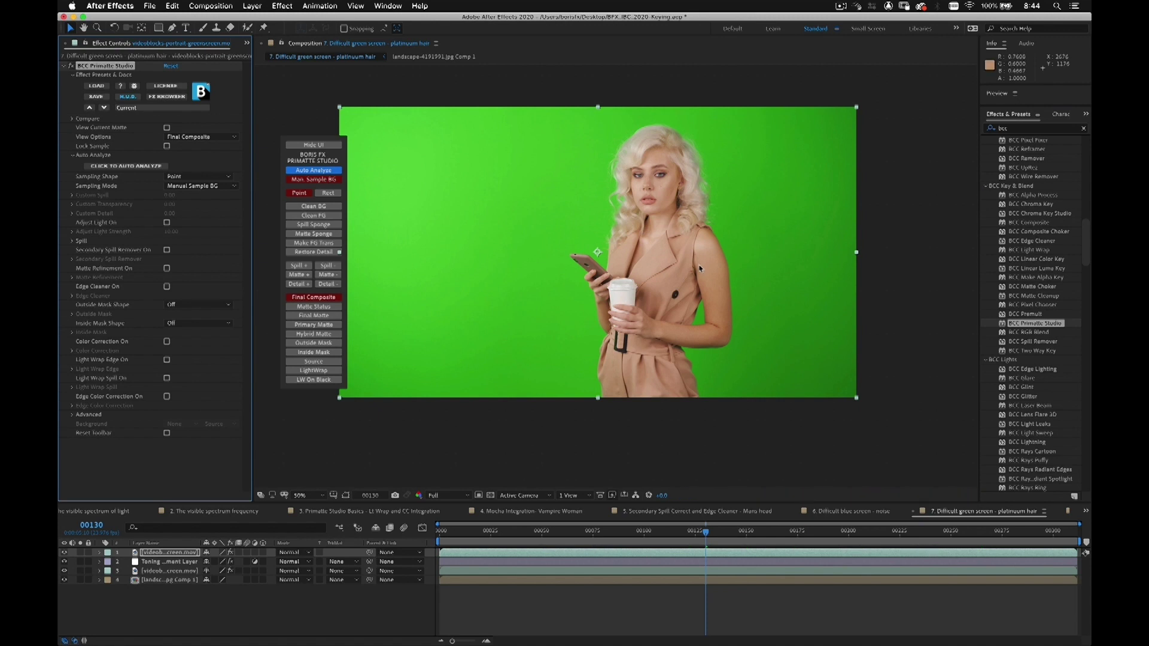
pyautogui.click(330, 173)
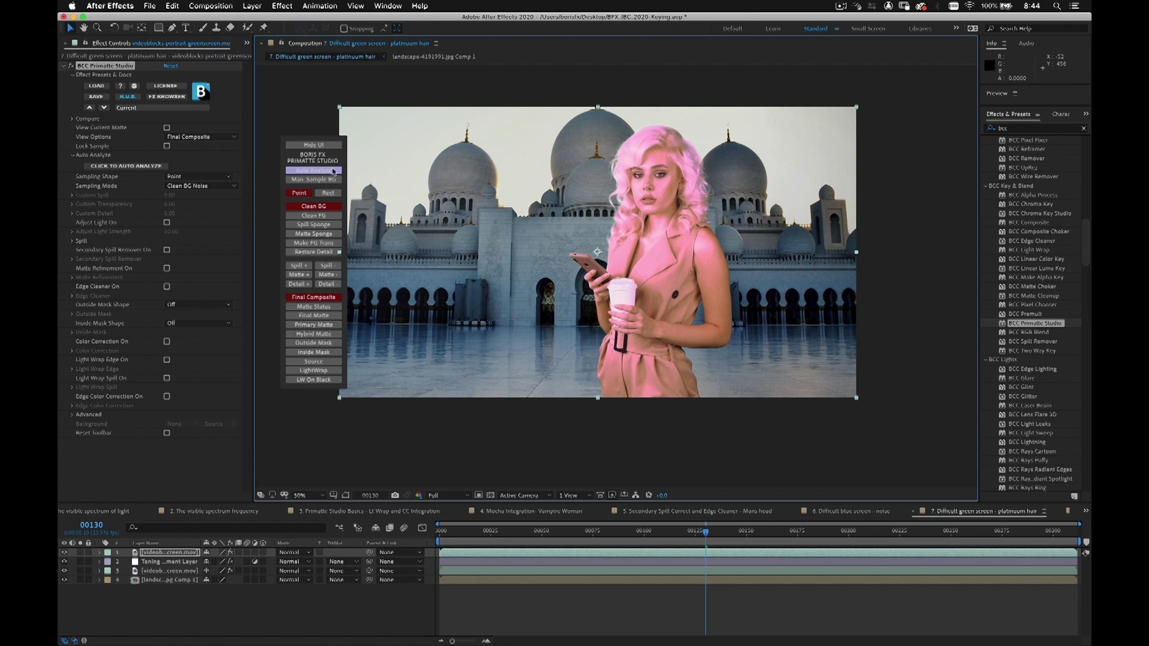
# Toggle the BCC Primatte Studio effect off and on to compare the Auto Analyze key with the source footage.
pyautogui.click(333, 171)
pyautogui.click(72, 67)
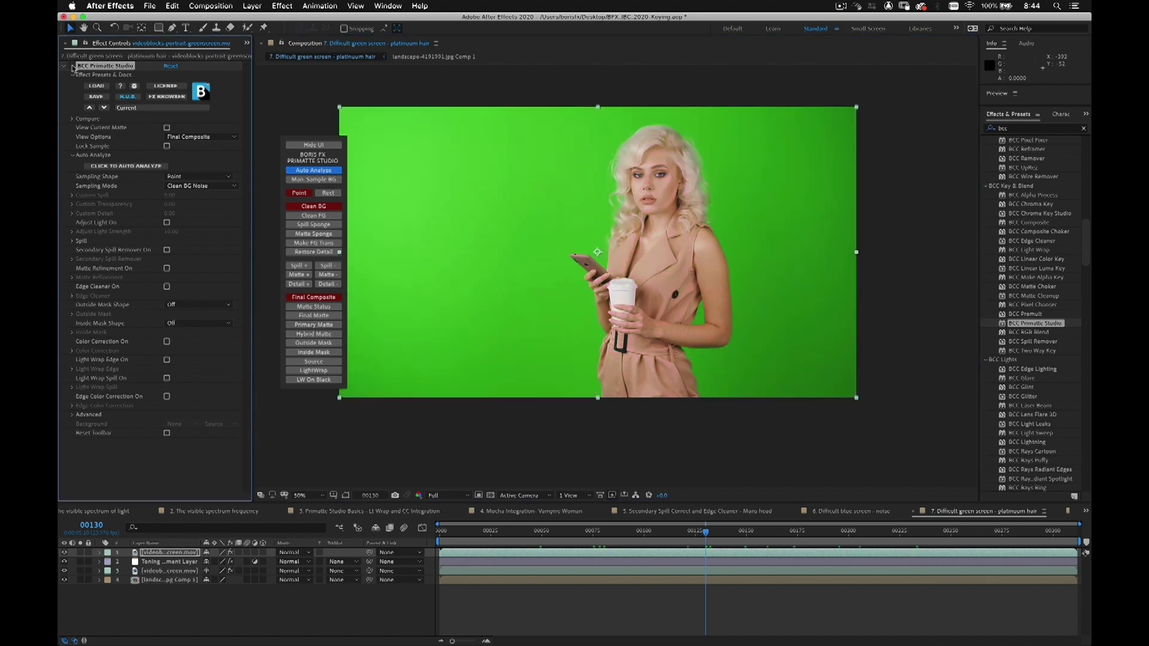
pyautogui.click(71, 67)
pyautogui.click(72, 66)
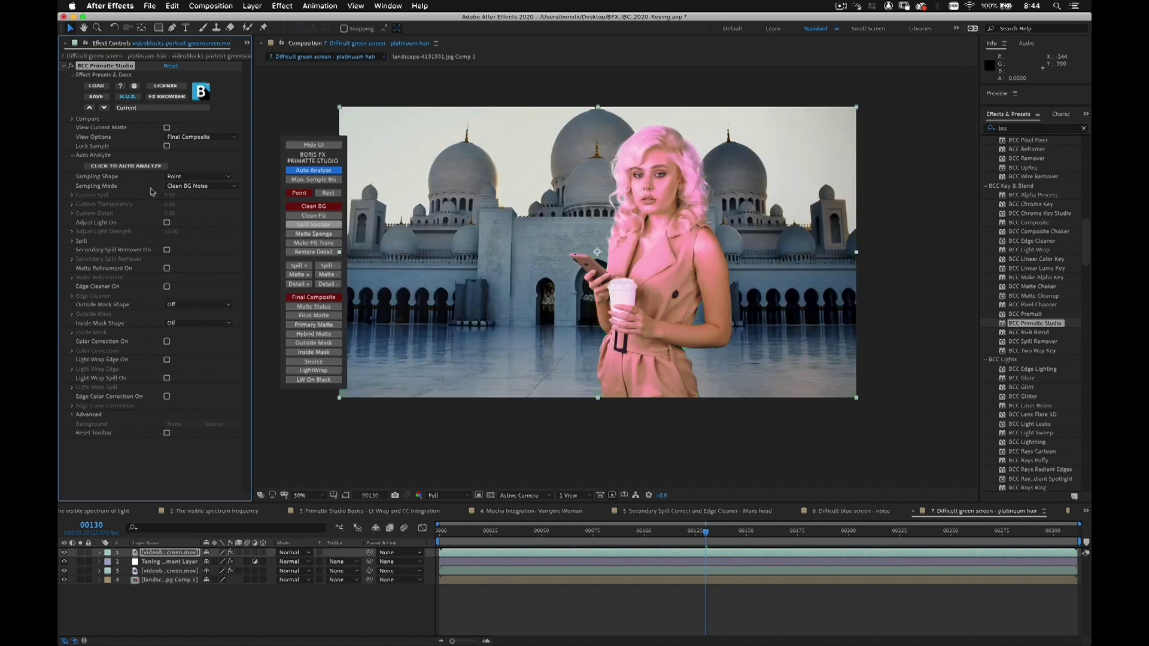
# Set the Spill Replace Amount of the Primatte key to 50.
pyautogui.click(72, 242)
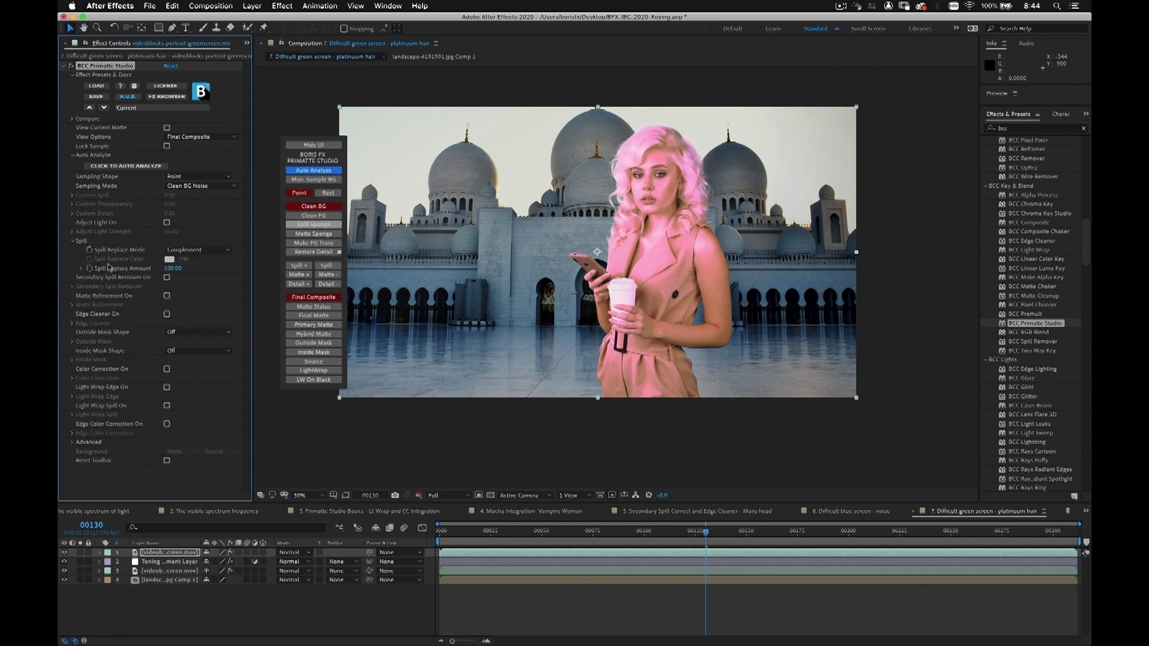
pyautogui.click(82, 269)
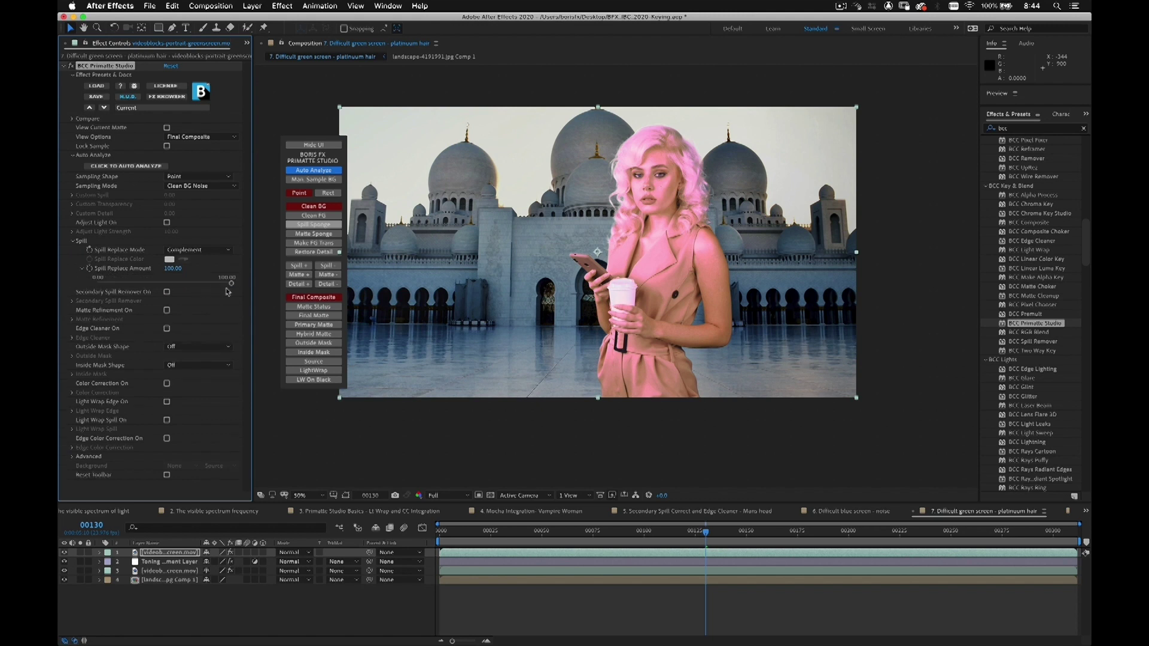
pyautogui.moveTo(231, 286); pyautogui.dragTo(96, 283)
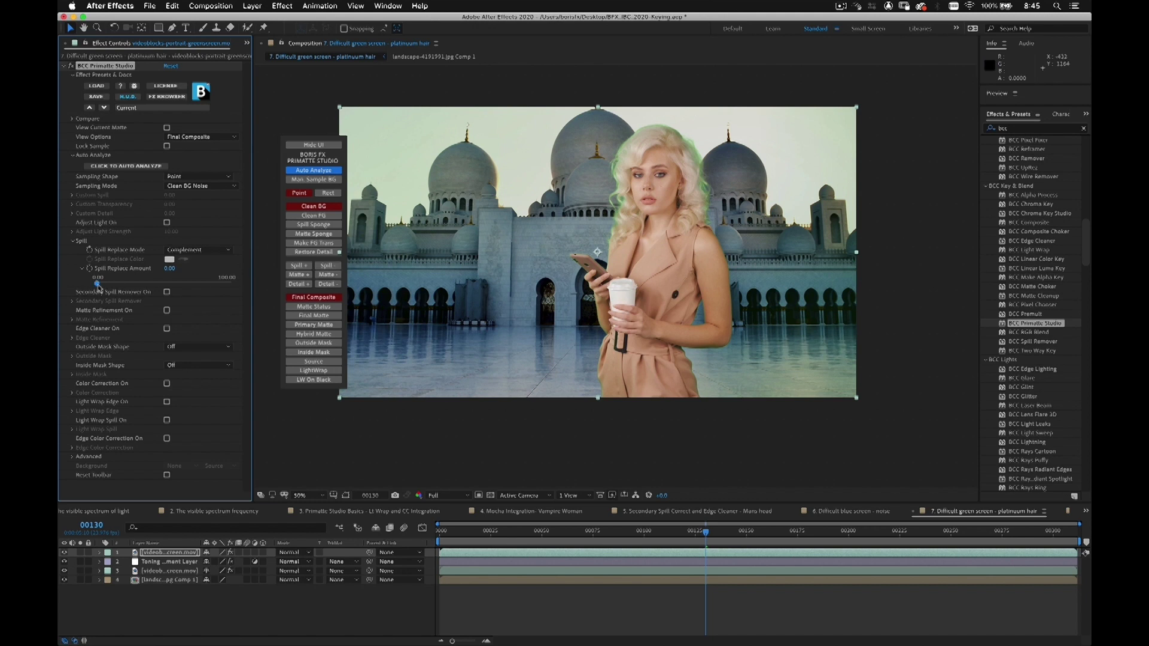
pyautogui.moveTo(99, 286); pyautogui.dragTo(162, 283)
pyautogui.click(172, 268)
pyautogui.write('50')
pyautogui.press('Return')
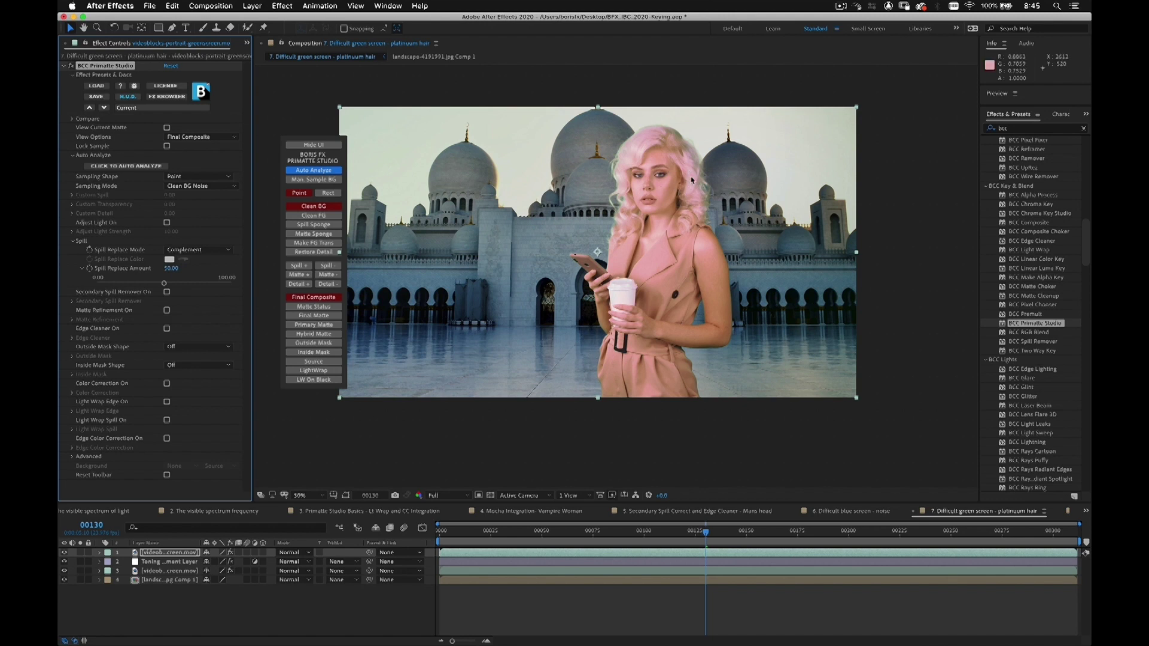
# Set the Primatte View Options to Matte Status and the Sampling Shape to Rectangle.
pyautogui.press('.')
pyautogui.press('h')
pyautogui.moveTo(668, 241); pyautogui.dragTo(700, 354)
pyautogui.press('v')
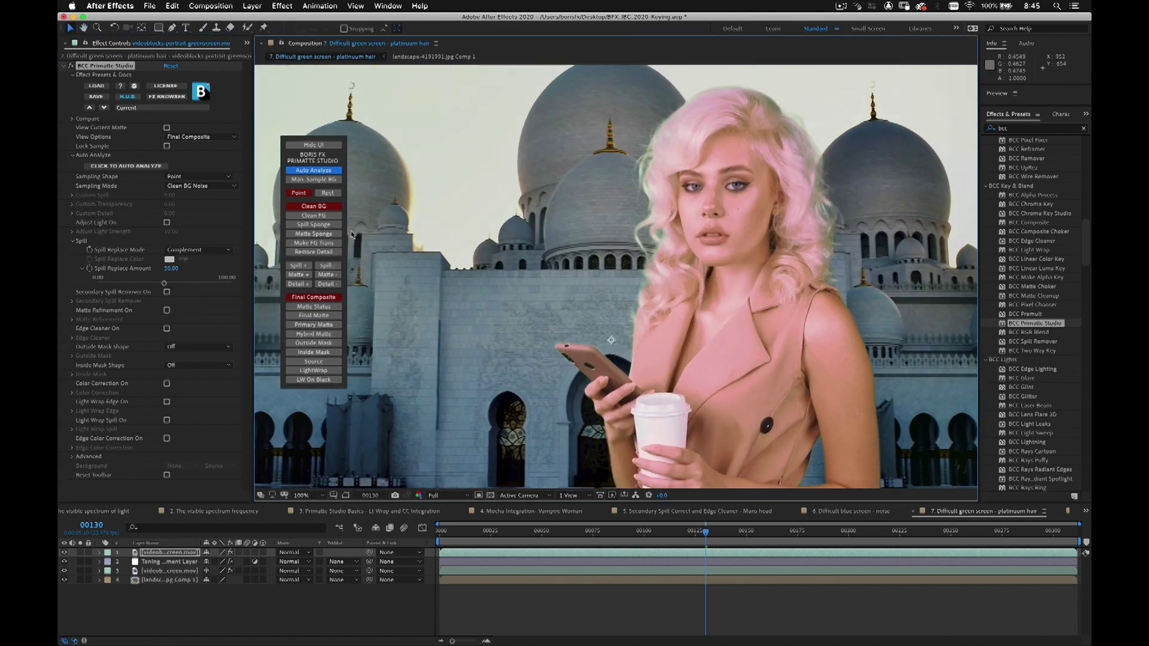
pyautogui.click(330, 307)
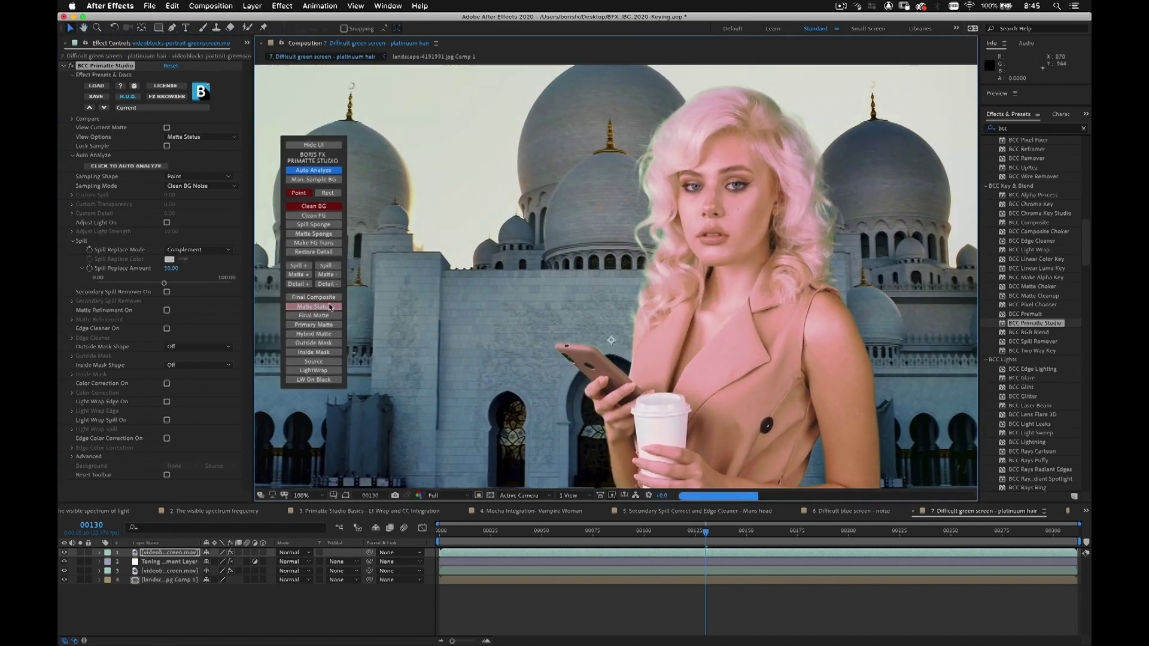
pyautogui.click(327, 194)
pyautogui.press(',')
pyautogui.press(',')
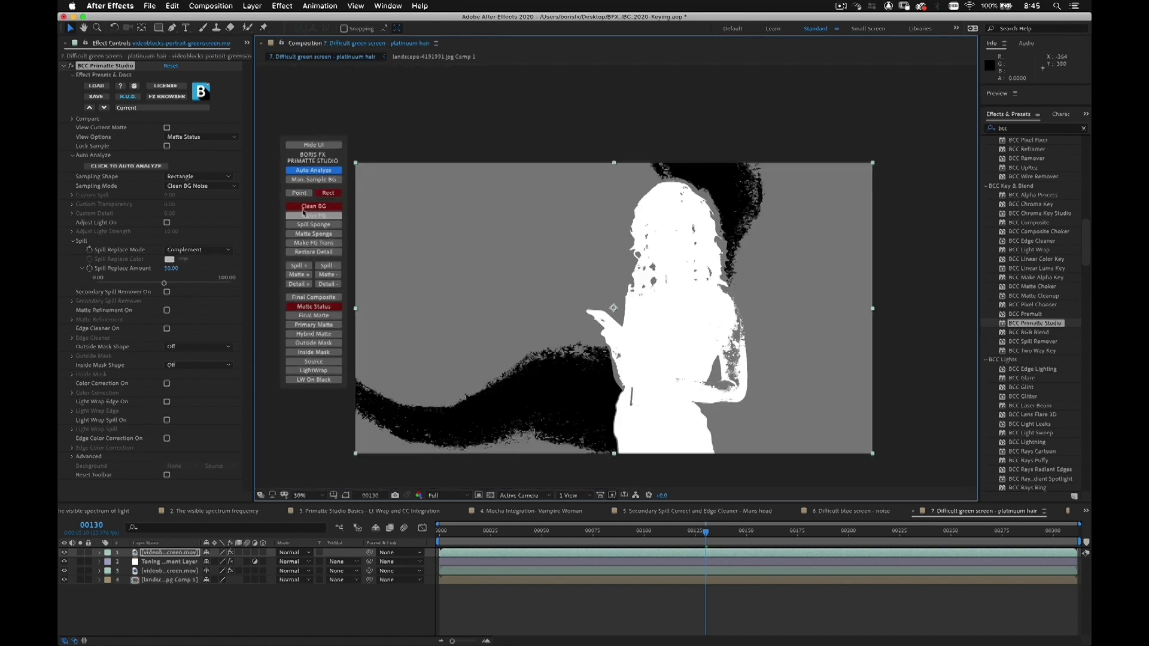
# Sample rectangles over the gray background areas around the woman in Clean BG Noise mode to clear them from the matte.
pyautogui.moveTo(407, 204); pyautogui.dragTo(466, 315)
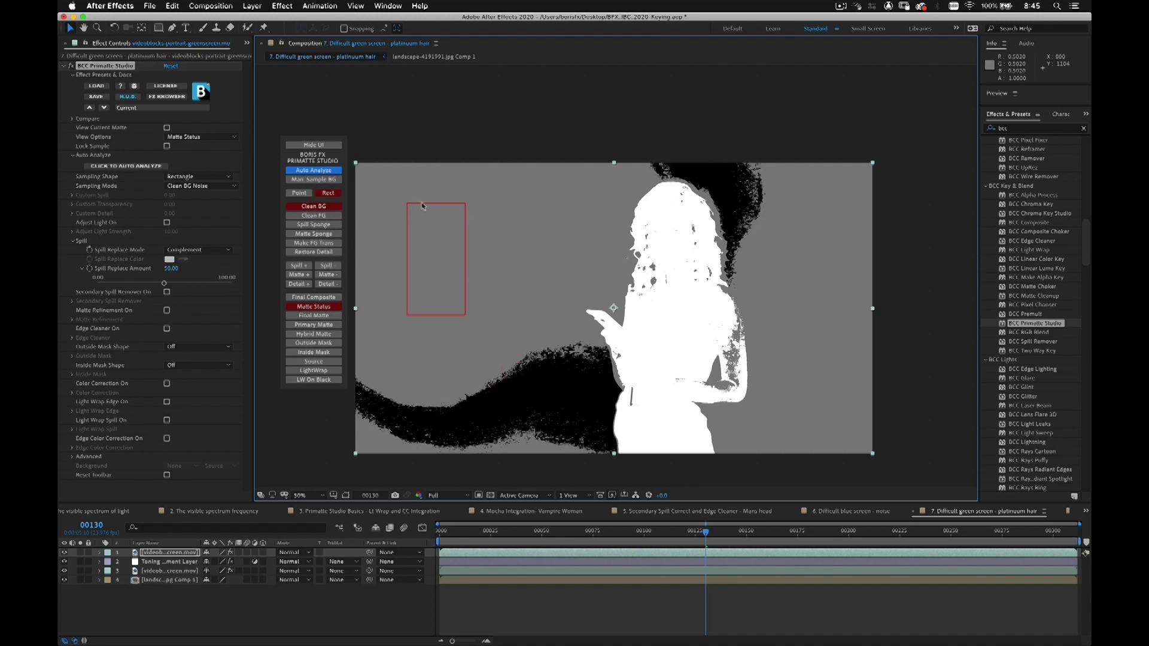
pyautogui.click(749, 176)
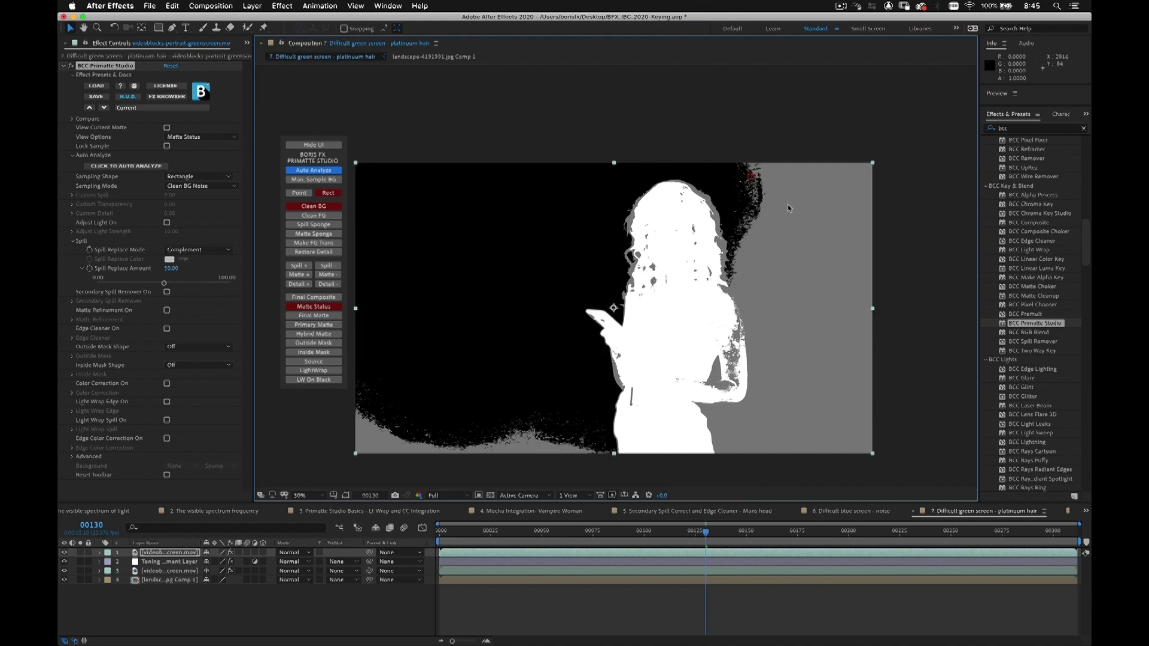
pyautogui.moveTo(786, 235); pyautogui.dragTo(852, 332)
pyautogui.moveTo(815, 375); pyautogui.dragTo(870, 452)
pyautogui.moveTo(421, 392); pyautogui.dragTo(347, 409)
# Use Clean FG Noise with rectangle samples on the woman's arm and hair to fill the gray areas inside her matte.
pyautogui.click(314, 216)
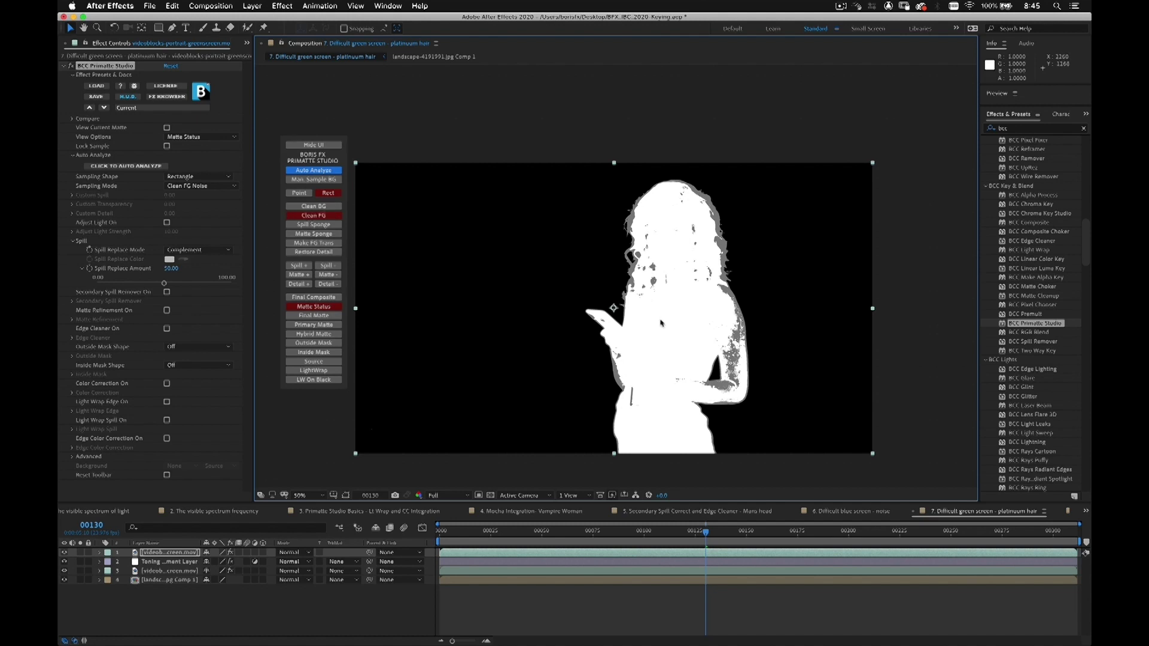
pyautogui.moveTo(740, 353); pyautogui.dragTo(737, 396)
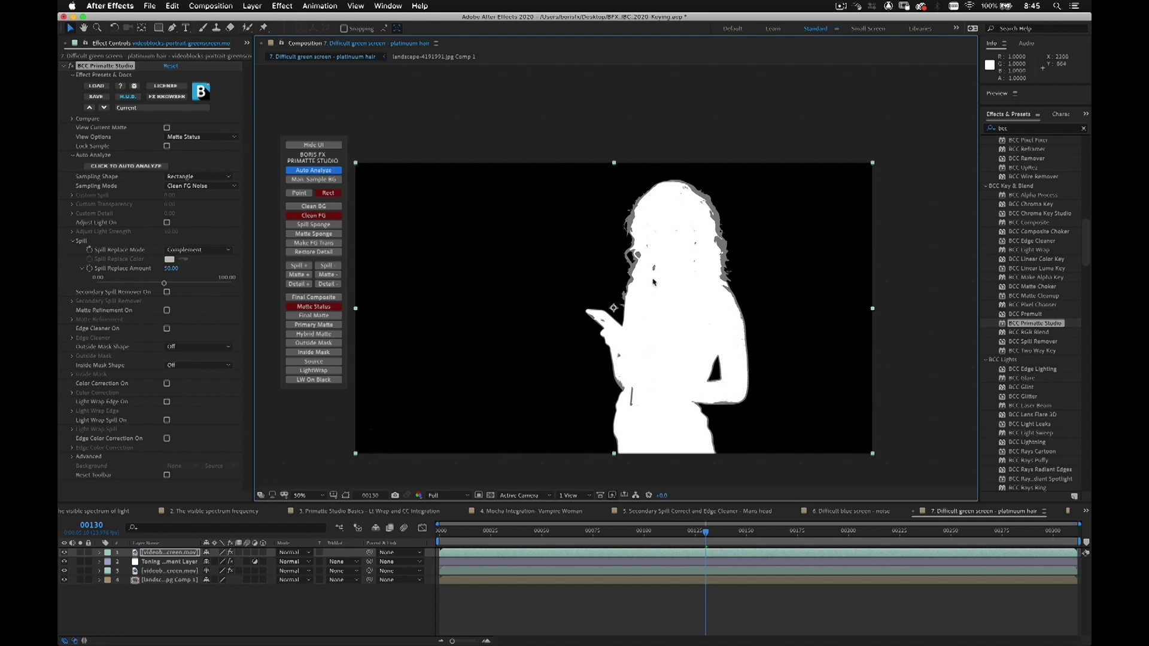
pyautogui.moveTo(672, 221); pyautogui.dragTo(674, 228)
pyautogui.moveTo(695, 194); pyautogui.dragTo(698, 198)
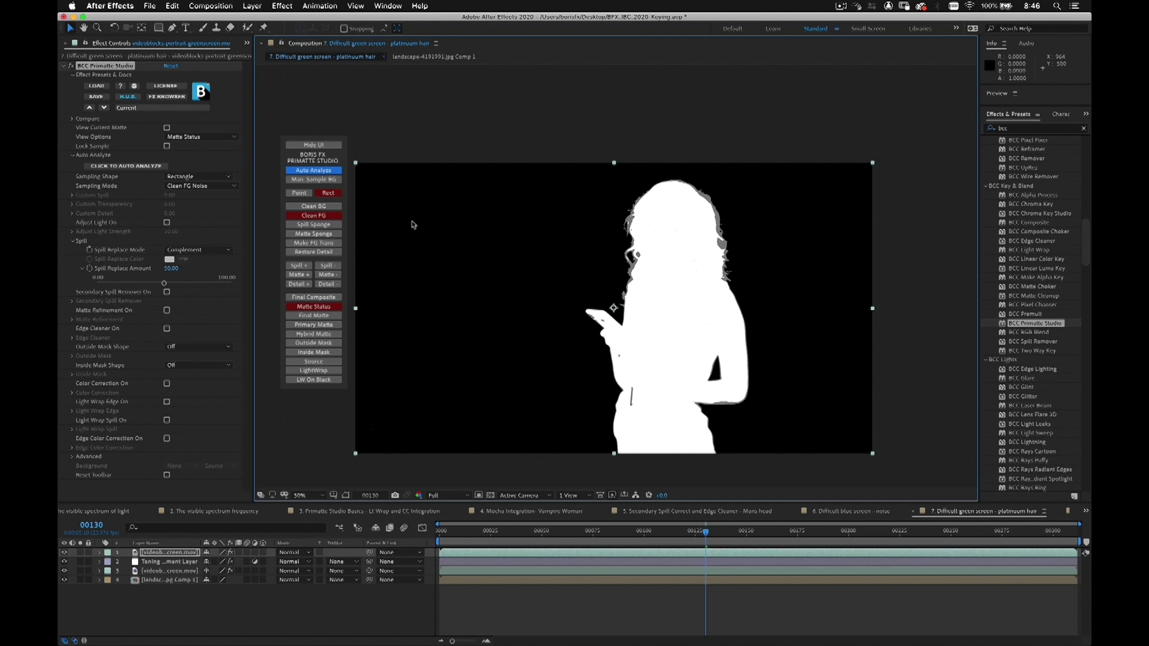
# Examine the matte edges around the hair up close and set the View Options back to Final Composite.
pyautogui.press('/')
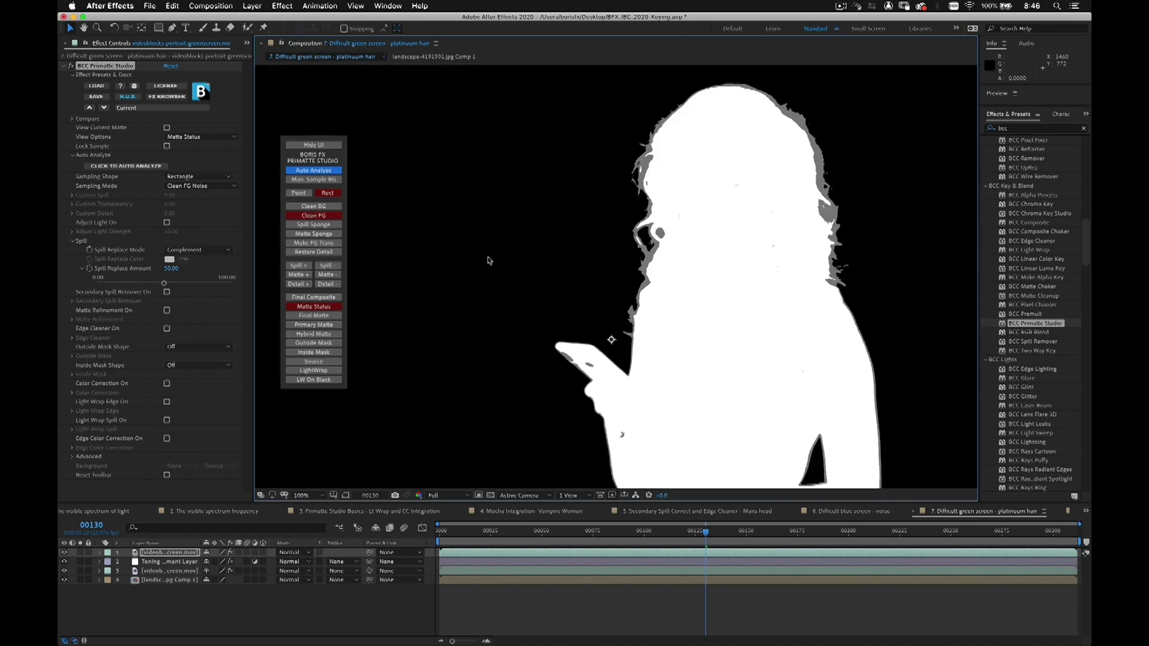
pyautogui.press('h')
pyautogui.moveTo(747, 267); pyautogui.dragTo(665, 263)
pyautogui.press('v')
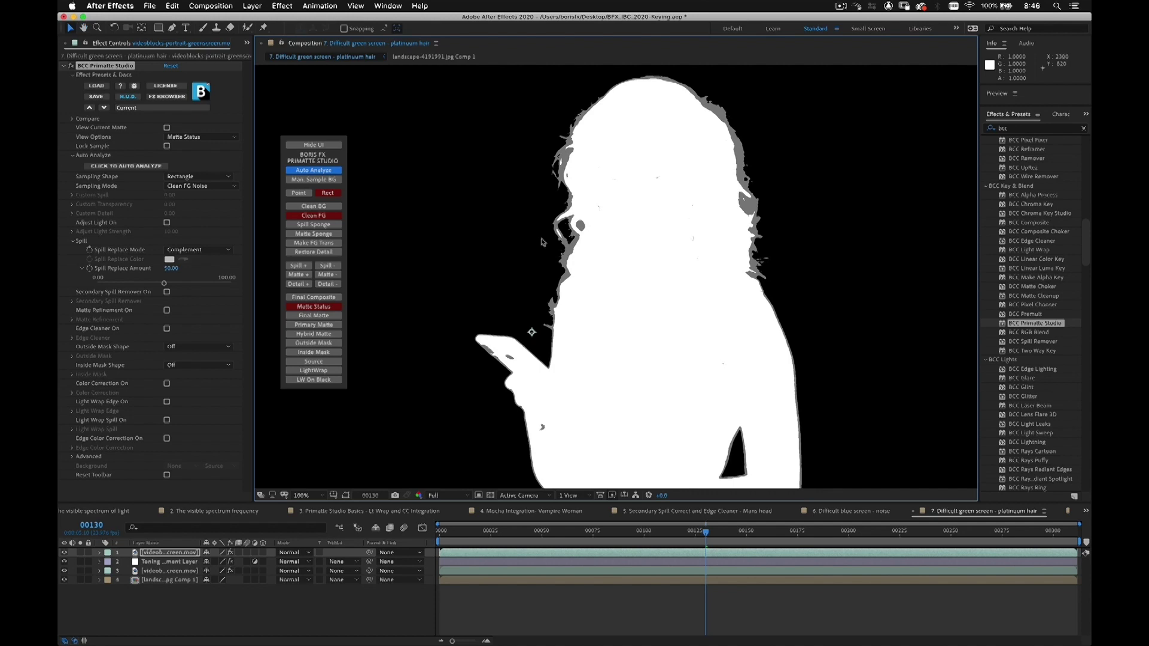
pyautogui.click(333, 296)
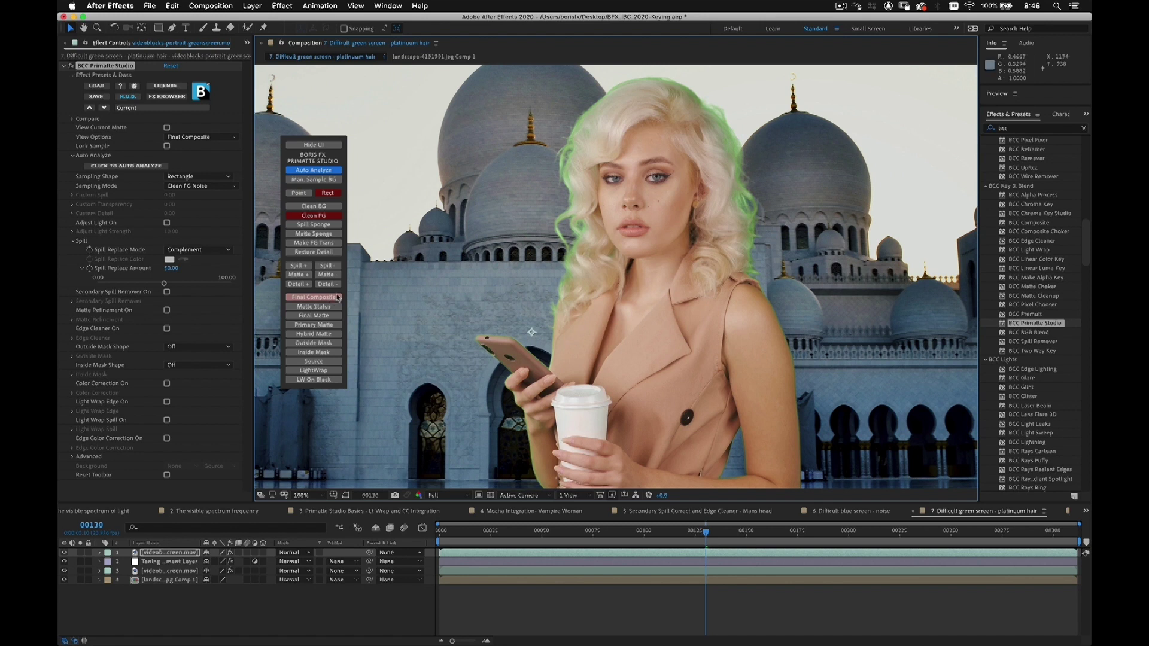
# Set the sampling to Point with the Spill- mode and enable Secondary Spill Remover to remove the green hair fringe.
pyautogui.click(302, 194)
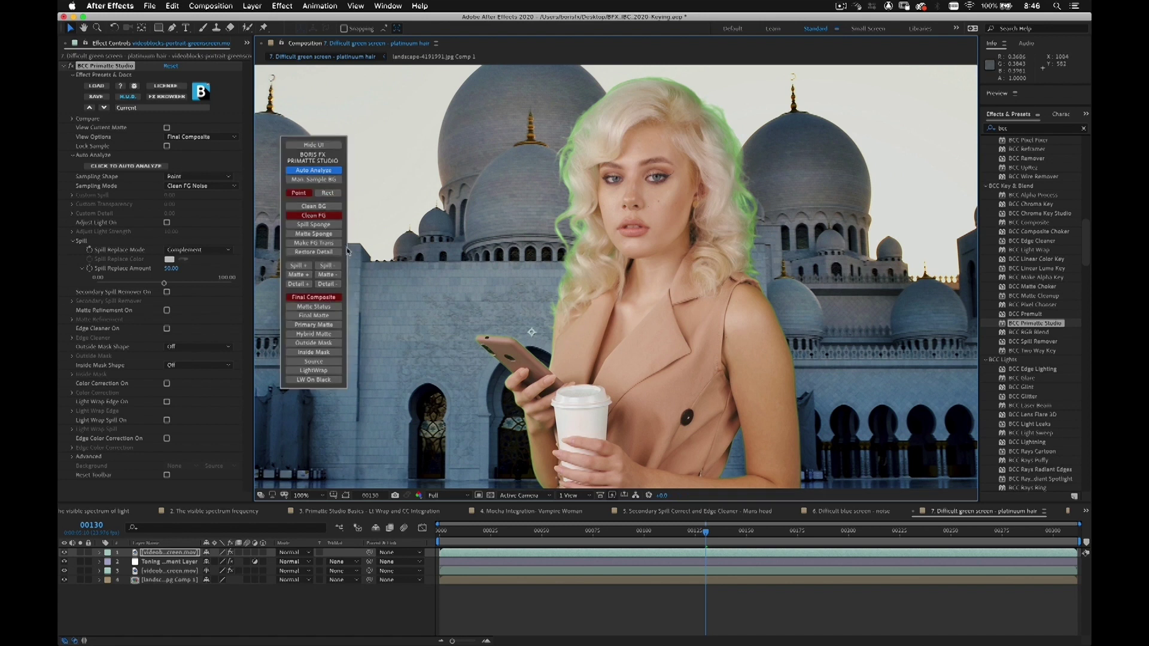
pyautogui.click(338, 267)
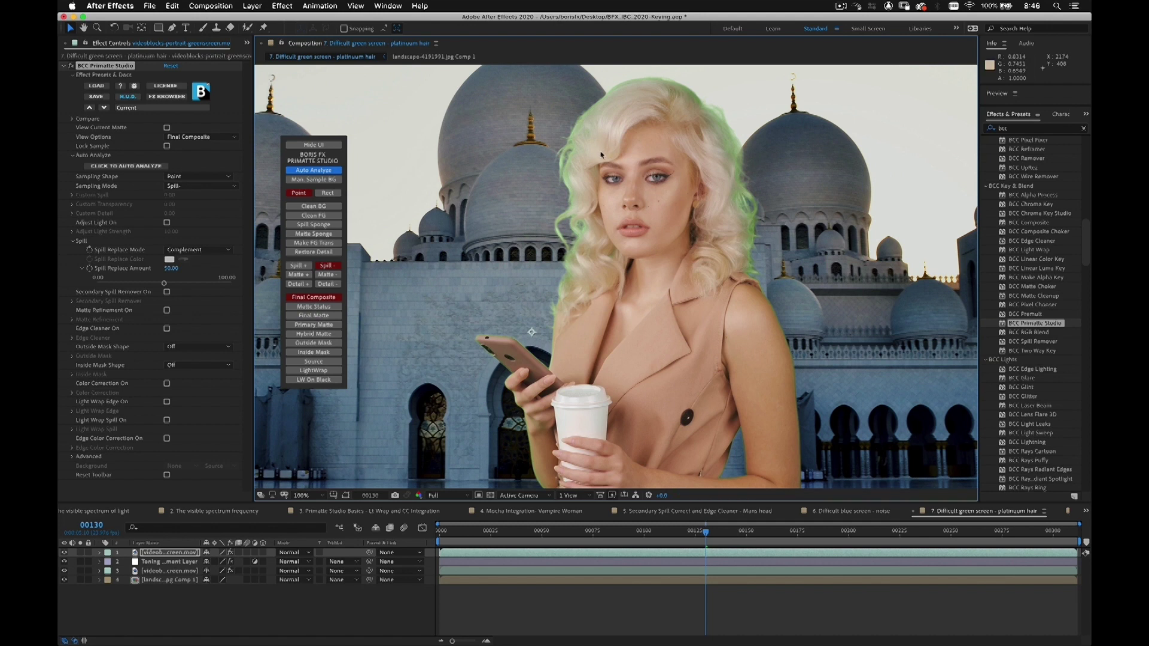
pyautogui.click(167, 293)
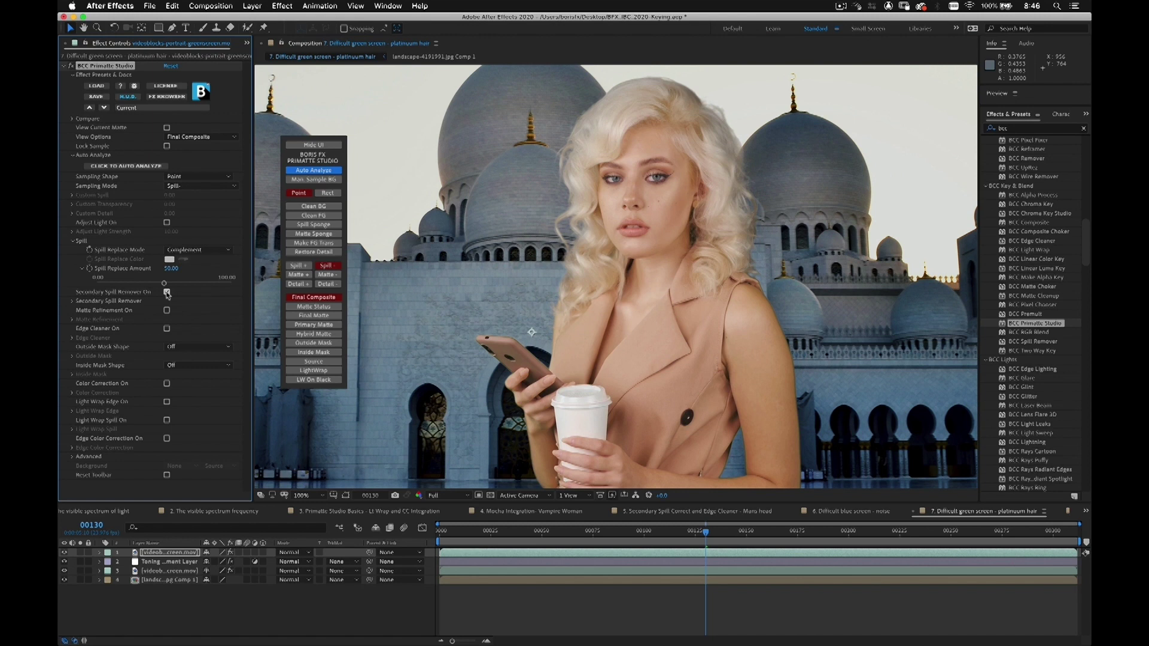
# Check the effects on the lower footage layer and the Toning Adjustment Layer, and reselect the uppermost keyed footage layer.
pyautogui.click(161, 573)
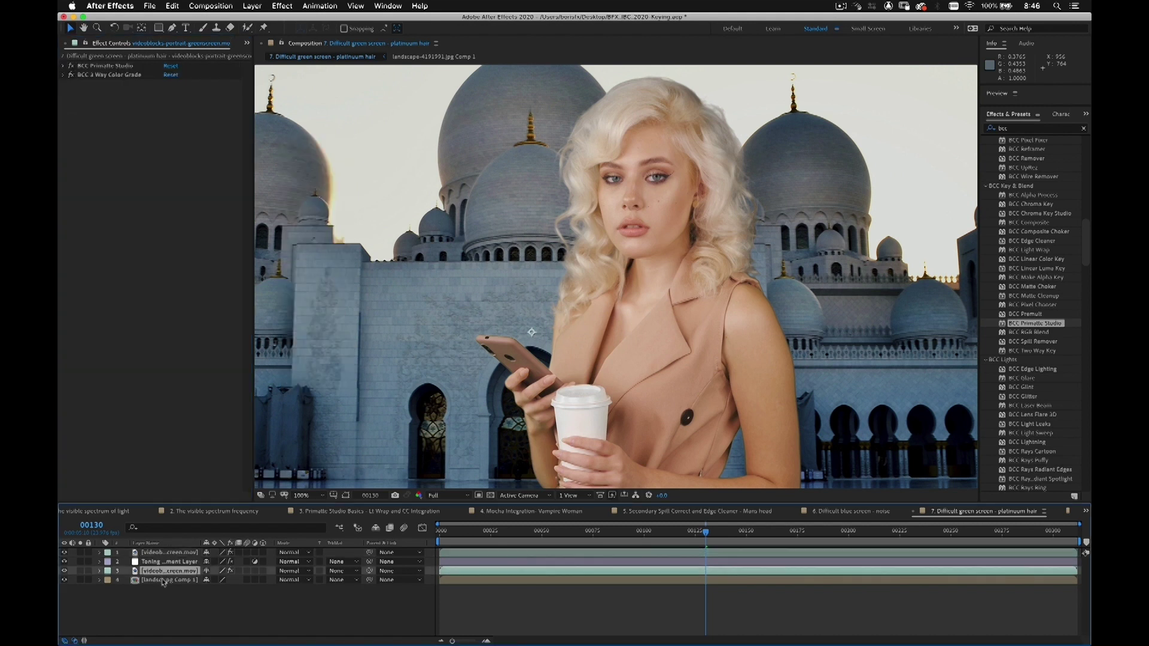
pyautogui.click(163, 563)
pyautogui.click(161, 553)
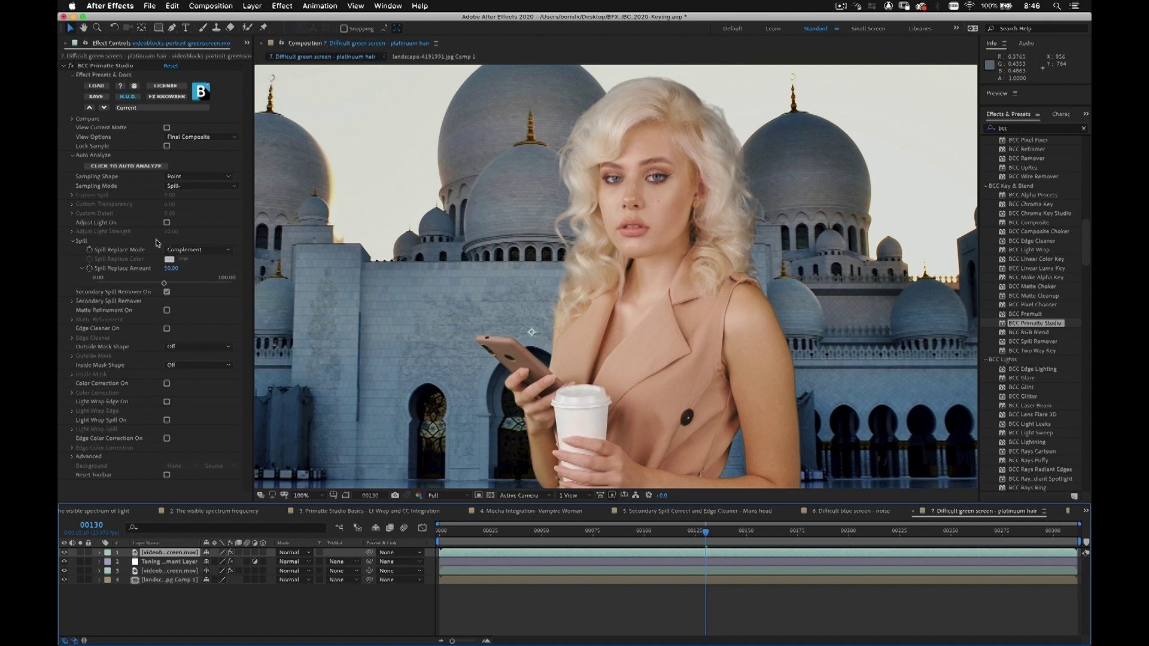
# Set the Spill Replace Mode to Softened BG and choose the landscape-4191991.jpg Comp 1 layer as the effect's Background.
pyautogui.click(193, 250)
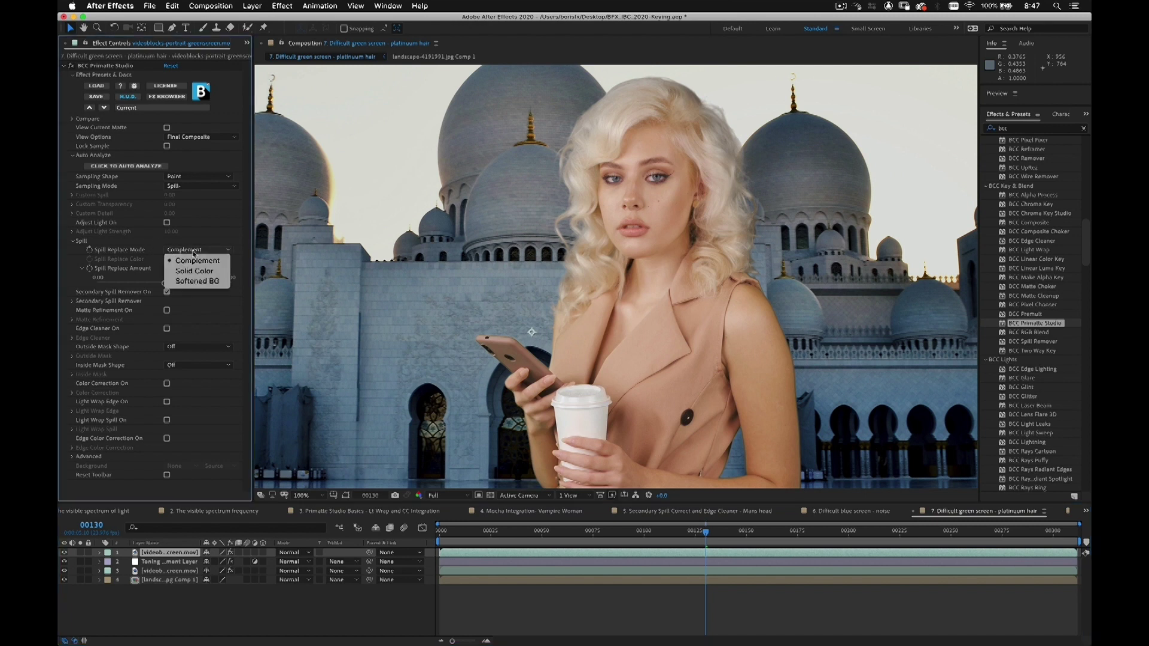
pyautogui.click(205, 282)
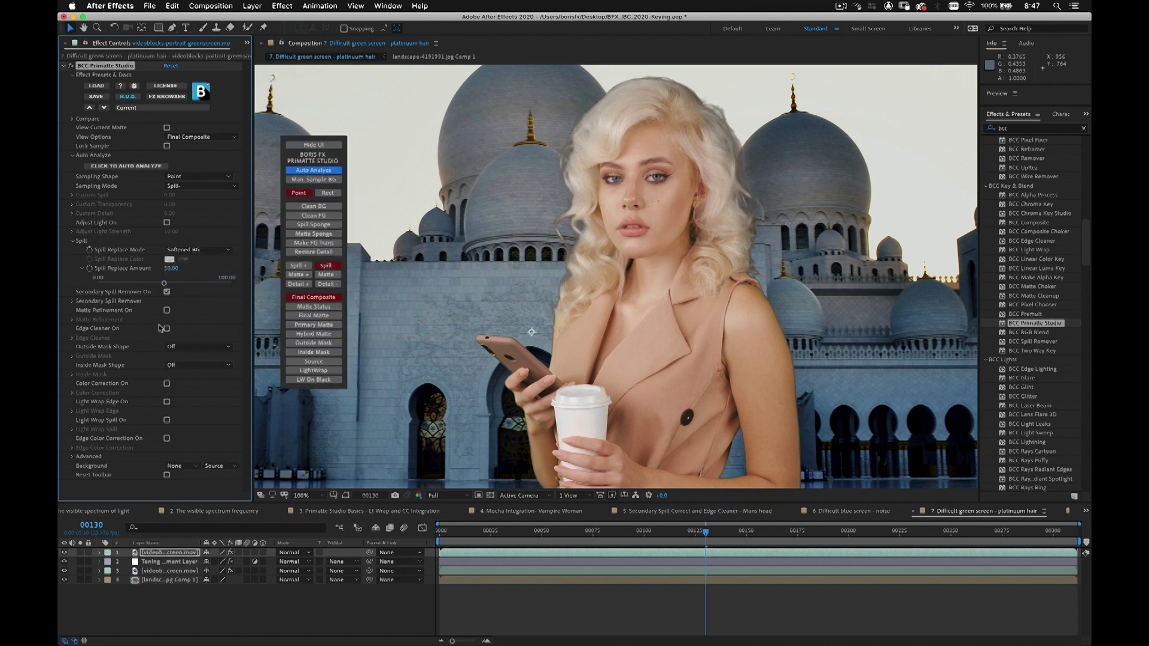
pyautogui.click(173, 467)
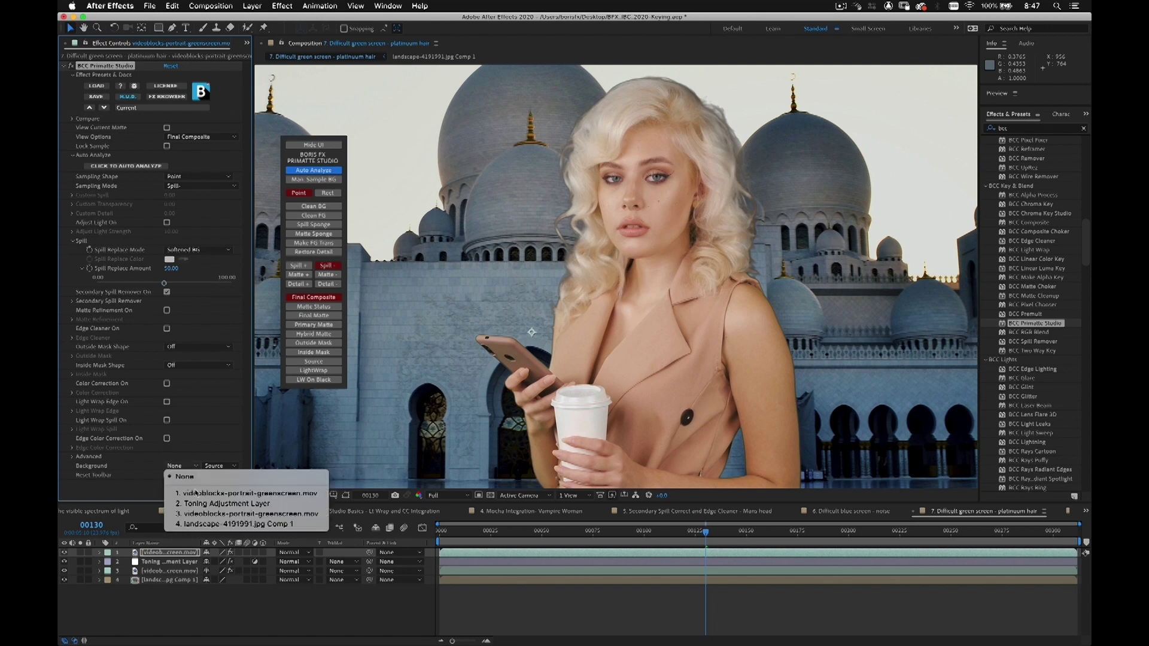
pyautogui.click(213, 524)
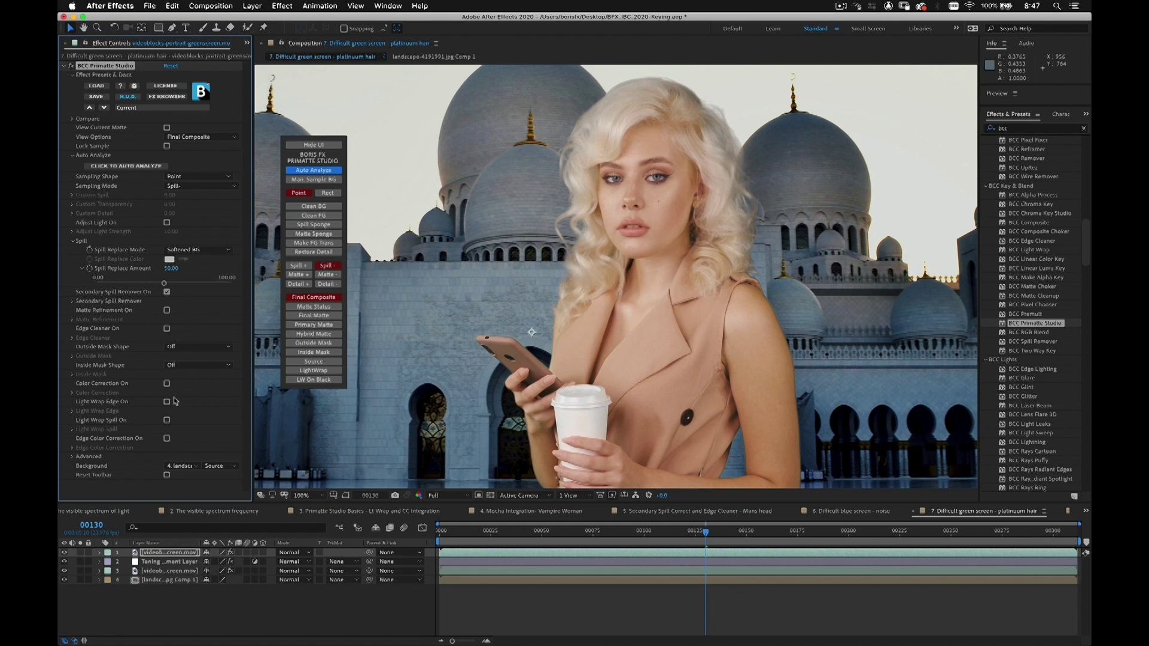
pyautogui.click(72, 241)
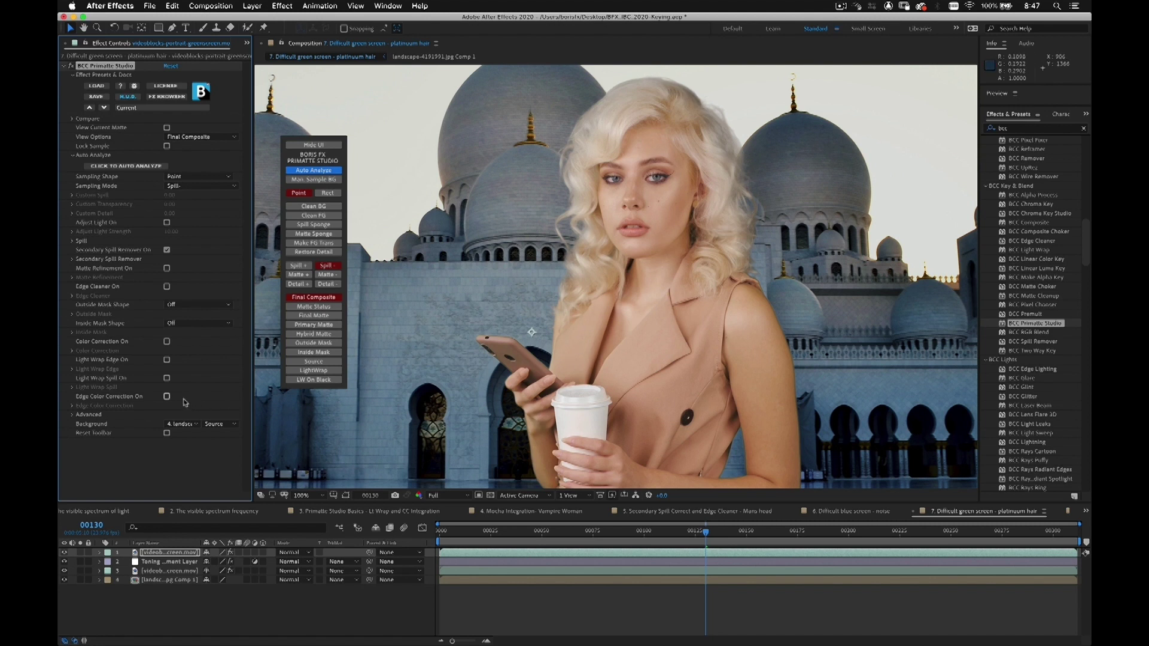
# Move the keyed footage layer directly below the Toning Adjustment Layer in the layer stack.
pyautogui.click(156, 555)
pyautogui.moveTo(156, 561); pyautogui.dragTo(154, 569)
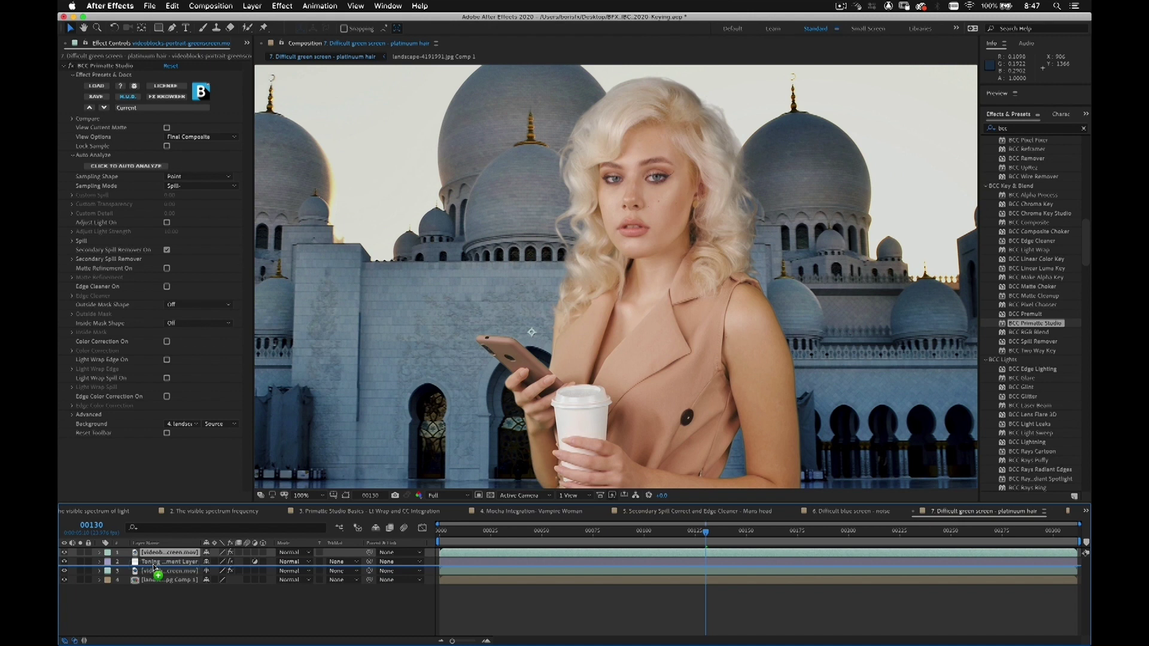
pyautogui.moveTo(154, 567); pyautogui.dragTo(154, 569)
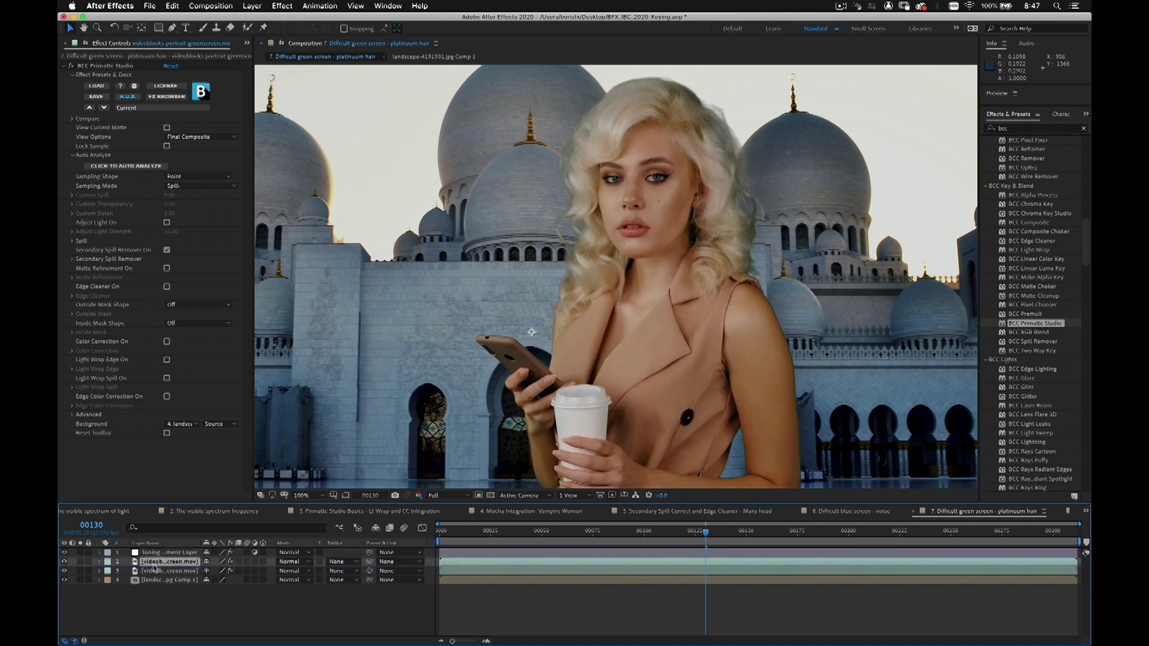
# Set Mix with Original to 62 in the Toning Adjustment Layer's BCC Post Film Process effect.
pyautogui.click(151, 553)
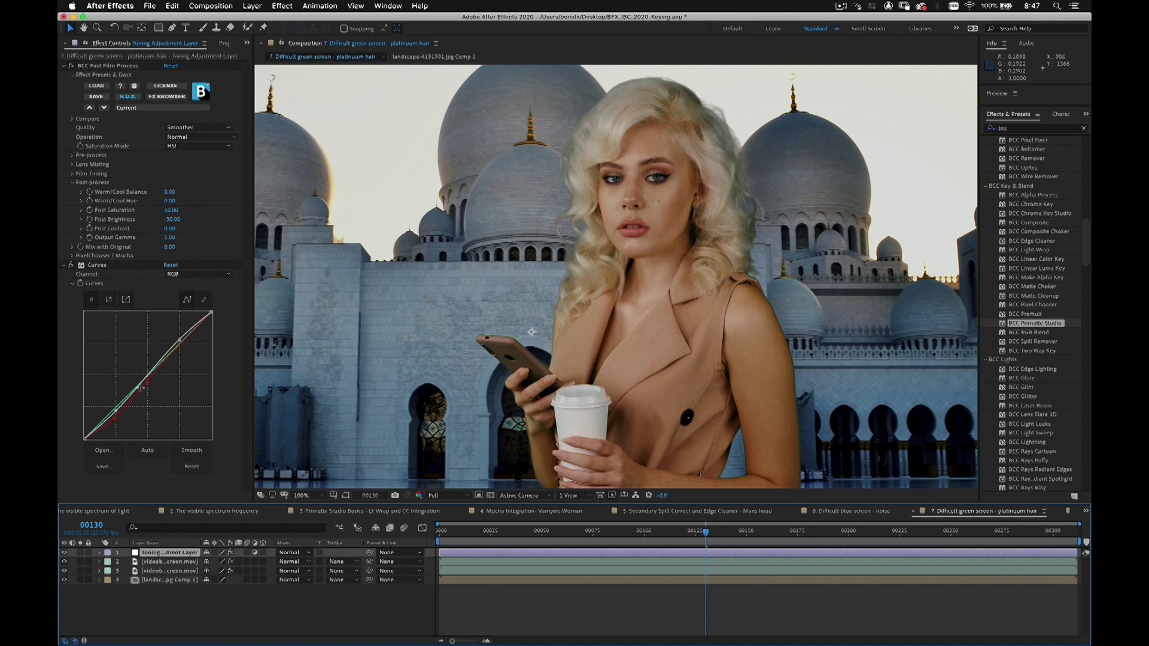
pyautogui.click(170, 247)
pyautogui.moveTo(181, 247); pyautogui.dragTo(187, 248)
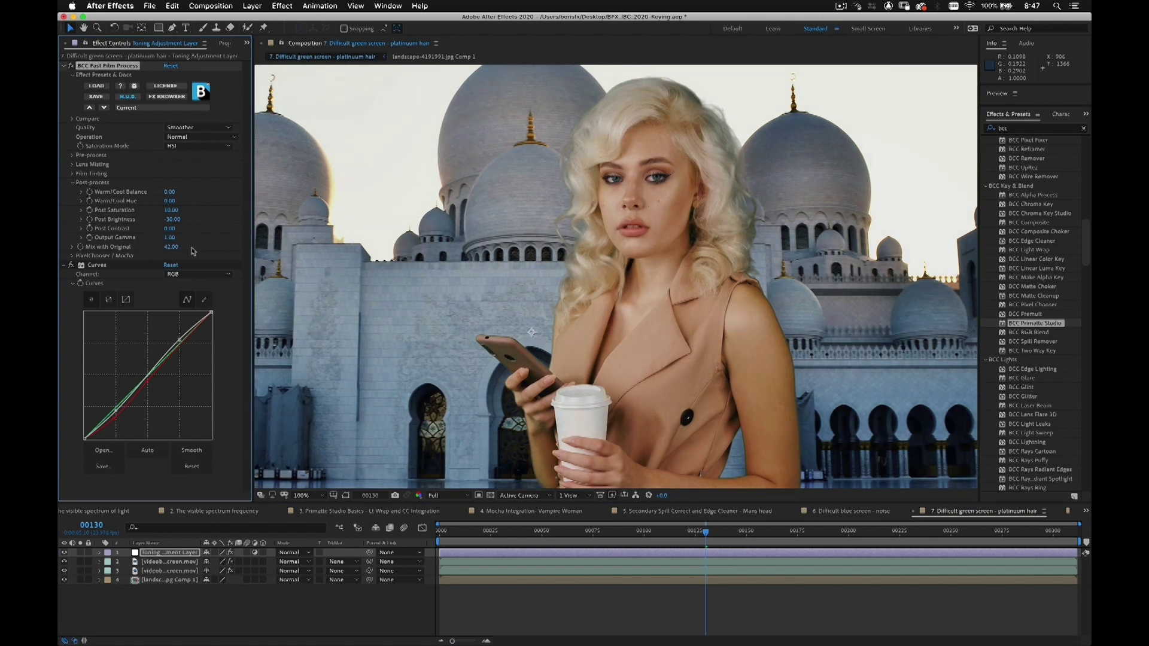
pyautogui.moveTo(178, 249); pyautogui.dragTo(184, 249)
pyautogui.click(172, 247)
pyautogui.write('62')
pyautogui.press('Return')
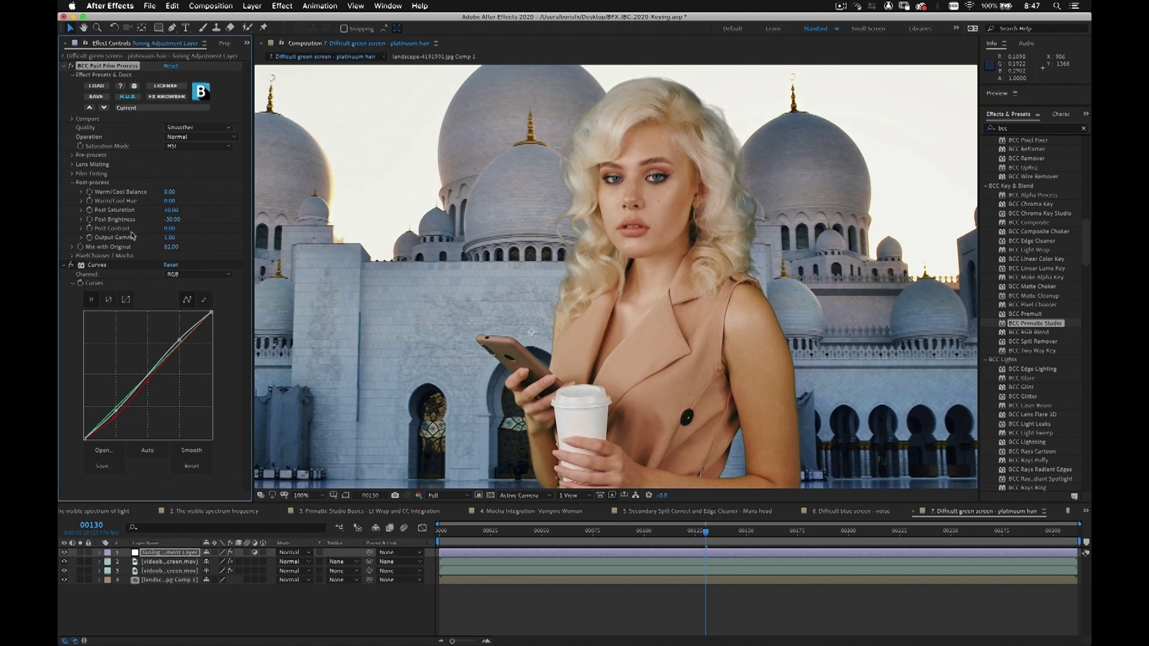
# Toggle the Toning Adjustment Layer's visibility to compare the full composite with and without the toning.
pyautogui.press(',')
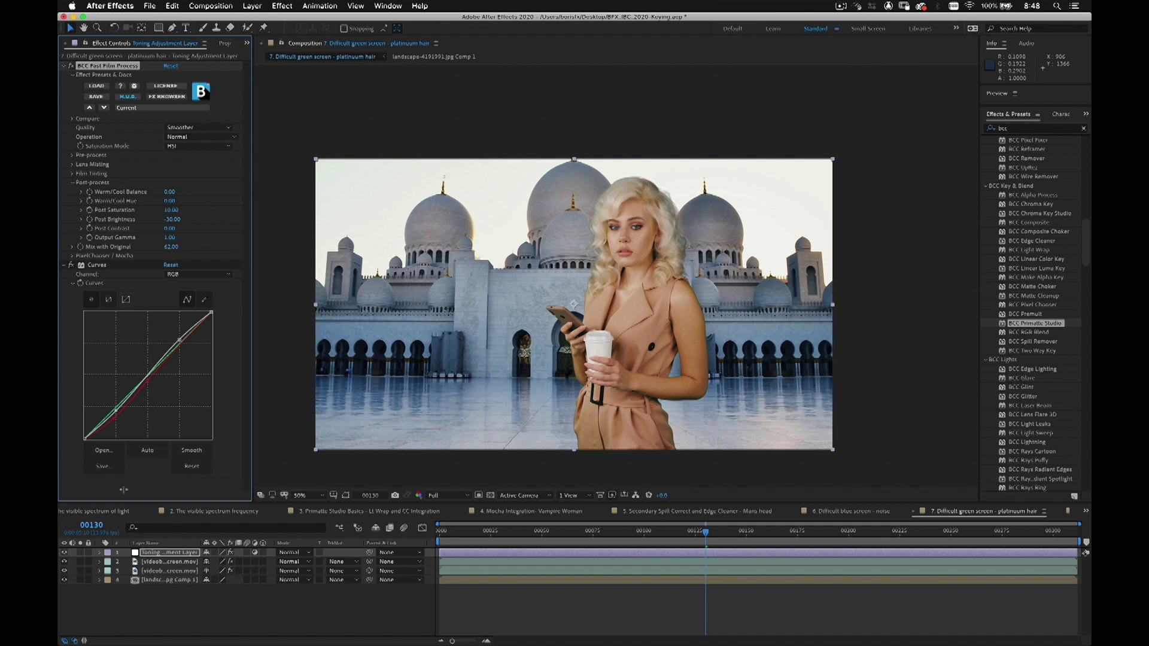
pyautogui.click(64, 553)
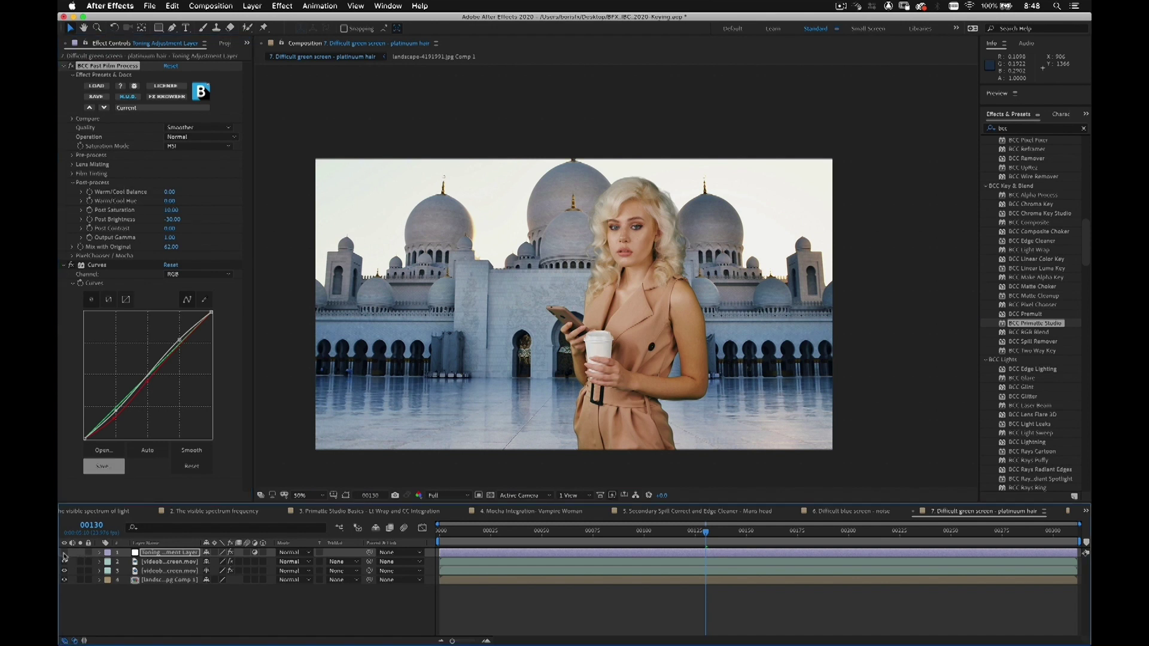
pyautogui.click(65, 556)
pyautogui.click(64, 555)
pyautogui.click(64, 555)
pyautogui.click(65, 555)
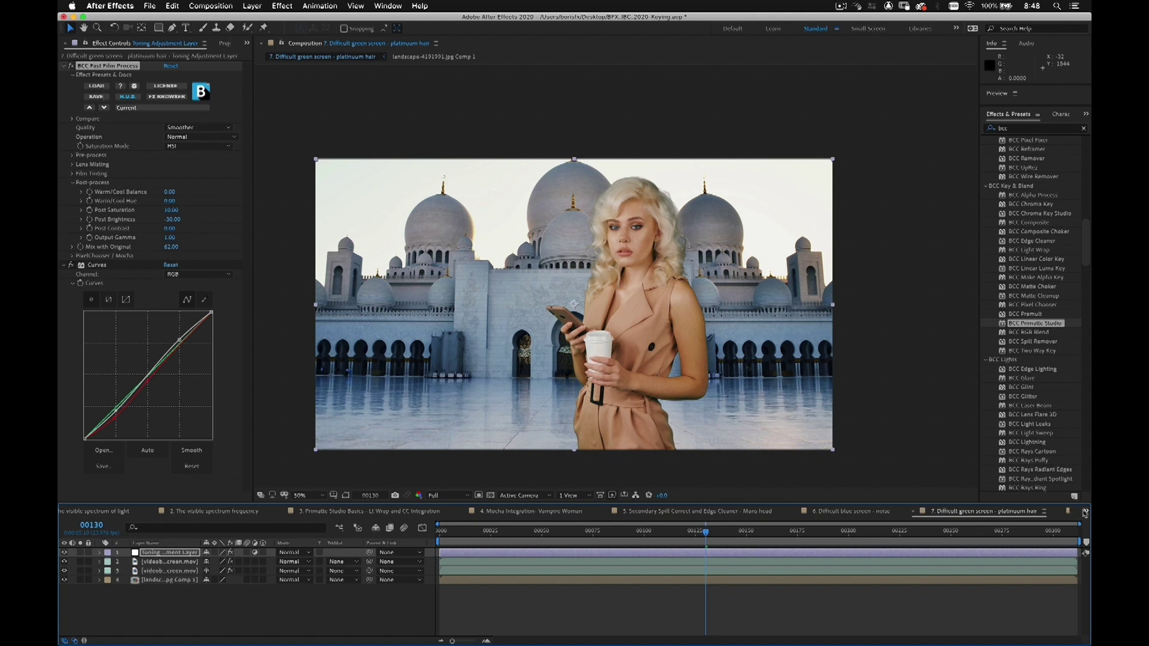
# Open the "8. No Chroma - no problem" composition and scrub through its finished shot to frame 1249041.
pyautogui.click(1087, 512)
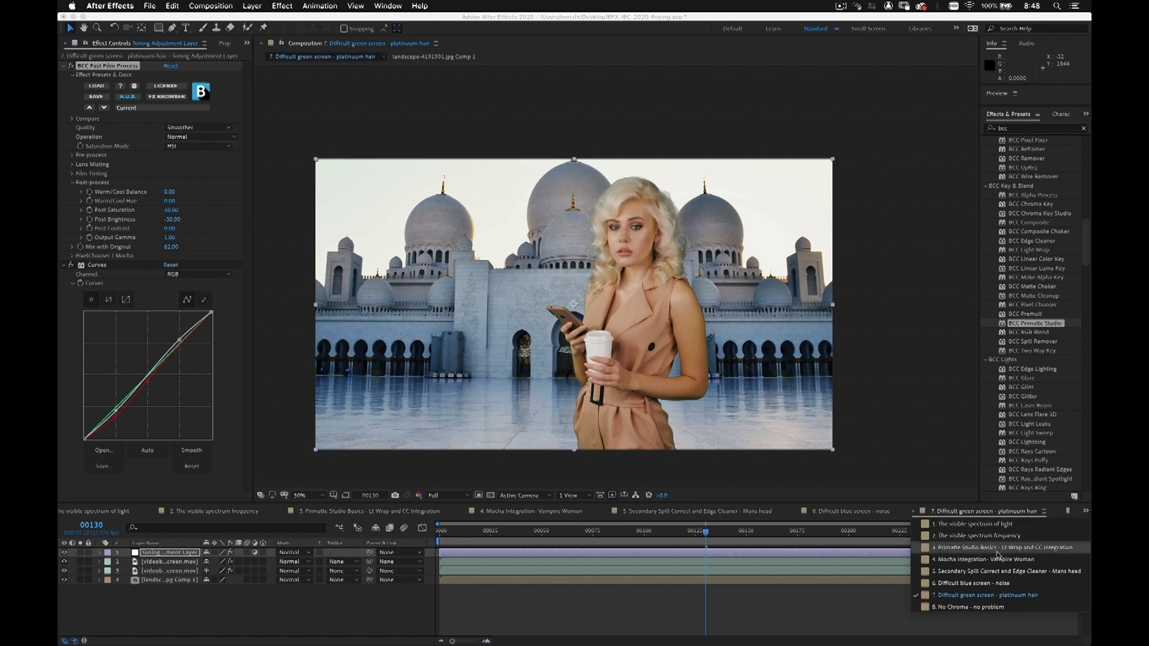
pyautogui.click(986, 608)
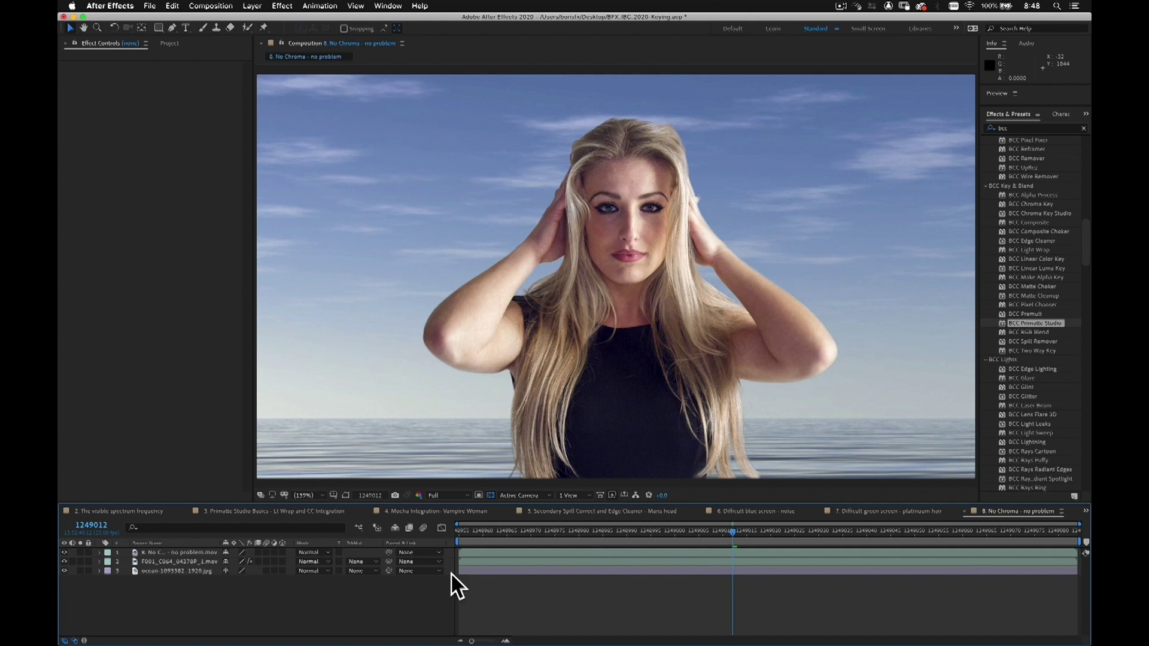
pyautogui.click(171, 554)
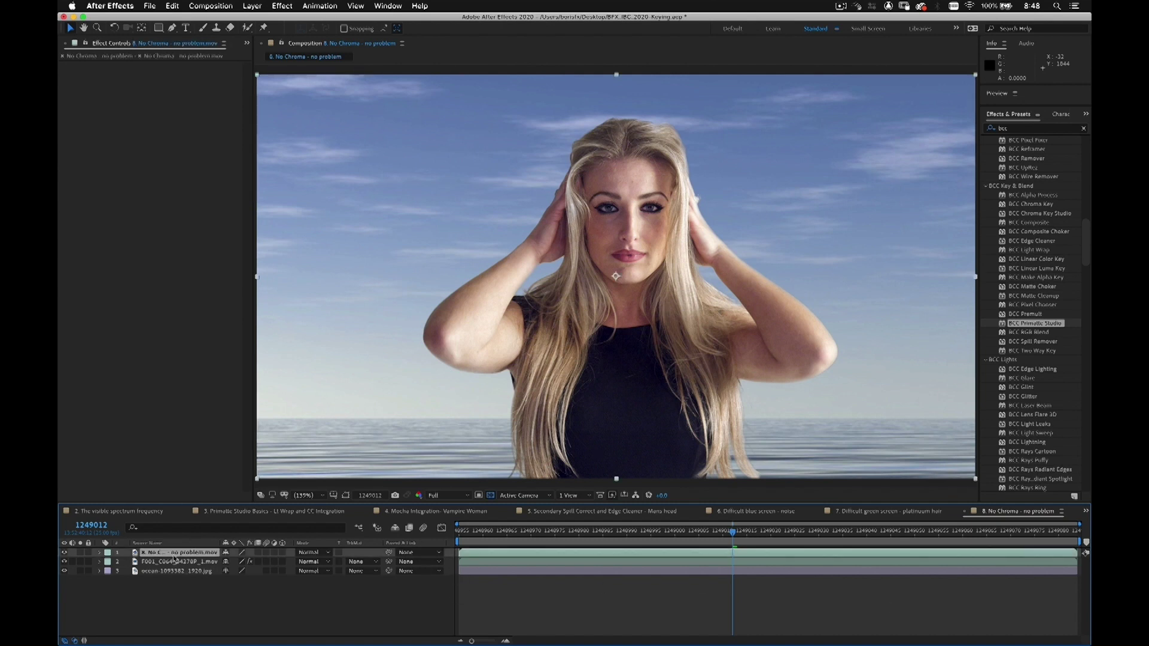
pyautogui.moveTo(589, 531); pyautogui.dragTo(872, 524)
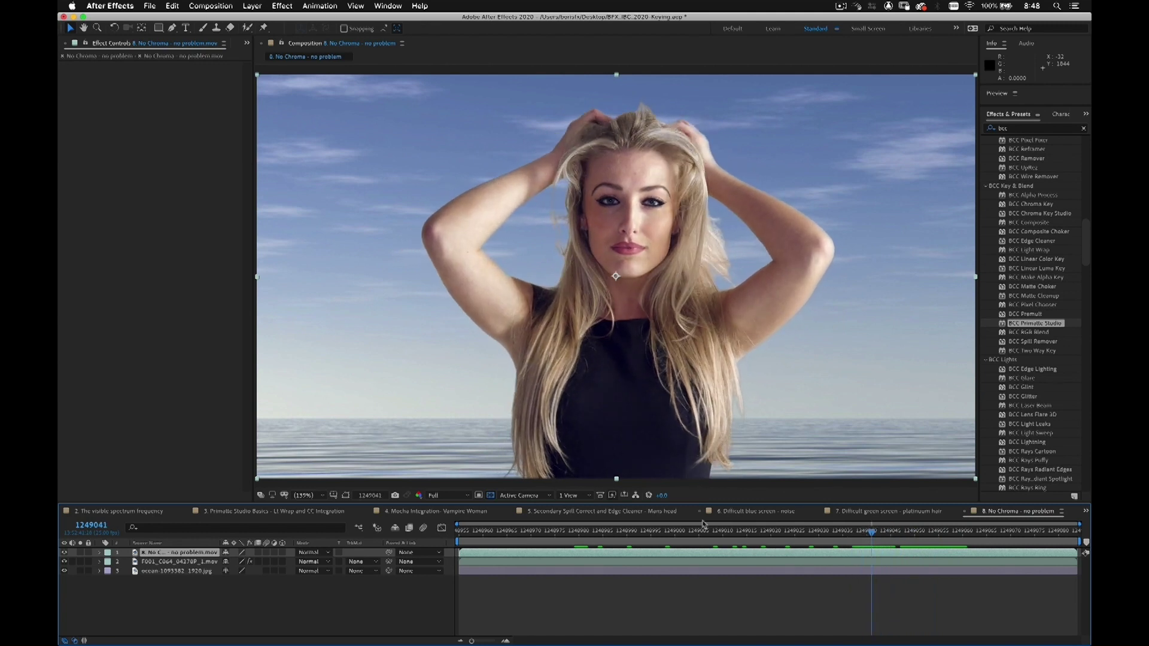
# Hide the "8. No Chroma - no problem.mov" layer and compare the F001_C064 footage with and without its BCC Primatte Studio effect.
pyautogui.click(64, 553)
pyautogui.click(176, 562)
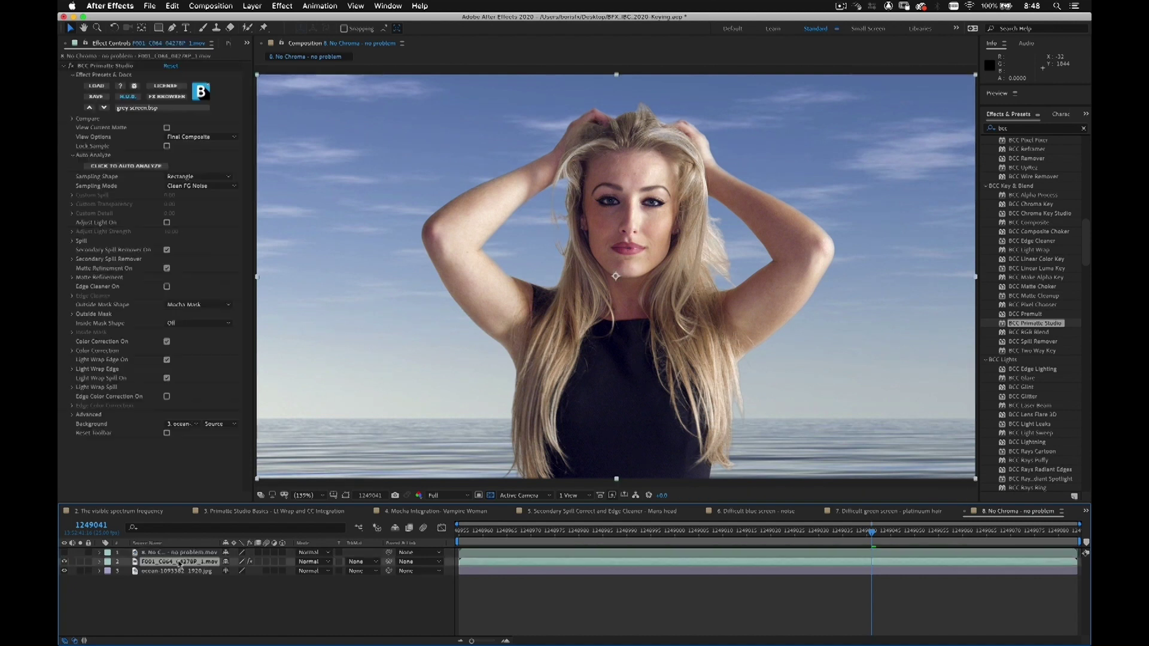
pyautogui.click(72, 66)
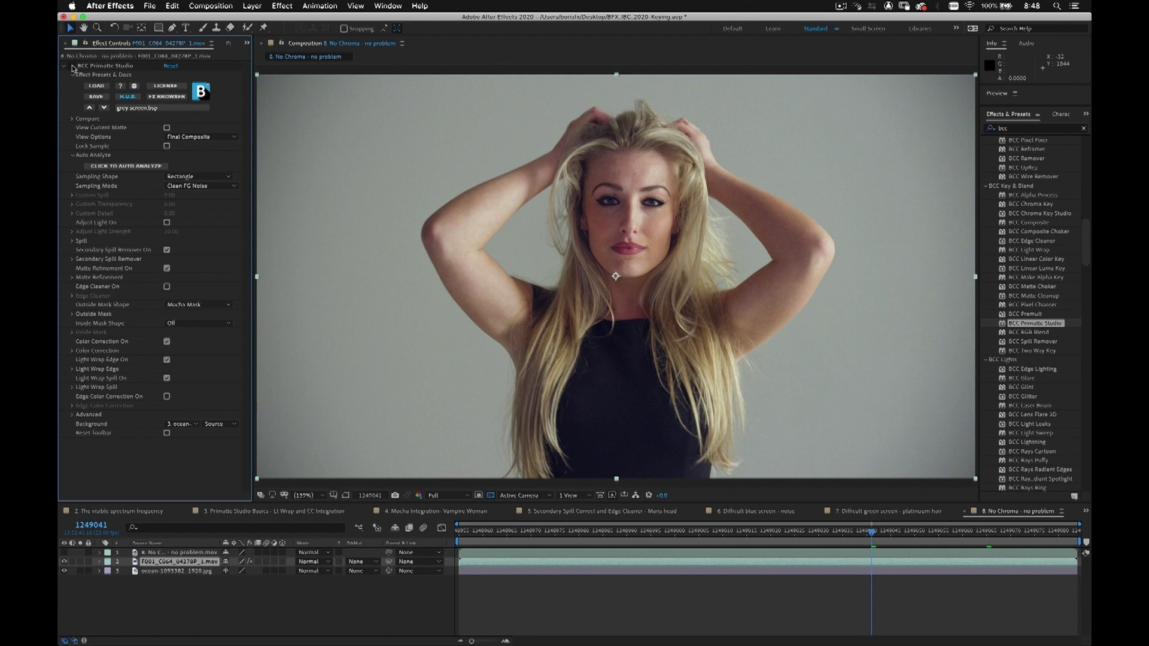
pyautogui.click(72, 66)
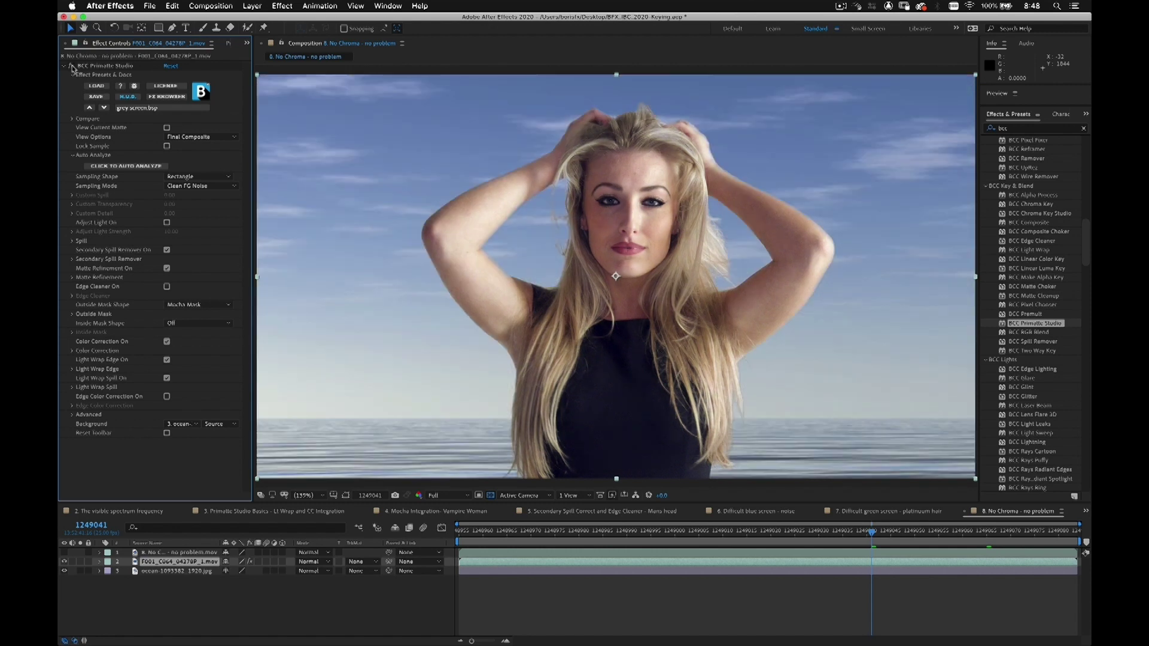
pyautogui.click(72, 66)
pyautogui.click(72, 66)
# Collapse and disable the existing Primatte Studio effect, and apply a fresh BCC Primatte Studio to the F001_C064 footage layer.
pyautogui.click(64, 66)
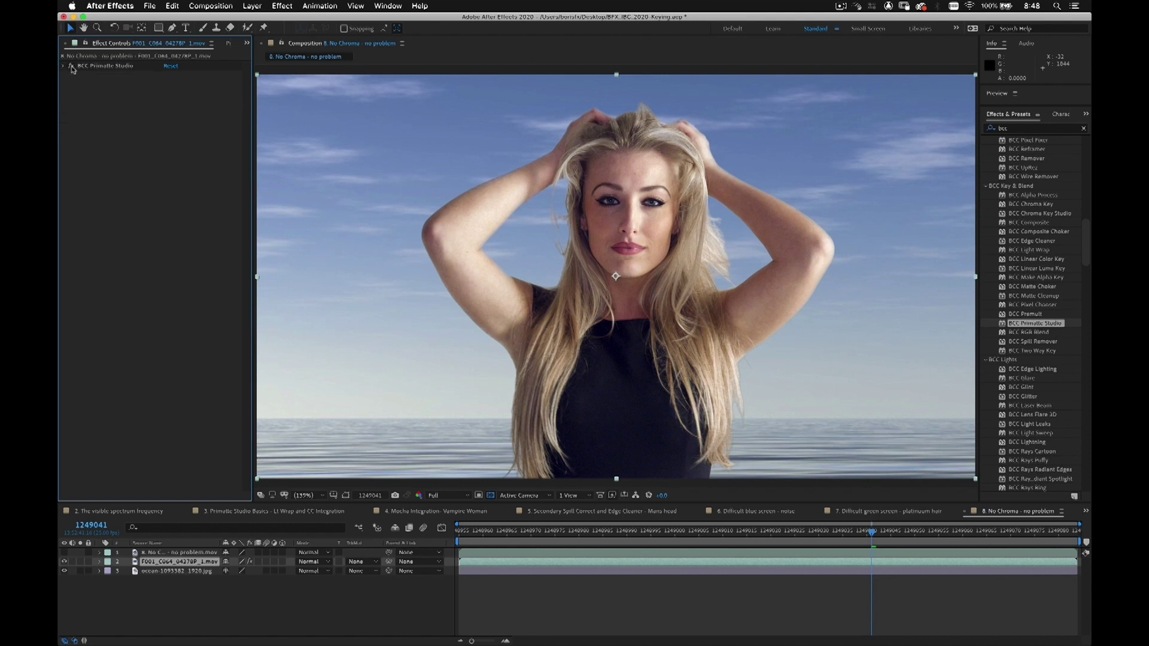
pyautogui.click(73, 66)
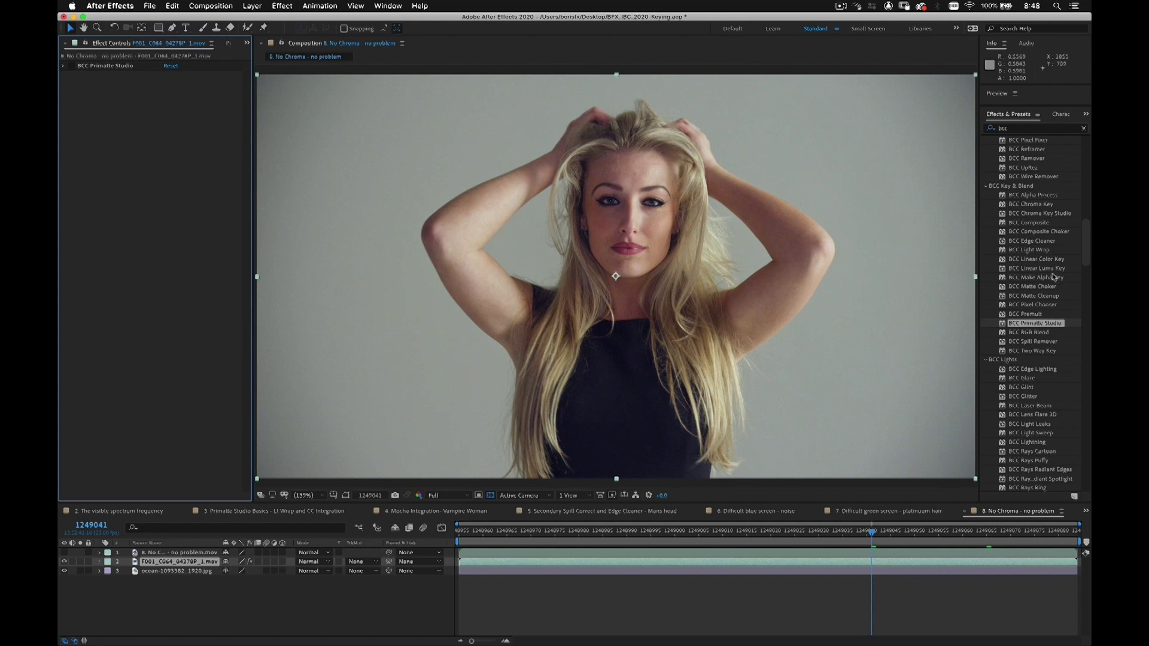
pyautogui.moveTo(1048, 324); pyautogui.dragTo(158, 172)
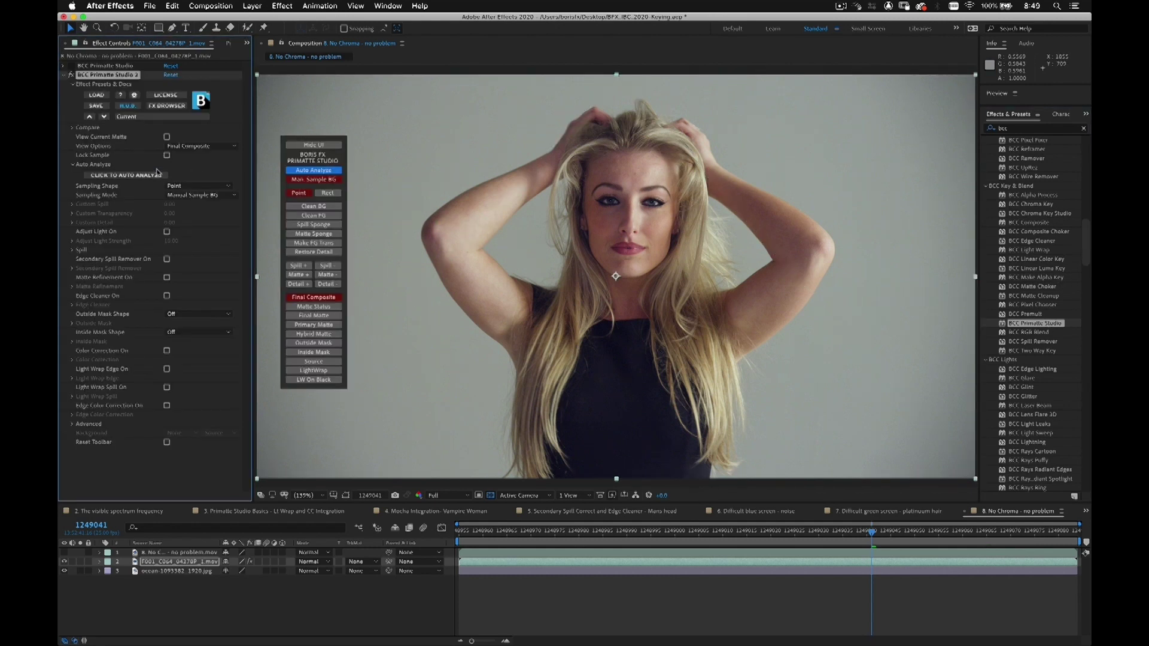
# Sample the grey backdrop just above the woman's raised arm using Manual Sample BG with the Point sampling shape.
pyautogui.click(309, 173)
pyautogui.click(299, 195)
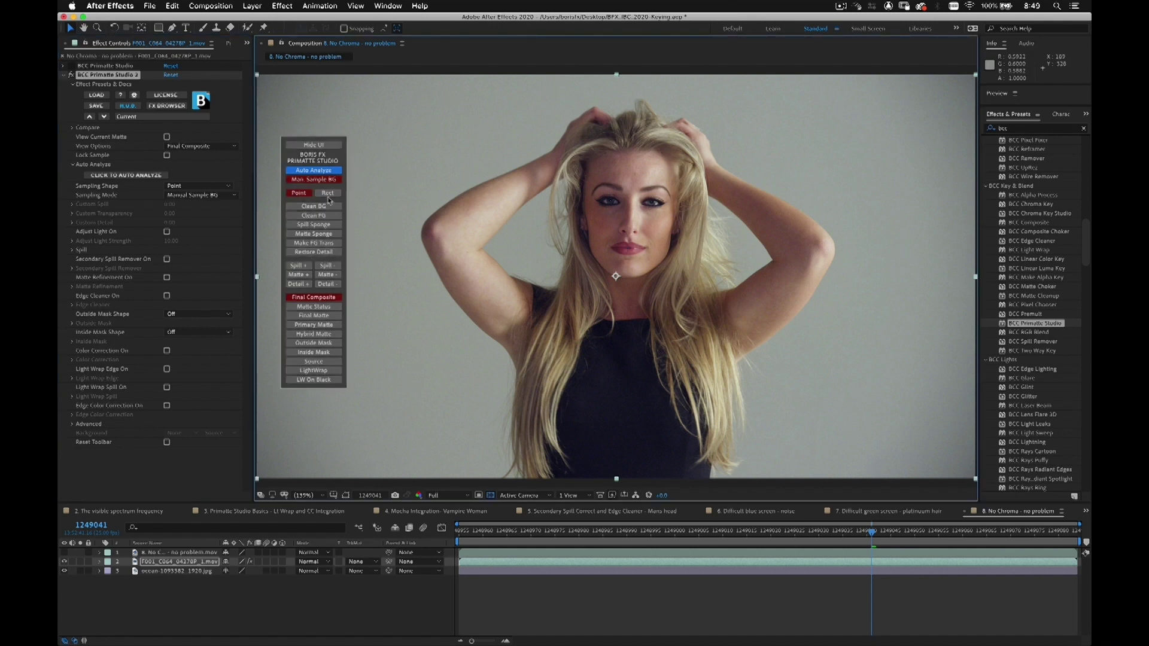
pyautogui.click(479, 167)
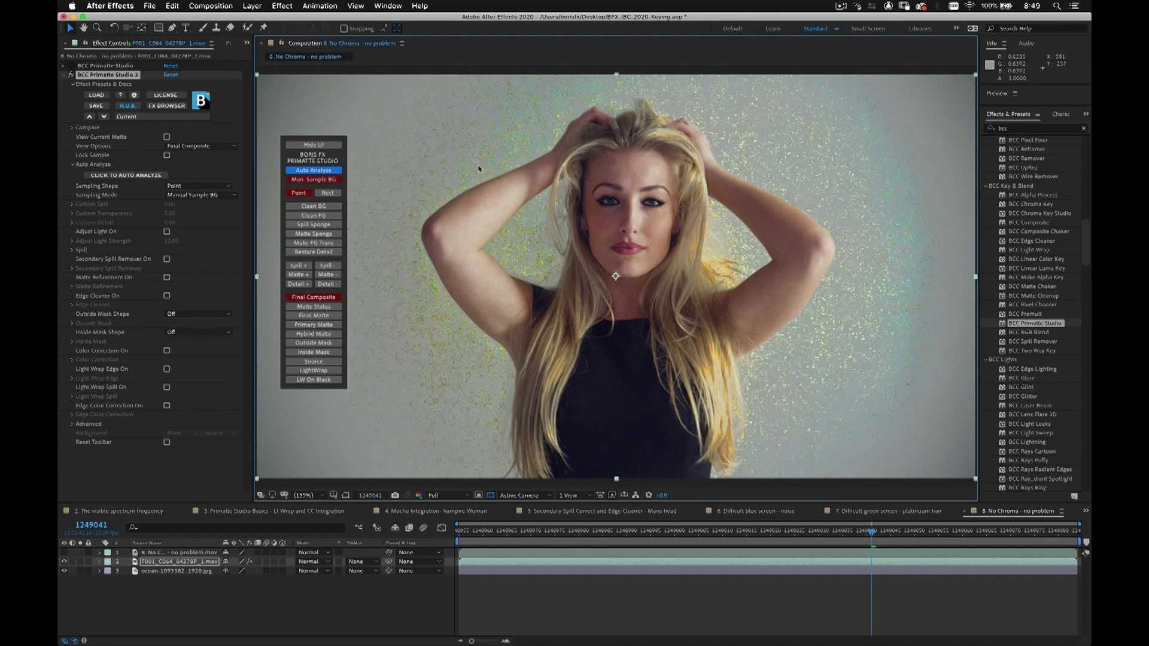
# In the Matte Status view, clean the background noise on both sides of the woman using Clean BG with rectangular samples.
pyautogui.click(305, 307)
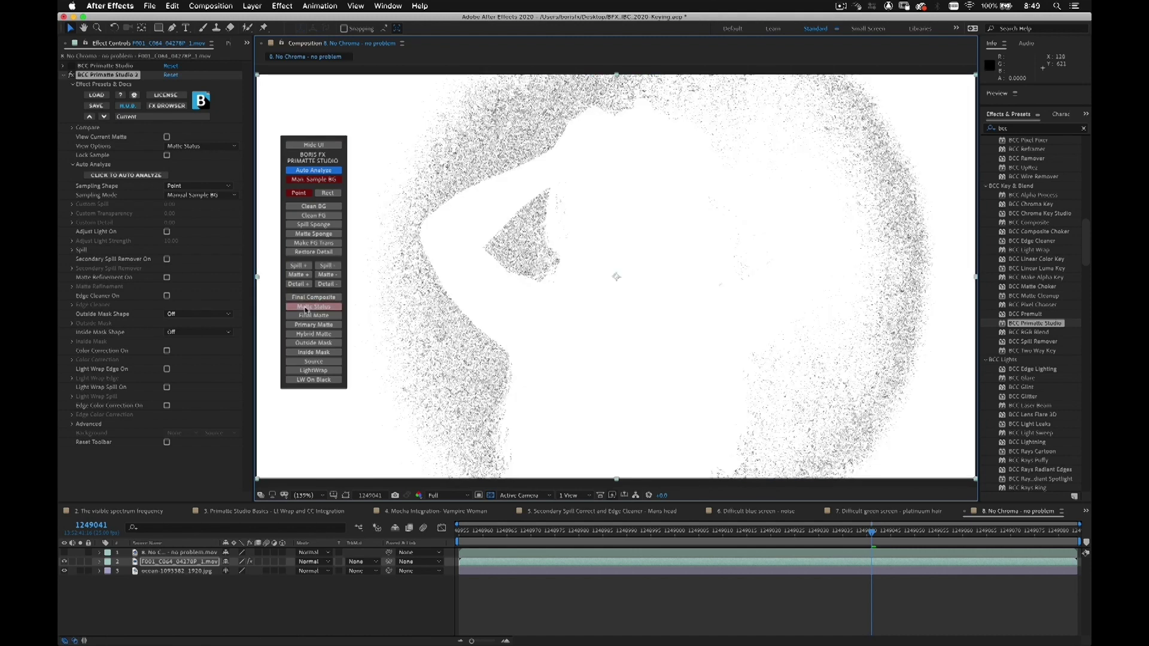
pyautogui.click(330, 194)
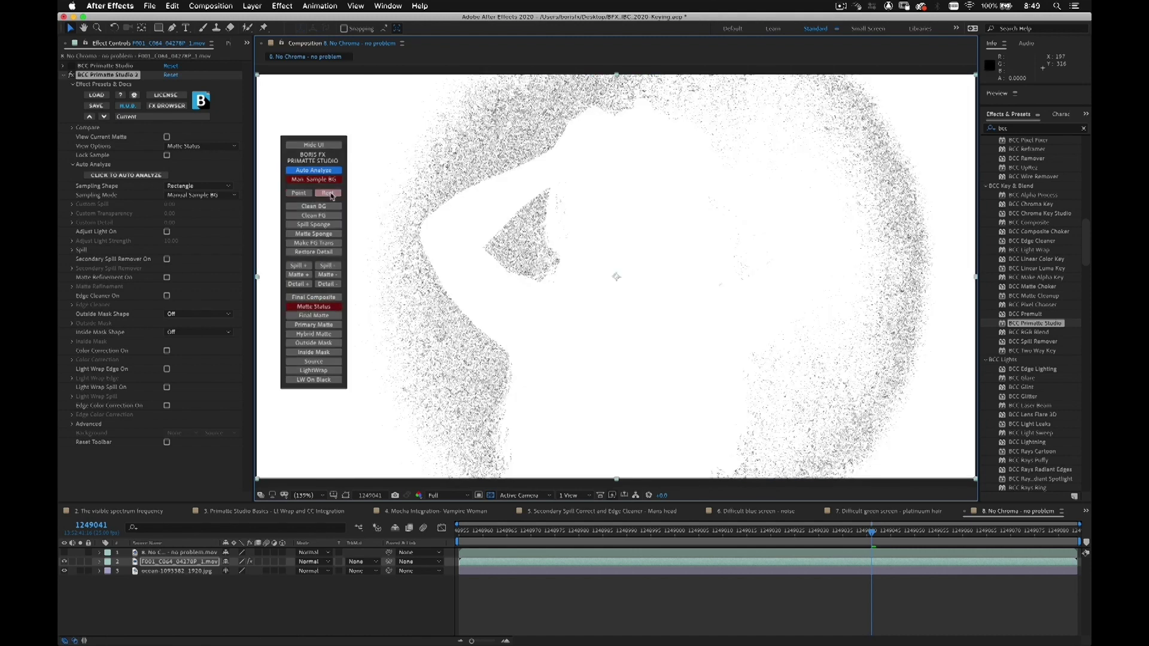
pyautogui.click(313, 206)
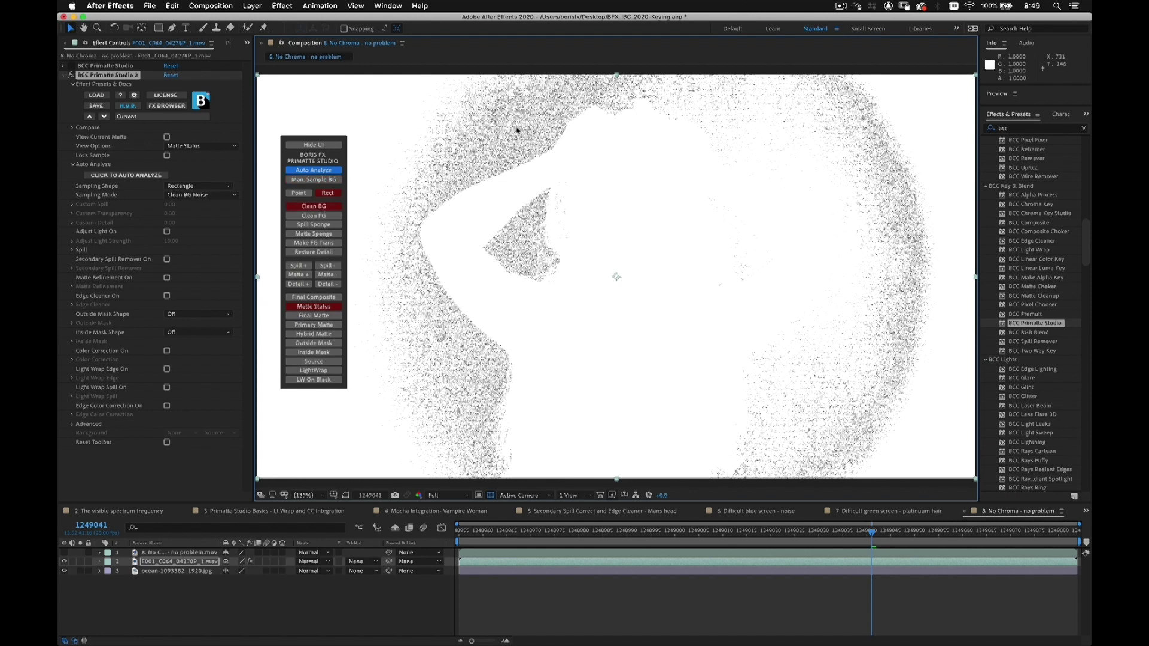
pyautogui.moveTo(496, 136); pyautogui.dragTo(459, 120)
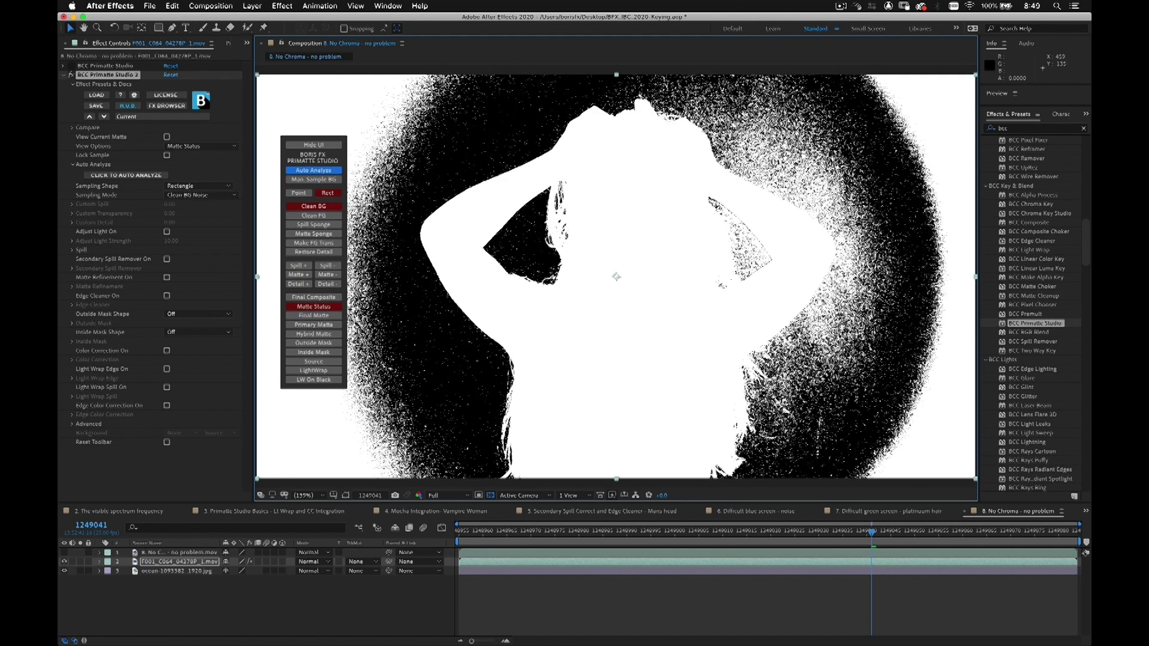
pyautogui.moveTo(742, 96); pyautogui.dragTo(758, 124)
pyautogui.moveTo(875, 206); pyautogui.dragTo(892, 238)
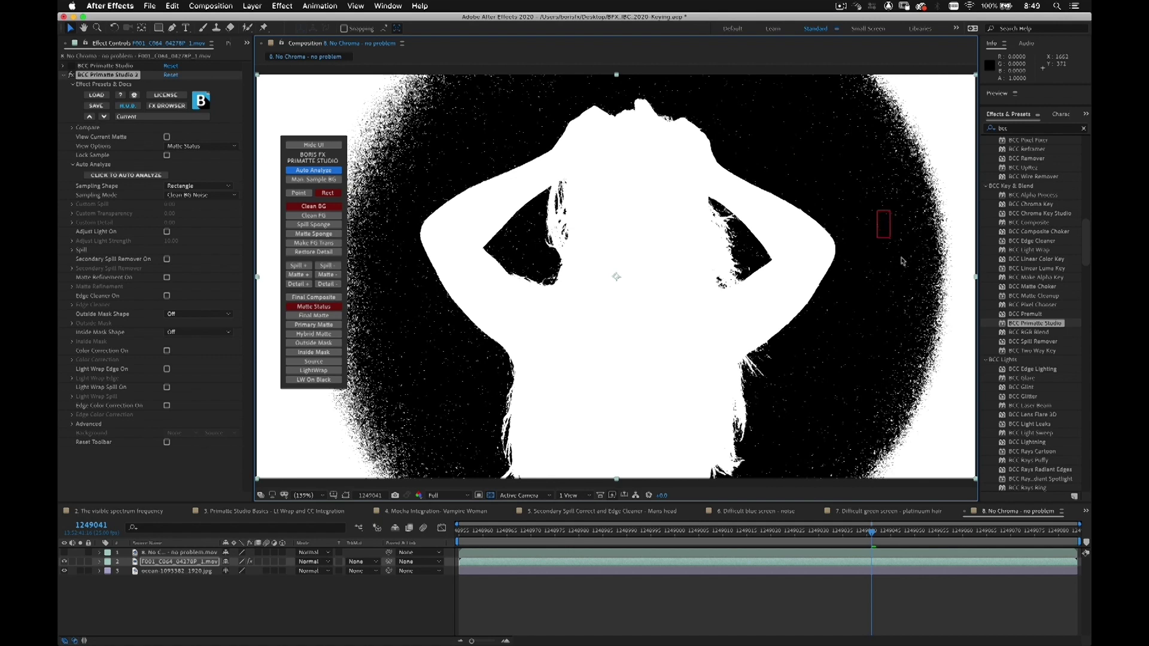